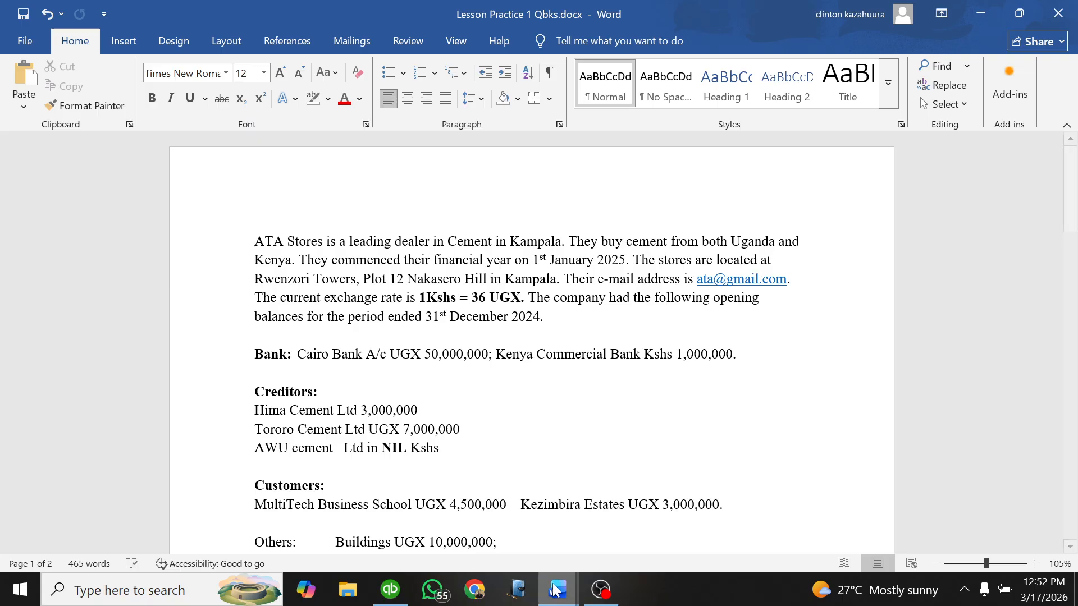
# Step: Review the Mastering QuickBooks Desktop outline, and read the company background in the Lesson Practice 1 document
pyautogui.moveTo(557, 589)
pyautogui.click(625, 521)
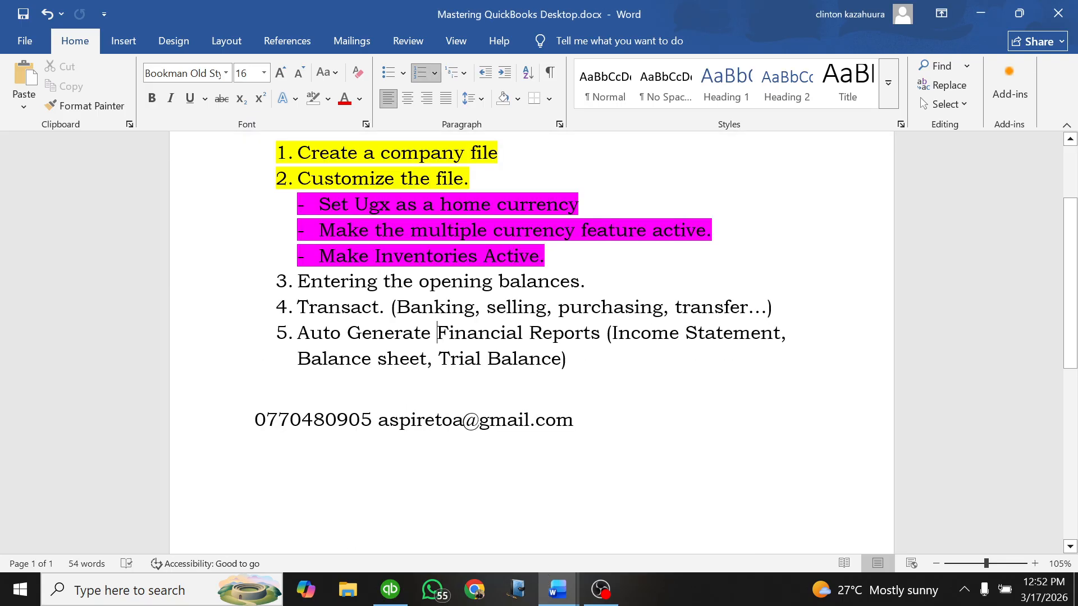
pyautogui.scroll(1, 519, 287)
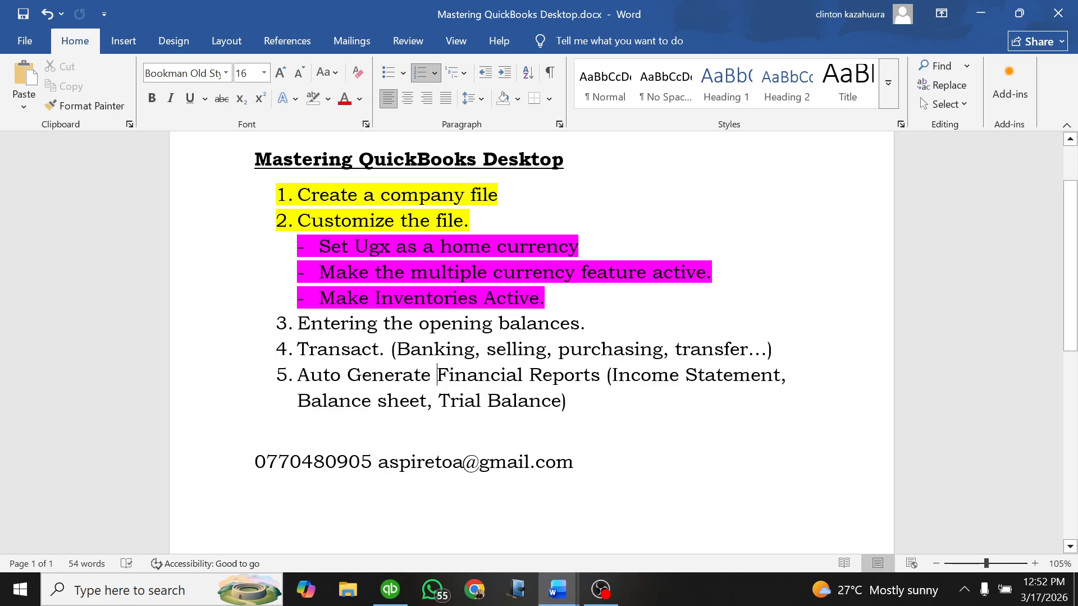
pyautogui.moveTo(557, 589)
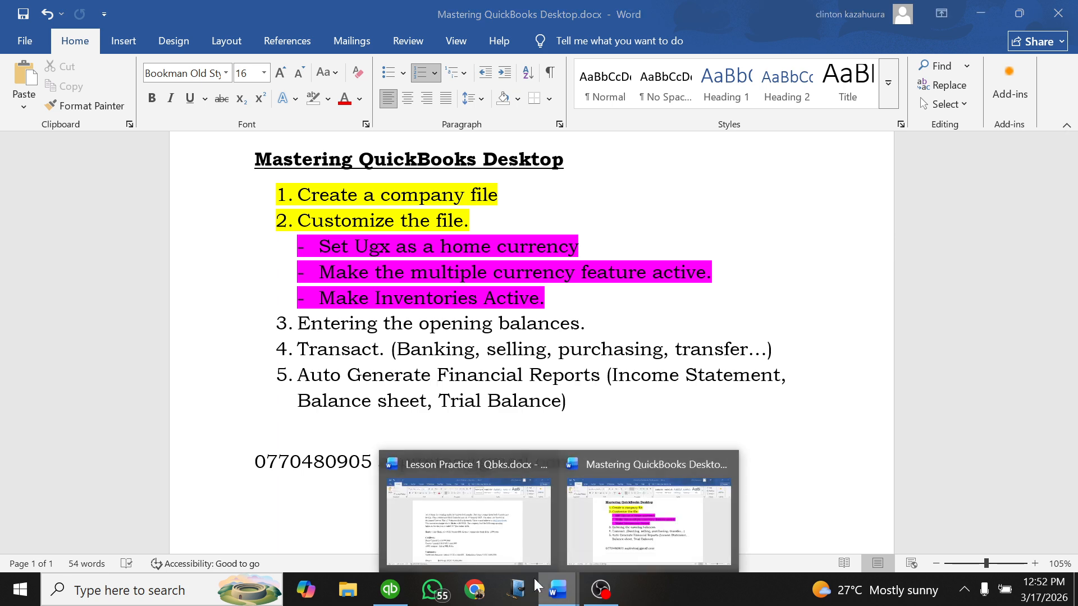
pyautogui.click(477, 525)
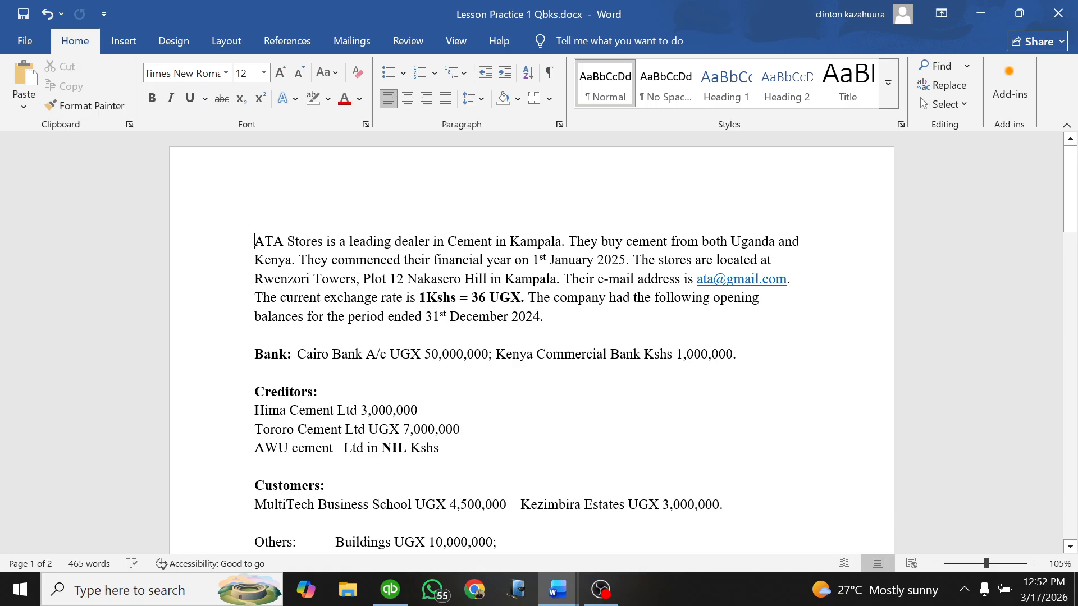
pyautogui.scroll(-3, 532, 341)
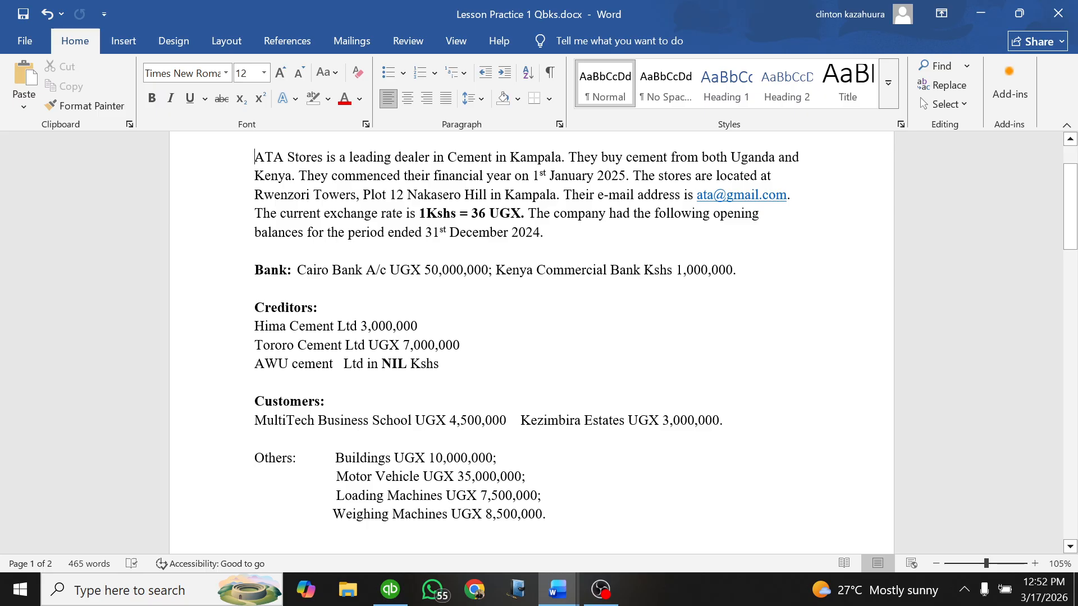
pyautogui.scroll(3, 531, 341)
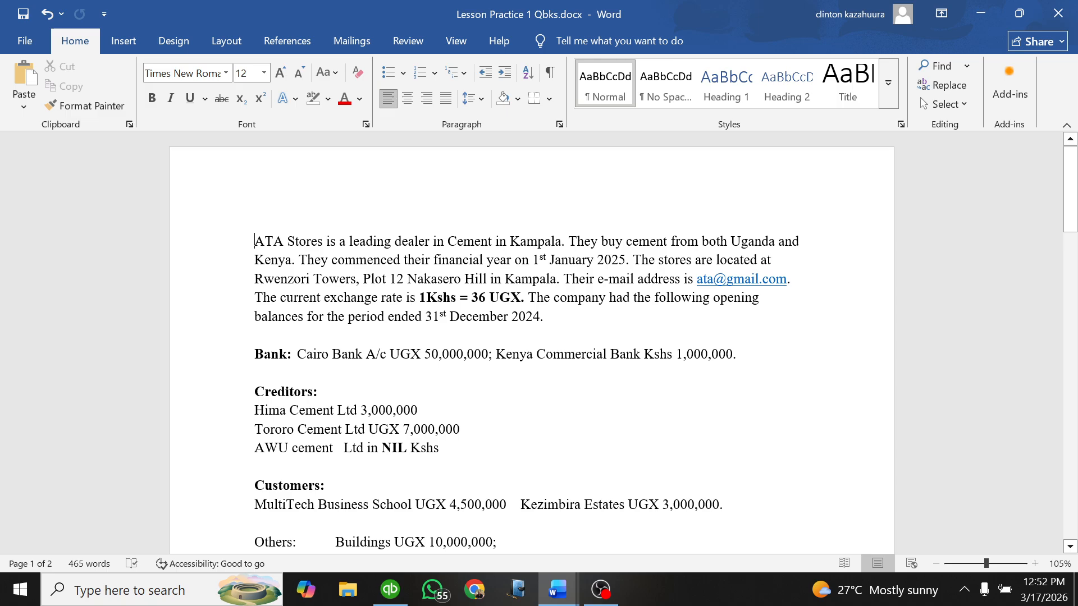
# Step: Highlight the dates 1st January 2025 and 31st December 2024 in yellow in the introductory paragraph
pyautogui.moveTo(532, 260); pyautogui.dragTo(625, 260)
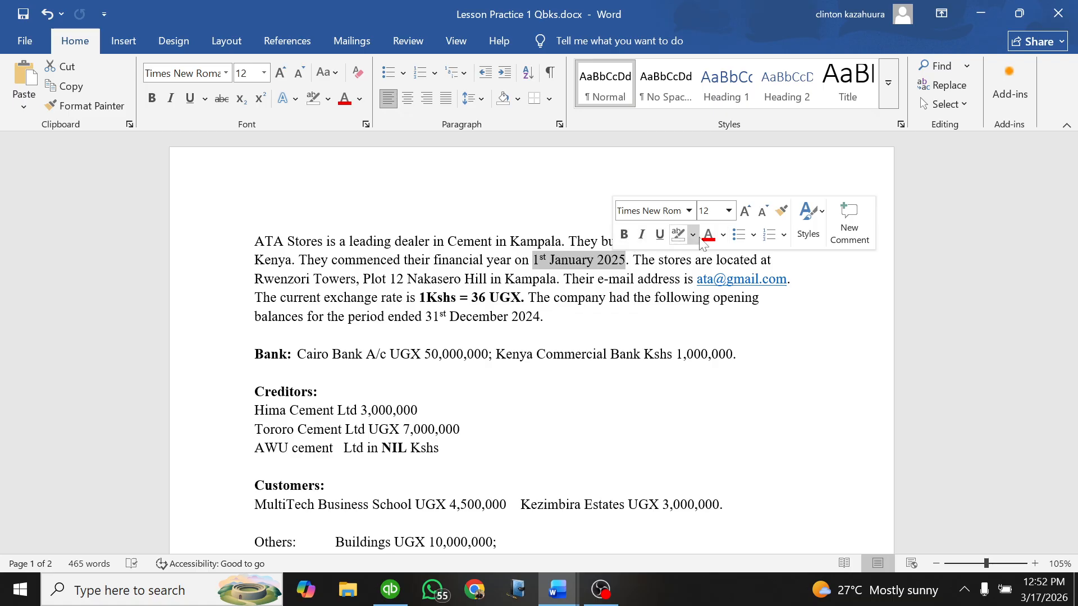
pyautogui.click(693, 235)
pyautogui.click(692, 288)
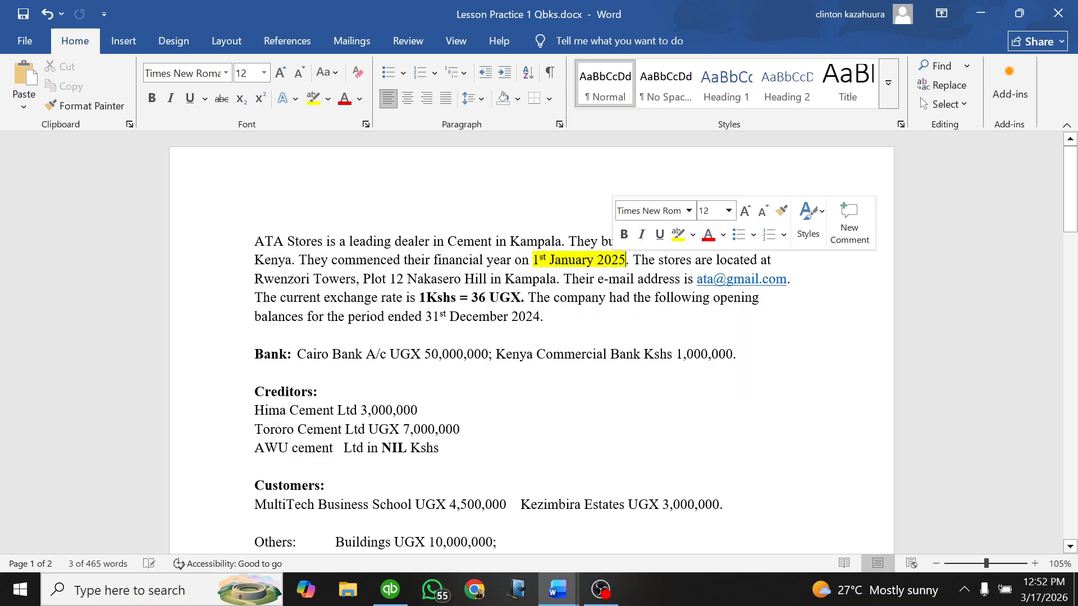
pyautogui.click(625, 260)
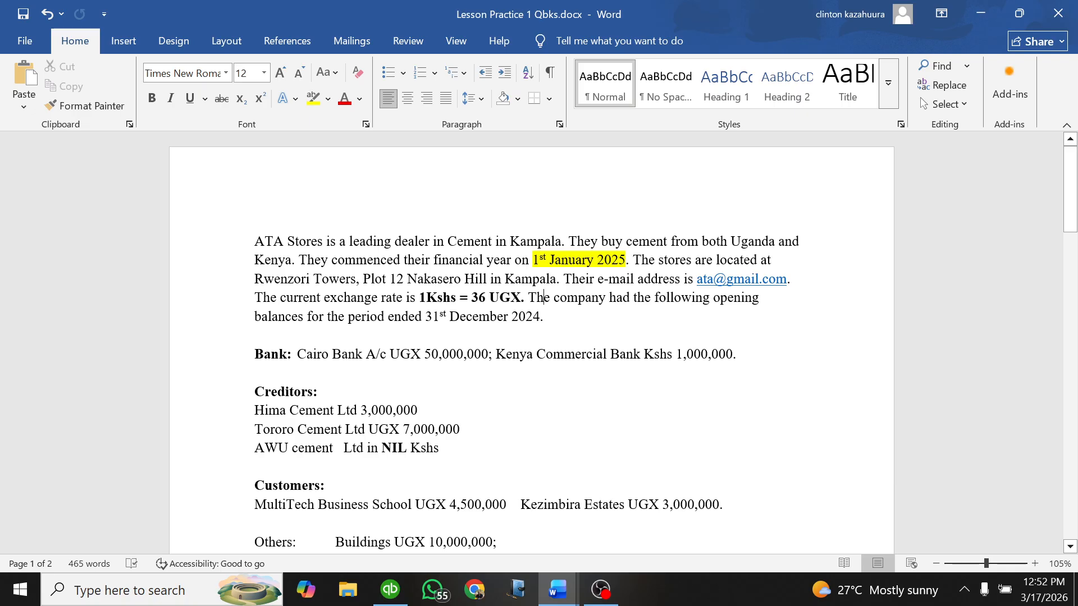
pyautogui.moveTo(425, 316); pyautogui.dragTo(540, 317)
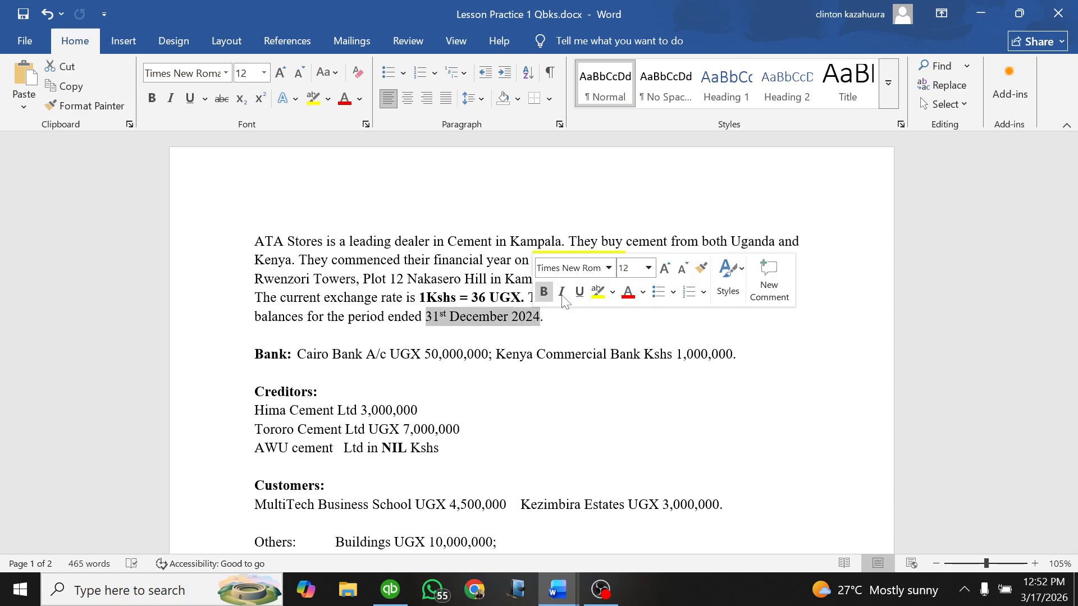
pyautogui.click(597, 291)
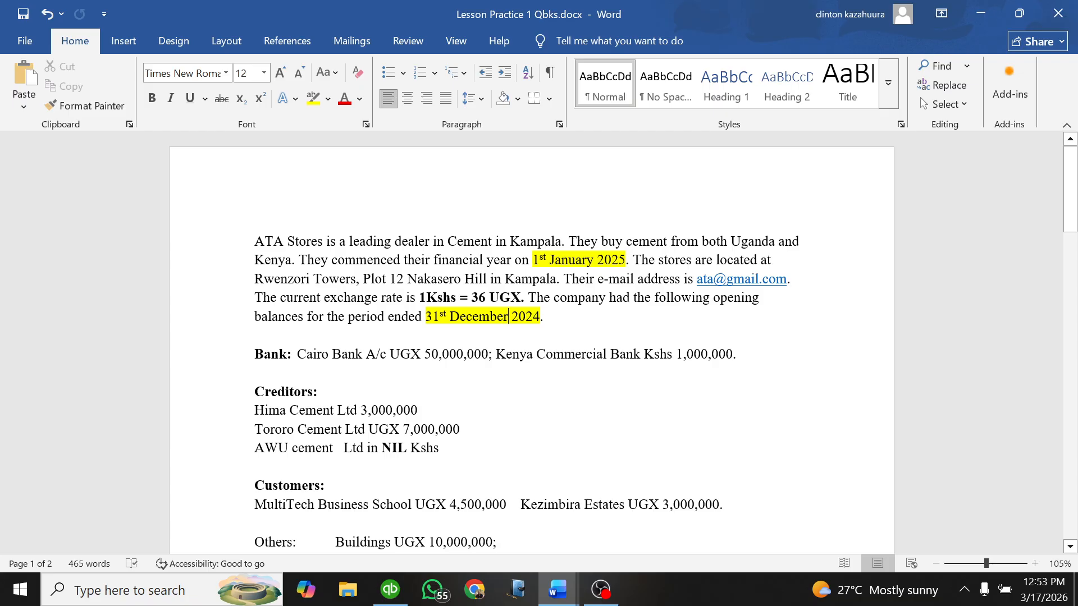
# Step: Examine the financial year start date and the opening balances listed from Bank through Retained Earnings
pyautogui.moveTo(533, 260); pyautogui.dragTo(625, 260)
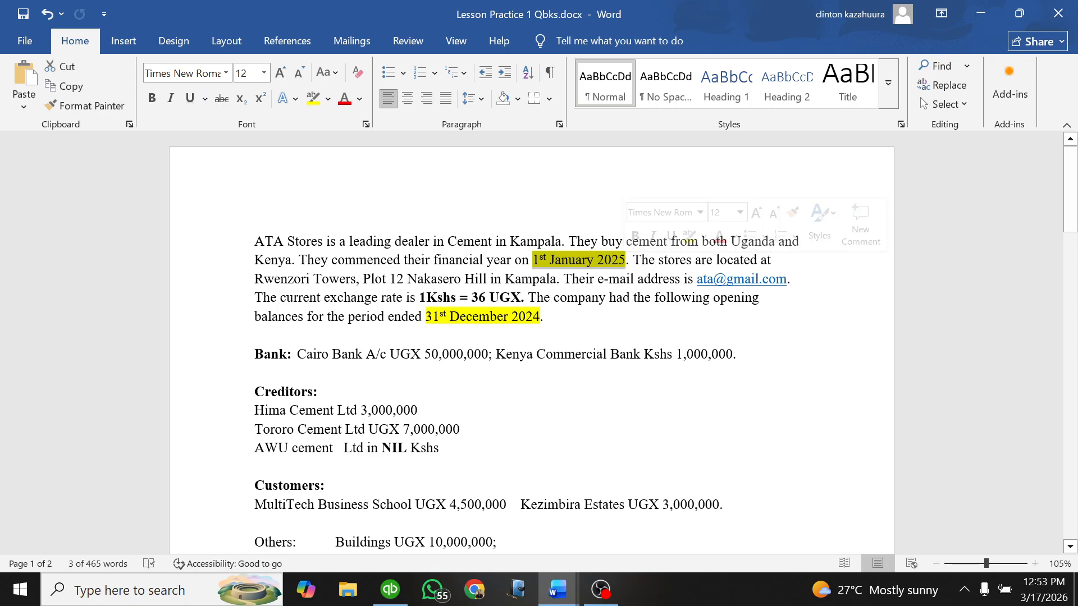
pyautogui.click(563, 354)
pyautogui.scroll(-1, 562, 355)
pyautogui.scroll(-5, 563, 354)
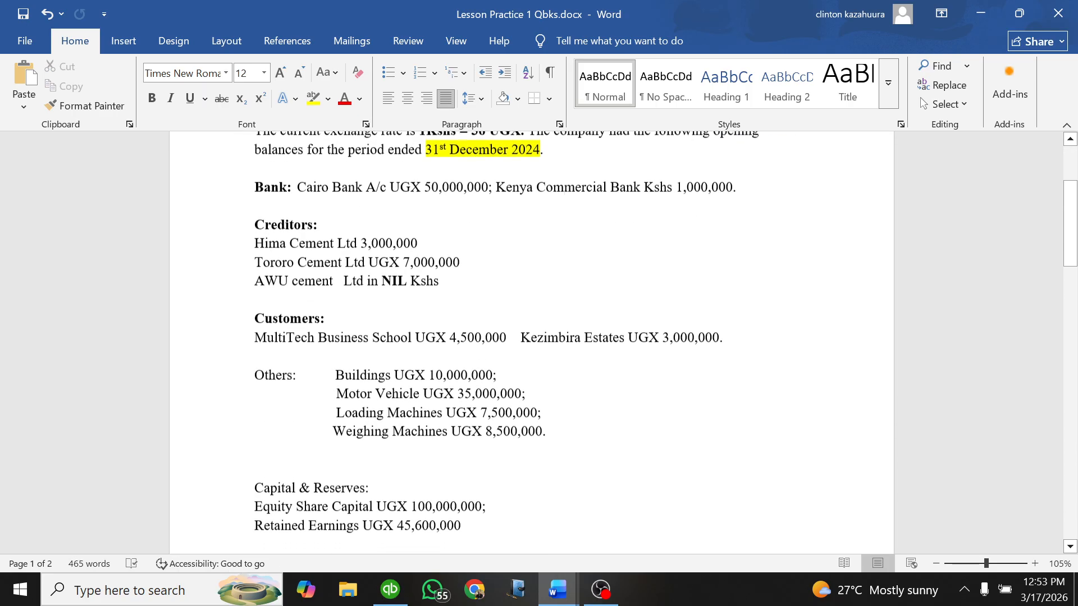
pyautogui.moveTo(462, 397); pyautogui.dragTo(254, 140)
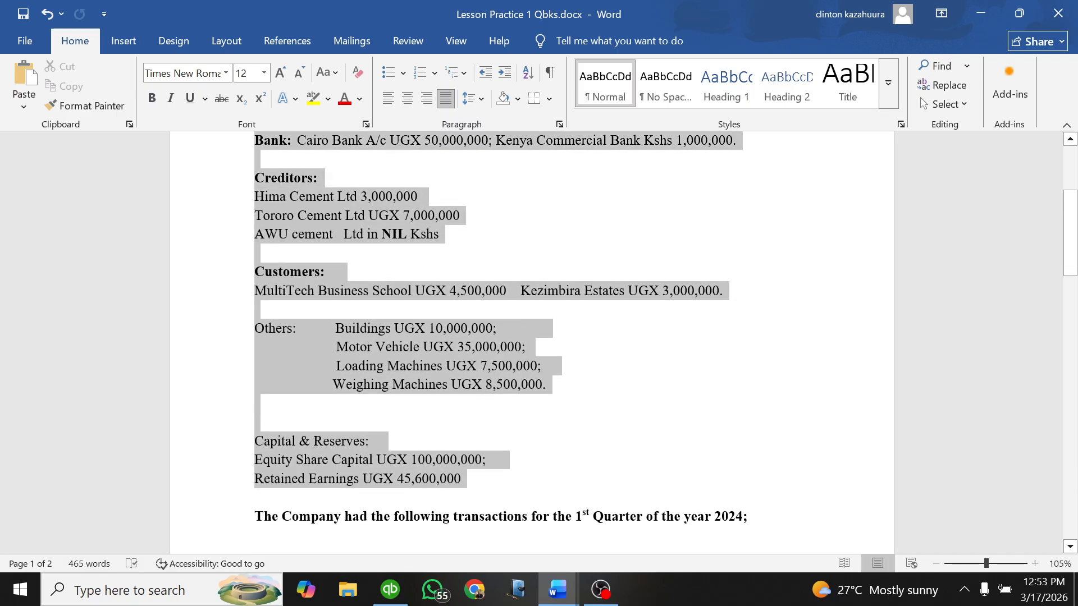
pyautogui.scroll(2, 505, 337)
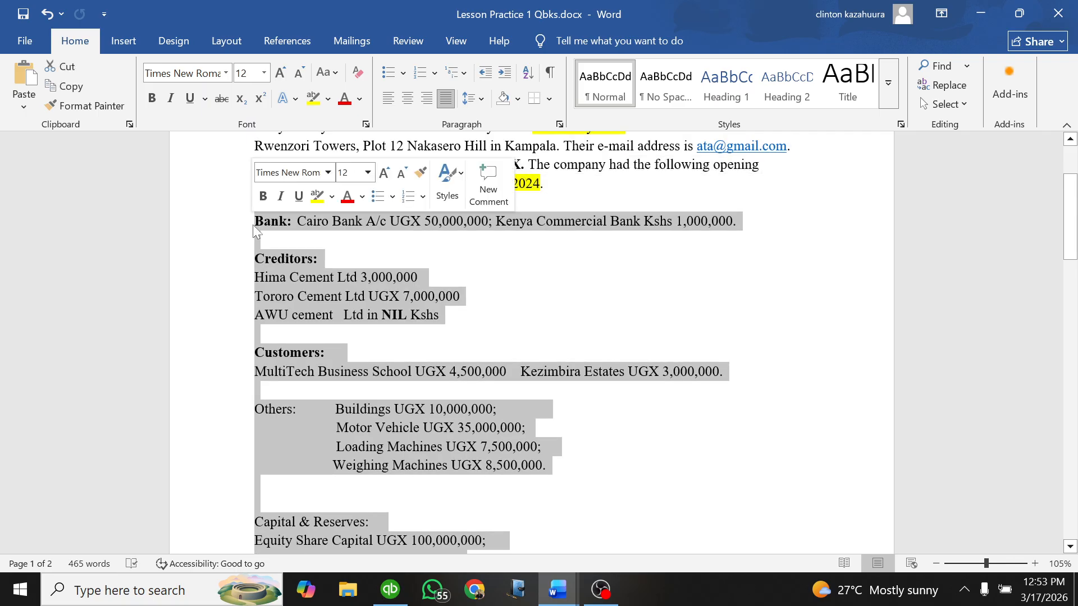
pyautogui.scroll(-2, 323, 409)
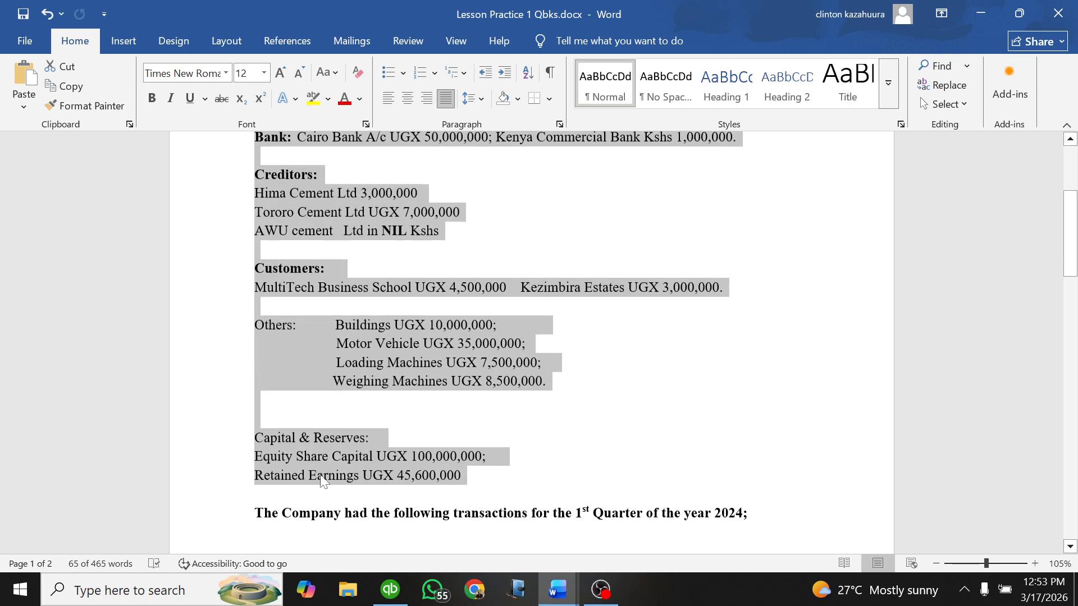
pyautogui.click(399, 424)
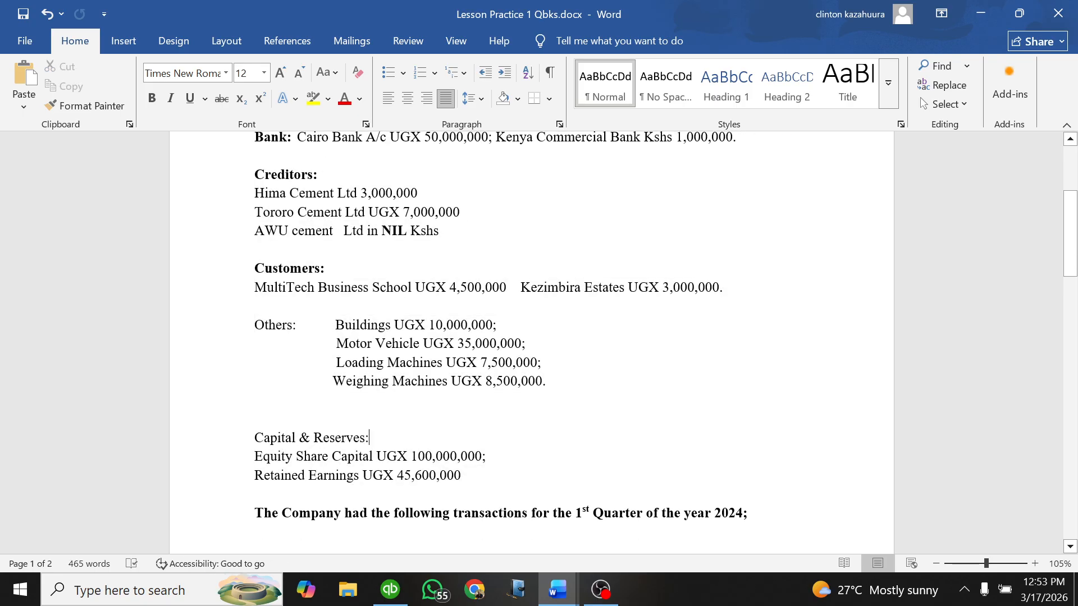
# Step: Make the "Capital & Reserves:" heading bold
pyautogui.moveTo(369, 438); pyautogui.dragTo(254, 438)
pyautogui.click(268, 408)
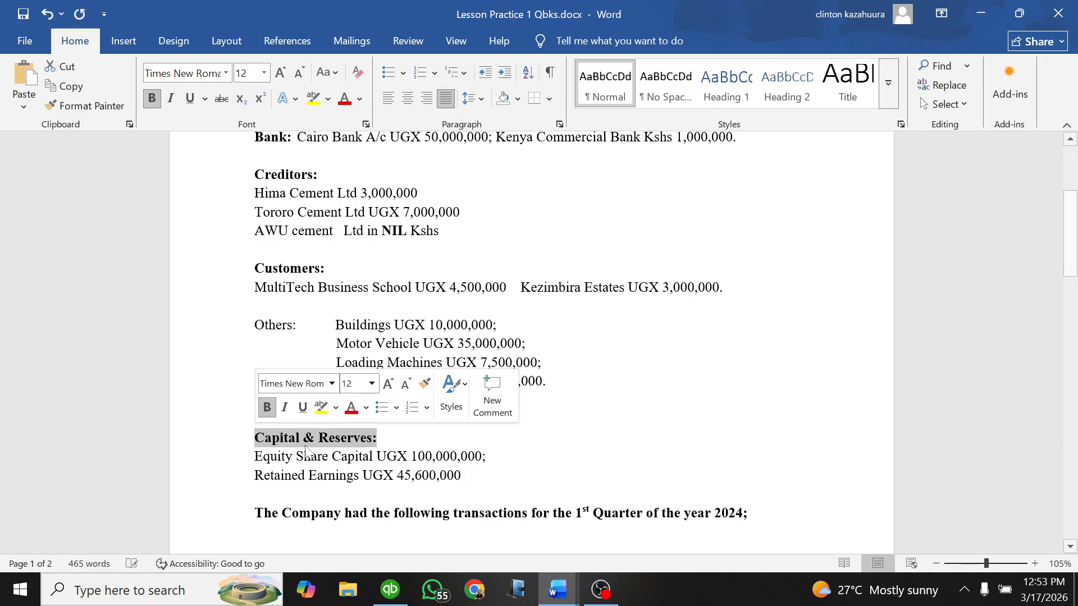
pyautogui.click(292, 440)
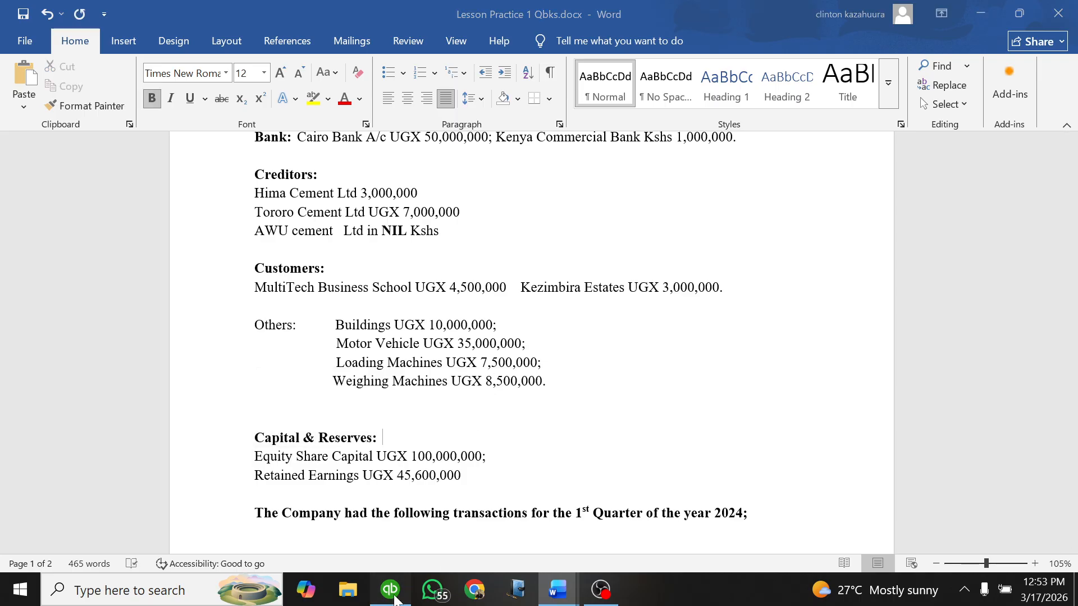
# Step: Check the QuickBooks home page, the outline document, and the Bank opening balances in the Lesson Practice 1 document
pyautogui.click(390, 589)
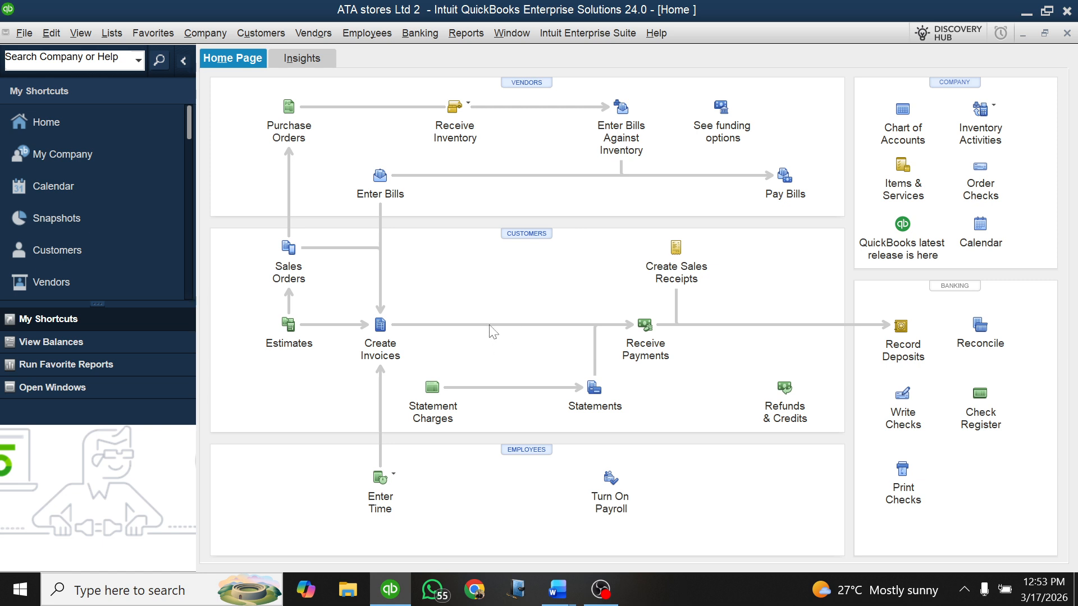
pyautogui.click(559, 588)
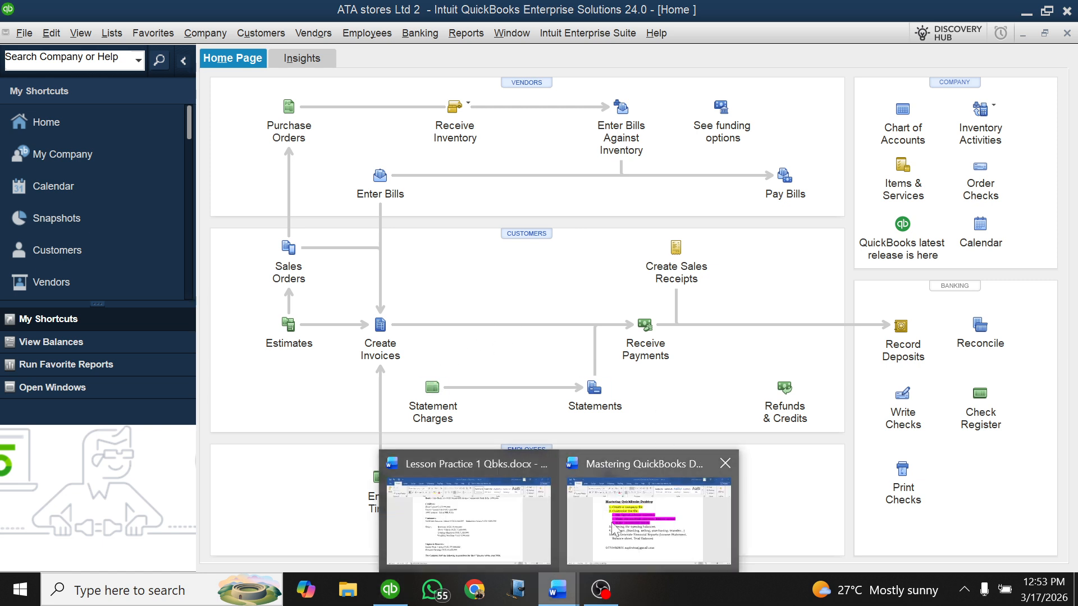
pyautogui.click(626, 515)
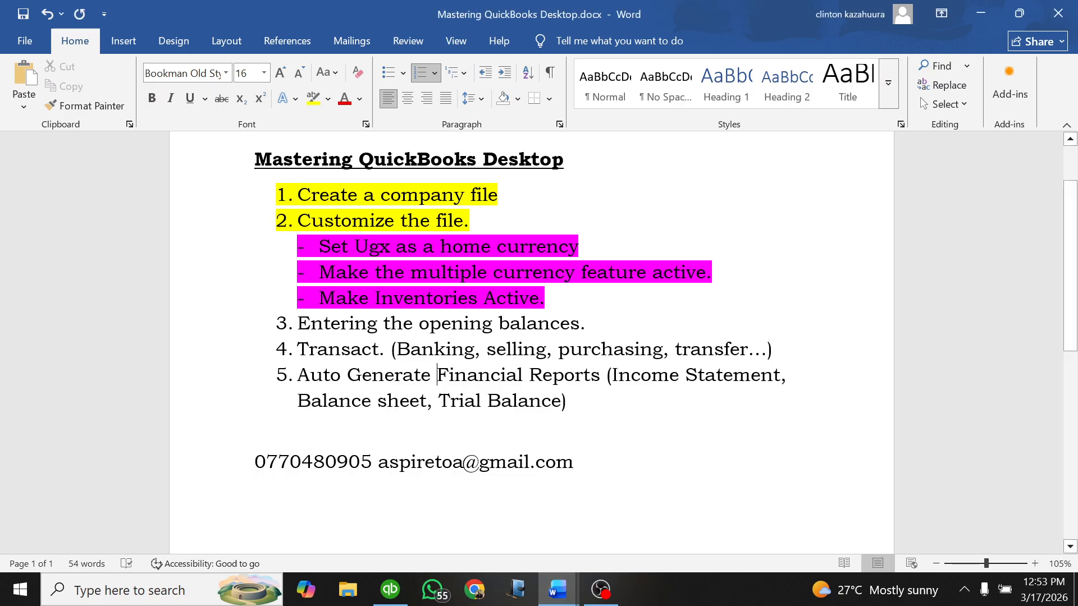
pyautogui.moveTo(557, 589)
pyautogui.click(469, 520)
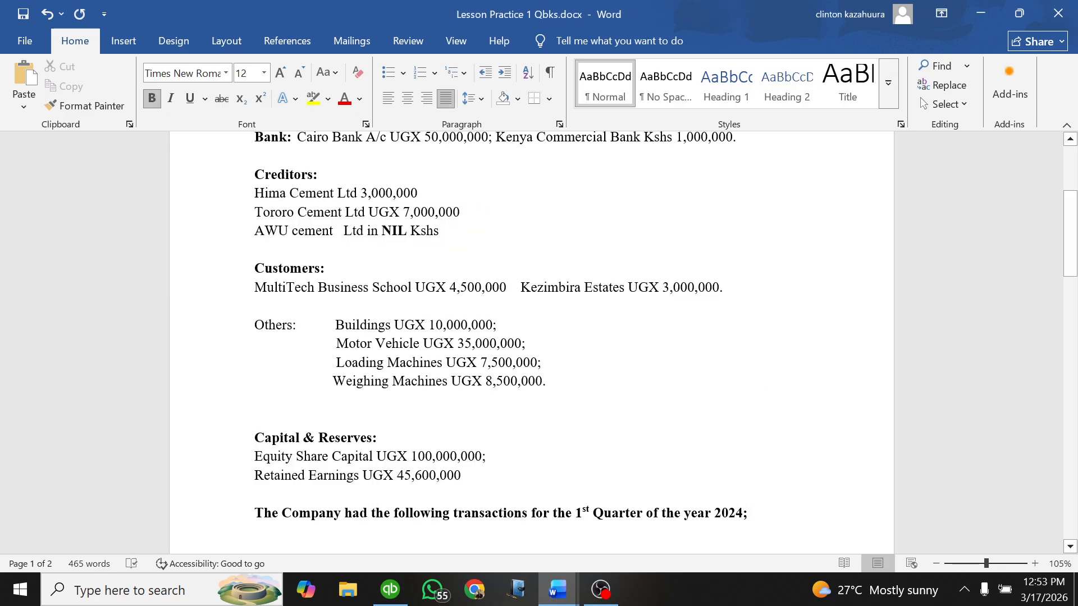
pyautogui.scroll(2, 531, 342)
pyautogui.moveTo(255, 221); pyautogui.dragTo(733, 221)
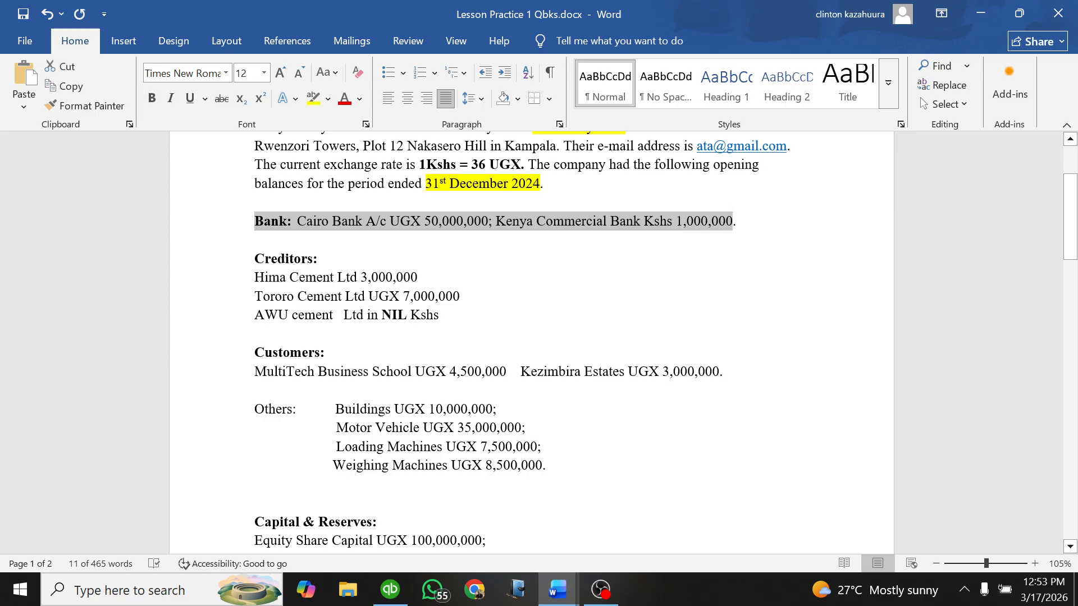
pyautogui.click(255, 240)
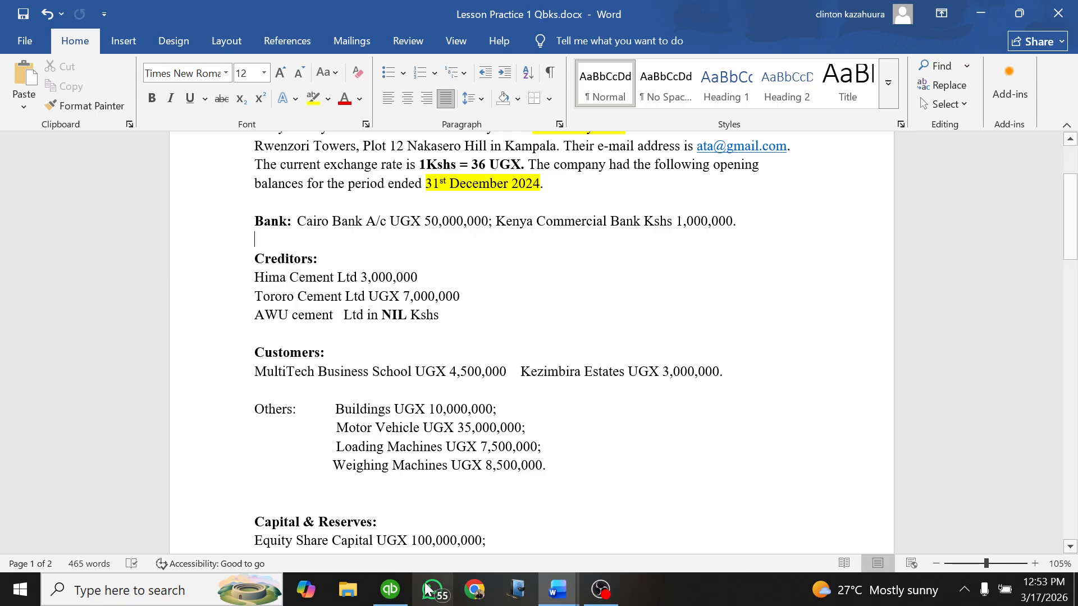
# Step: Switch to QuickBooks and start a new account of type Bank in the Chart of Accounts
pyautogui.click(390, 589)
pyautogui.click(901, 111)
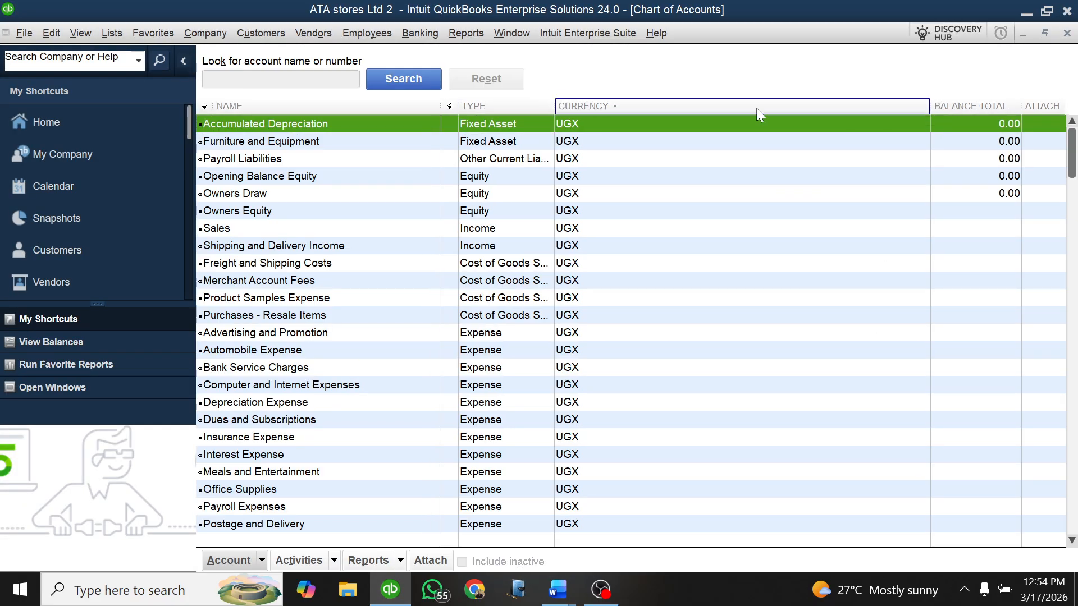
pyautogui.click(261, 562)
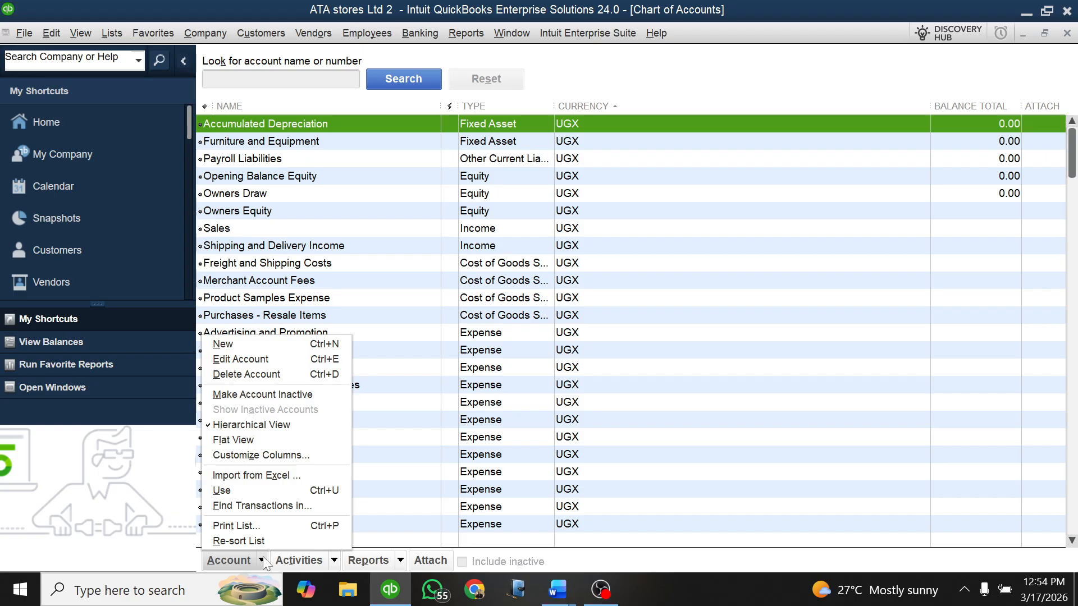
pyautogui.click(249, 343)
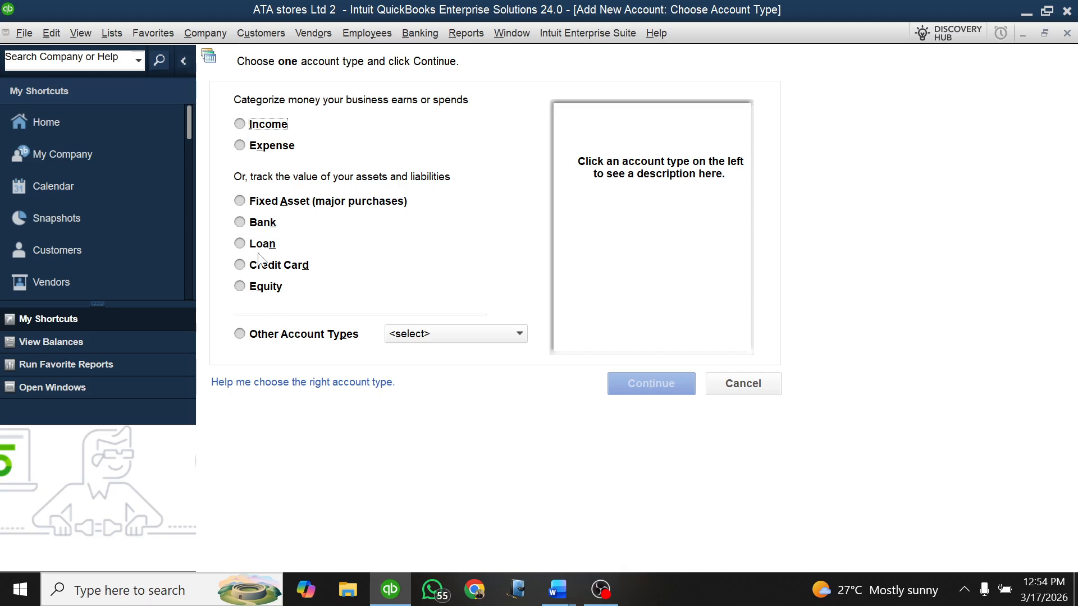
pyautogui.click(245, 224)
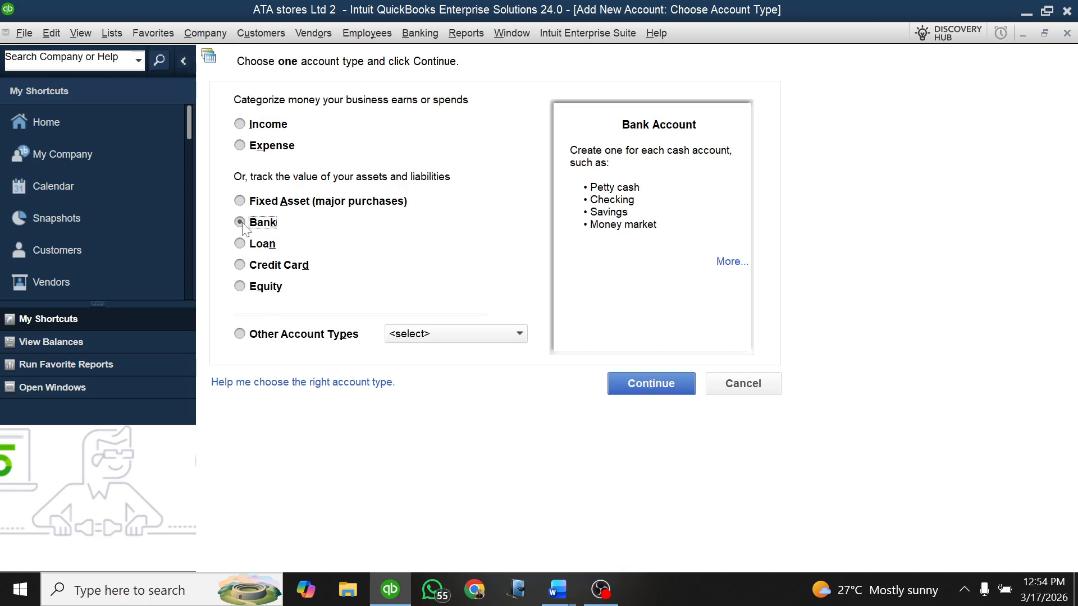
pyautogui.click(646, 384)
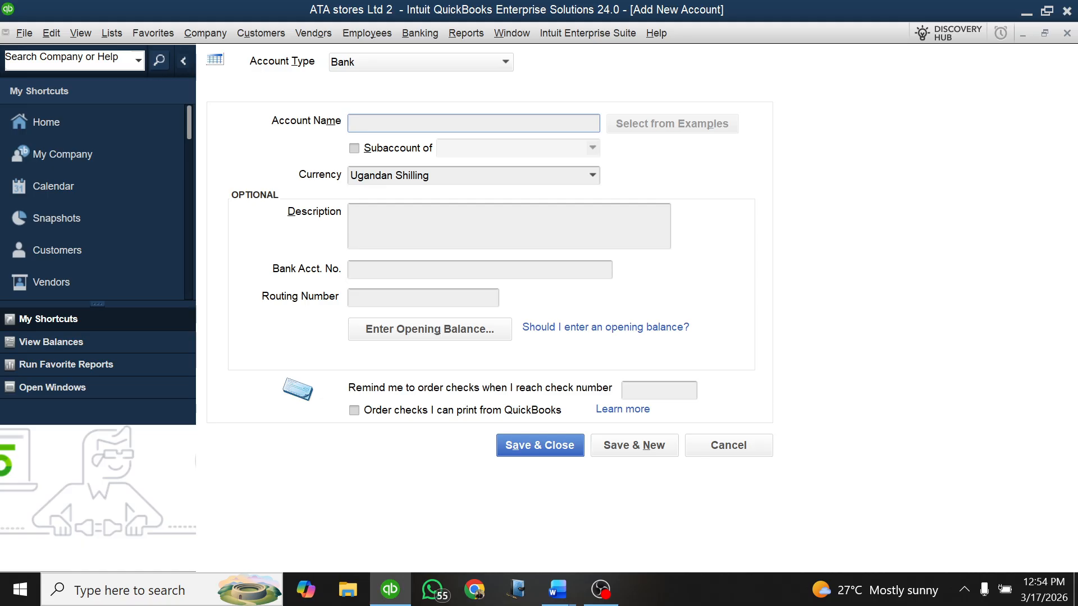
# Step: Name the new bank account Cairo Bank, leaving its account number blank
pyautogui.write('Cairo Bank')
pyautogui.click(425, 273)
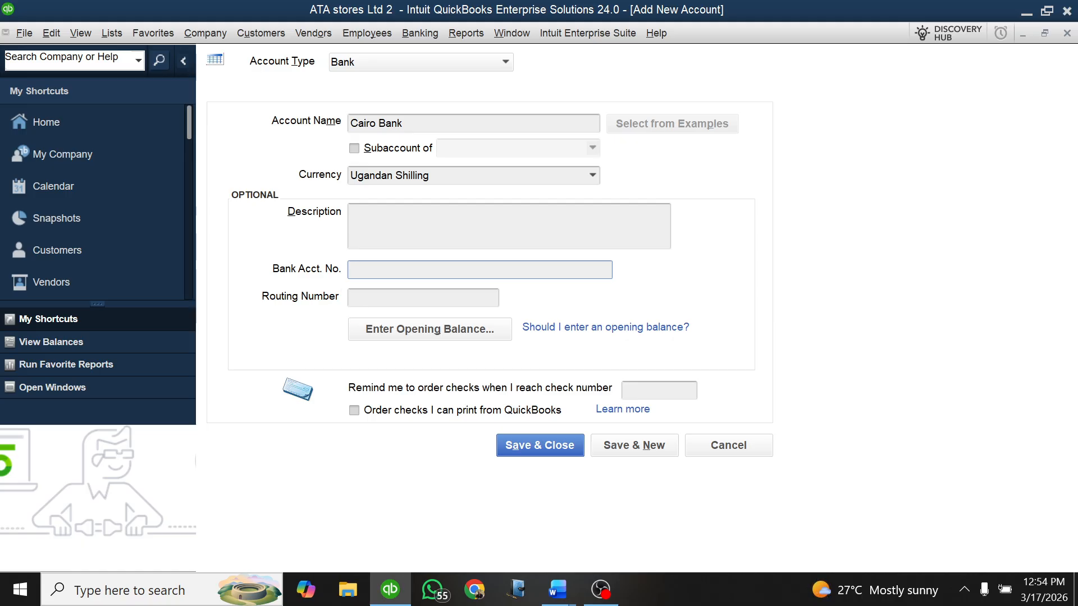
pyautogui.press('Tab')
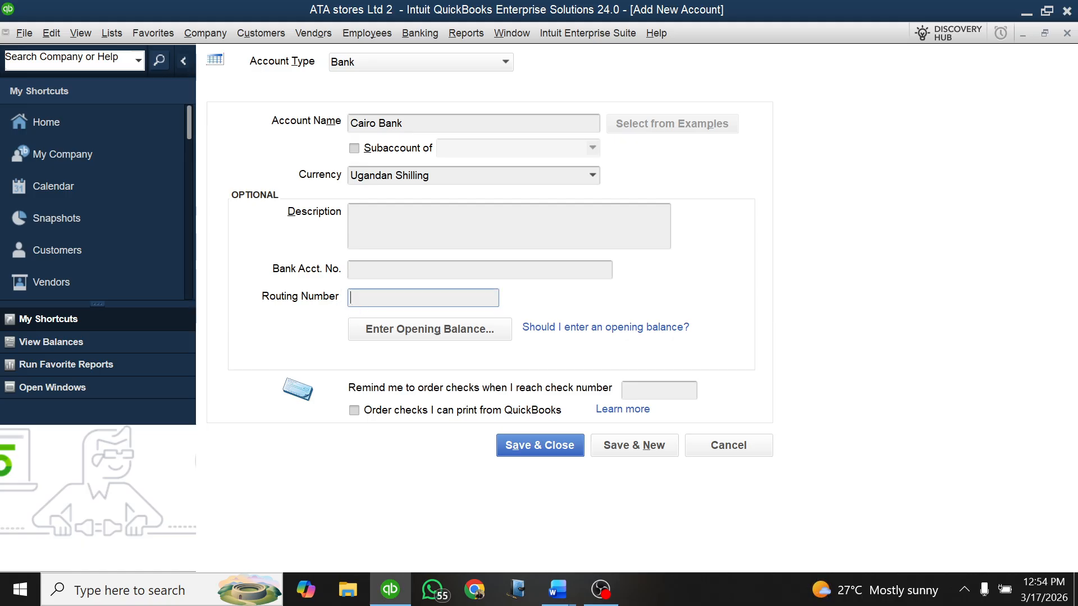
# Step: Enter an opening statement balance of UGX 50,000,000 for the Cairo Bank account
pyautogui.click(408, 334)
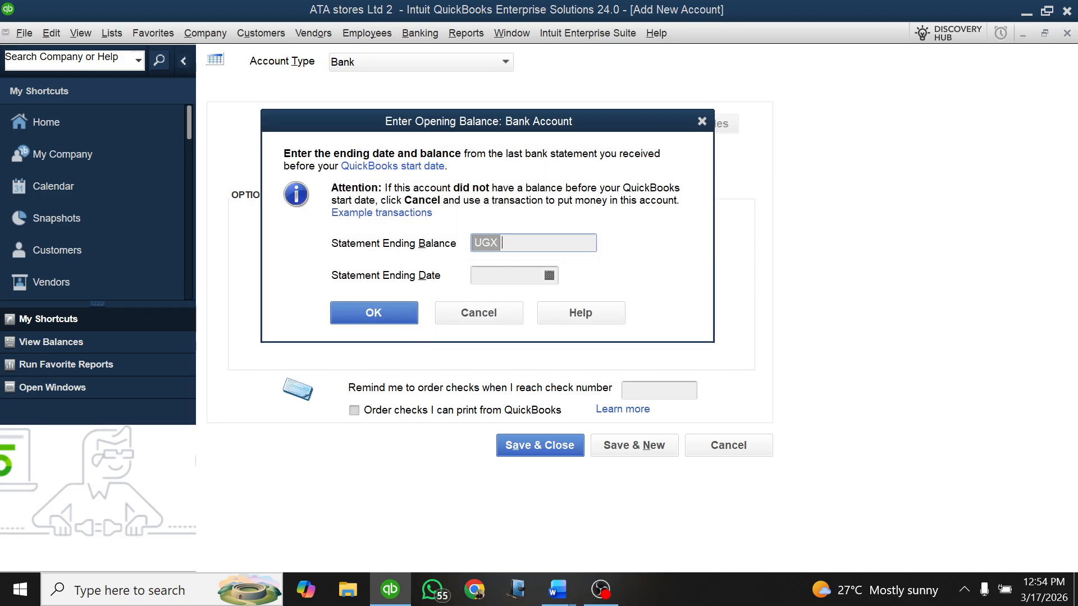
pyautogui.write('50000000')
# Step: Set the statement ending date of the opening balance to 01/01/2025 and confirm the opening balance
pyautogui.click(549, 275)
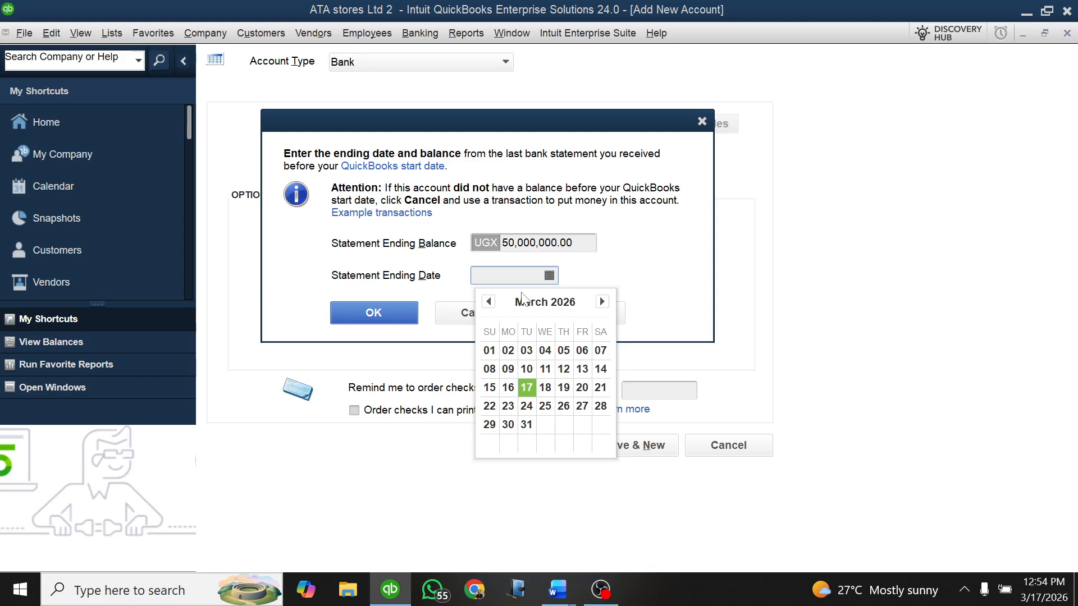
pyautogui.click(488, 302)
pyautogui.click(489, 302)
pyautogui.click(488, 302)
pyautogui.click(489, 302)
pyautogui.click(488, 302)
pyautogui.click(488, 302)
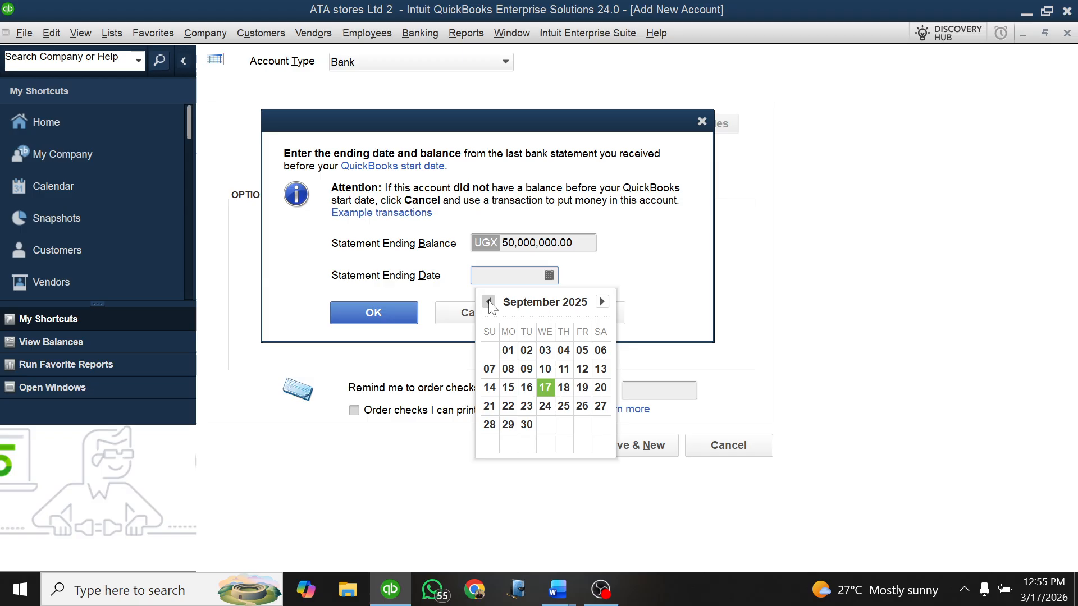
pyautogui.click(601, 302)
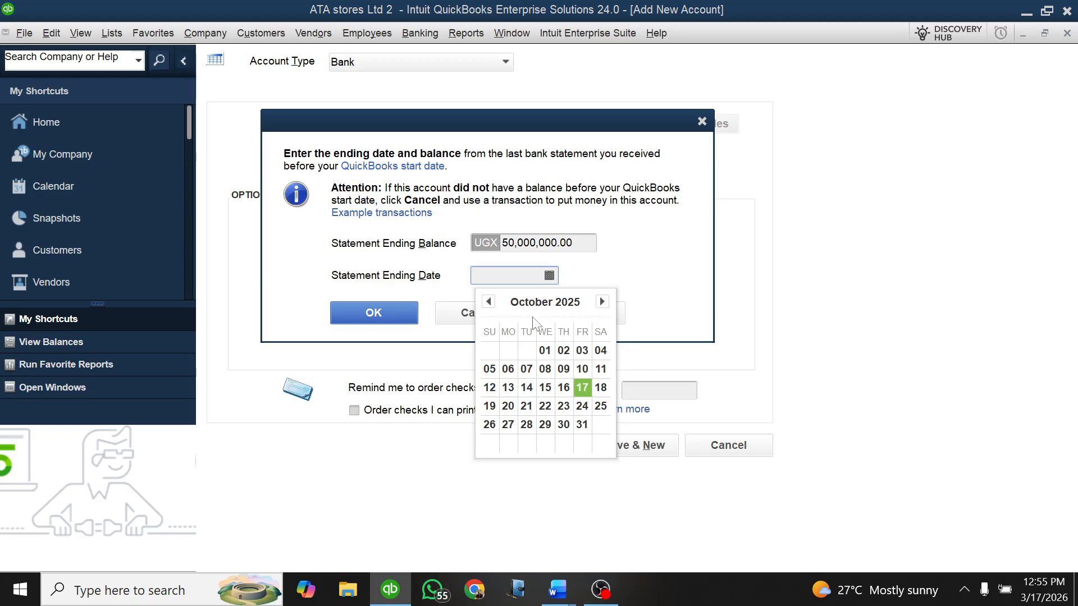
pyautogui.click(488, 302)
pyautogui.click(488, 302)
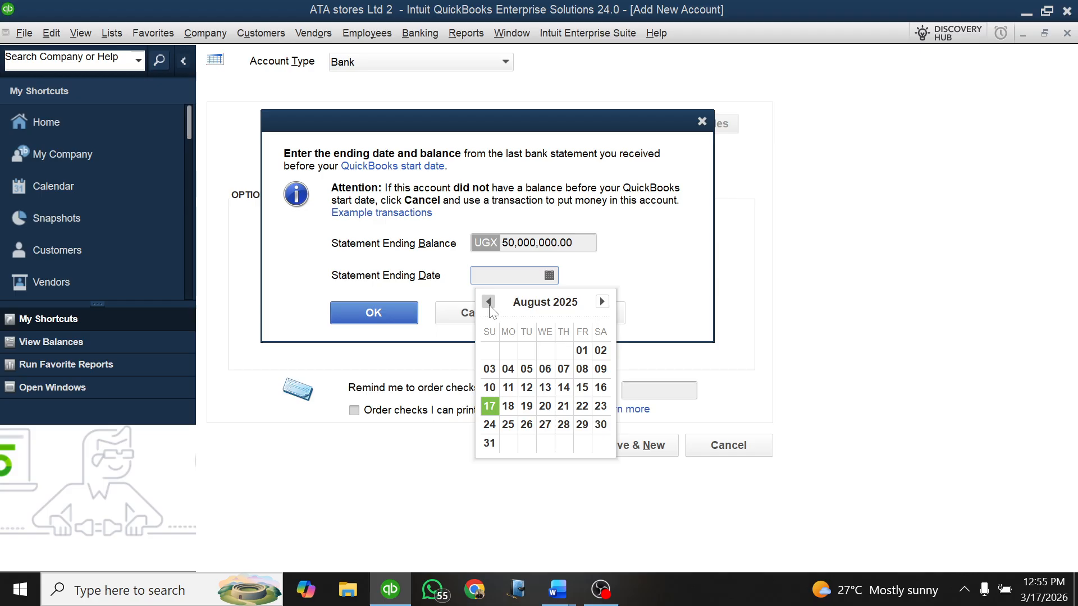
pyautogui.click(489, 302)
pyautogui.click(488, 302)
pyautogui.click(488, 302)
pyautogui.click(488, 302)
pyautogui.click(488, 302)
pyautogui.click(488, 302)
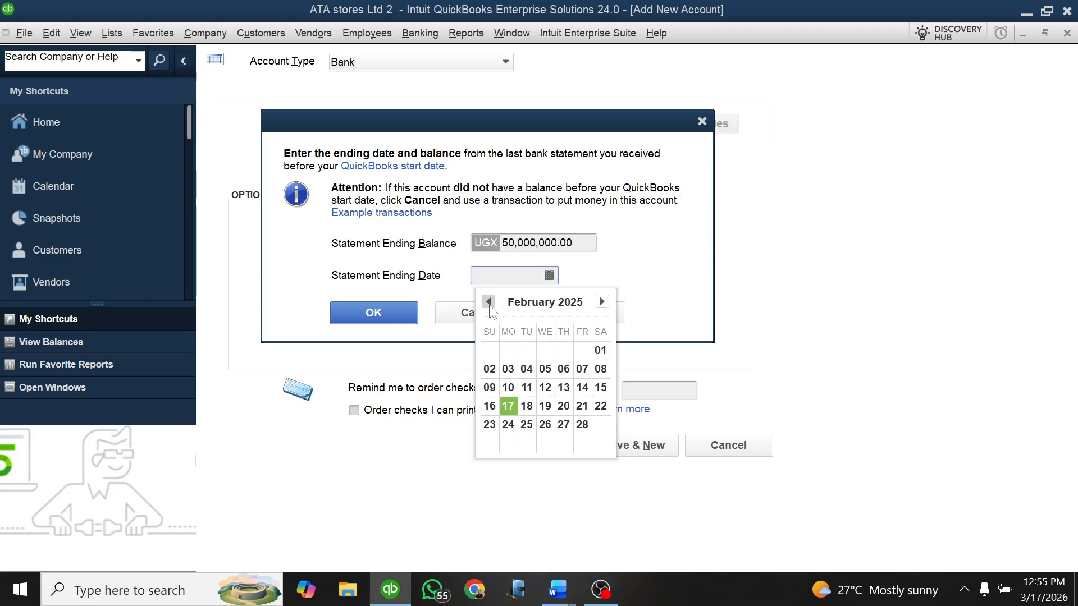
pyautogui.click(488, 302)
pyautogui.click(545, 350)
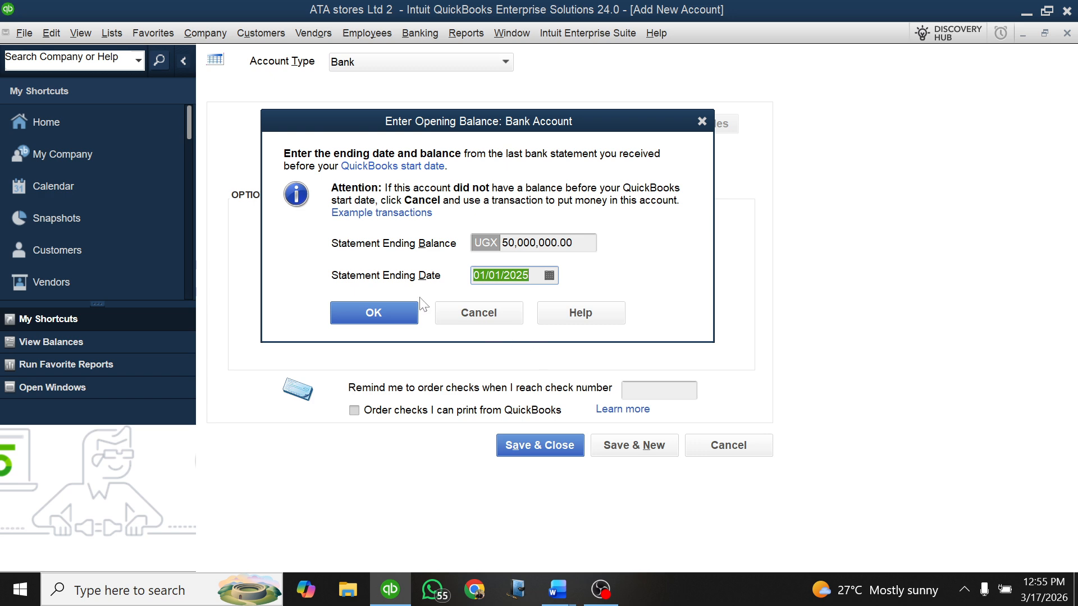
pyautogui.click(377, 309)
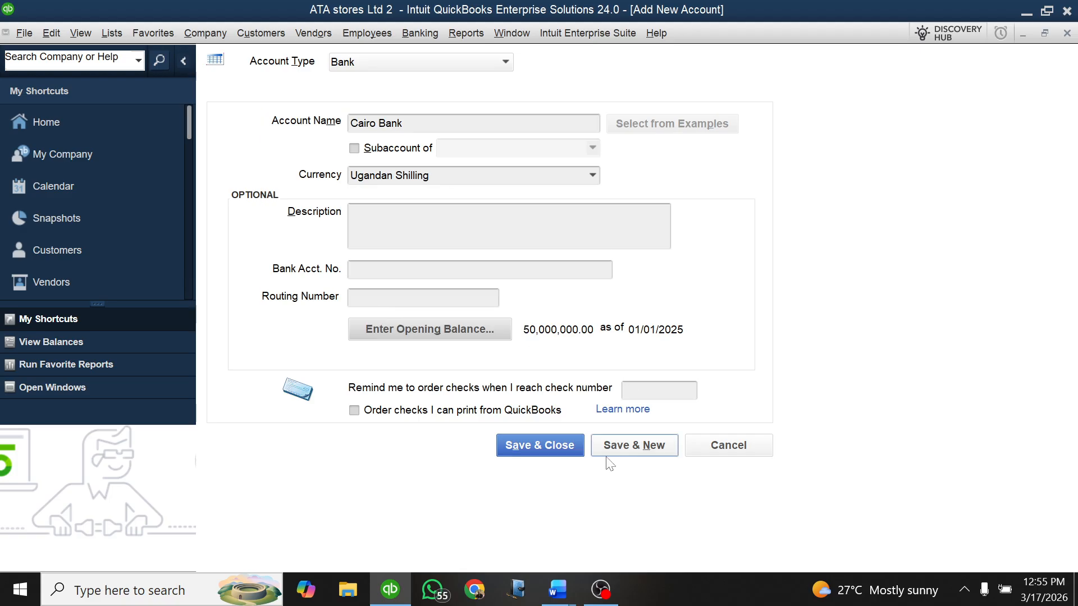
# Step: Save the Cairo Bank account, accepting its past-dated transaction, and reopen the Chart of Accounts from the home page
pyautogui.click(558, 448)
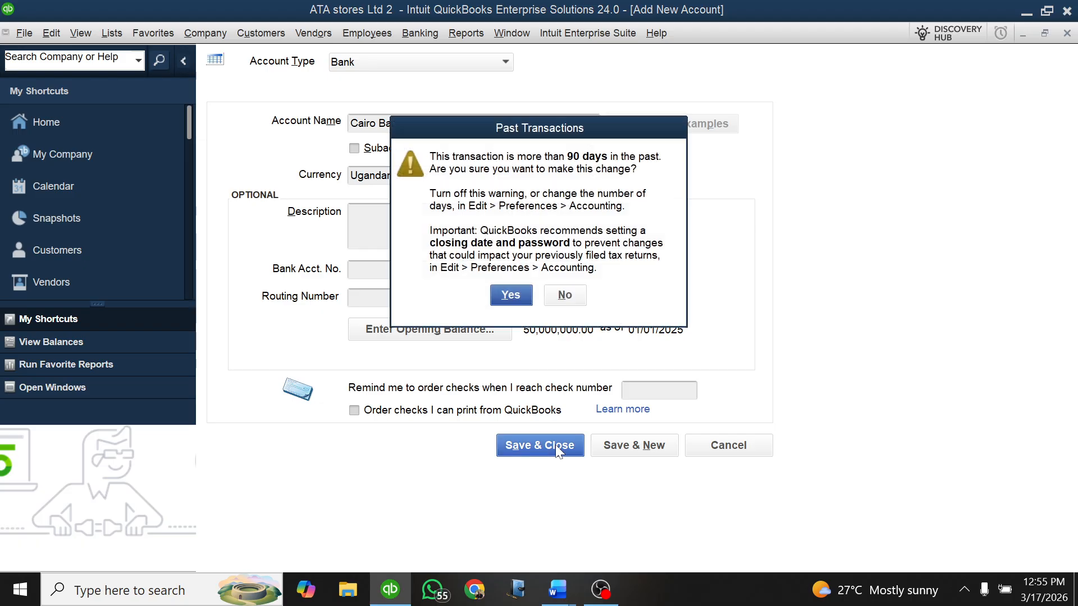
pyautogui.click(513, 294)
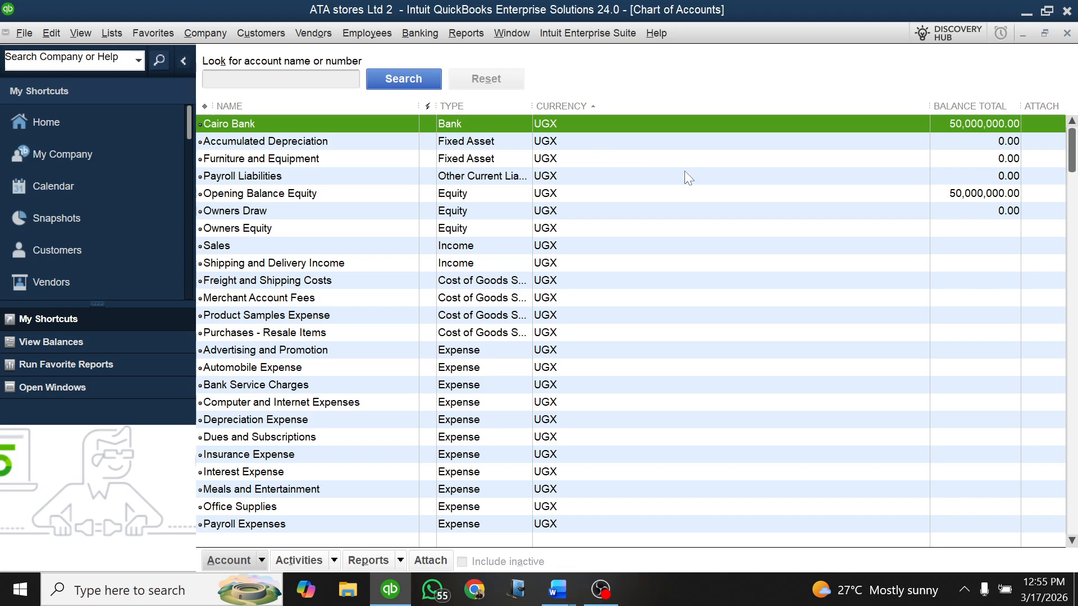
pyautogui.press('Escape')
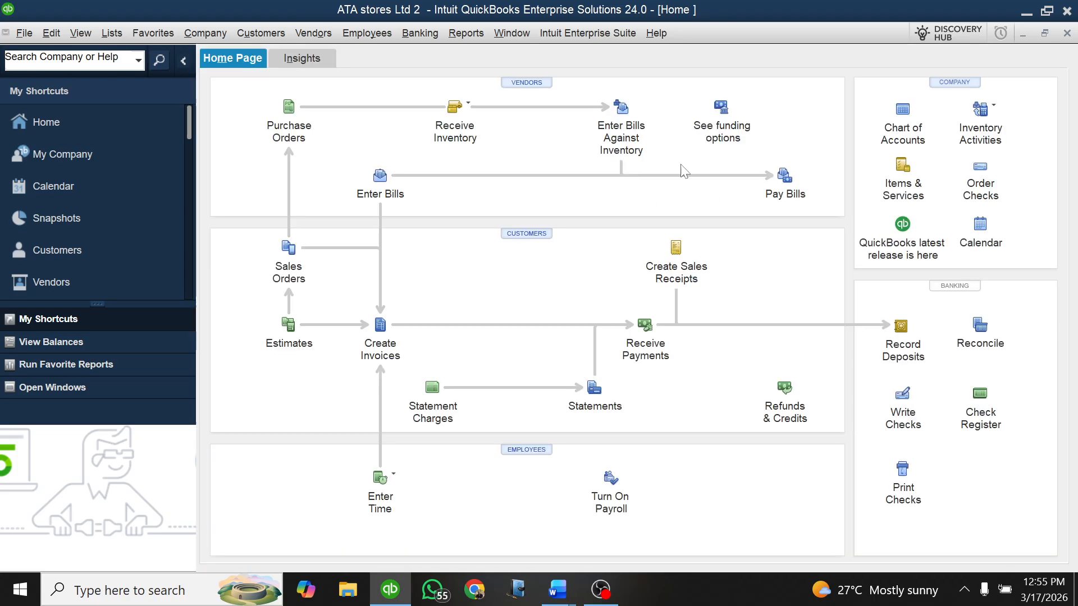
pyautogui.click(902, 128)
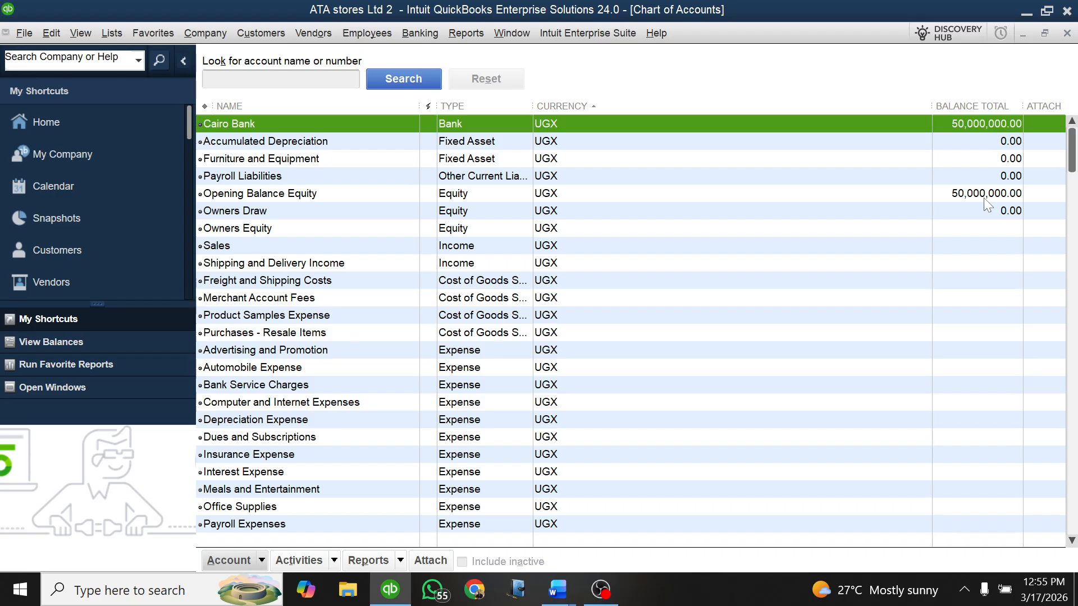
pyautogui.click(8, 599)
pyautogui.write('wind')
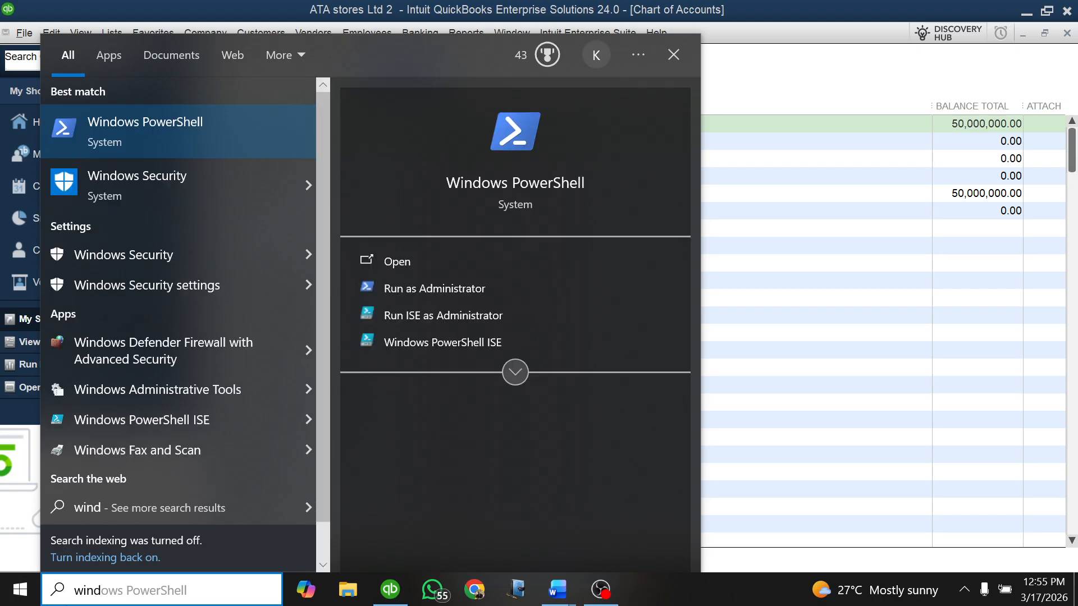
pyautogui.press('BackSpace')
pyautogui.press('BackSpace')
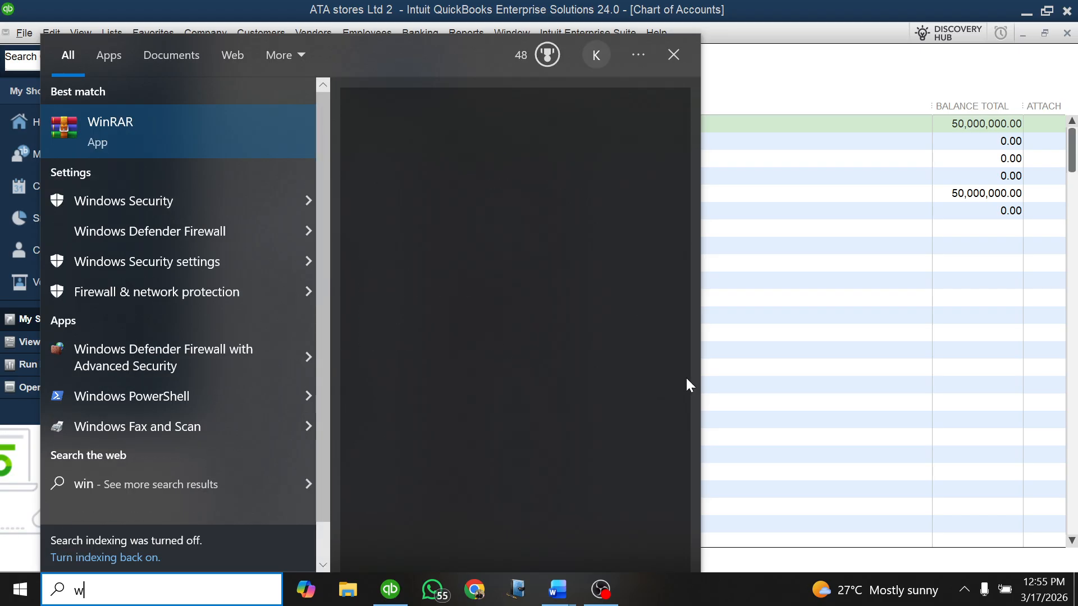
pyautogui.press('BackSpace')
pyautogui.press('BackSpace')
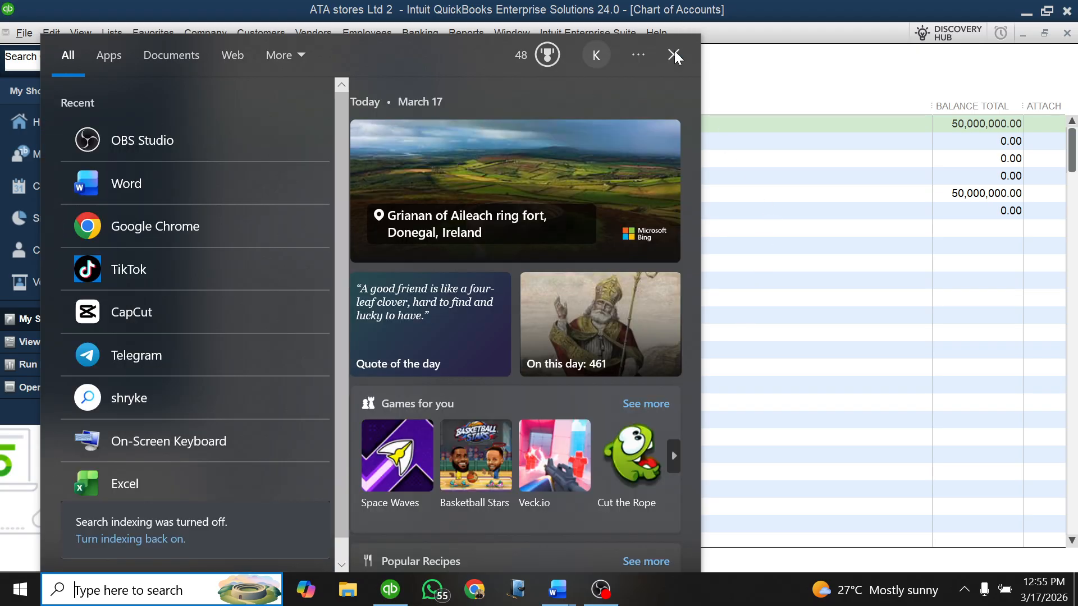
pyautogui.click(674, 54)
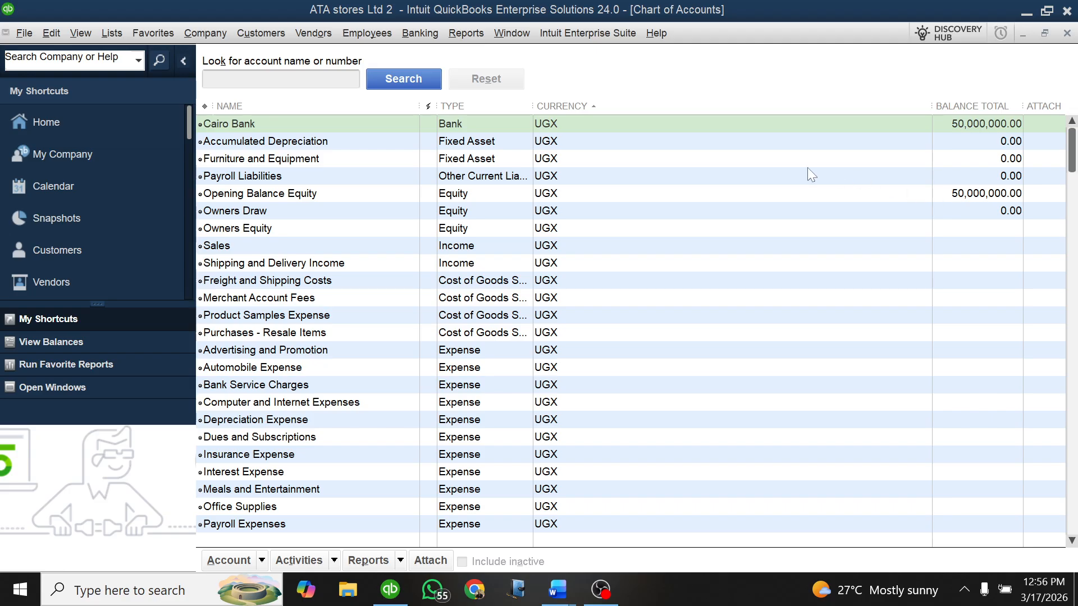
# Step: Switch to the Lesson Practice 1 document in Word and highlight Kenya Commercial Bank's currency "Kshs" in yellow
pyautogui.click(261, 560)
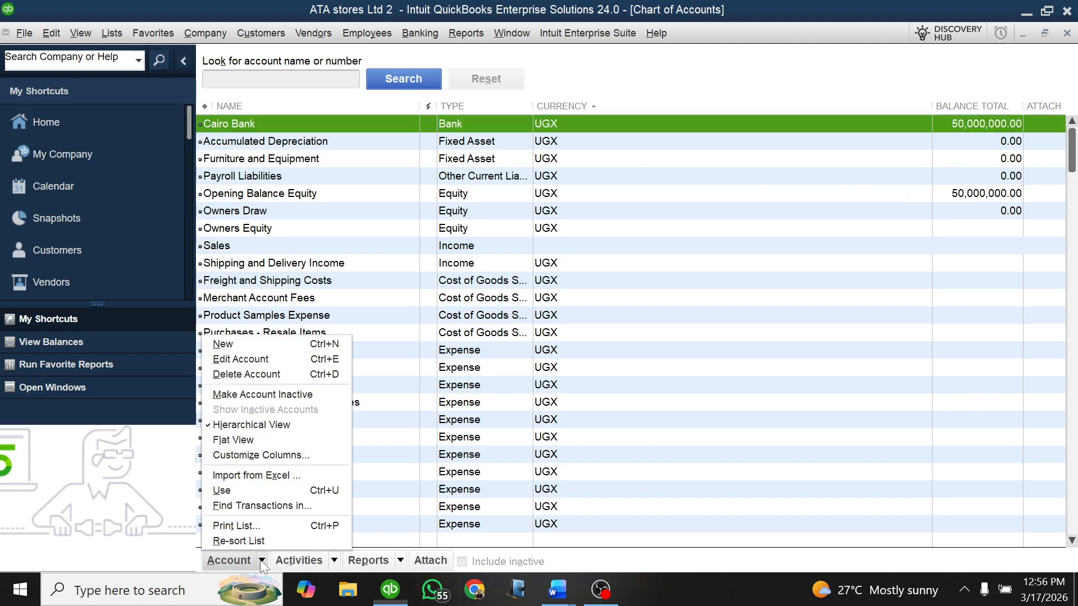
pyautogui.click(554, 584)
pyautogui.click(630, 508)
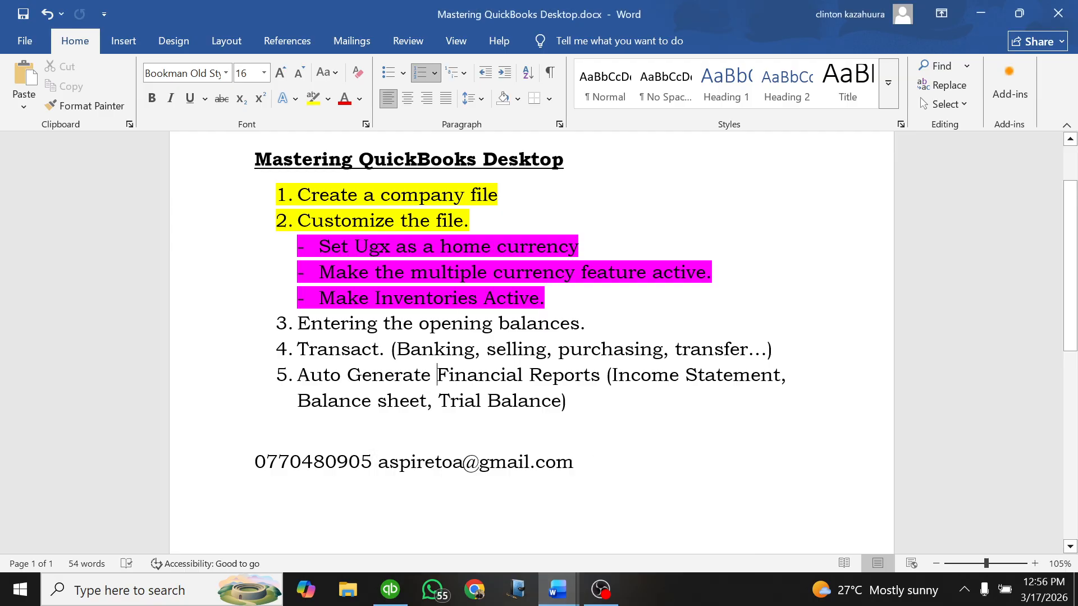
pyautogui.click(554, 590)
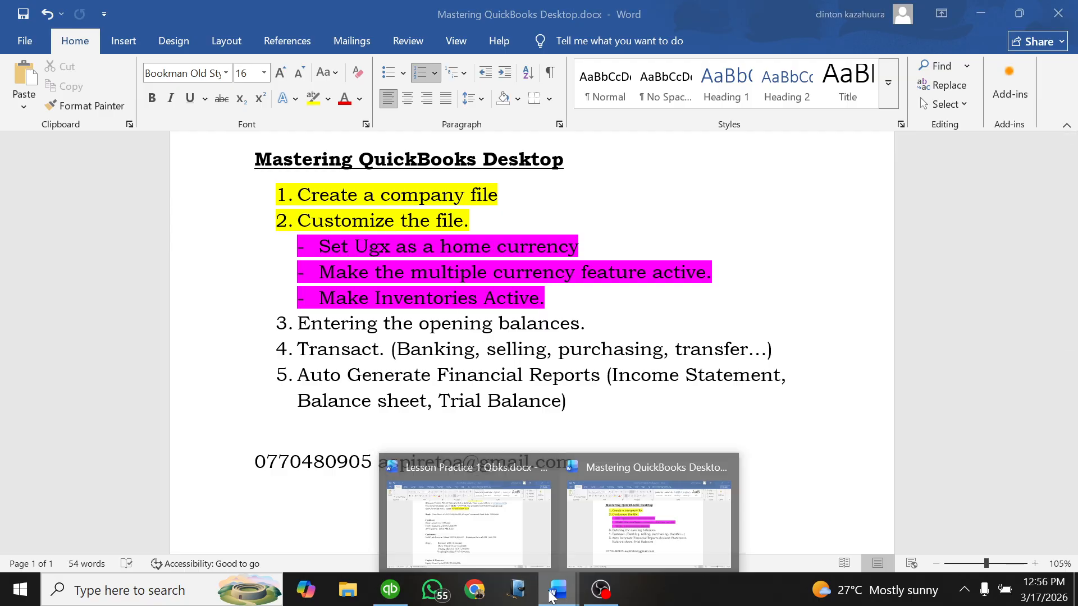
pyautogui.click(496, 505)
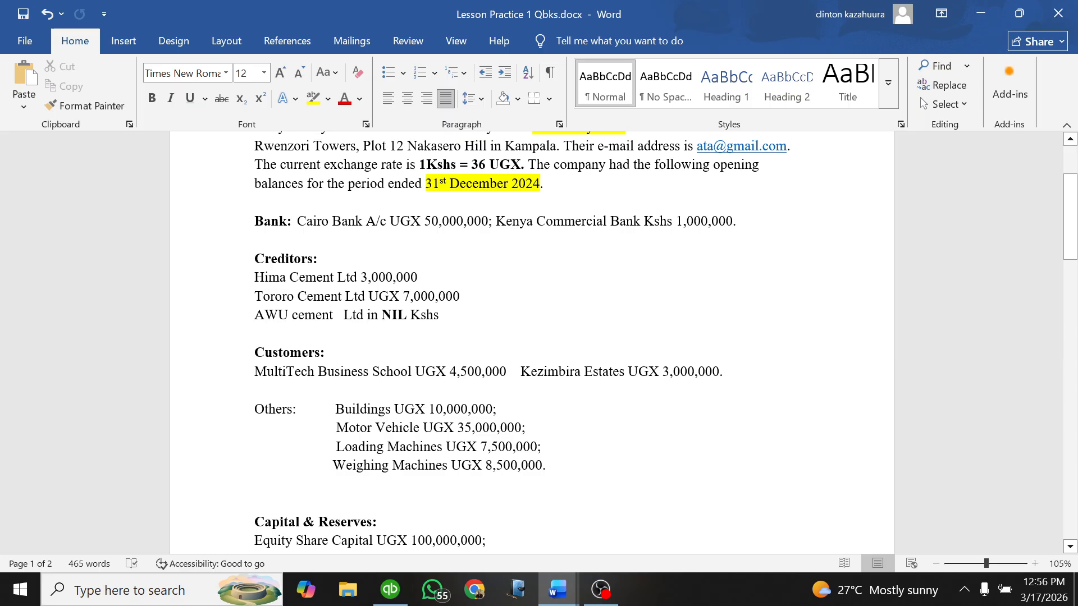
pyautogui.doubleClick(656, 221)
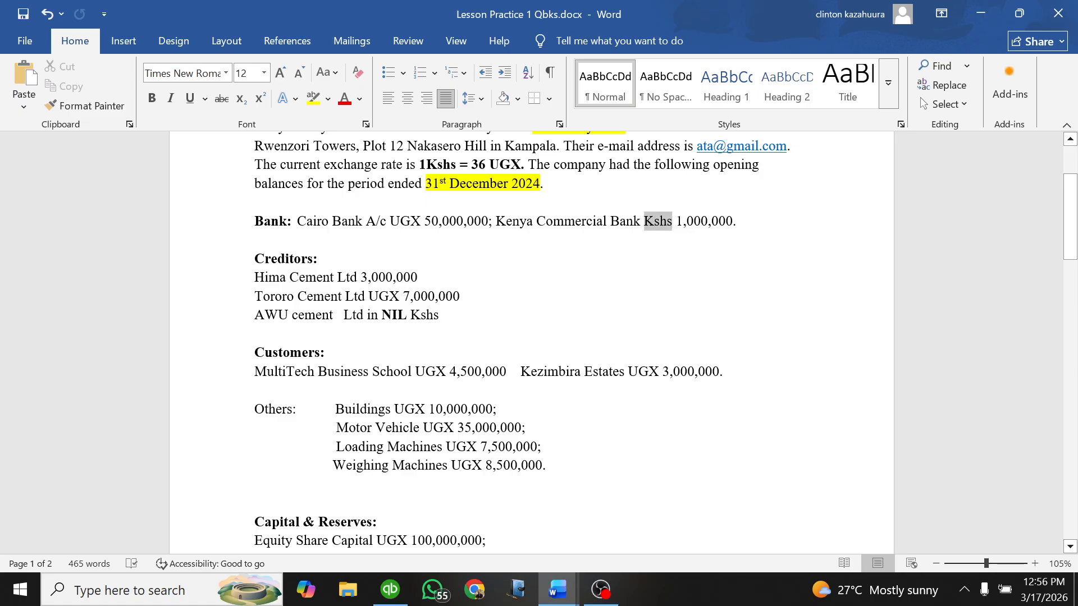
pyautogui.click(710, 196)
pyautogui.click(644, 221)
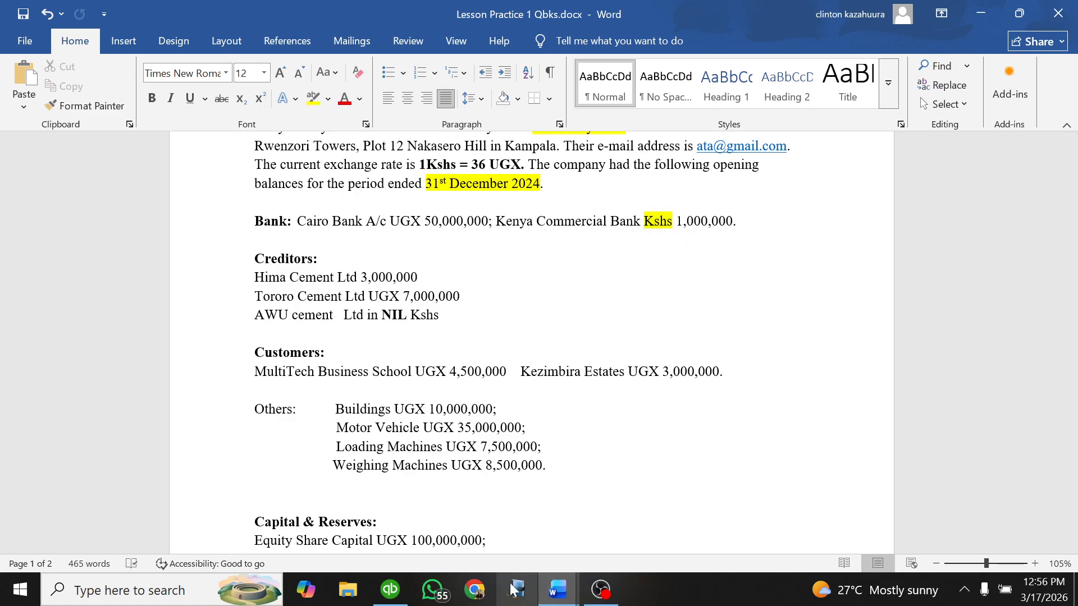
# Step: Switch to QuickBooks and start another new account of type Bank in the Chart of Accounts
pyautogui.click(390, 589)
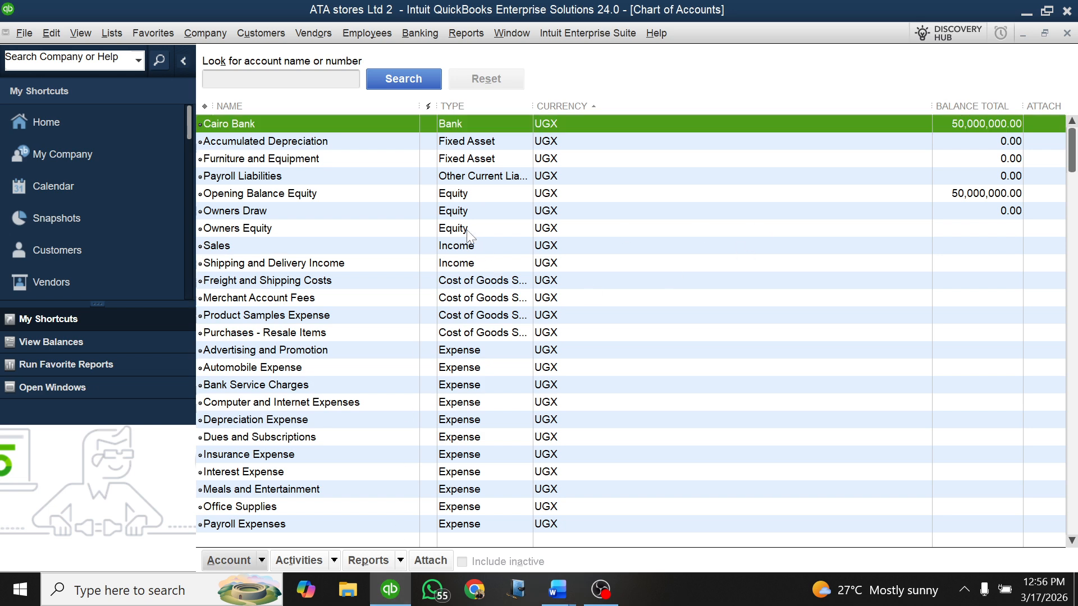
pyautogui.press('Escape')
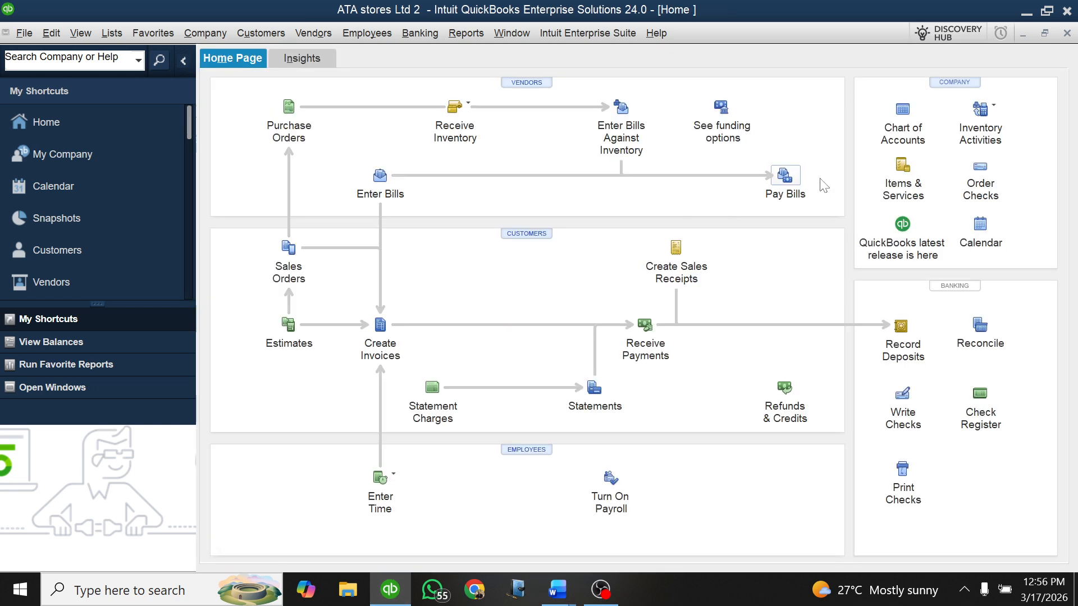
pyautogui.click(904, 110)
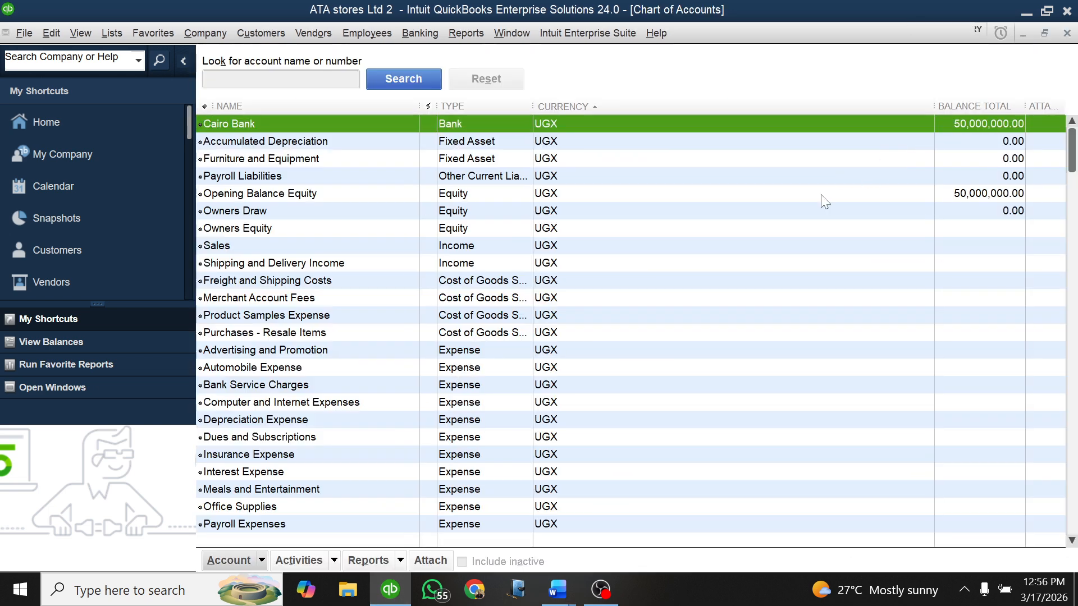
pyautogui.click(261, 560)
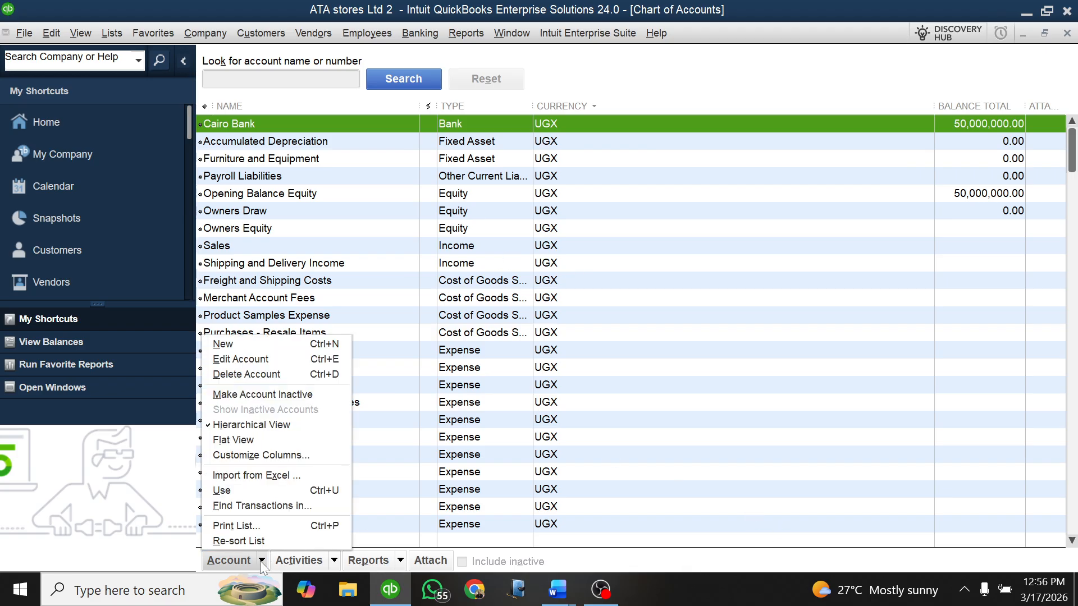
pyautogui.click(282, 353)
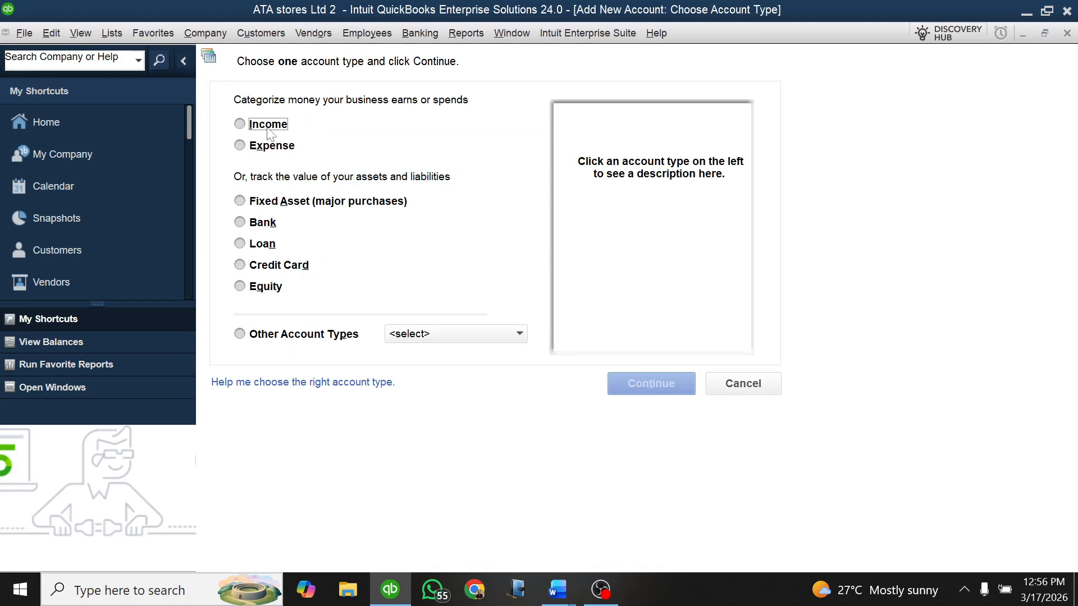
pyautogui.click(241, 223)
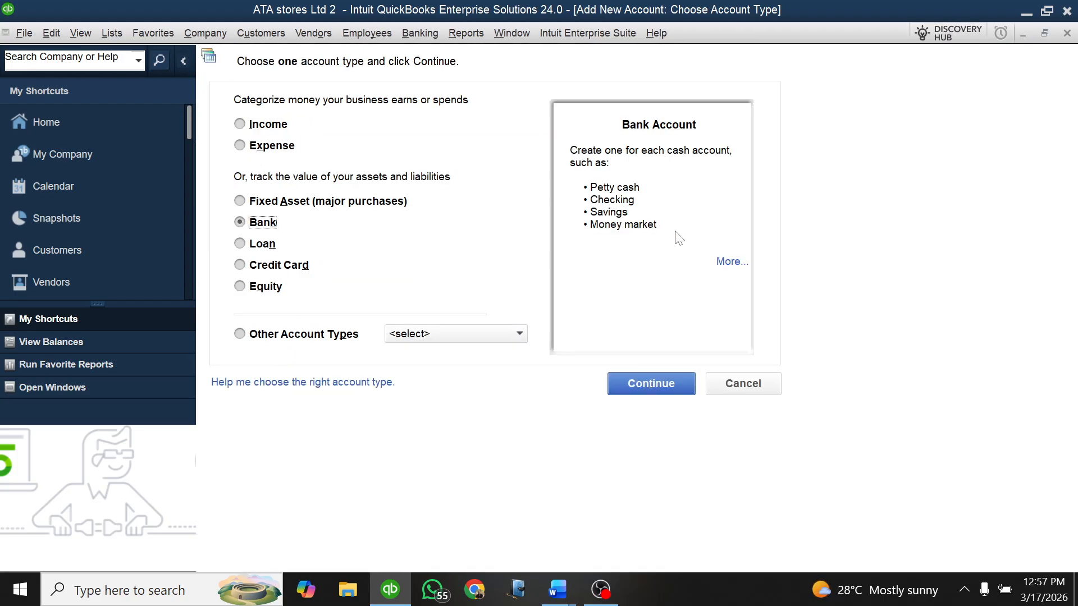
pyautogui.click(643, 393)
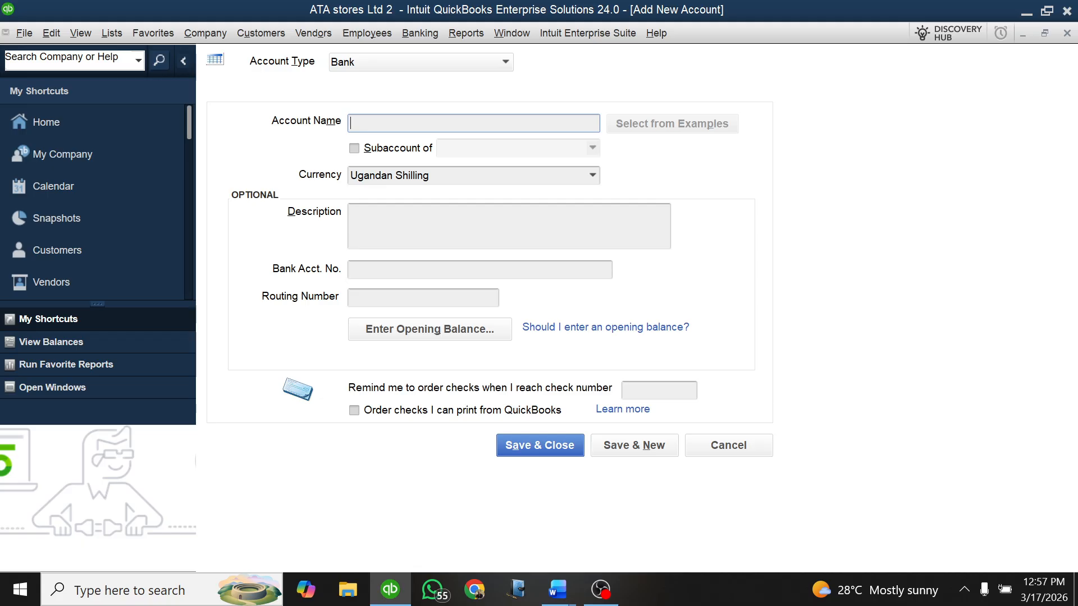
# Step: Name the bank account KCB, set its currency to Kenyan Shilling, making that currency active, and save the account
pyautogui.write('KCB')
pyautogui.click(592, 175)
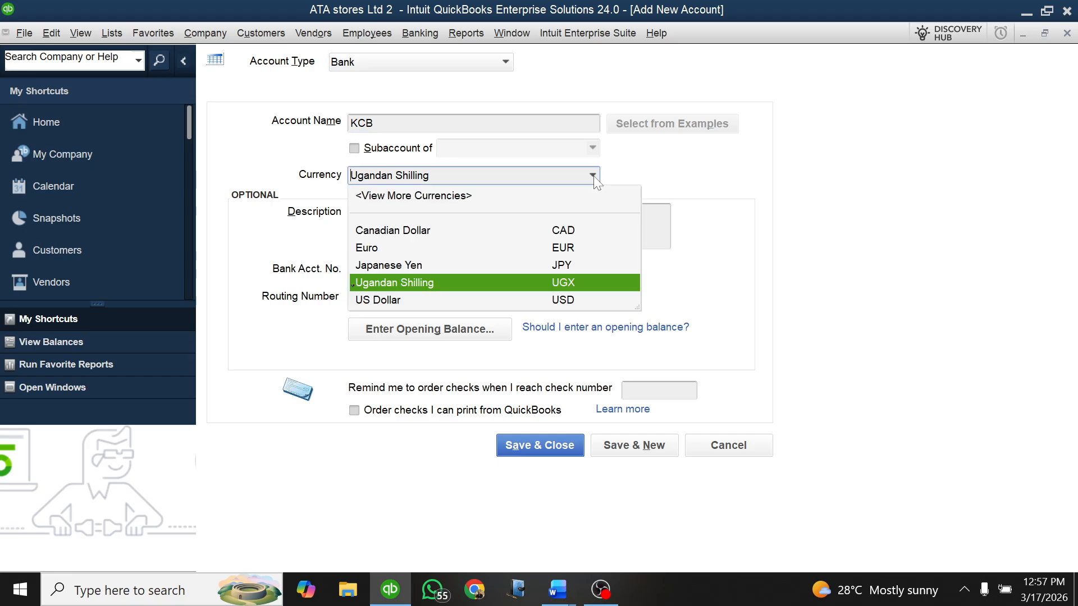
pyautogui.click(446, 196)
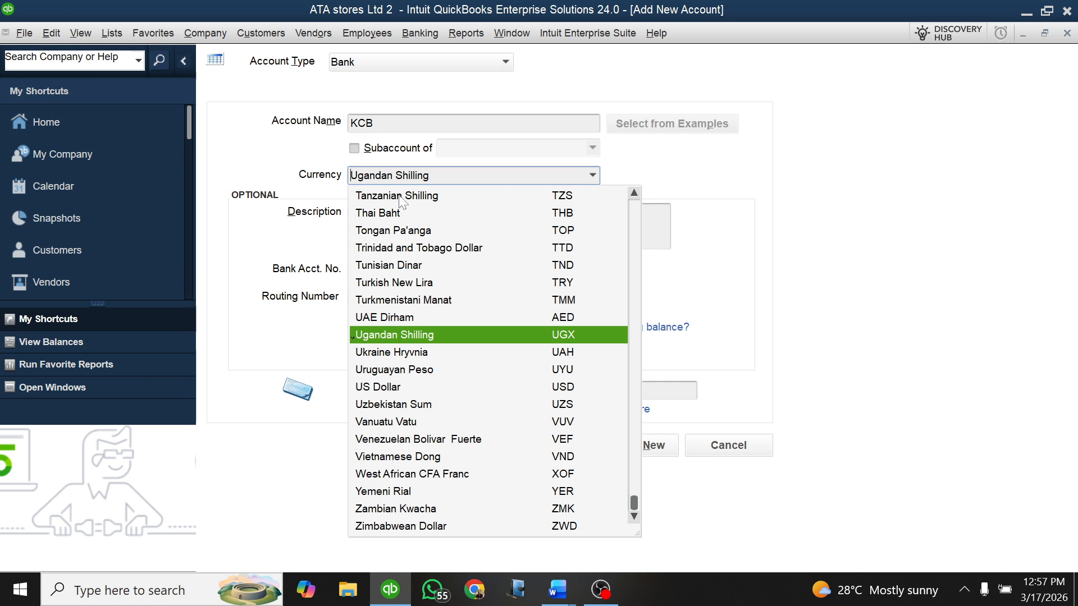
pyautogui.scroll(8, 411, 233)
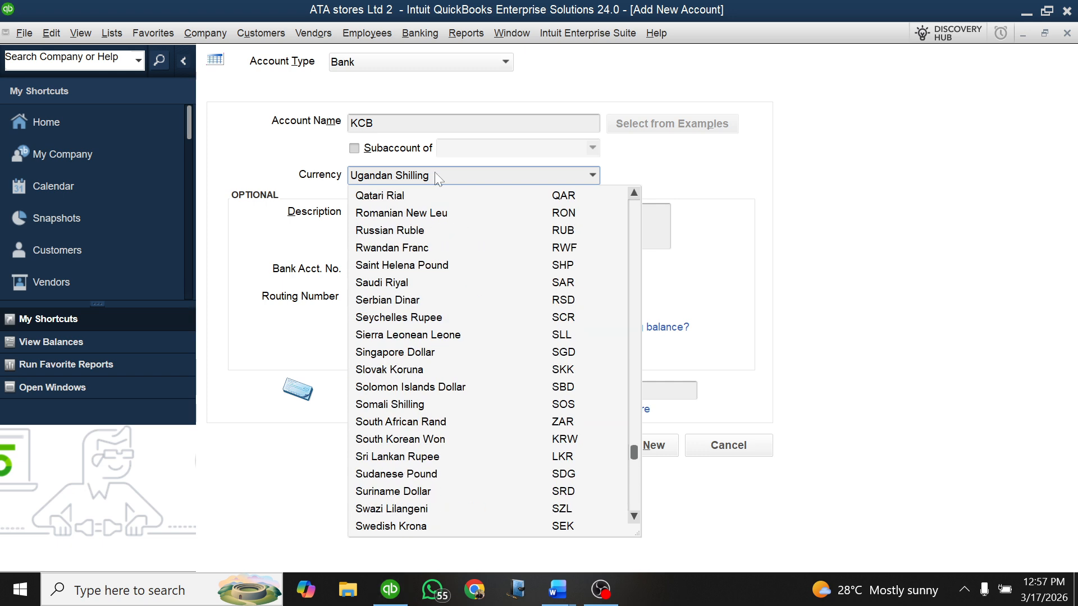
pyautogui.moveTo(440, 177); pyautogui.dragTo(351, 177)
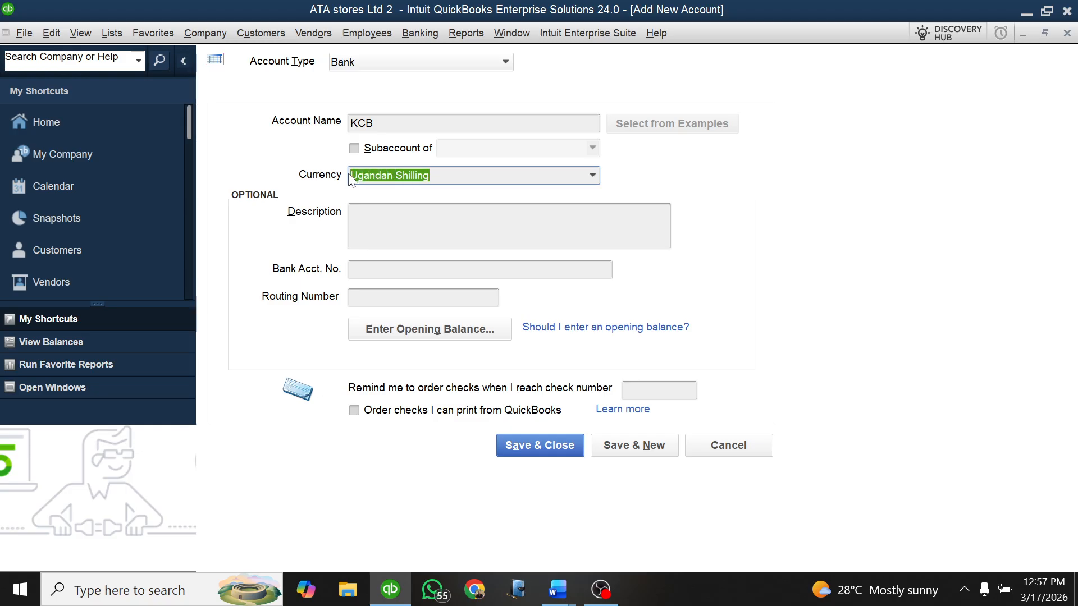
pyautogui.write('Keny')
pyautogui.press('Tab')
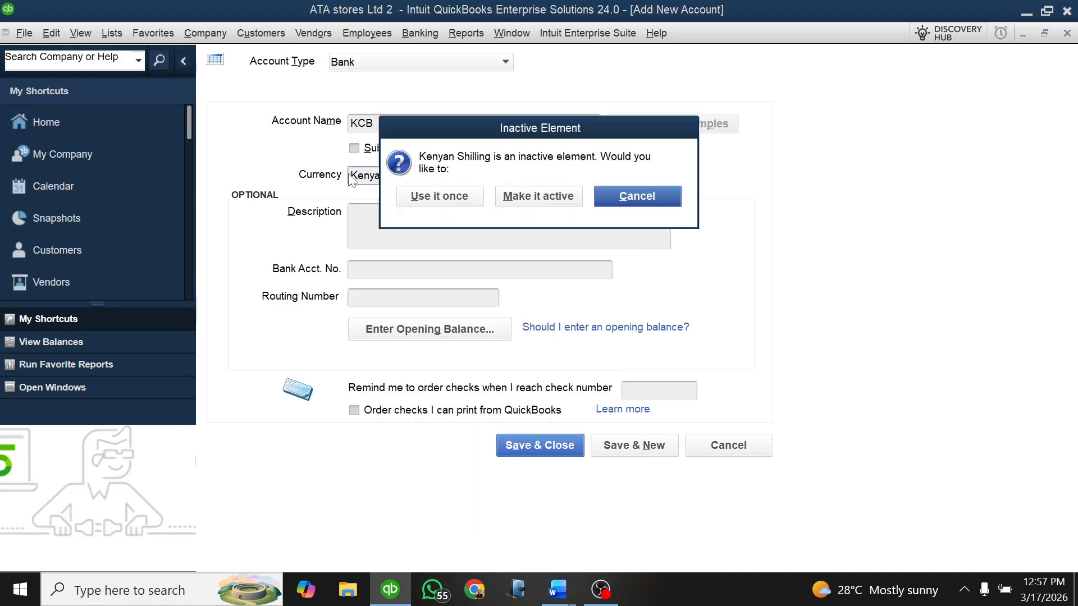
pyautogui.click(549, 197)
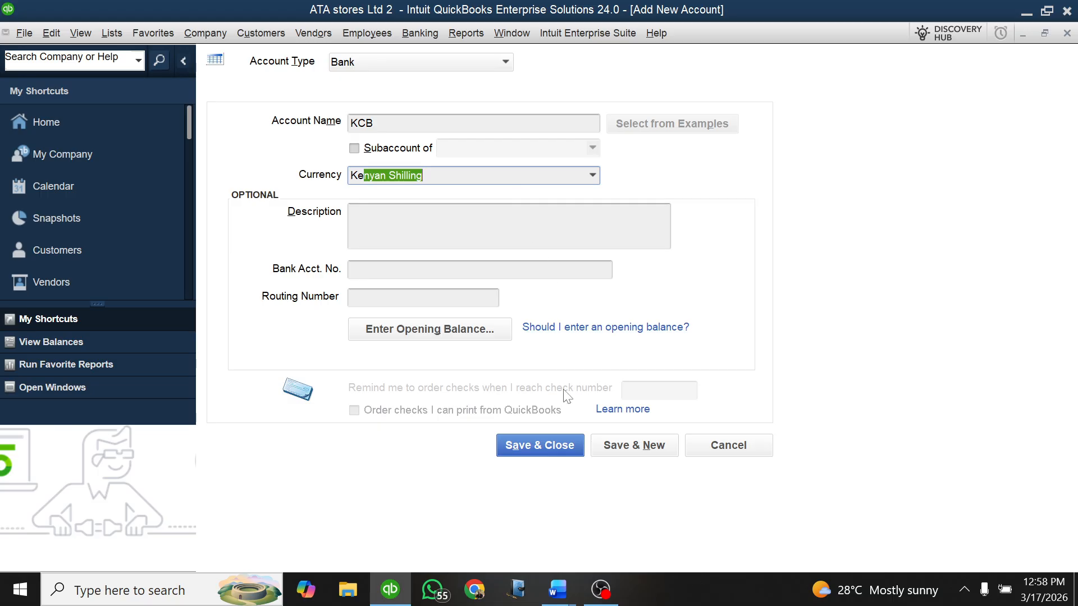
pyautogui.click(538, 448)
pyautogui.scroll(3, 677, 263)
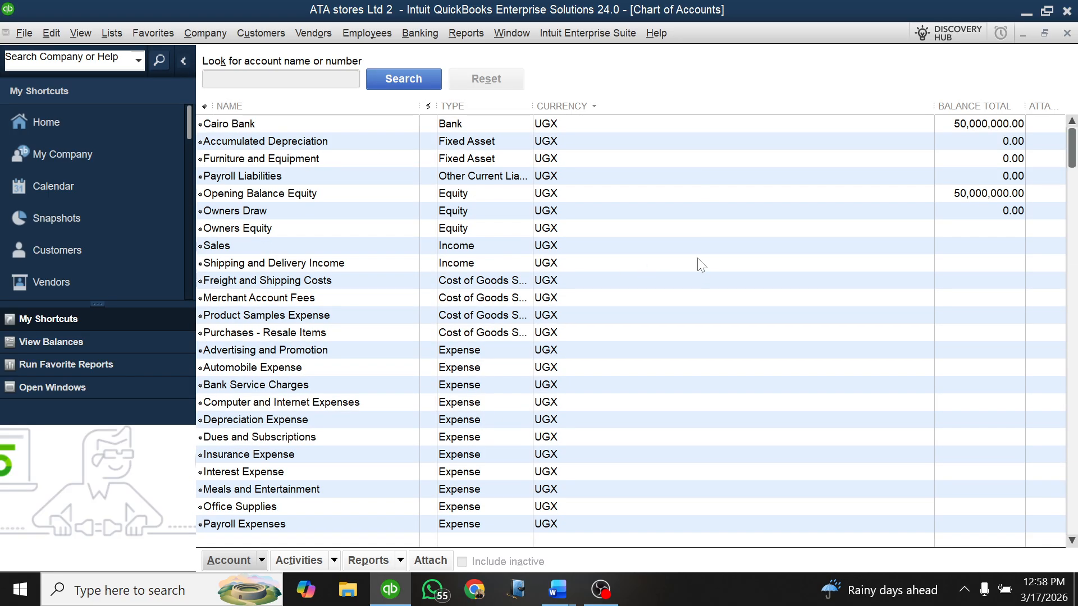
# Step: Open the KCB account for editing and enter an opening statement balance of KES 1,000,000
pyautogui.scroll(-3, 540, 178)
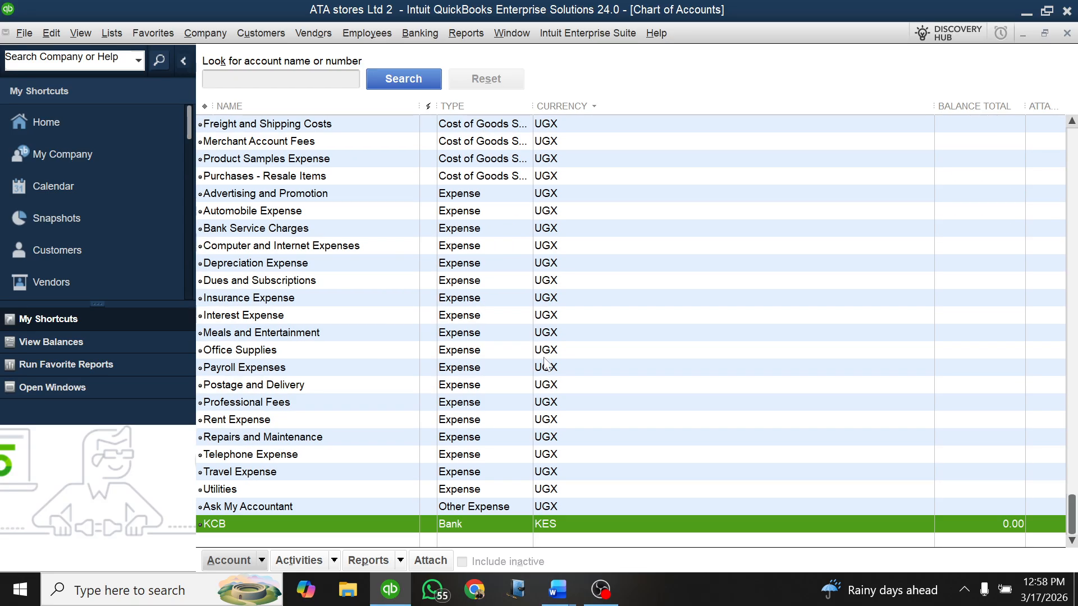
pyautogui.rightClick(503, 522)
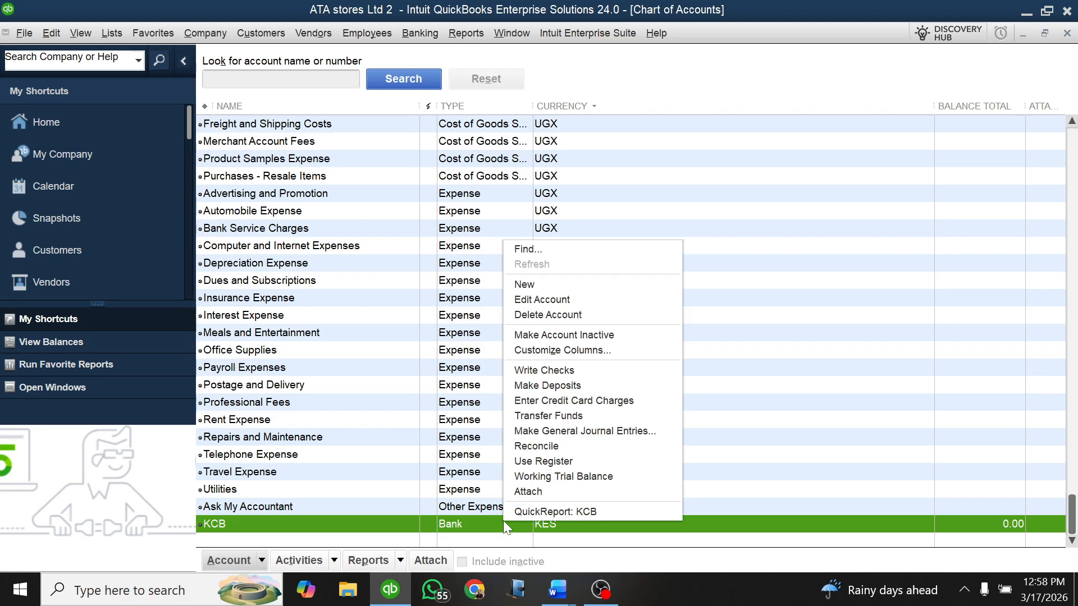
pyautogui.click(531, 300)
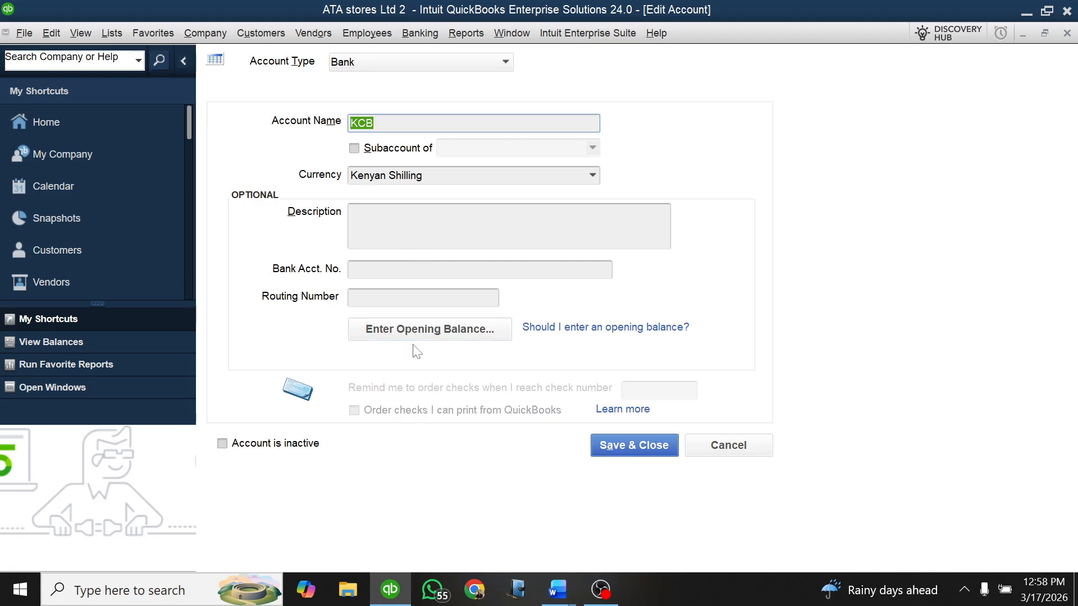
pyautogui.click(392, 333)
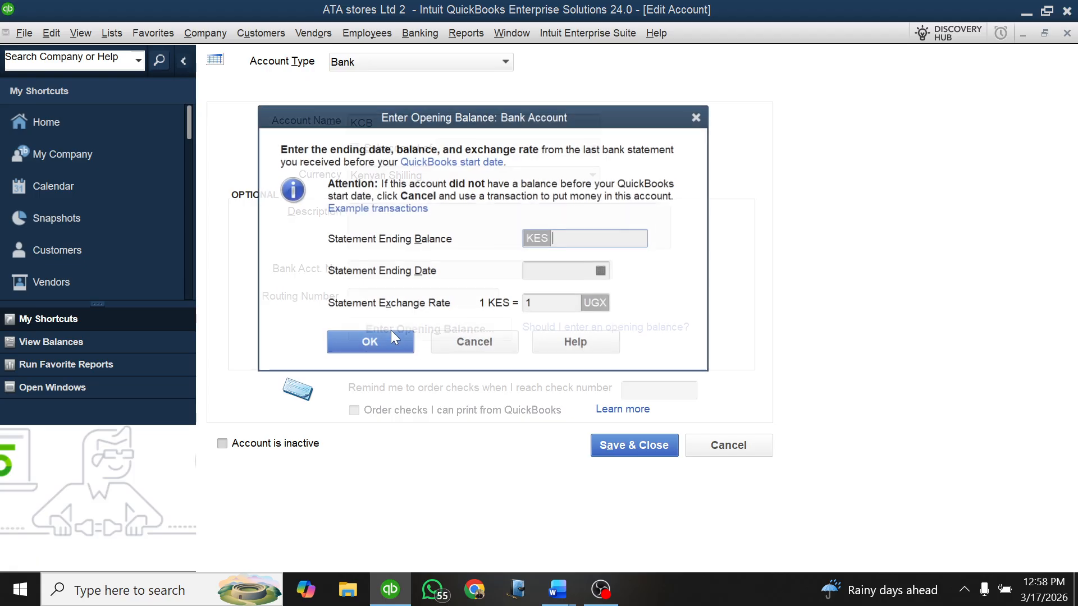
pyautogui.click(542, 303)
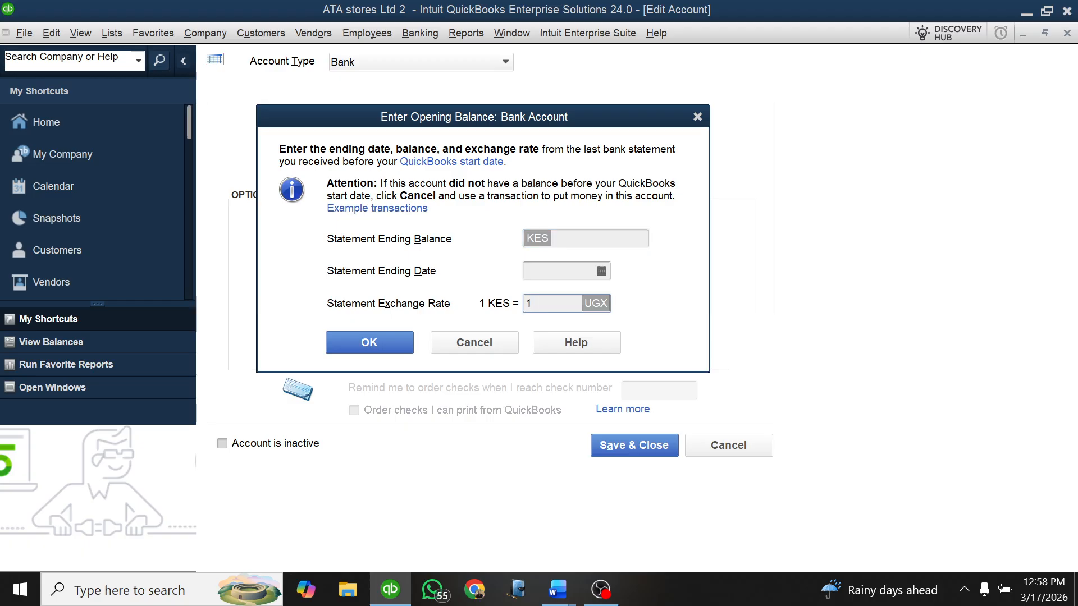
pyautogui.click(554, 238)
pyautogui.write('1000')
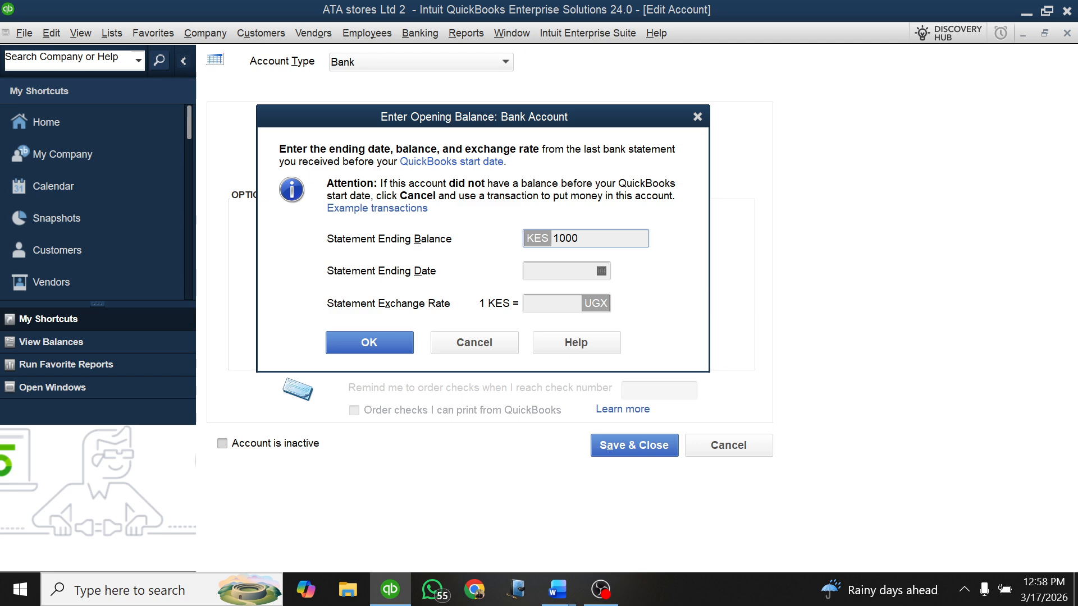
pyautogui.write('000')
# Step: Set the statement ending date of KCB's opening balance to 01/01/2025
pyautogui.click(601, 270)
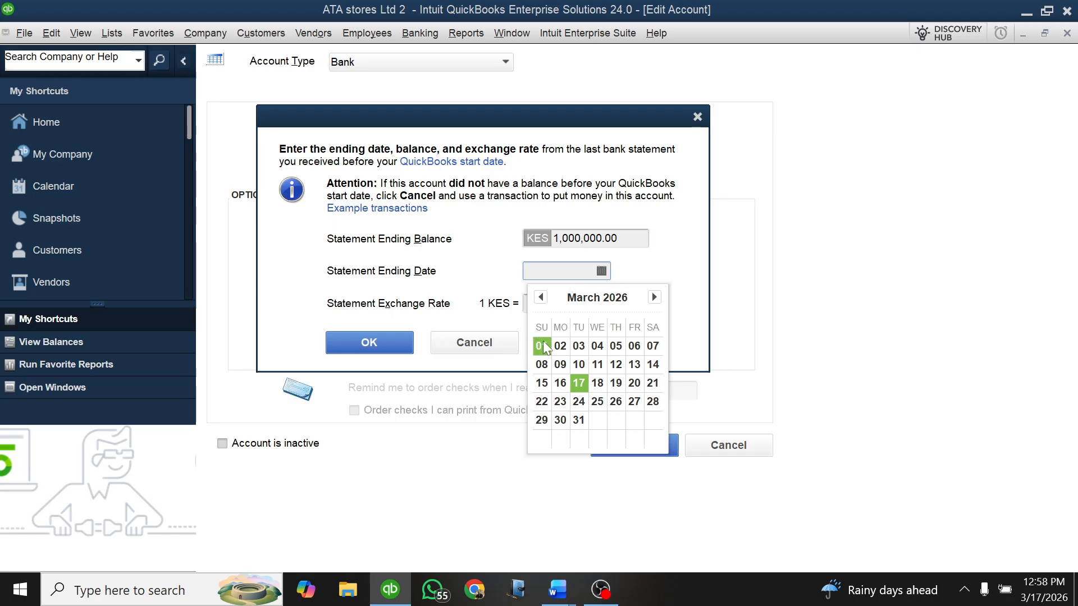
pyautogui.click(540, 297)
pyautogui.click(541, 297)
pyautogui.click(540, 297)
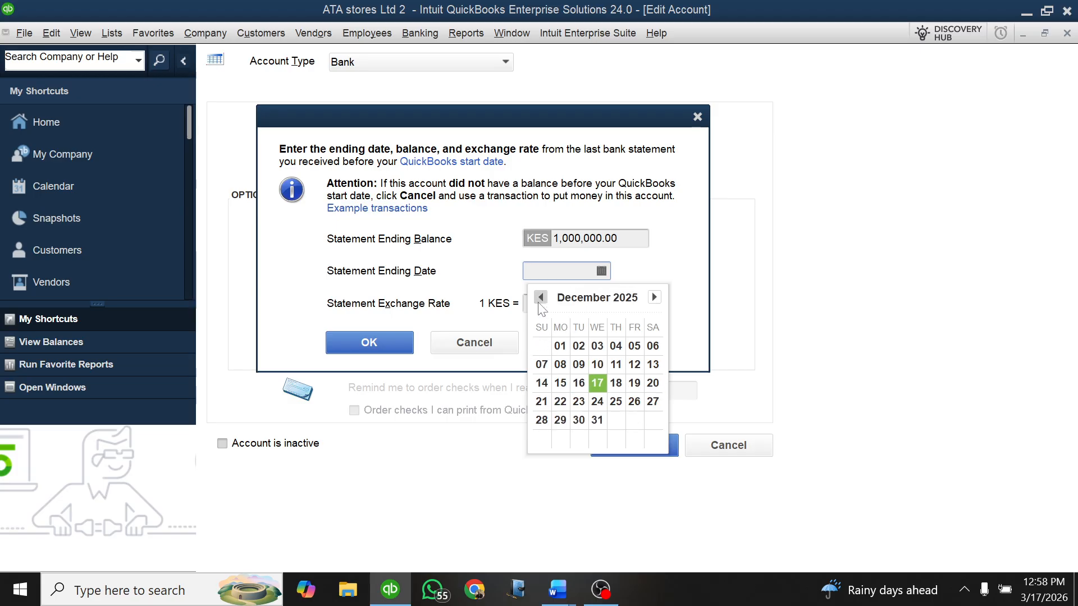
pyautogui.click(540, 297)
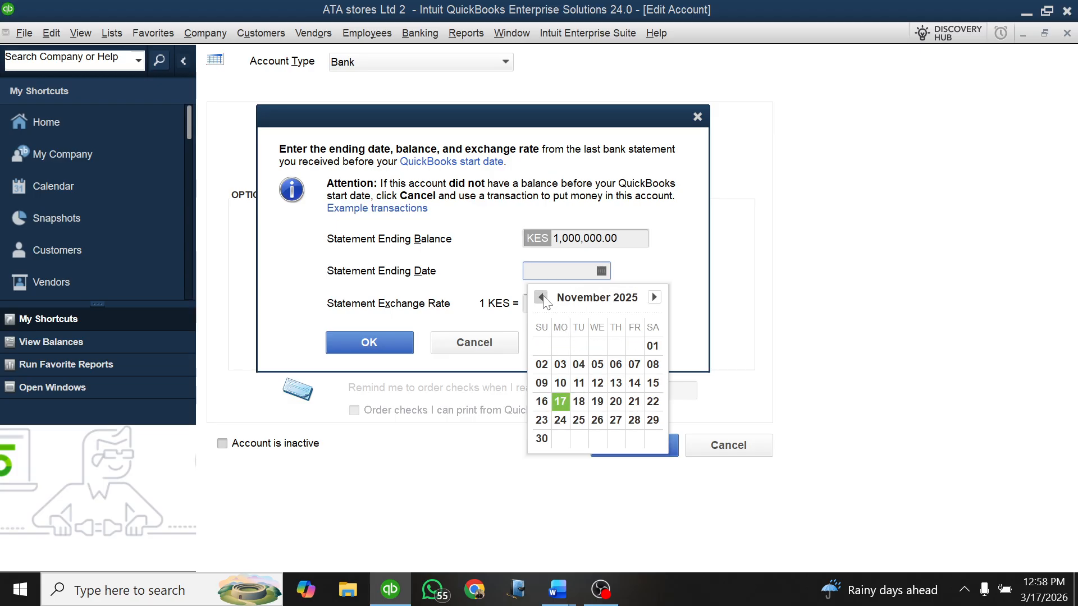
pyautogui.click(541, 297)
pyautogui.click(541, 297)
pyautogui.click(541, 297)
pyautogui.click(541, 297)
pyautogui.click(541, 297)
pyautogui.click(541, 297)
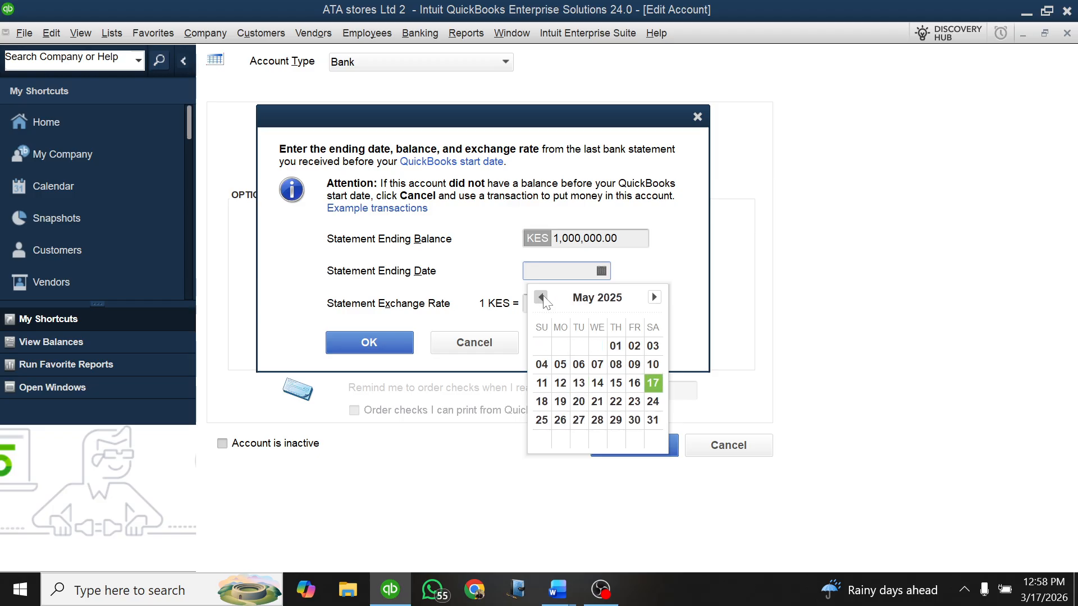
pyautogui.click(541, 297)
pyautogui.click(541, 297)
pyautogui.click(541, 297)
pyautogui.click(541, 297)
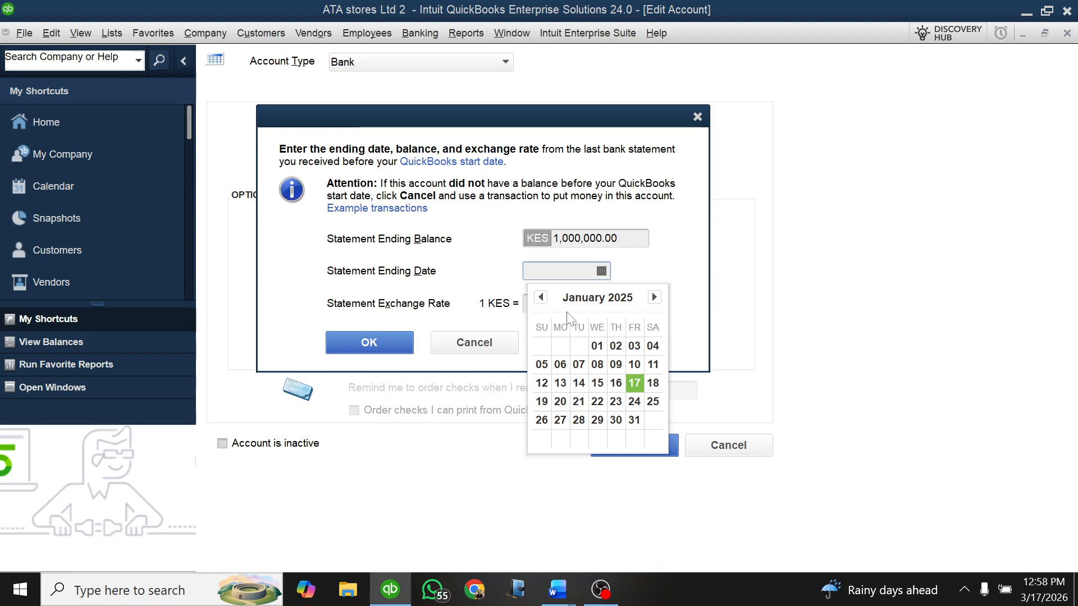
pyautogui.click(597, 346)
# Step: Check the Kshs rate in Word's Lesson Practice 1 document, and set KCB's statement exchange rate in QuickBooks to 36 UGX per KES
pyautogui.click(552, 303)
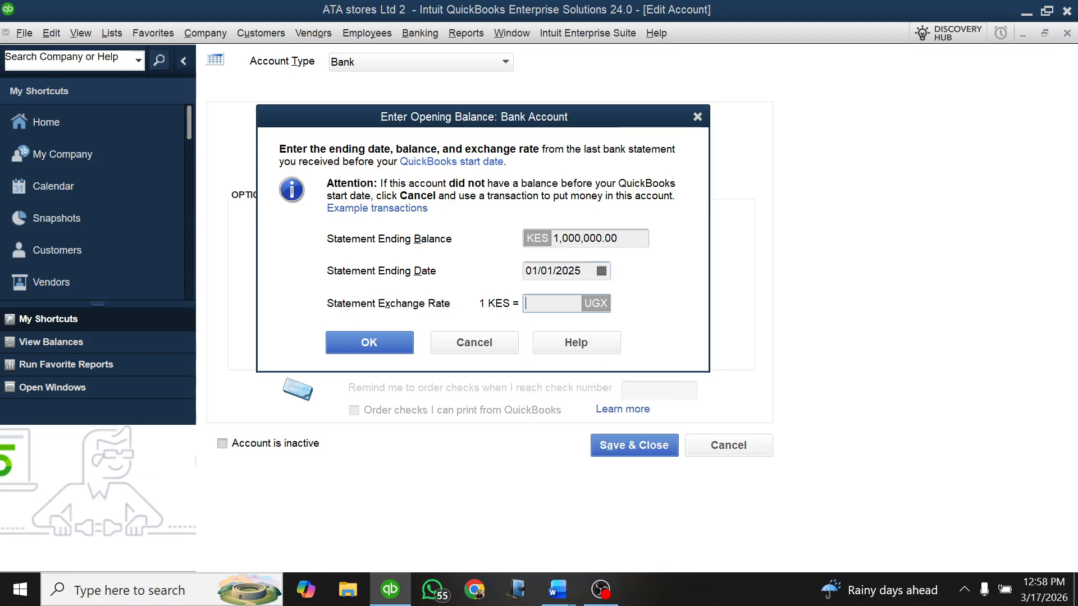
pyautogui.moveTo(557, 589)
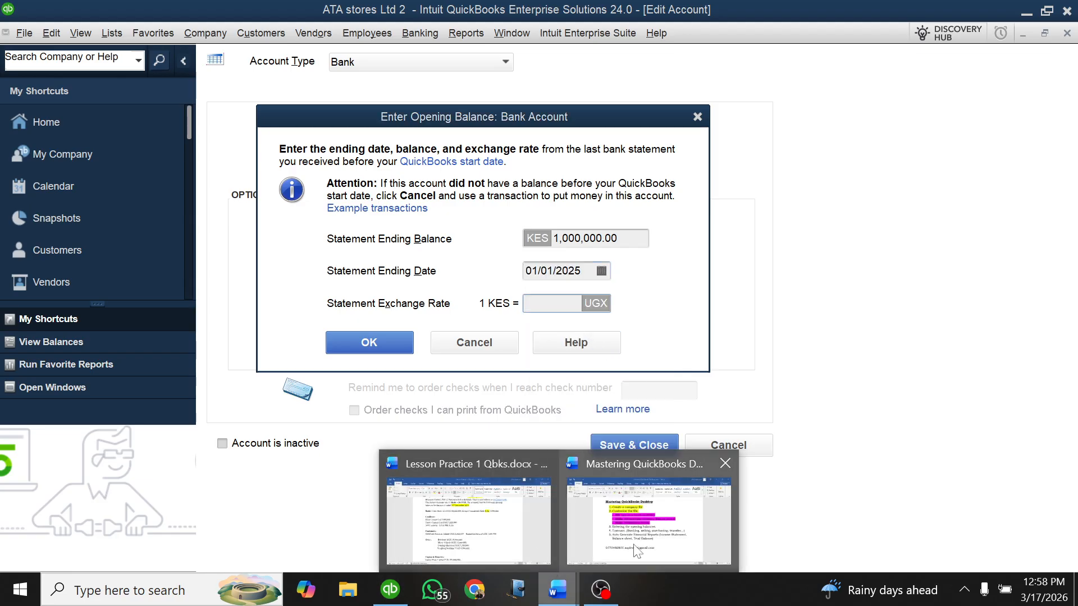
pyautogui.click(487, 516)
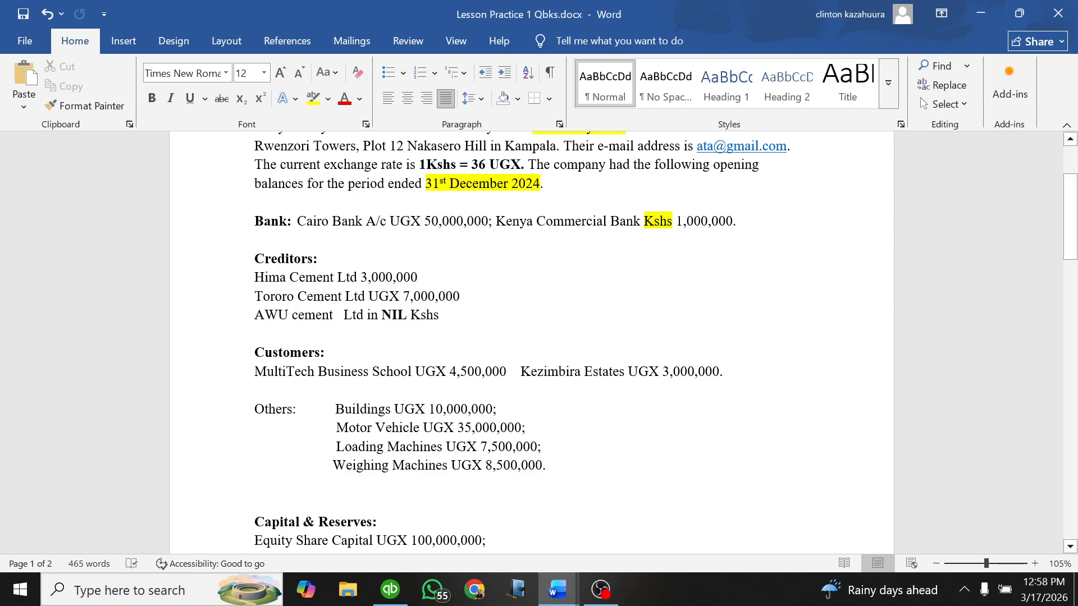
pyautogui.moveTo(419, 164); pyautogui.dragTo(520, 164)
pyautogui.click(432, 589)
pyautogui.click(391, 590)
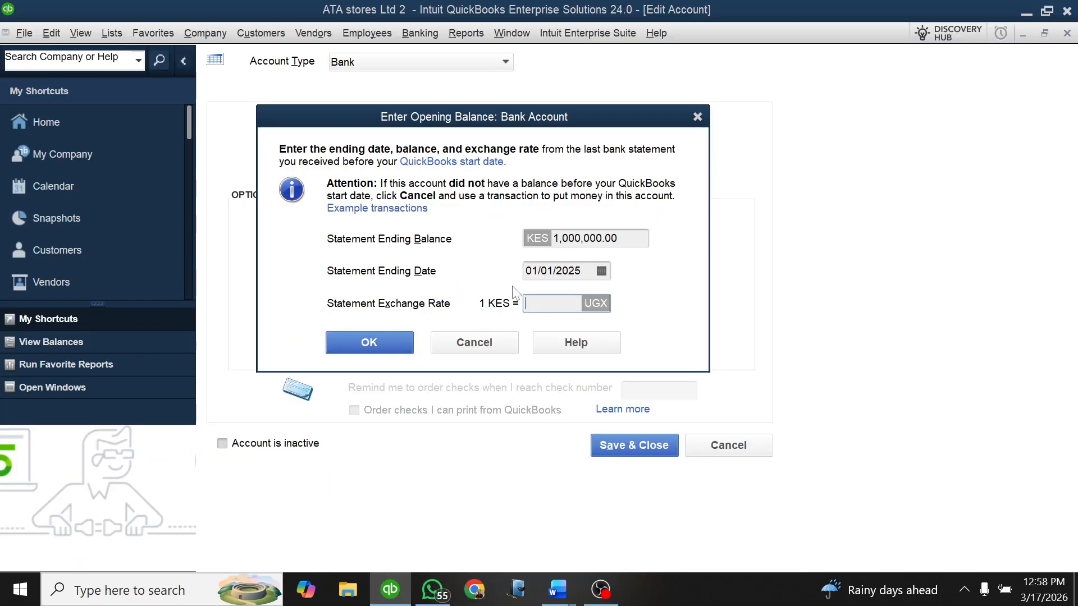
pyautogui.write('36')
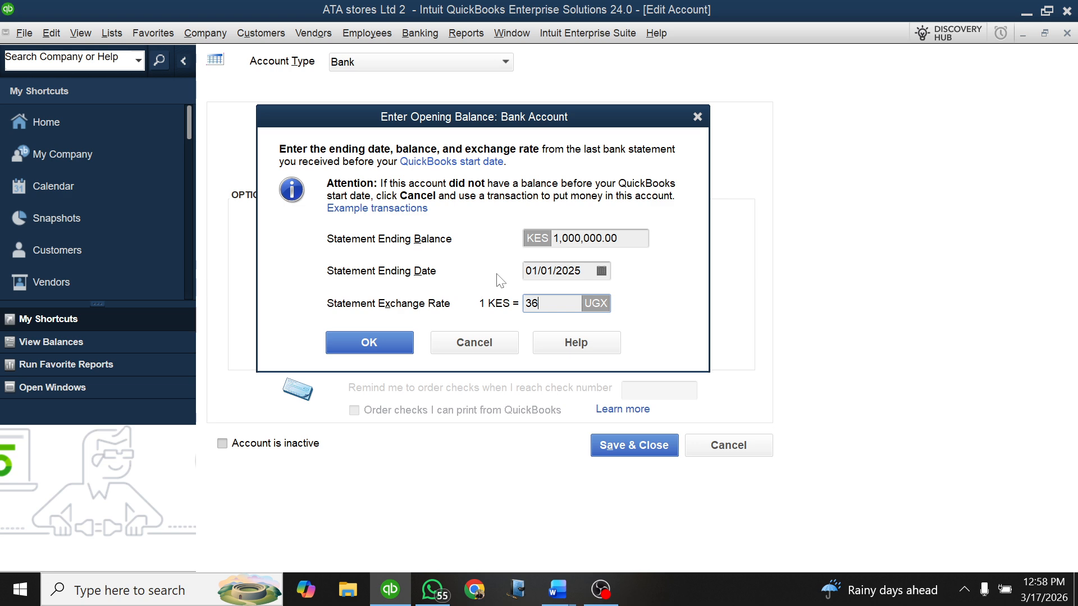
pyautogui.click(368, 345)
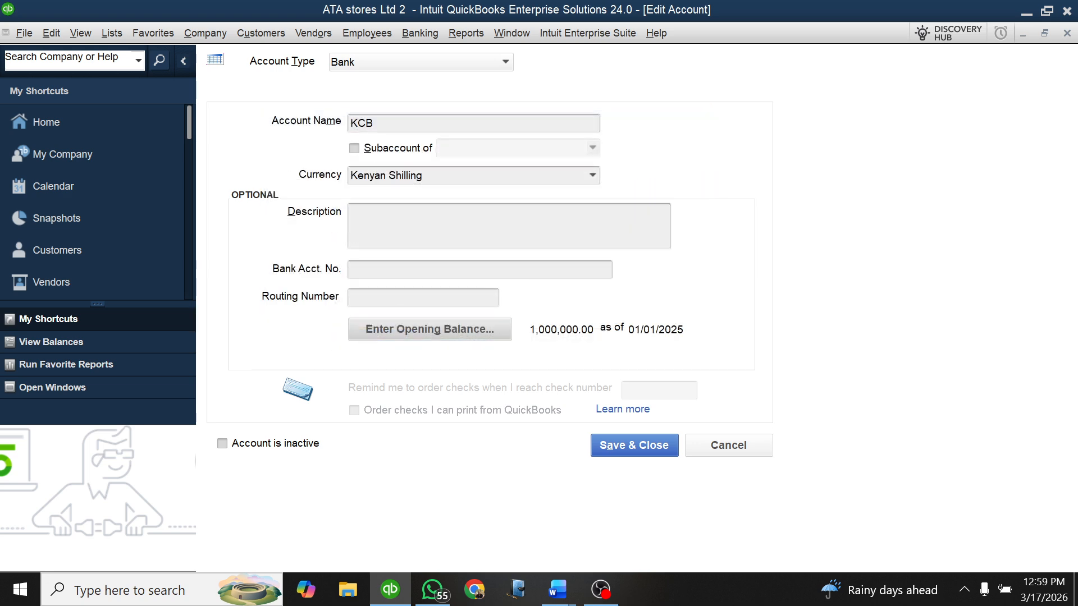
# Step: Save the KCB account, accepting its past-dated transaction, and check the Opening Balance Equity and KCB balances in the Chart of Accounts
pyautogui.click(619, 449)
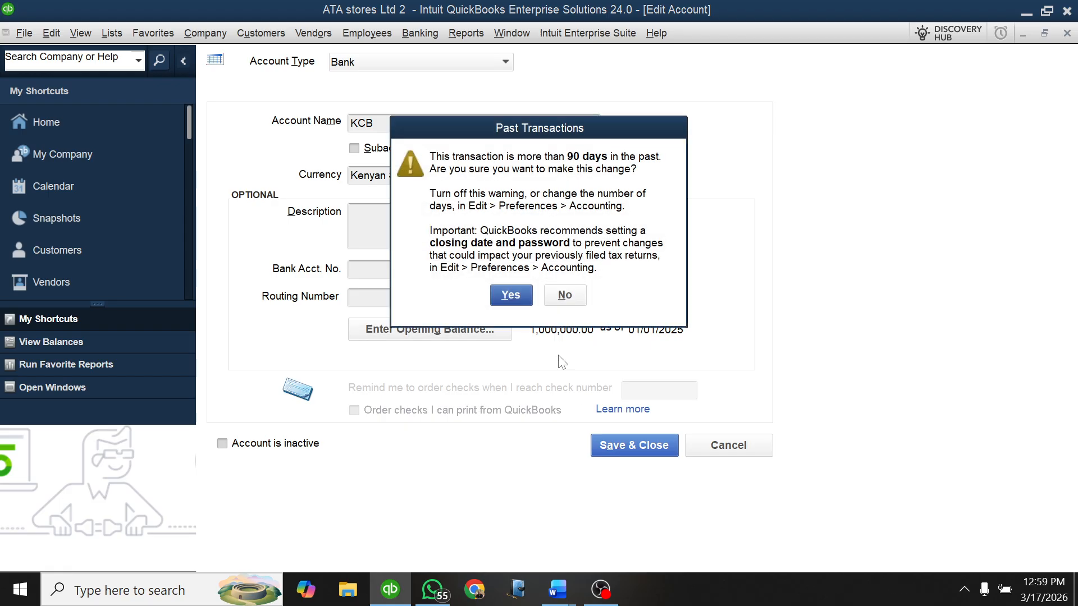
pyautogui.click(512, 298)
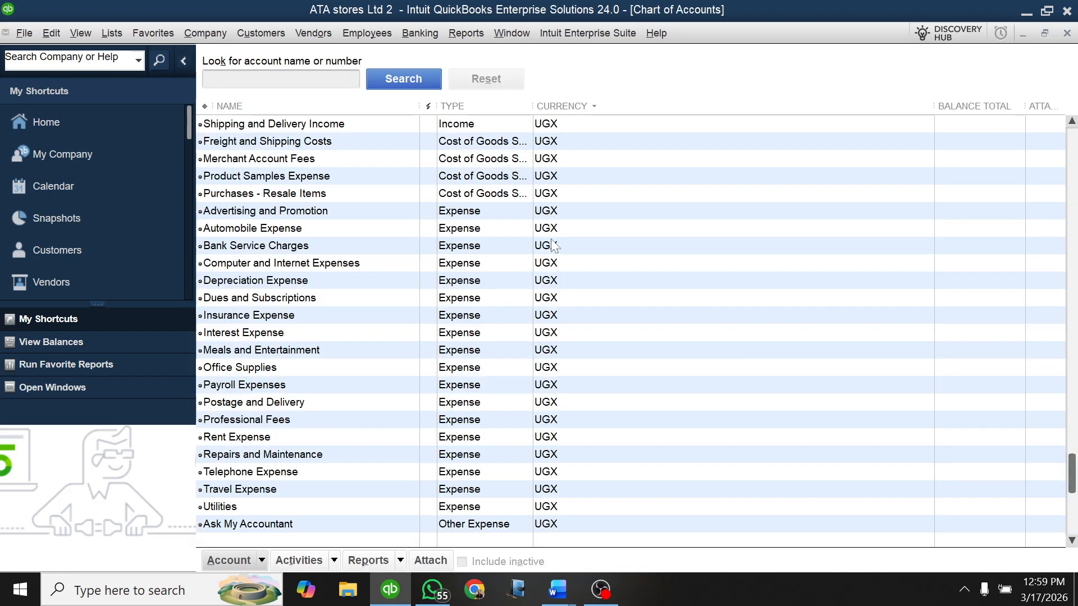
pyautogui.scroll(3, 551, 239)
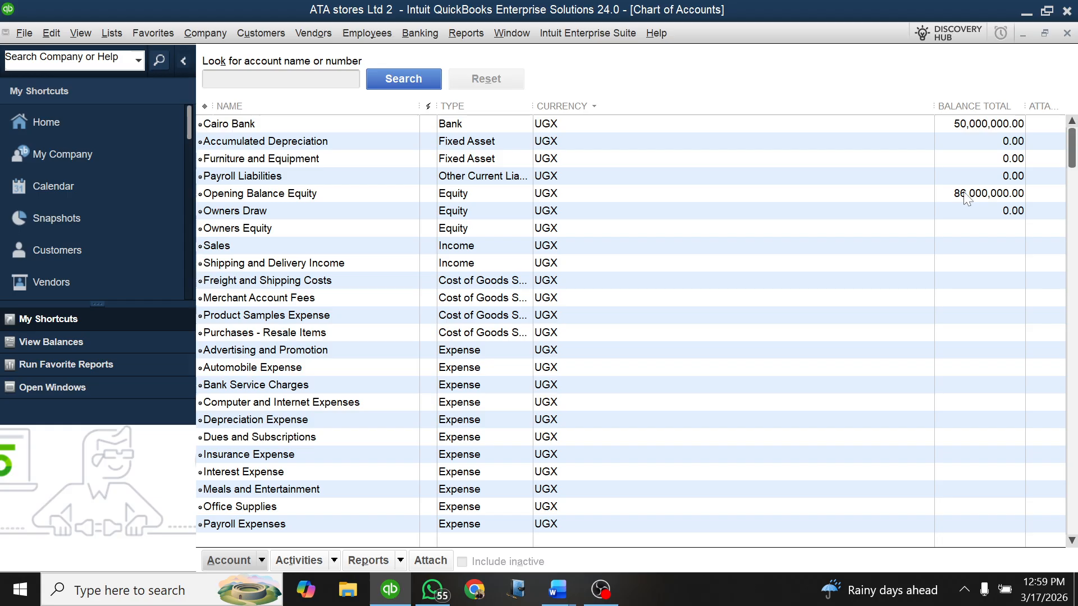
pyautogui.scroll(-3, 965, 202)
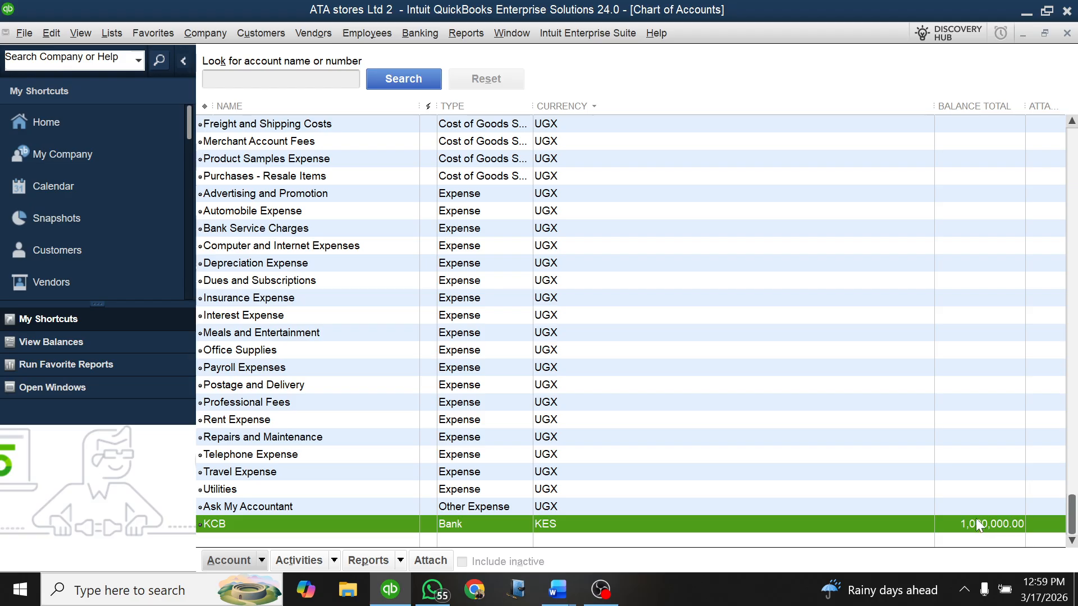
pyautogui.scroll(3, 977, 525)
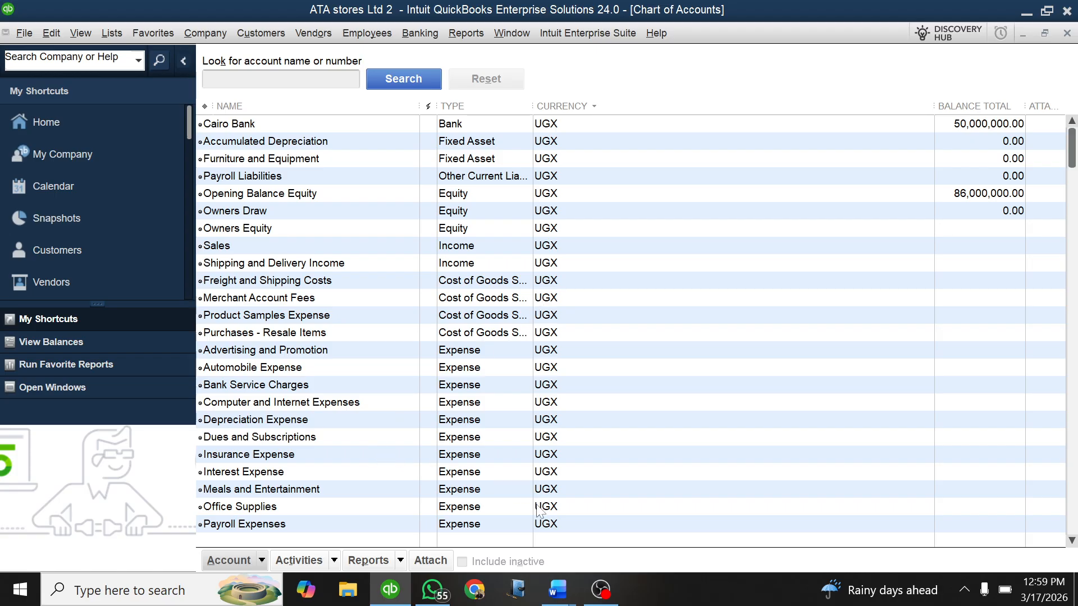
# Step: Switch to the Lesson Practice 1 document in Word and append "/VENDORS" to the "Creditors:" heading
pyautogui.moveTo(558, 589)
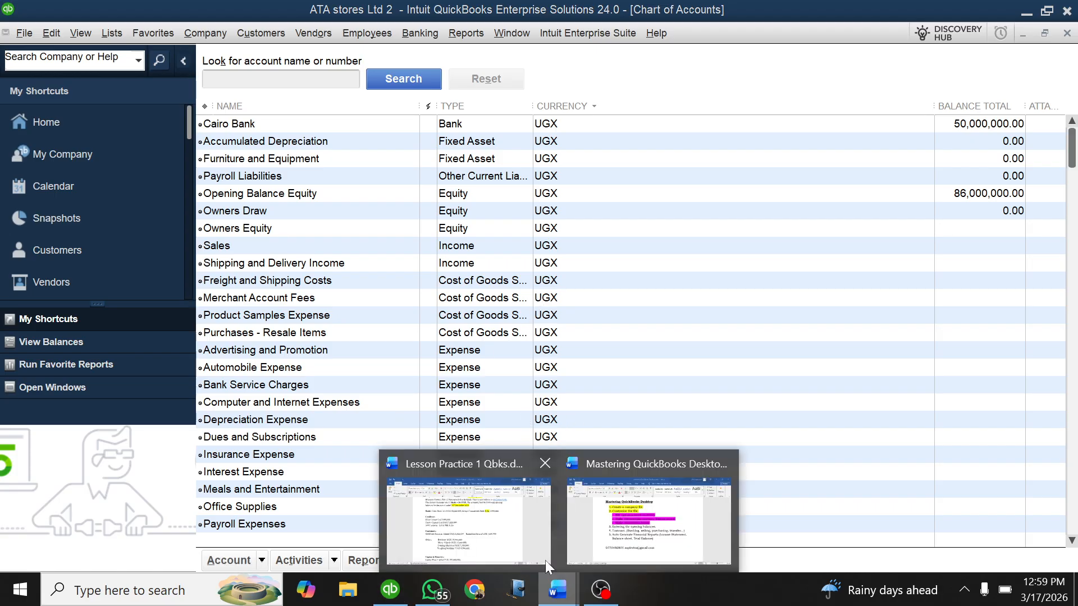
pyautogui.click(497, 519)
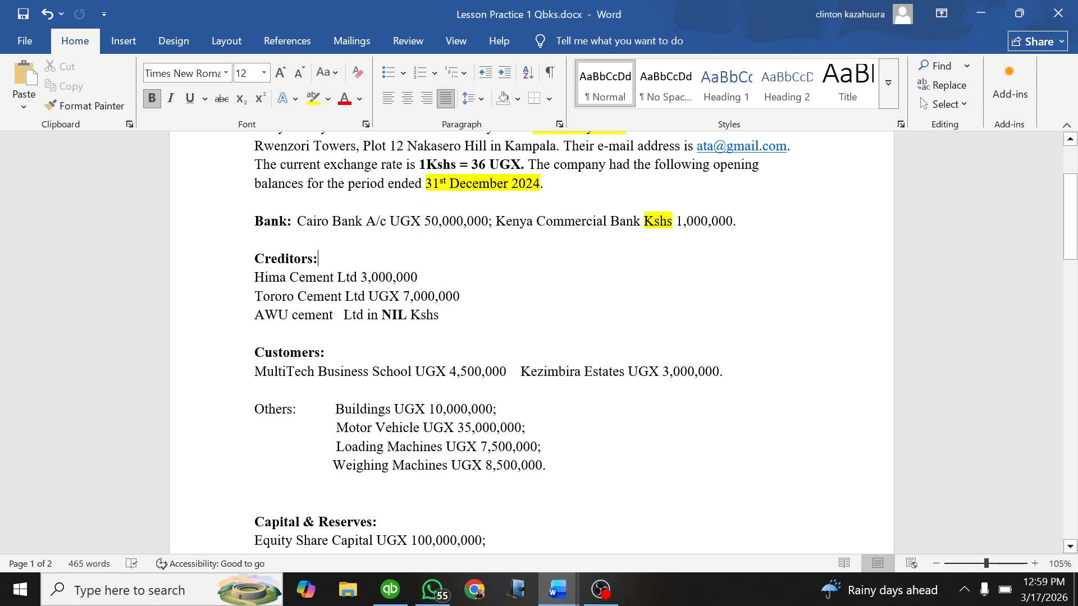
pyautogui.scroll(-1, 532, 343)
pyautogui.moveTo(445, 274); pyautogui.dragTo(256, 218)
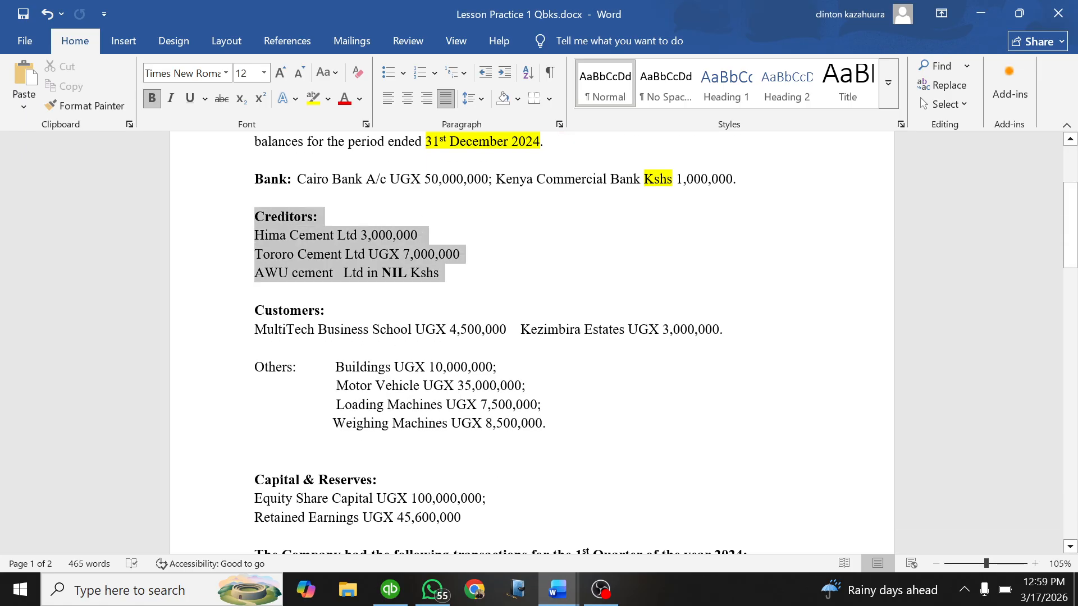
pyautogui.click(335, 221)
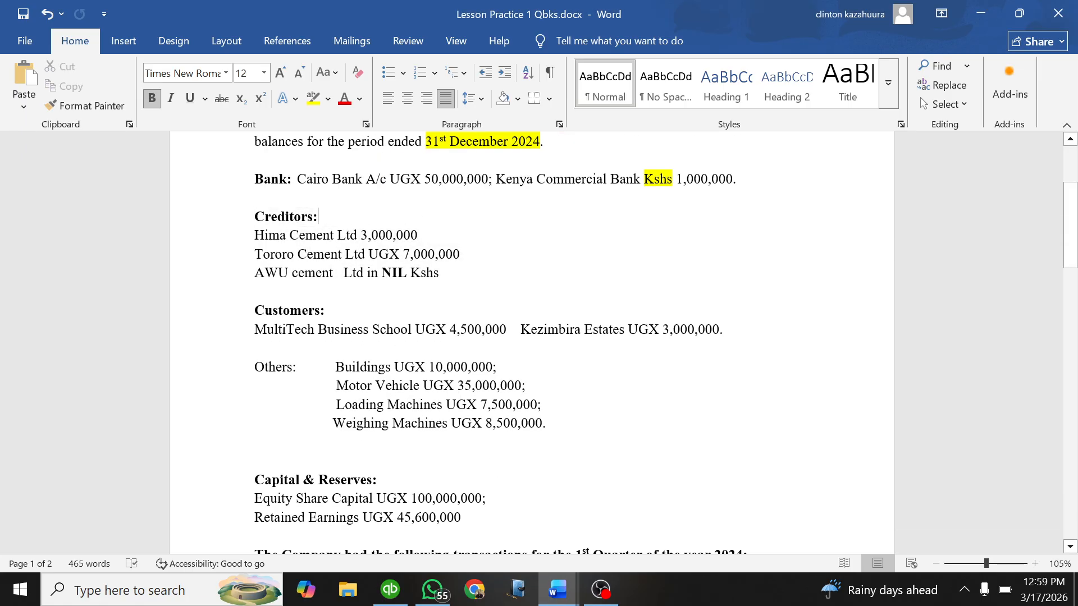
pyautogui.write('/')
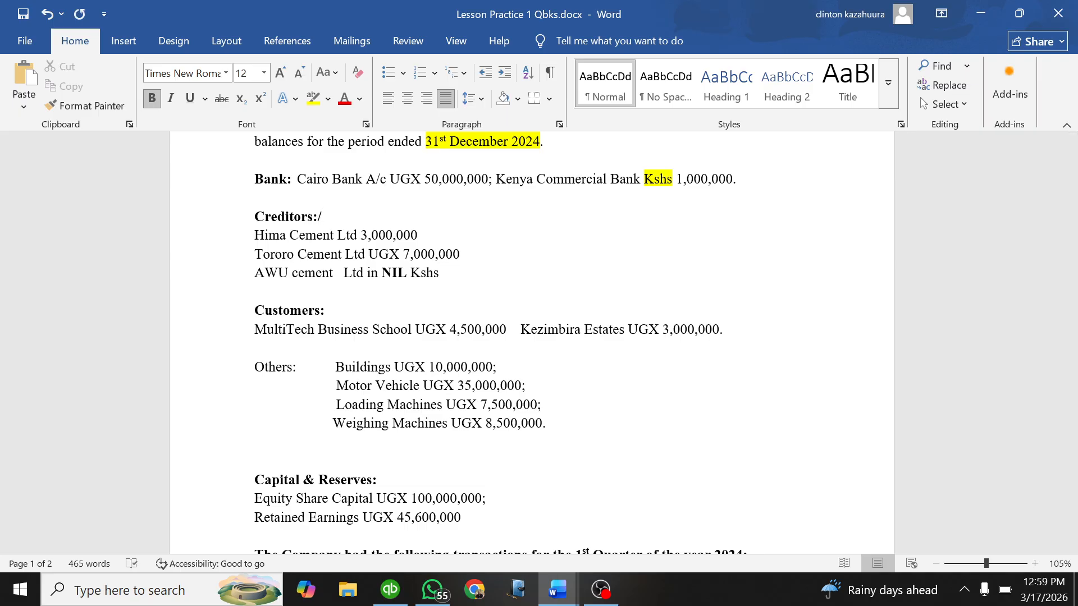
pyautogui.write('VENDORS')
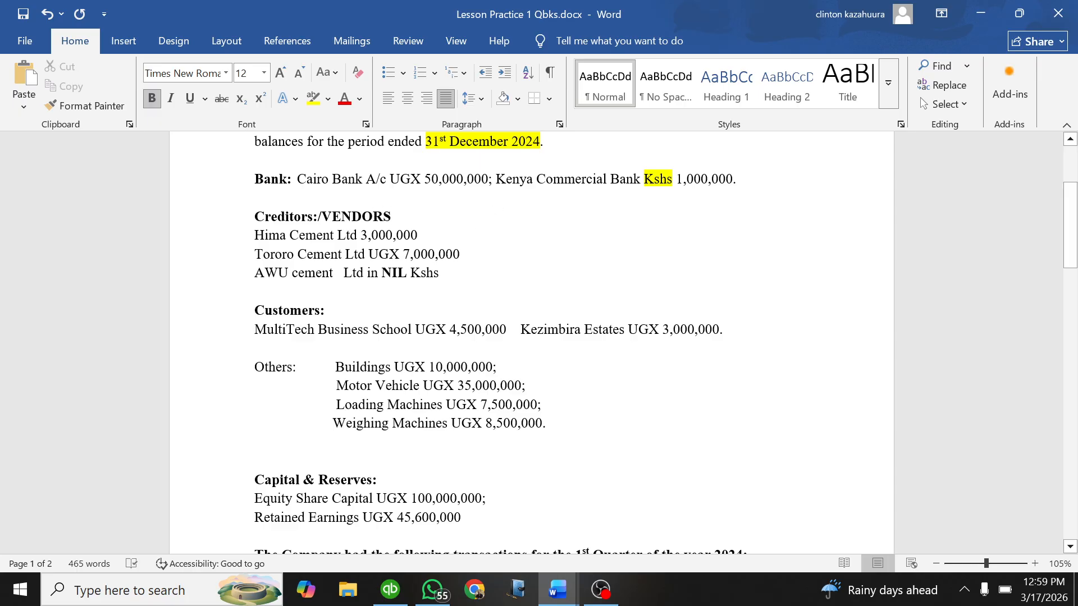
# Step: Make the Hima Cement, Tororo Cement and AWU cement lines bold and highlight them in yellow
pyautogui.moveTo(443, 272); pyautogui.dragTo(255, 234)
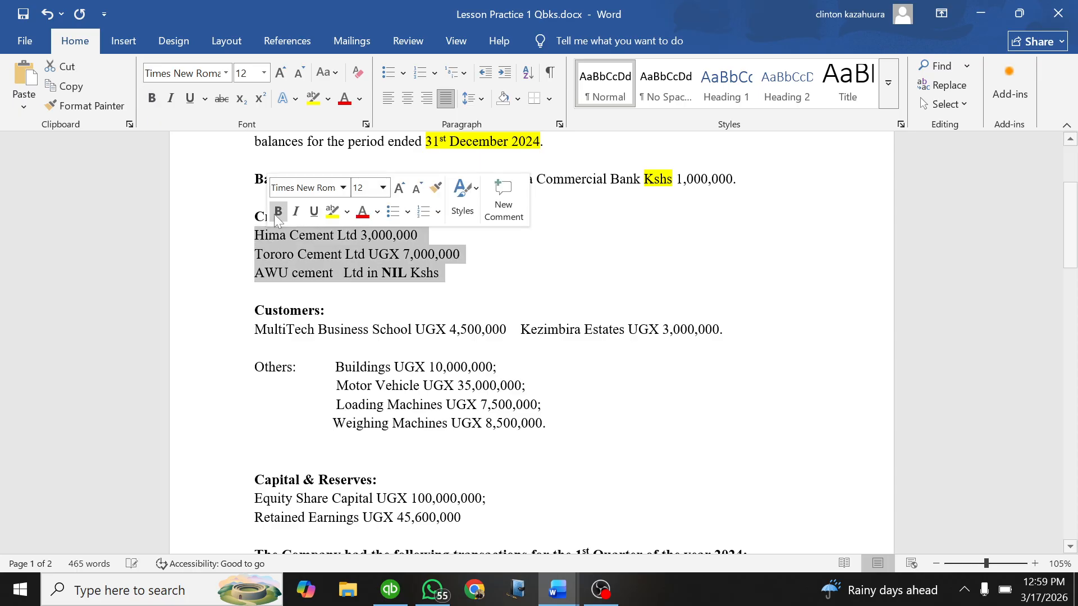
pyautogui.click(279, 212)
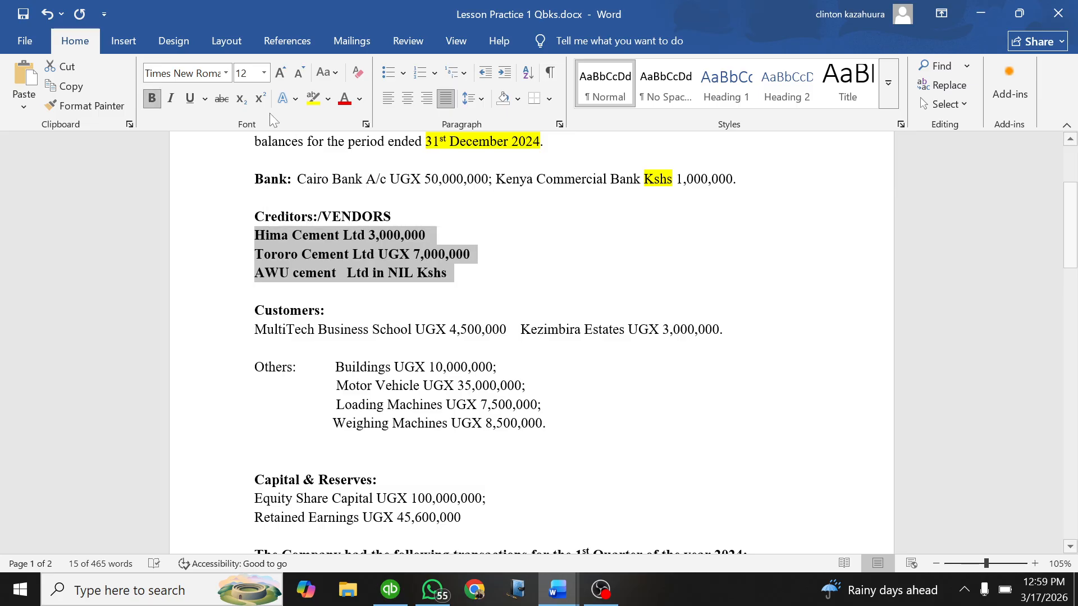
pyautogui.click(312, 99)
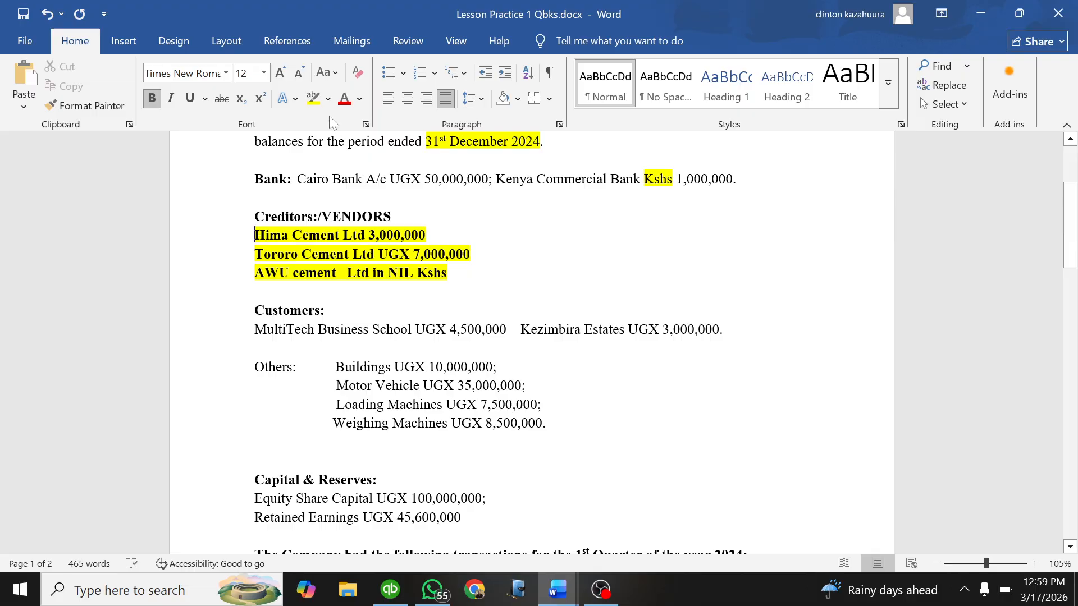
# Step: Switch to QuickBooks and close the Chart of Accounts to return to the home page
pyautogui.scroll(-1, 530, 343)
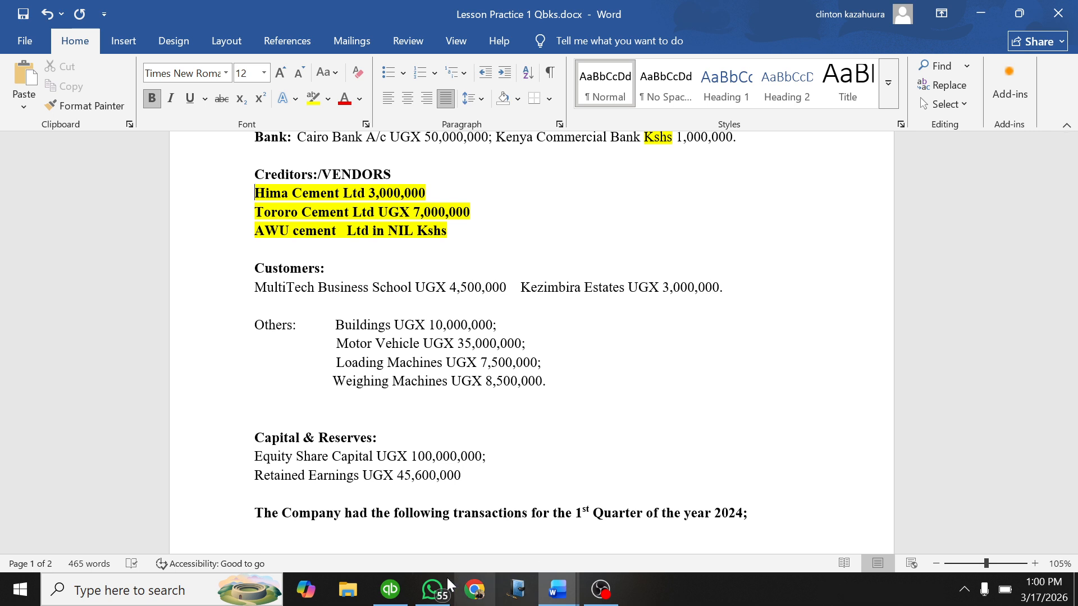
pyautogui.click(390, 589)
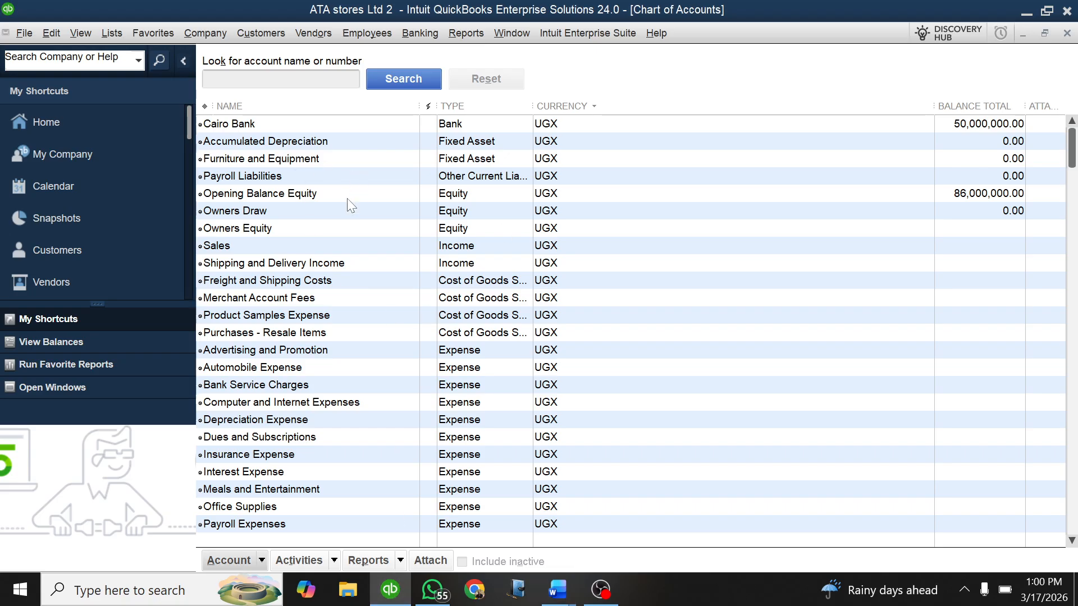
pyautogui.press('Escape')
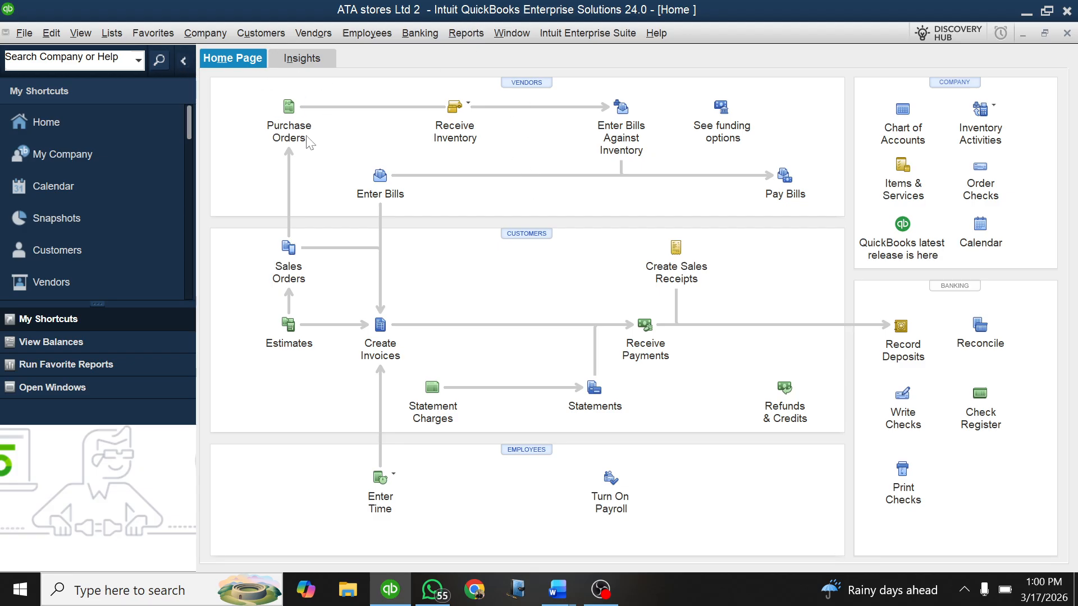
# Step: Open a new vendor form from the Vendor Center and check the creditors list in the Word document before returning to QuickBooks
pyautogui.click(526, 83)
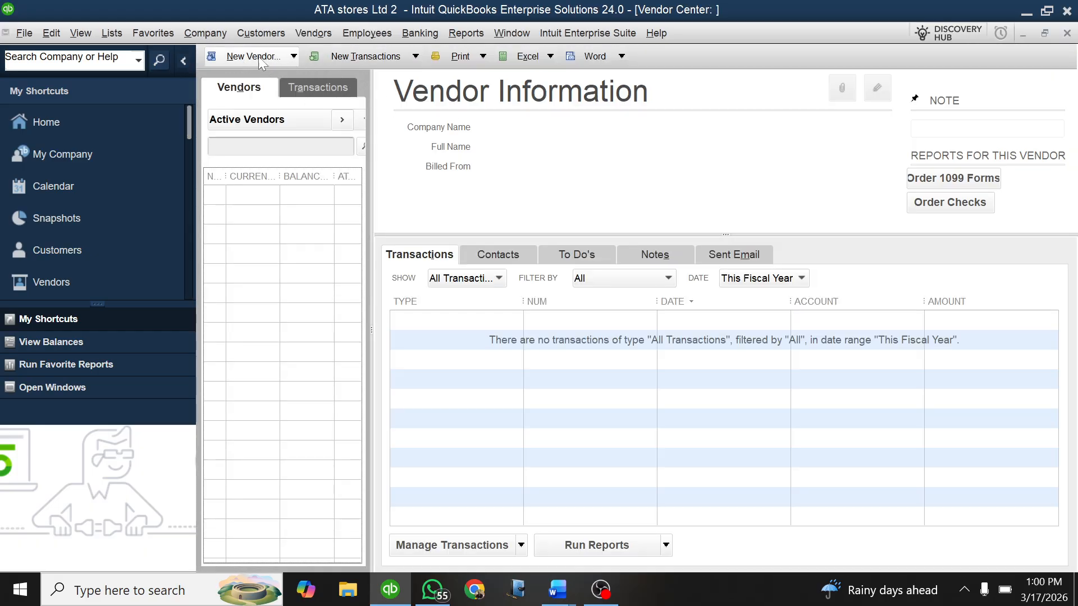
pyautogui.click(294, 57)
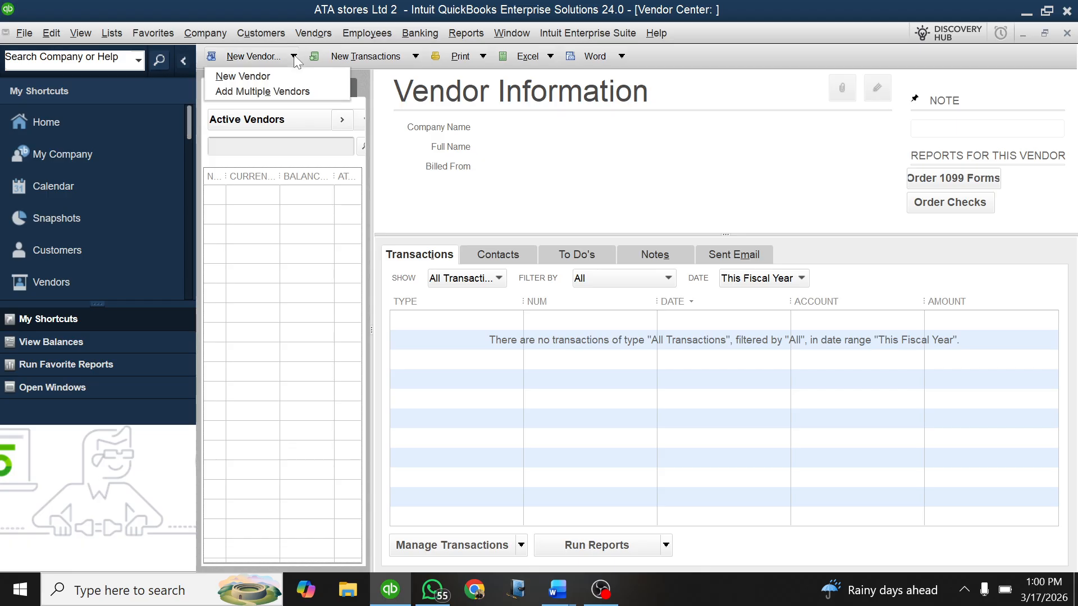
pyautogui.click(257, 73)
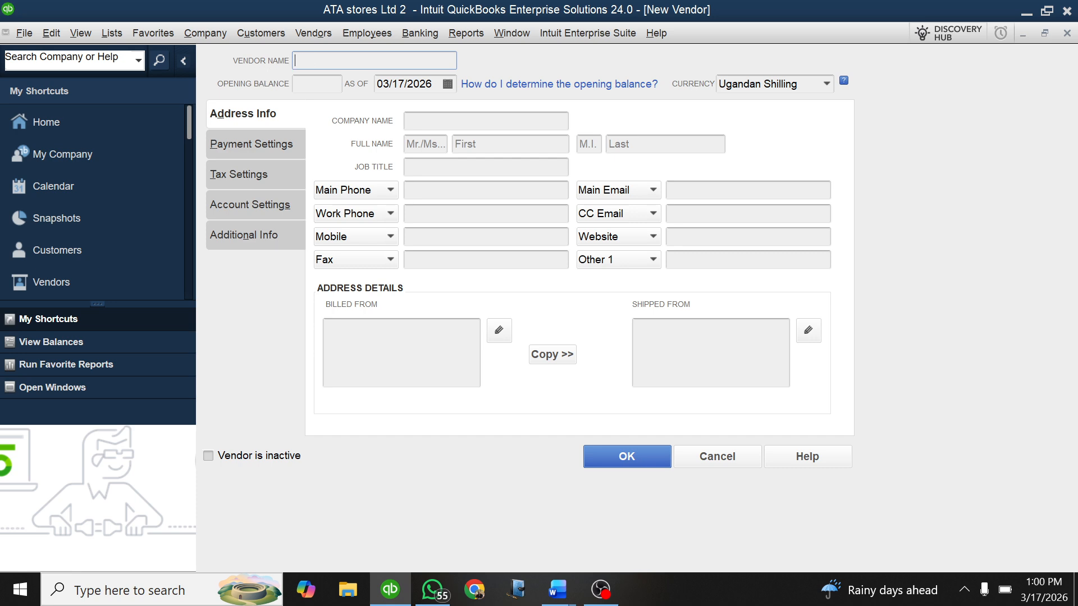
pyautogui.click(556, 587)
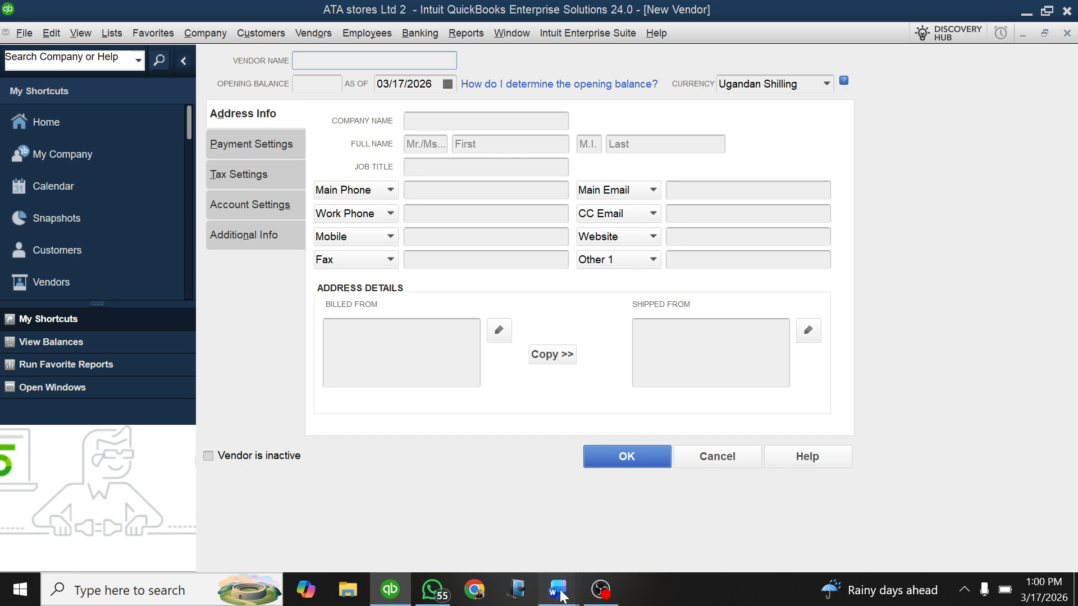
pyautogui.click(497, 523)
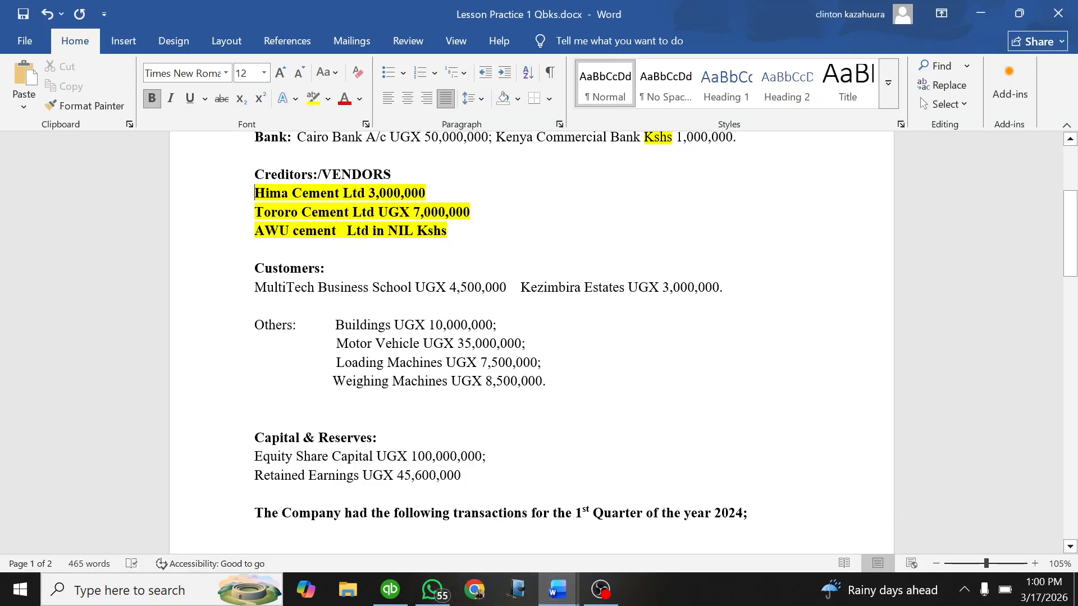
pyautogui.click(390, 590)
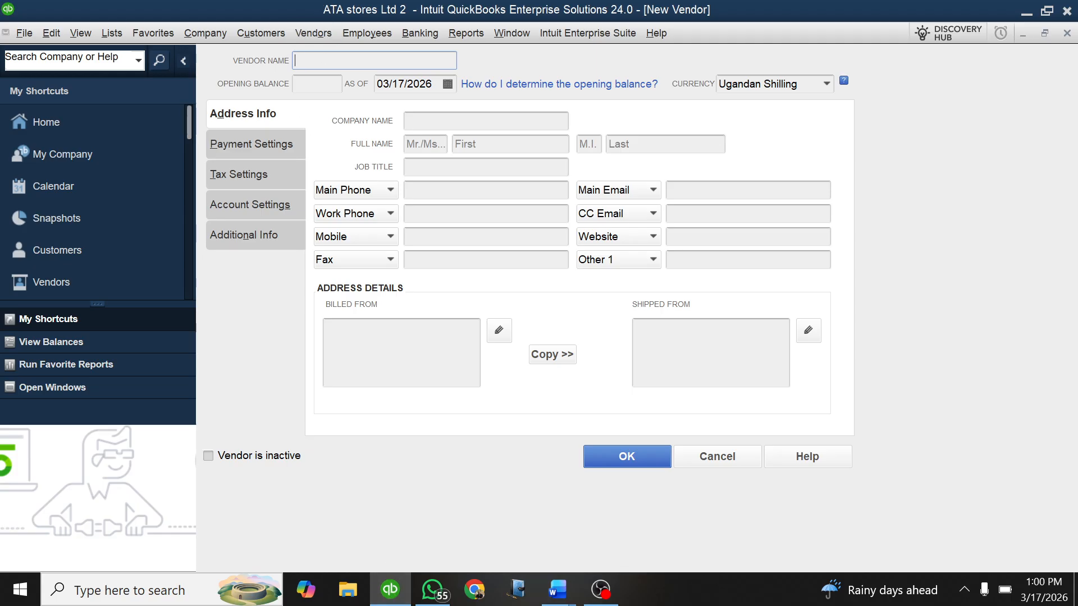
# Step: Name the new vendor HIMA CEMENT LTD and set its opening balance to 3,000,000
pyautogui.write('HIMA CEMENT')
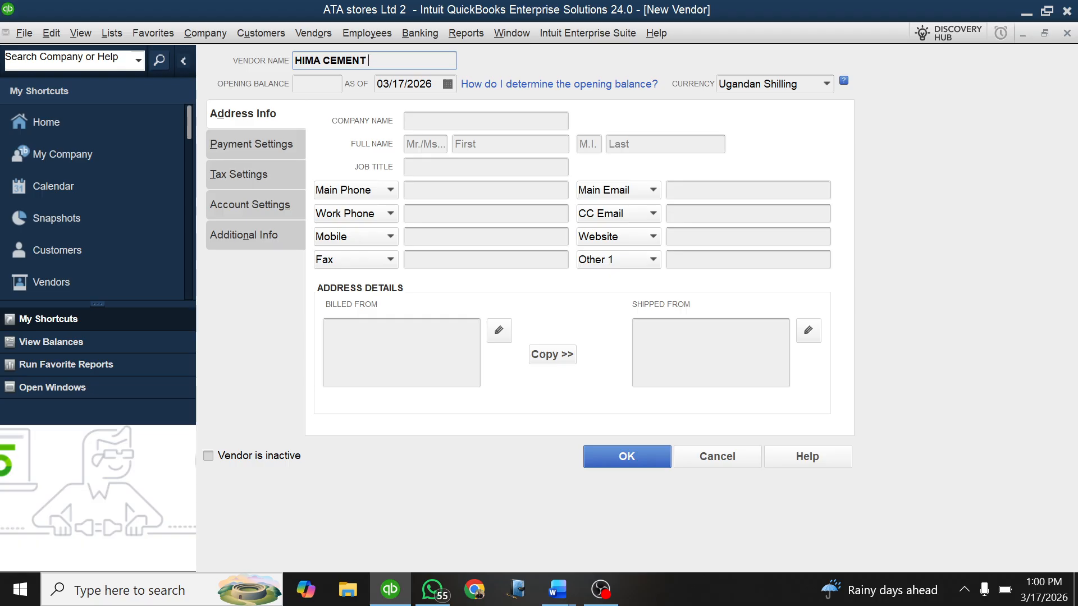
pyautogui.write(' LTD')
pyautogui.press('Tab')
pyautogui.write('3000')
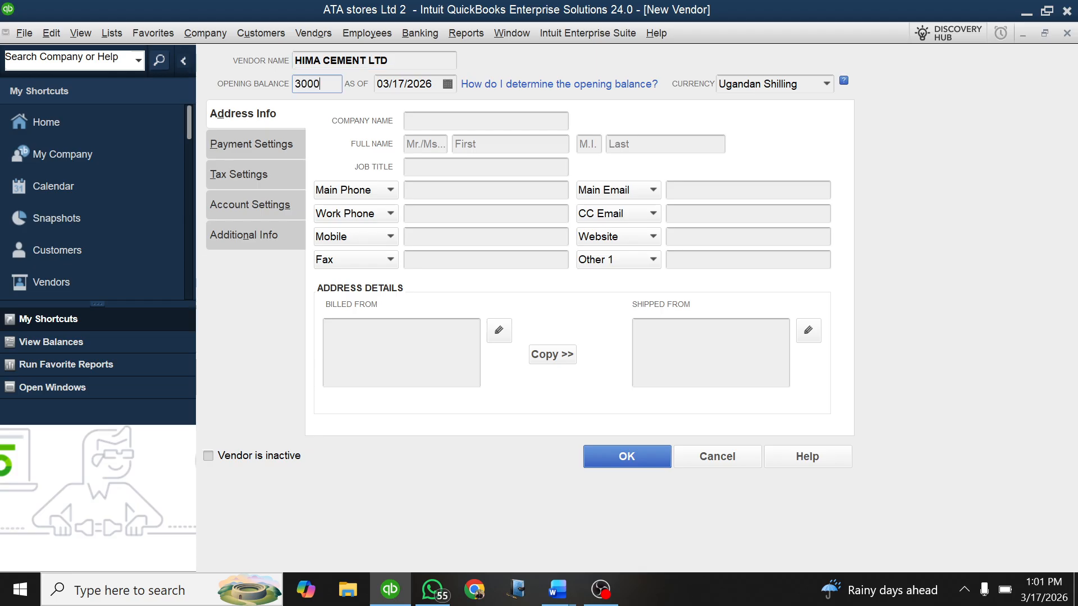
pyautogui.write('000')
# Step: Set the as-of date of the Hima Cement opening balance to 01/01/2025
pyautogui.click(447, 84)
pyautogui.click(392, 110)
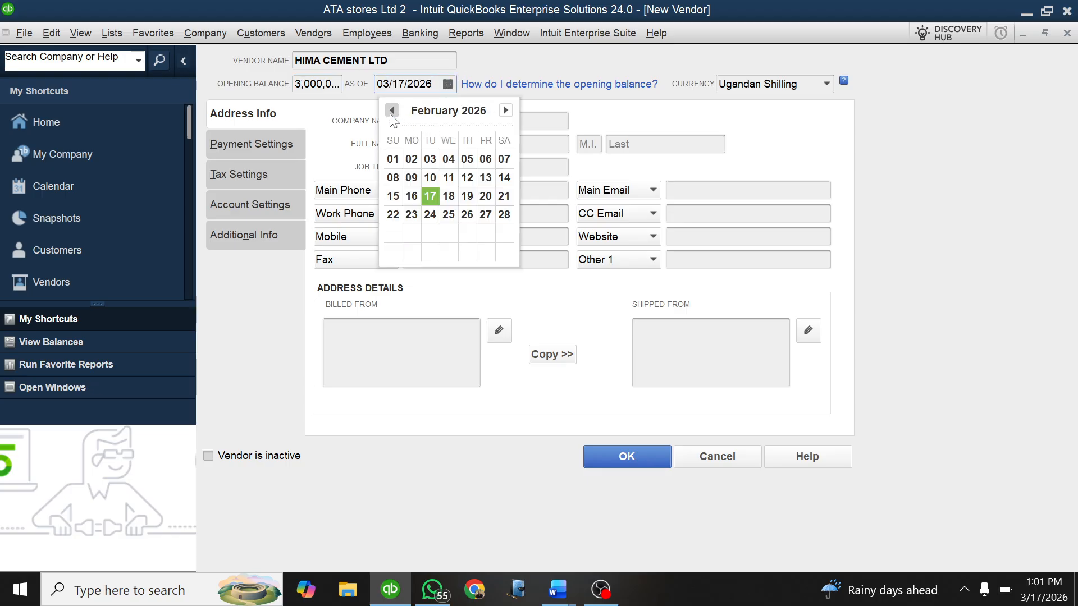
pyautogui.click(392, 111)
pyautogui.click(392, 111)
pyautogui.click(392, 111)
pyautogui.click(391, 112)
pyautogui.click(391, 111)
pyautogui.click(391, 111)
pyautogui.click(391, 111)
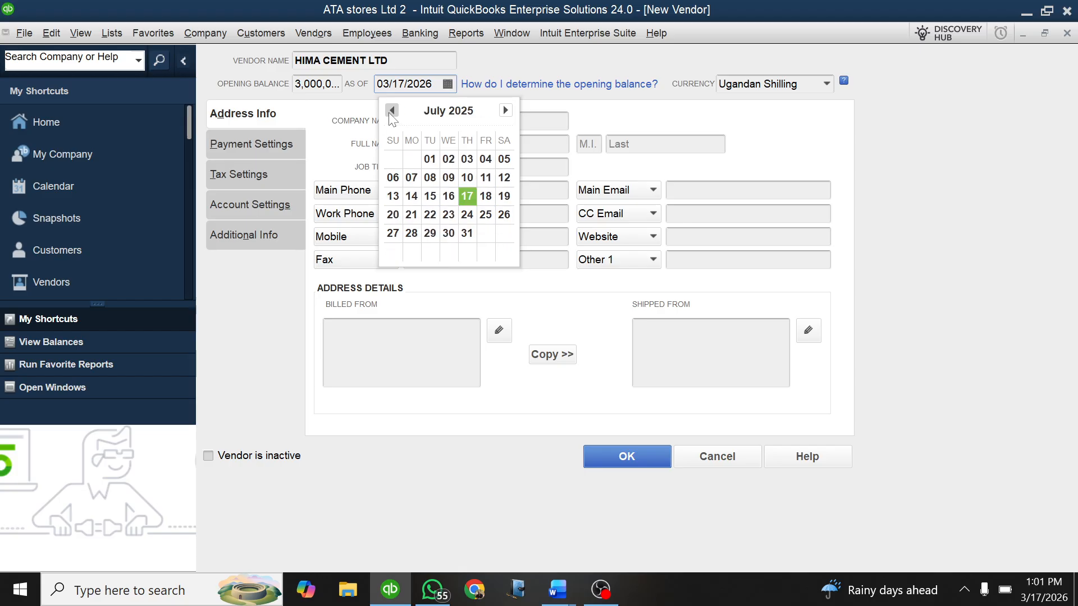
pyautogui.click(391, 111)
pyautogui.click(391, 111)
pyautogui.click(392, 110)
pyautogui.click(392, 110)
pyautogui.click(391, 110)
pyautogui.click(391, 111)
pyautogui.click(391, 111)
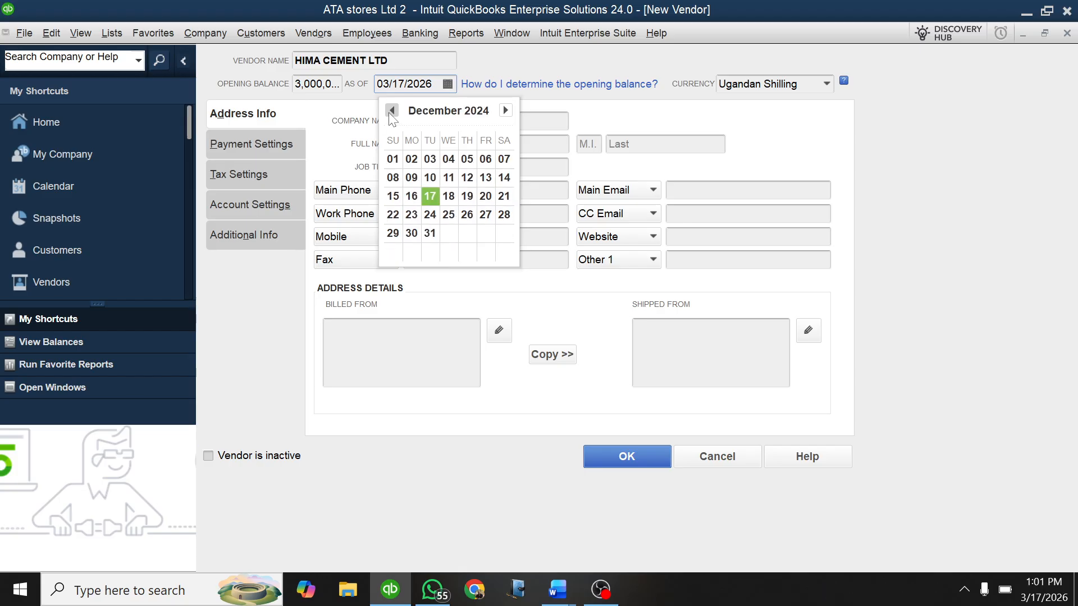
pyautogui.click(505, 110)
pyautogui.click(449, 159)
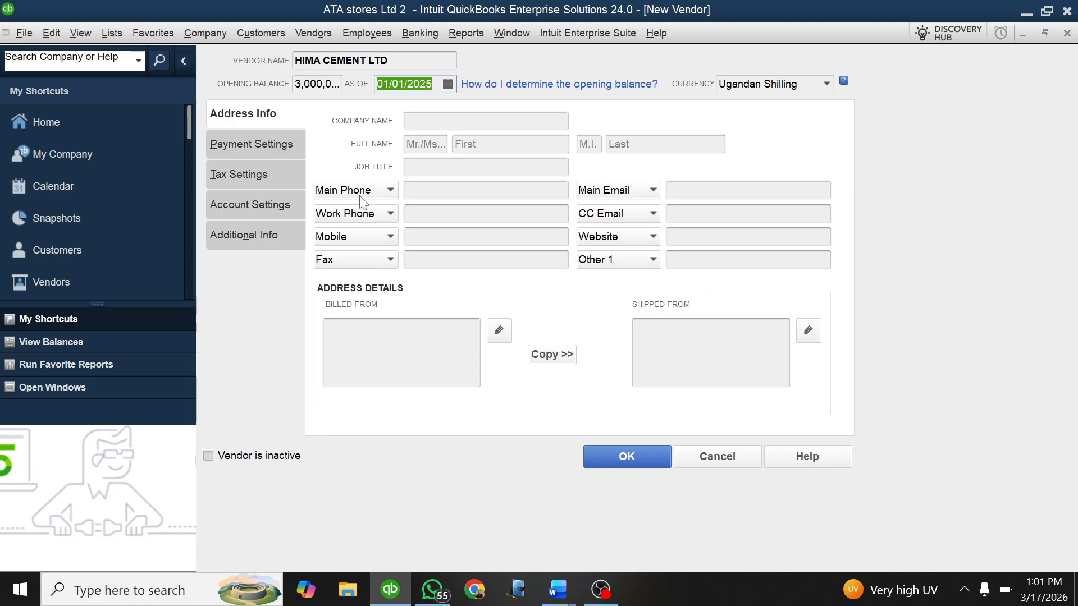
# Step: Save the Hima Cement vendor, accepting its past-dated transaction, and widen the vendor list to show its full columns
pyautogui.click(631, 463)
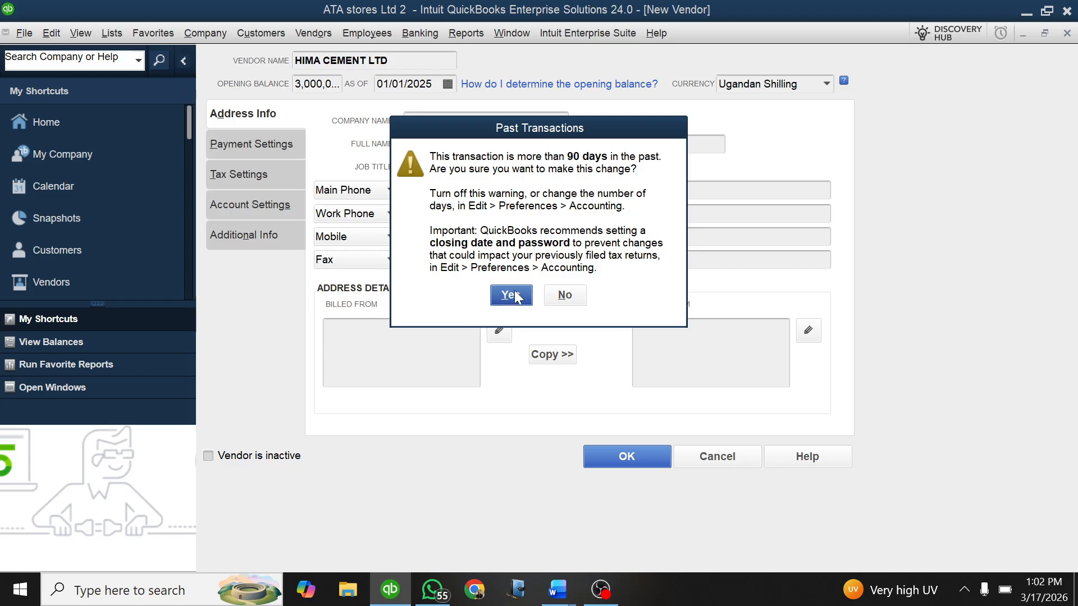
pyautogui.click(511, 296)
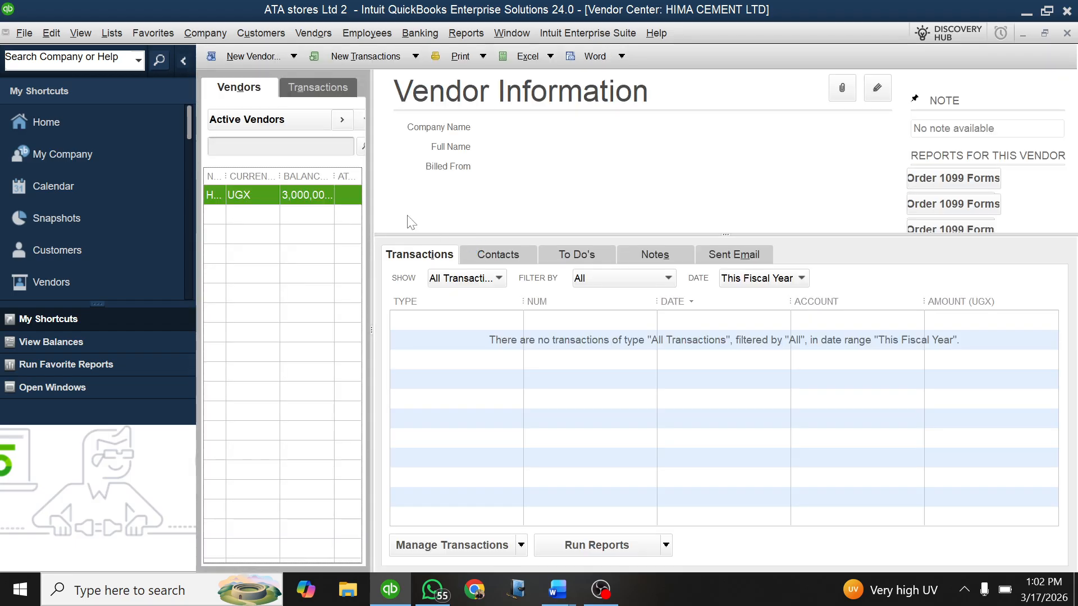
pyautogui.moveTo(371, 109); pyautogui.dragTo(708, 133)
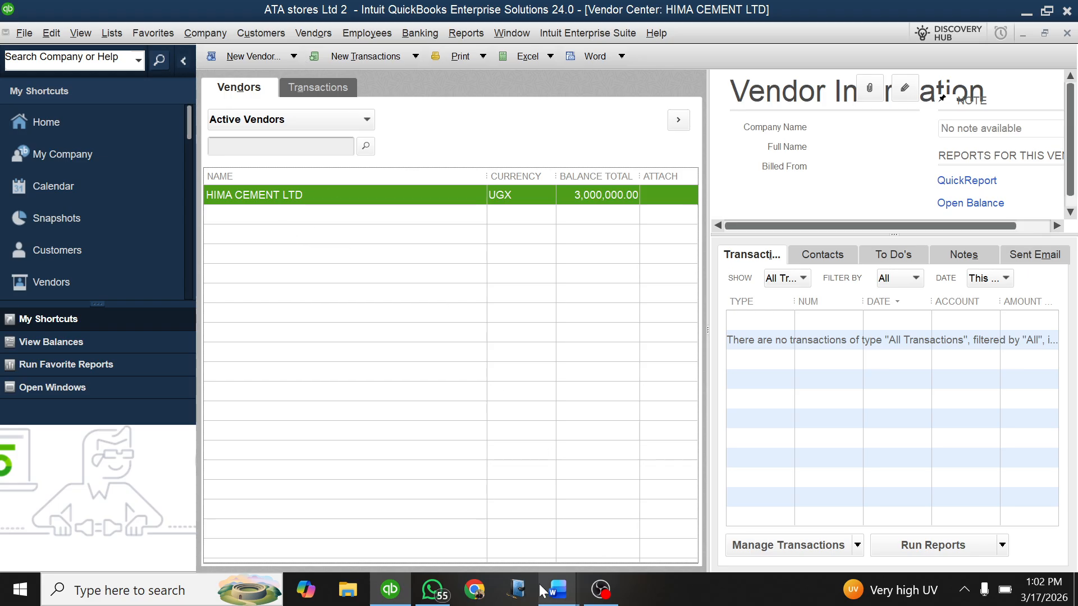
# Step: Check the Tororo Cement entry in the Word document, switch back to QuickBooks and open another new vendor form
pyautogui.moveTo(557, 589)
pyautogui.click(481, 520)
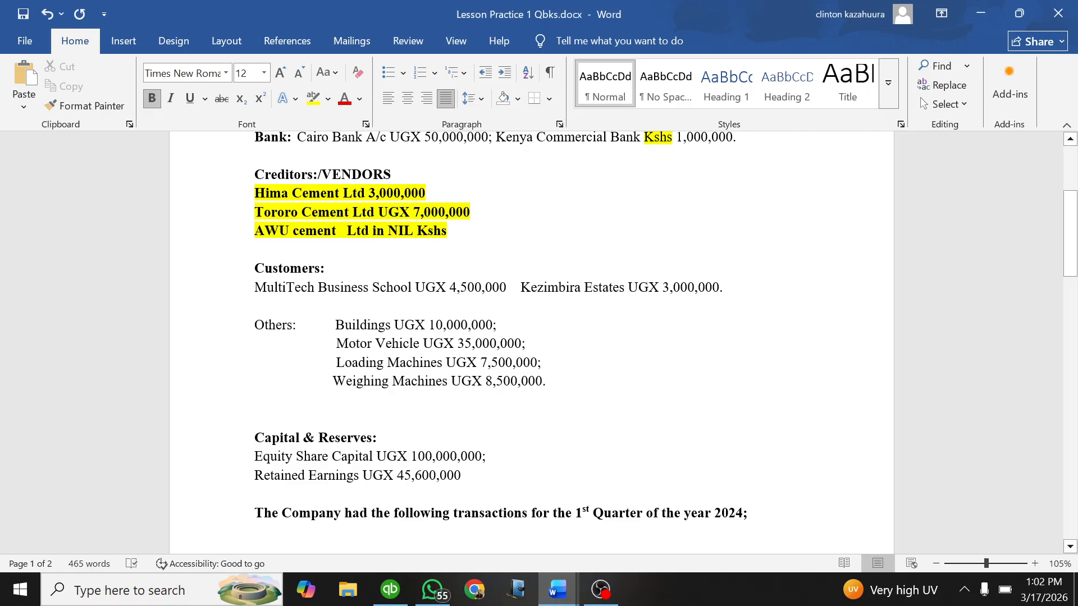
pyautogui.click(390, 589)
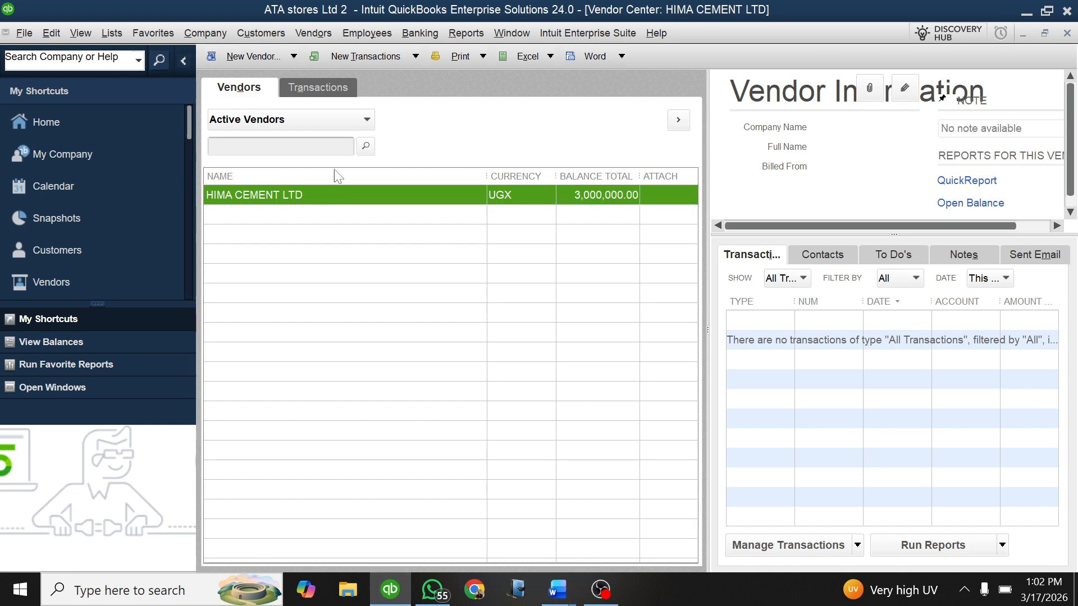
pyautogui.click(293, 56)
pyautogui.click(242, 74)
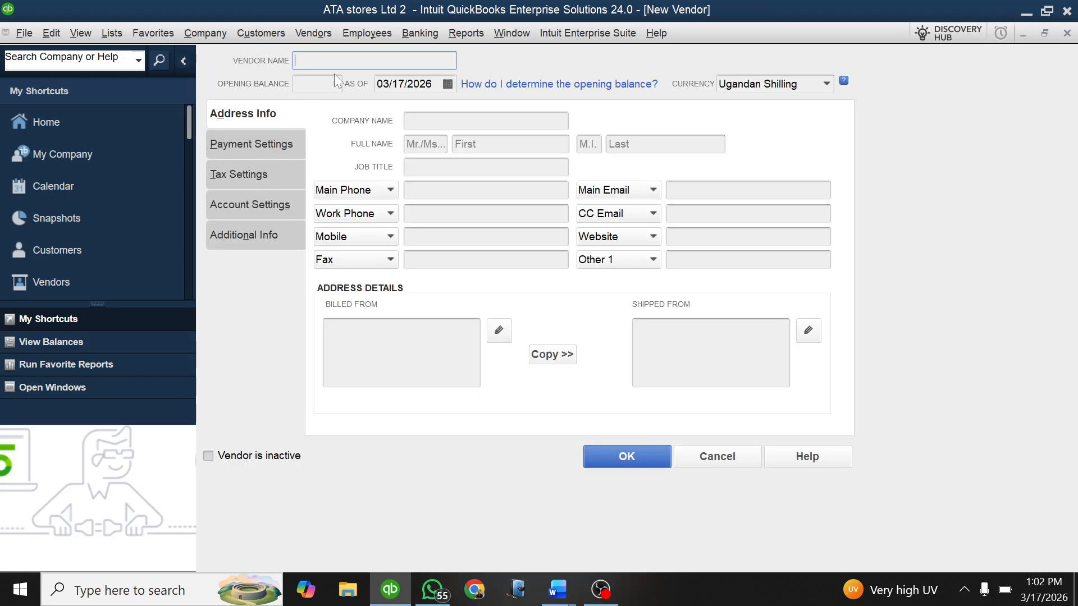
# Step: Name the new vendor Tororo Cement ltd and set its opening balance to 7,000,000
pyautogui.write('Tororo Cement ltd')
pyautogui.press('Tab')
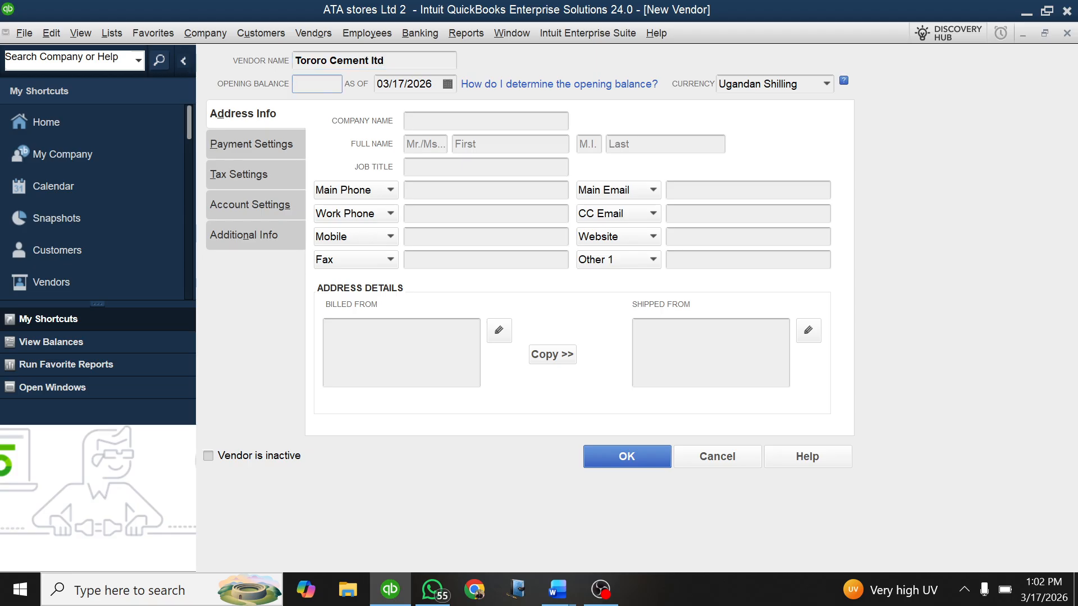
pyautogui.write('7000')
pyautogui.write('000')
# Step: Set the Tororo Cement opening balance date to 01/01/2025 and save the vendor, accepting its past-dated transaction
pyautogui.click(448, 84)
pyautogui.click(393, 111)
pyautogui.click(393, 111)
pyautogui.click(392, 110)
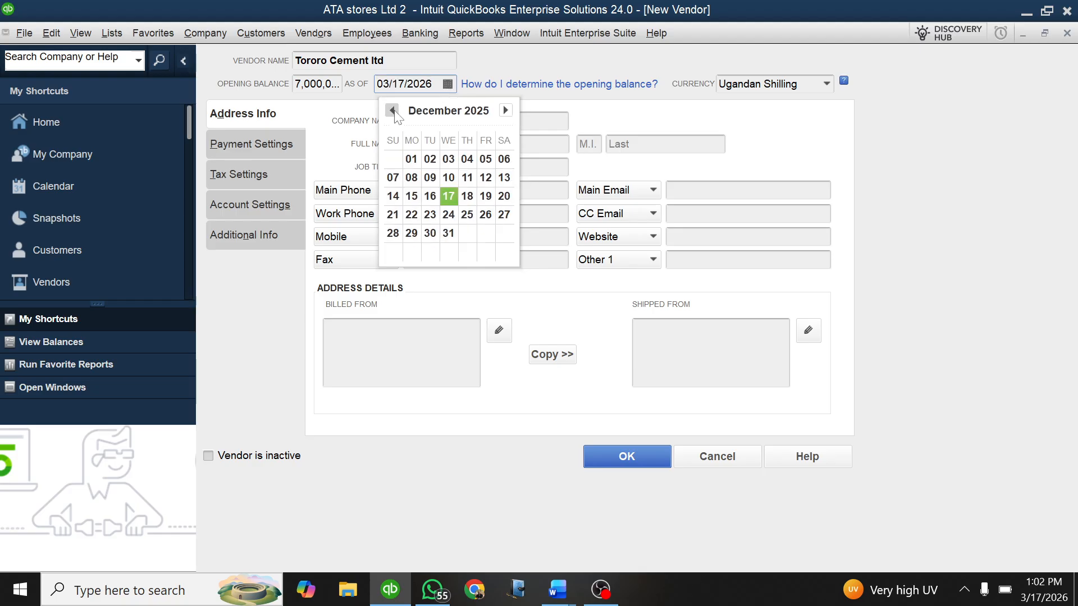
pyautogui.click(393, 111)
pyautogui.click(393, 110)
pyautogui.click(392, 110)
pyautogui.click(392, 111)
pyautogui.click(392, 111)
pyautogui.click(393, 110)
pyautogui.click(392, 110)
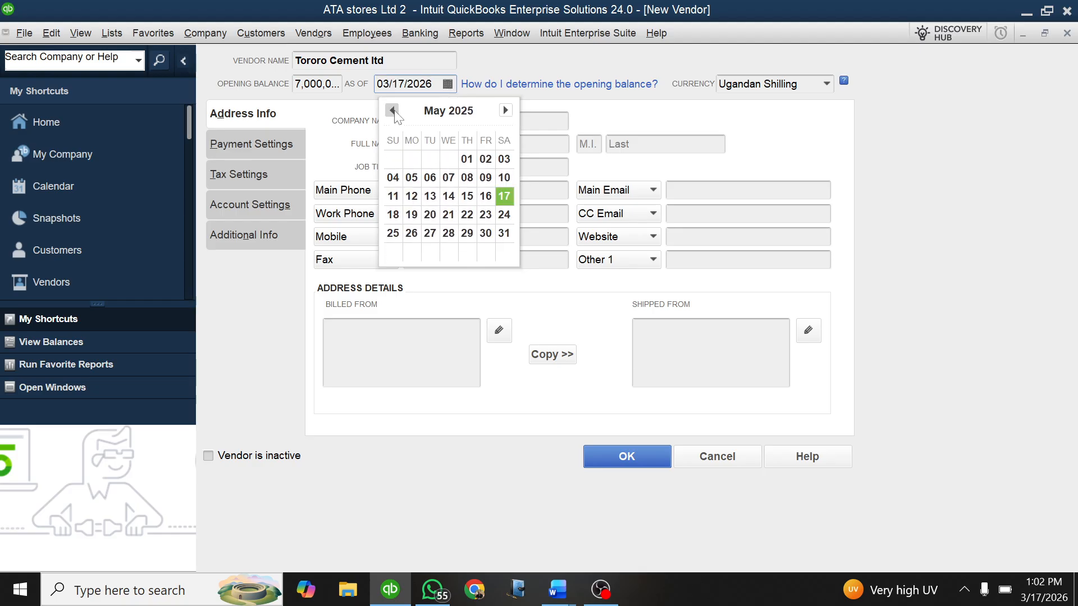
pyautogui.click(392, 111)
pyautogui.click(392, 110)
pyautogui.click(392, 111)
pyautogui.click(392, 111)
pyautogui.click(392, 111)
pyautogui.click(392, 110)
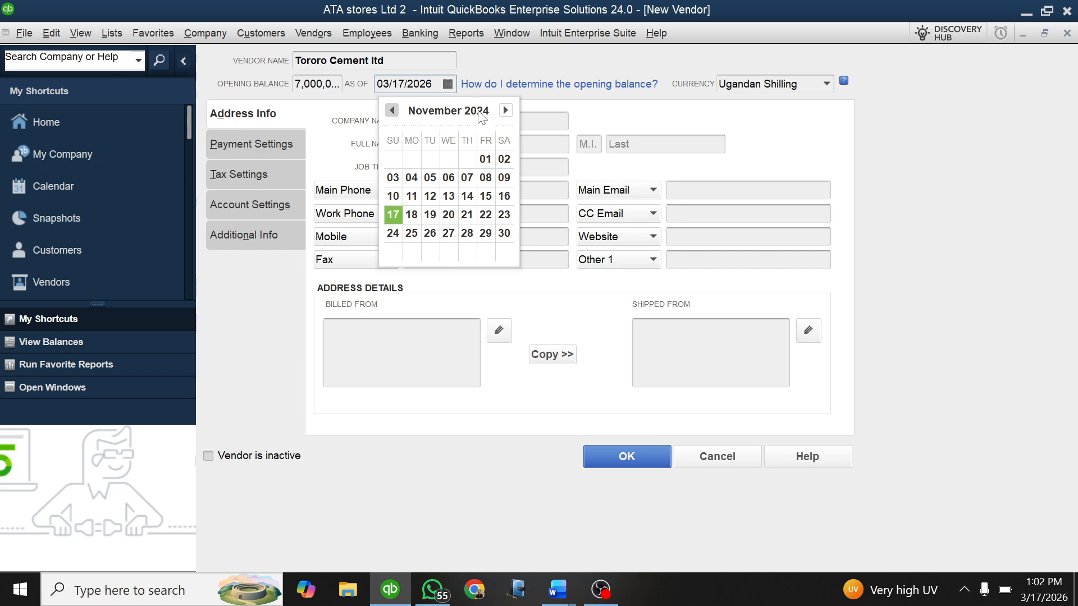
pyautogui.click(505, 111)
pyautogui.click(505, 110)
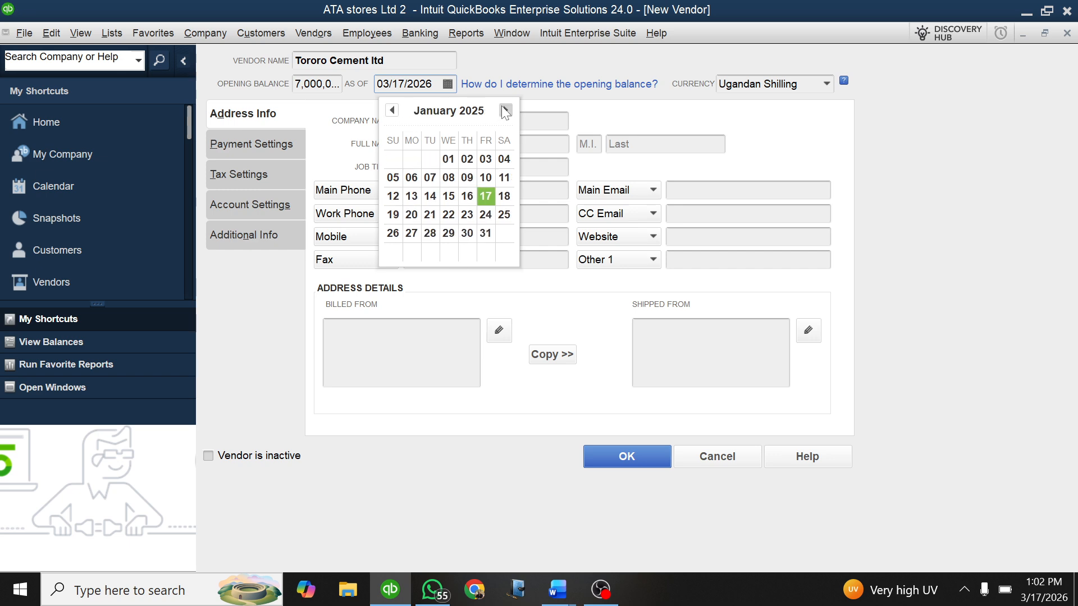
pyautogui.click(449, 159)
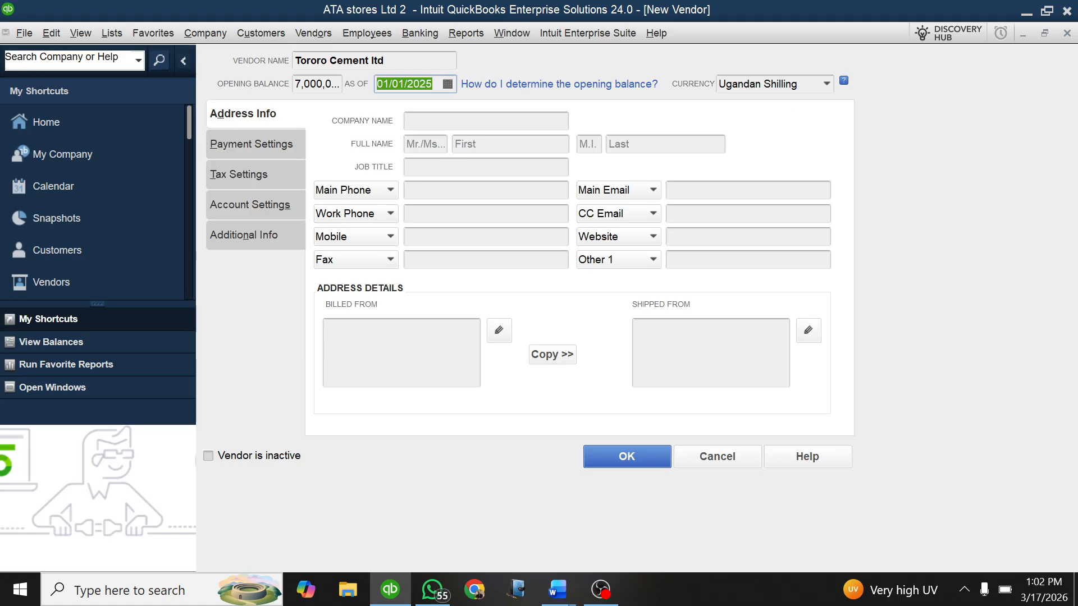
pyautogui.click(615, 458)
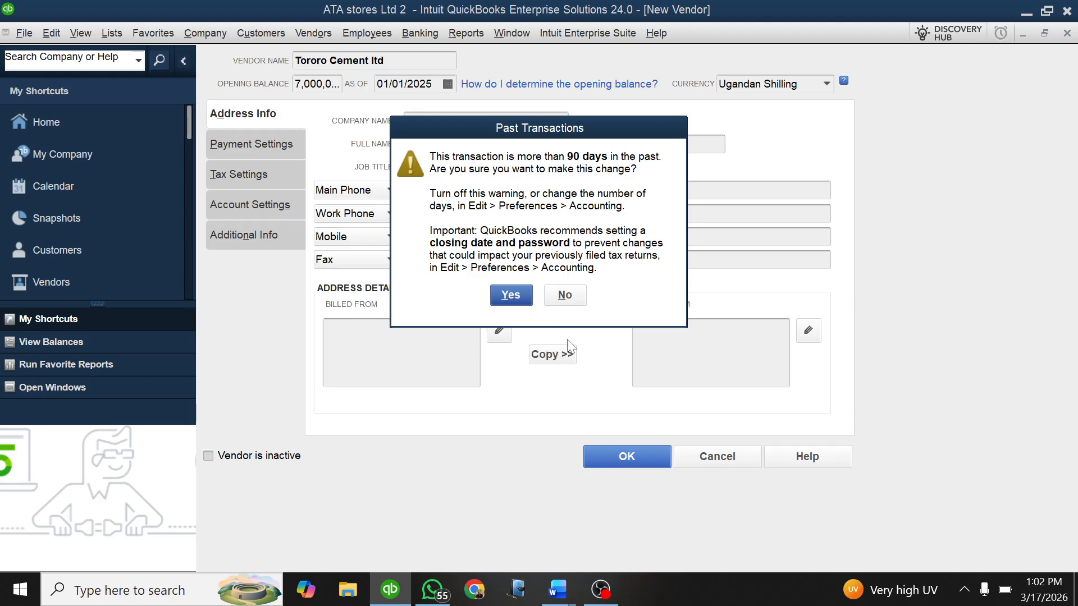
pyautogui.press('Return')
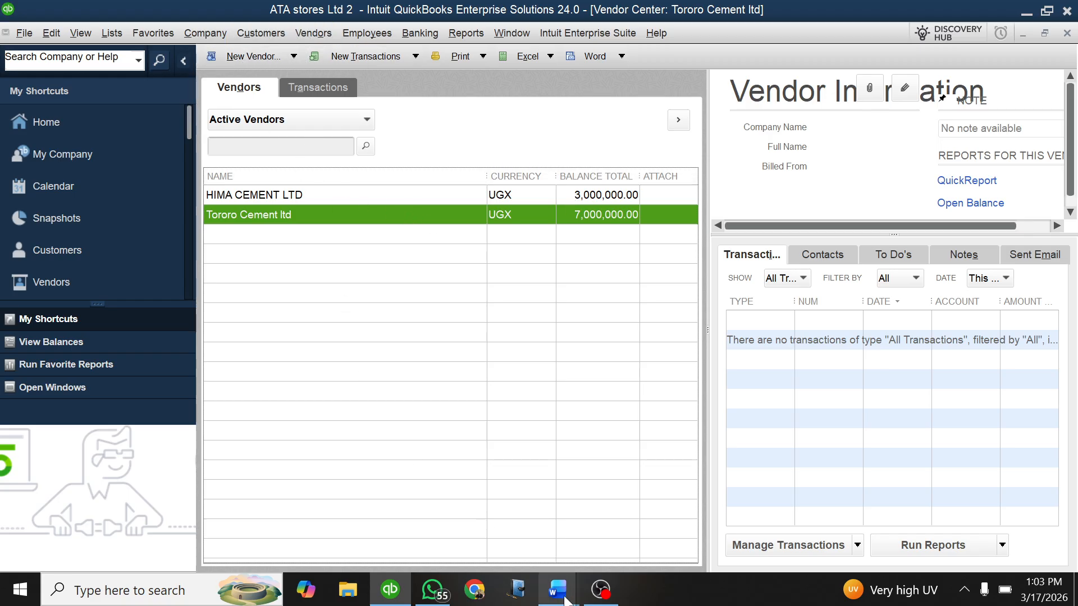
# Step: Check the AWU cement entry in the Word document, return to QuickBooks and open a third new vendor form
pyautogui.moveTo(557, 589)
pyautogui.click(460, 497)
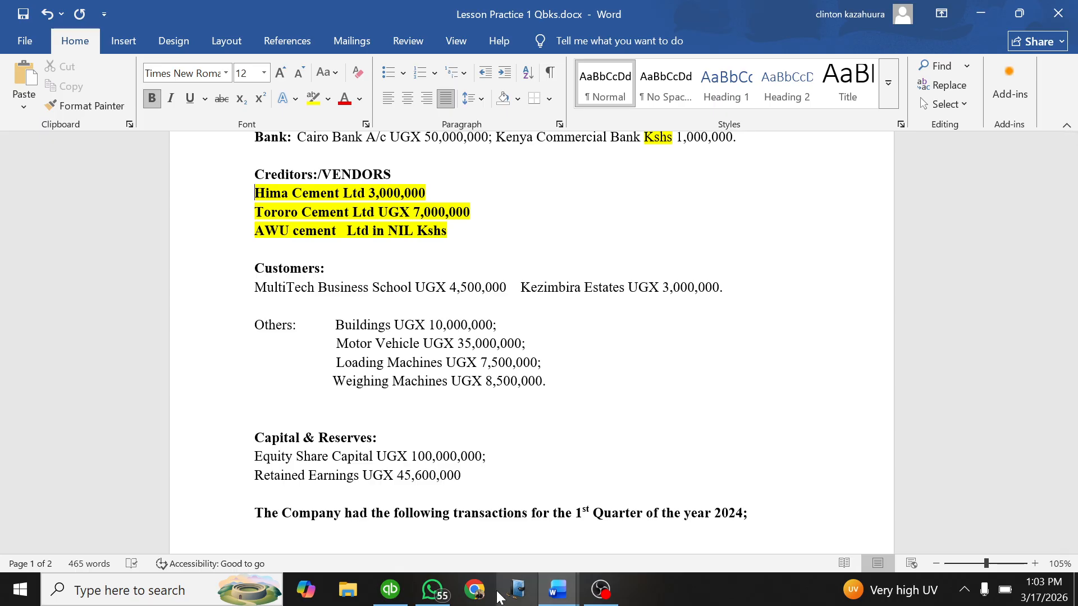
pyautogui.click(391, 589)
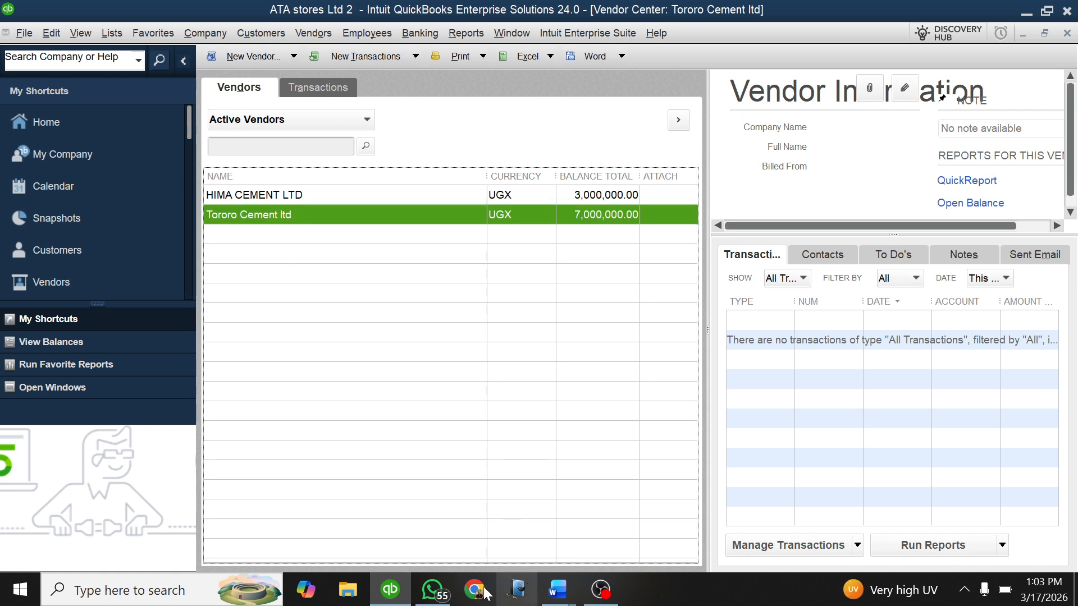
pyautogui.click(392, 588)
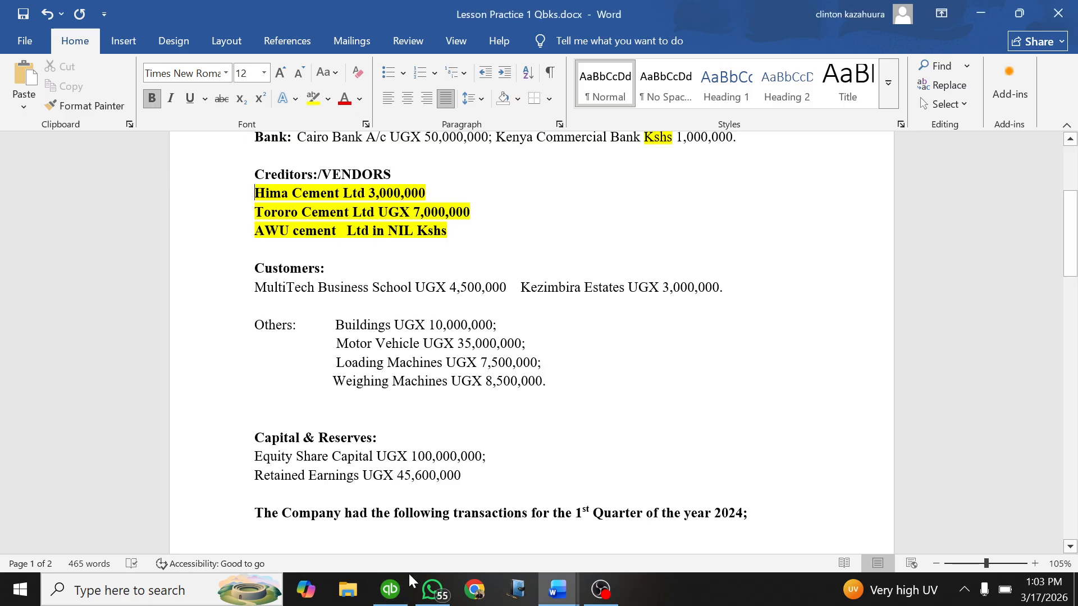
pyautogui.click(391, 590)
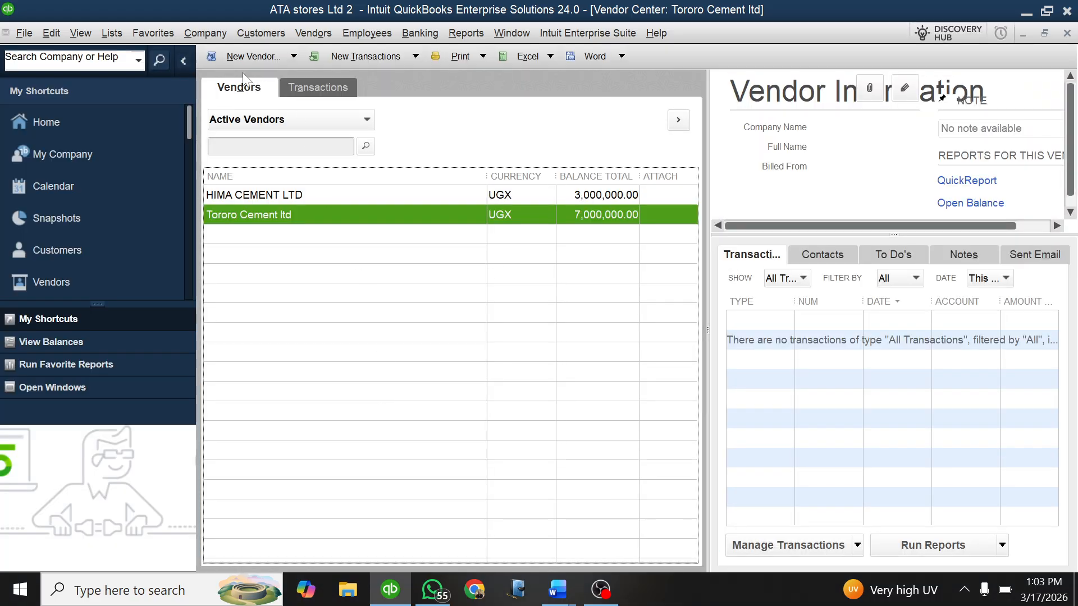
pyautogui.click(293, 56)
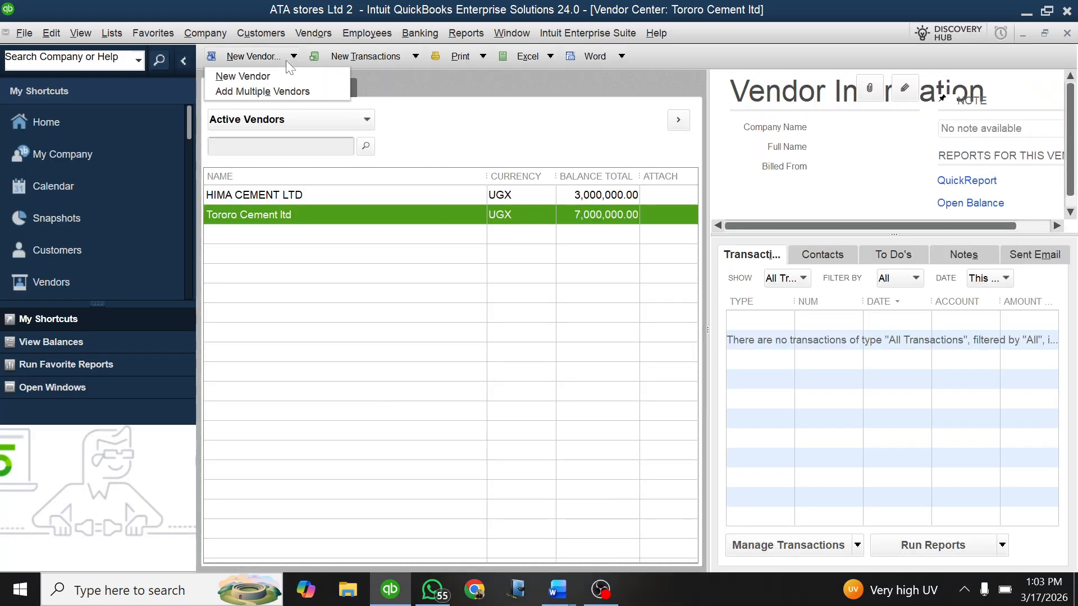
pyautogui.click(256, 78)
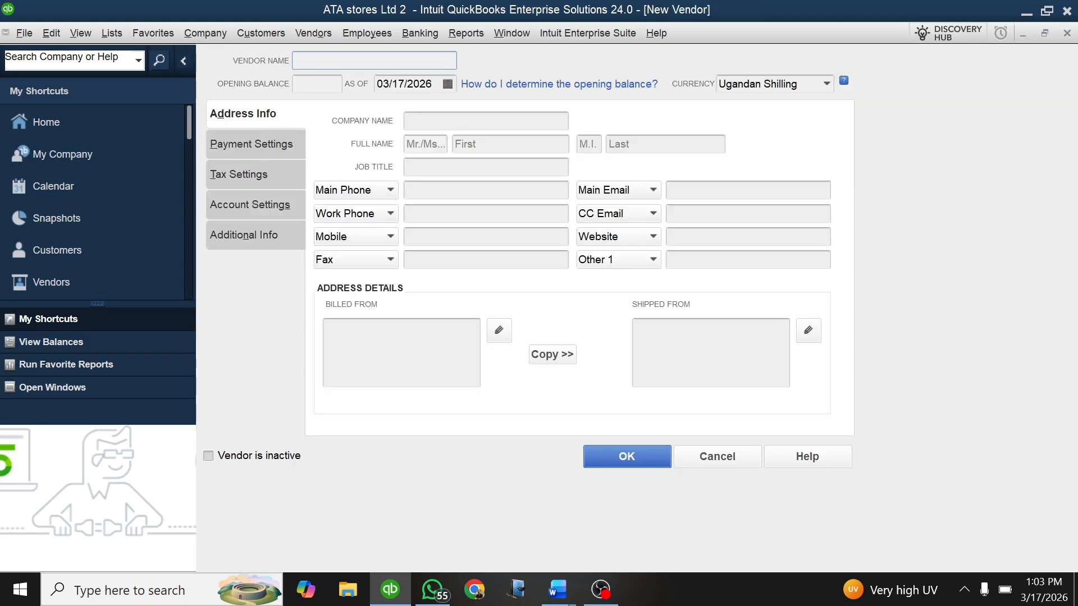
# Step: Name the new vendor AWU CEMENT LTD
pyautogui.write('AWU CEMENT LTD')
# Step: Set the AWU CEMENT LTD opening balance date to 01/01/2025
pyautogui.click(448, 84)
pyautogui.click(392, 111)
pyautogui.click(391, 111)
pyautogui.click(392, 111)
pyautogui.click(392, 111)
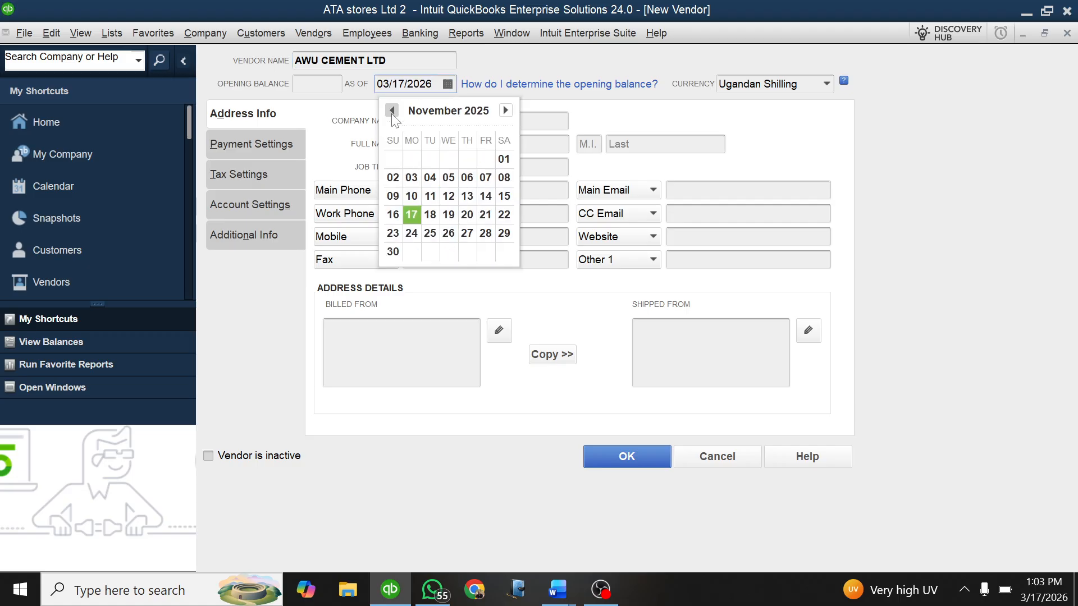
pyautogui.click(392, 111)
pyautogui.click(392, 112)
pyautogui.click(392, 111)
pyautogui.click(392, 111)
pyautogui.click(392, 111)
pyautogui.click(392, 111)
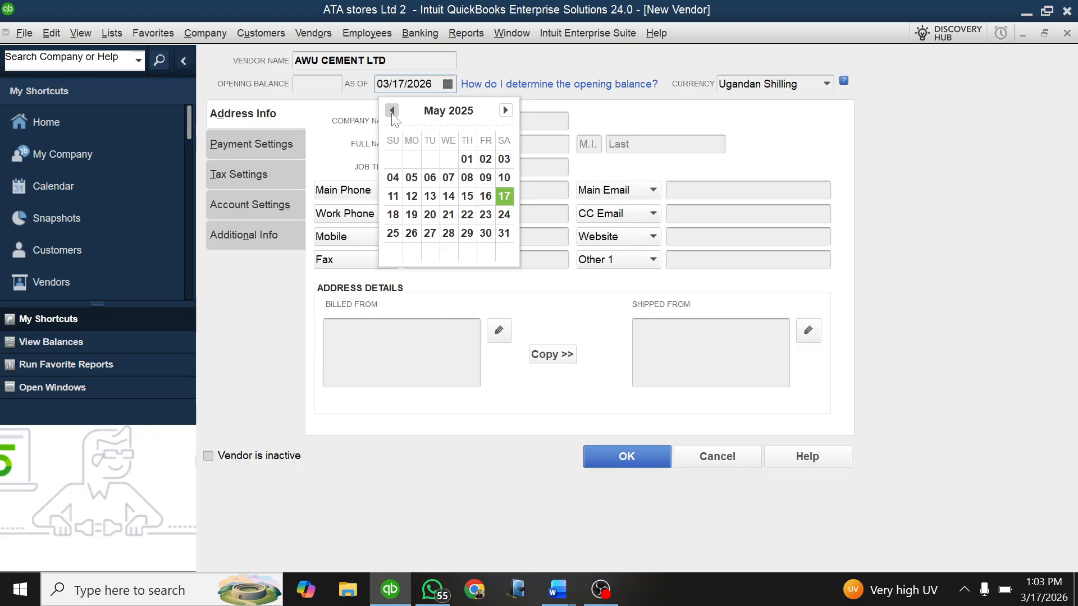
pyautogui.click(392, 110)
pyautogui.click(392, 110)
pyautogui.click(392, 111)
pyautogui.click(392, 110)
pyautogui.click(392, 111)
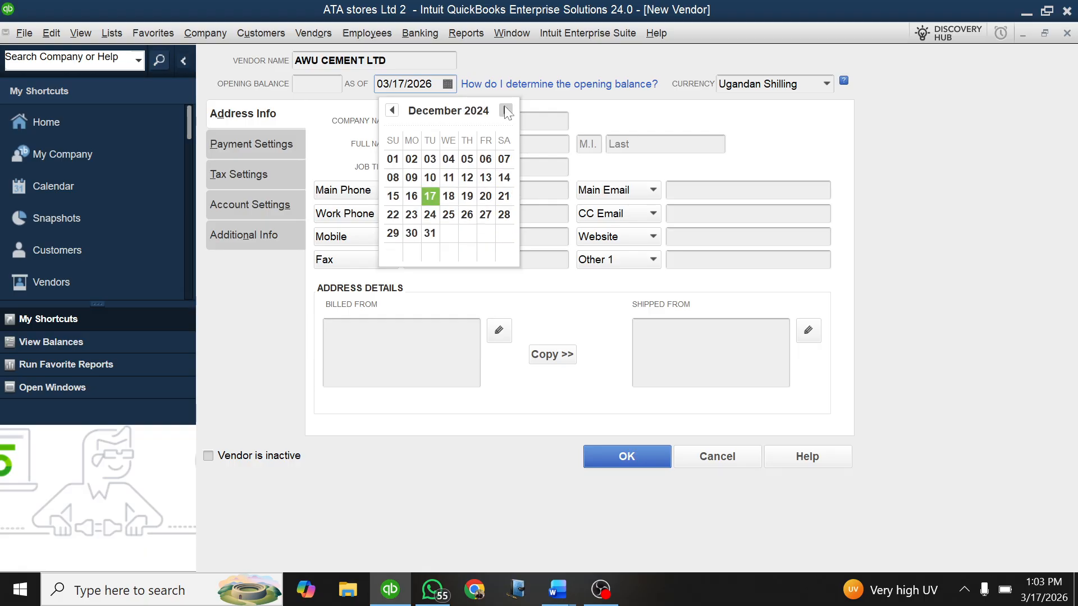
pyautogui.click(505, 111)
pyautogui.click(449, 158)
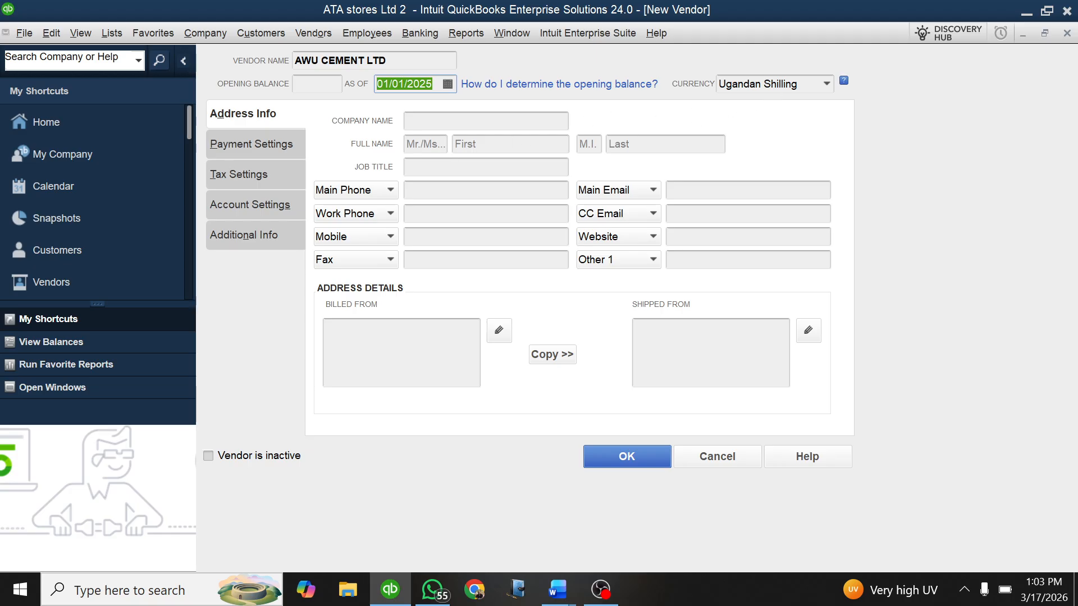
# Step: Set AWU CEMENT LTD's currency to Kenyan Shilling, save the vendor and close the vendor list
pyautogui.click(827, 84)
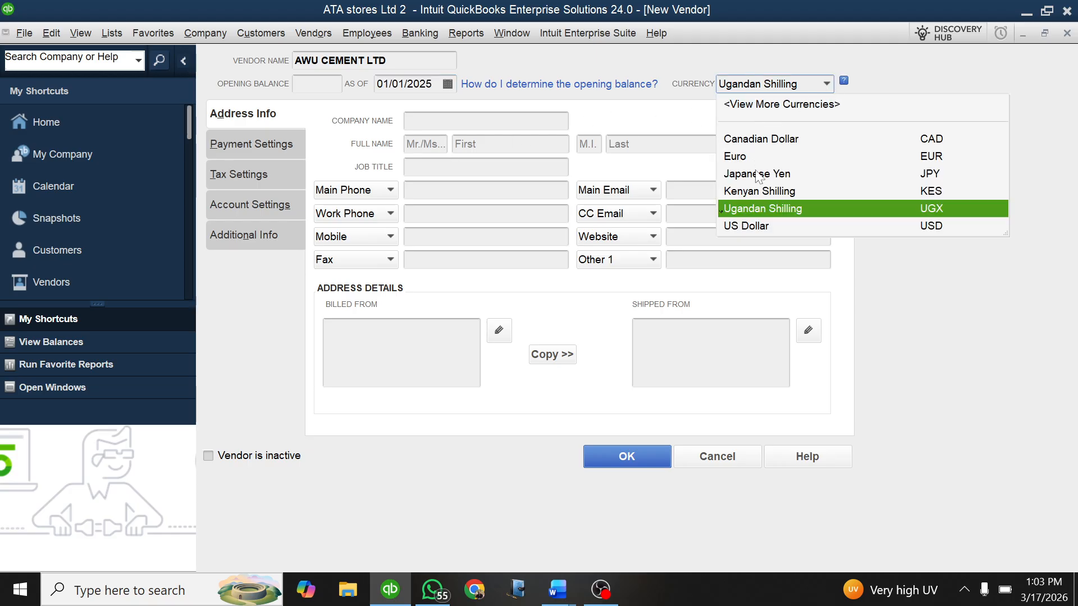
pyautogui.click(763, 192)
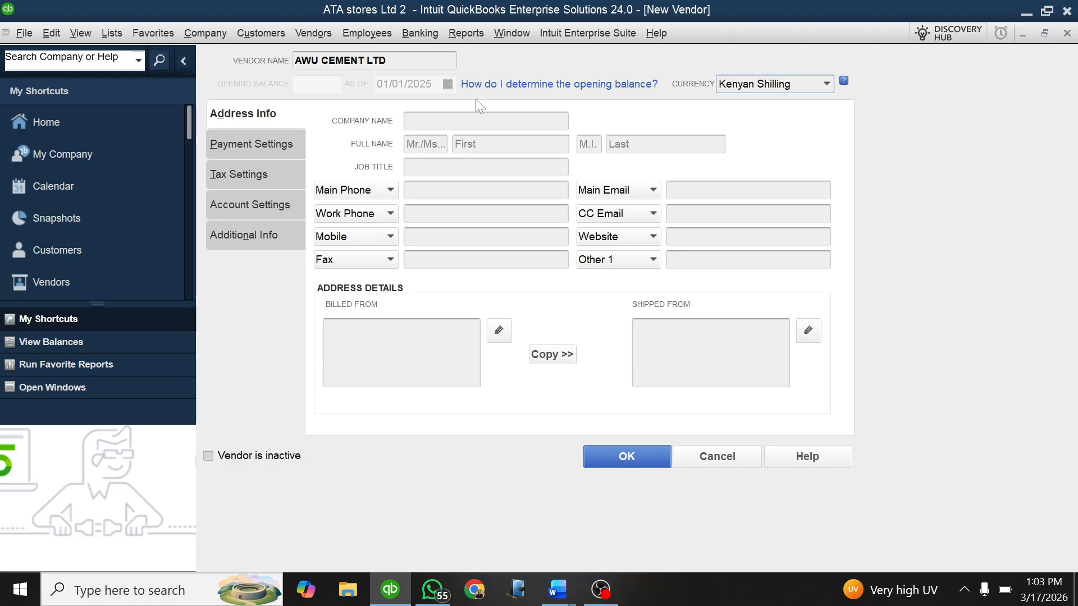
pyautogui.click(635, 453)
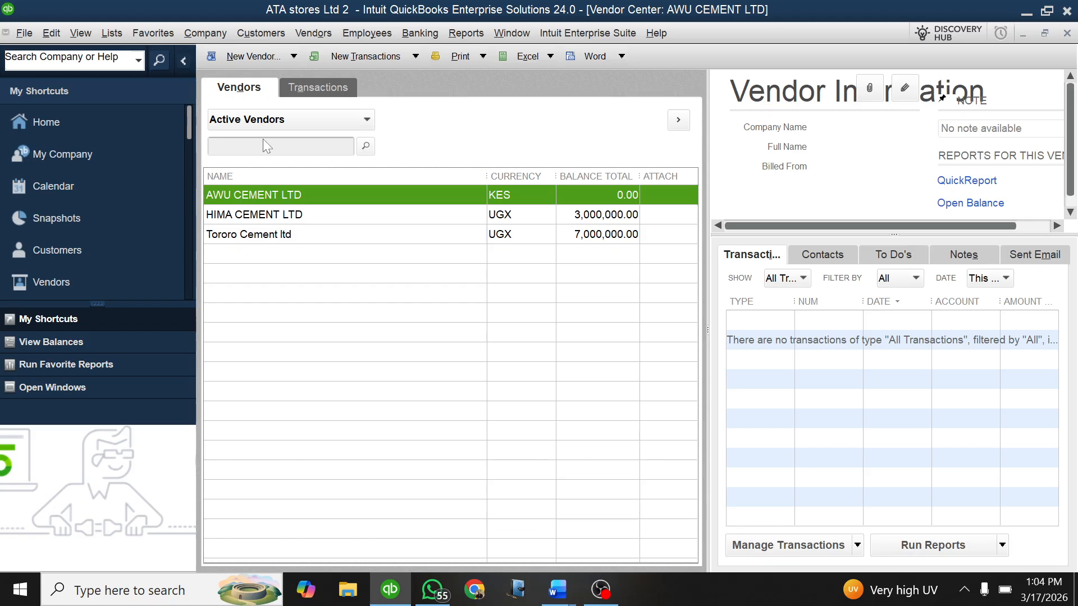
pyautogui.press('Escape')
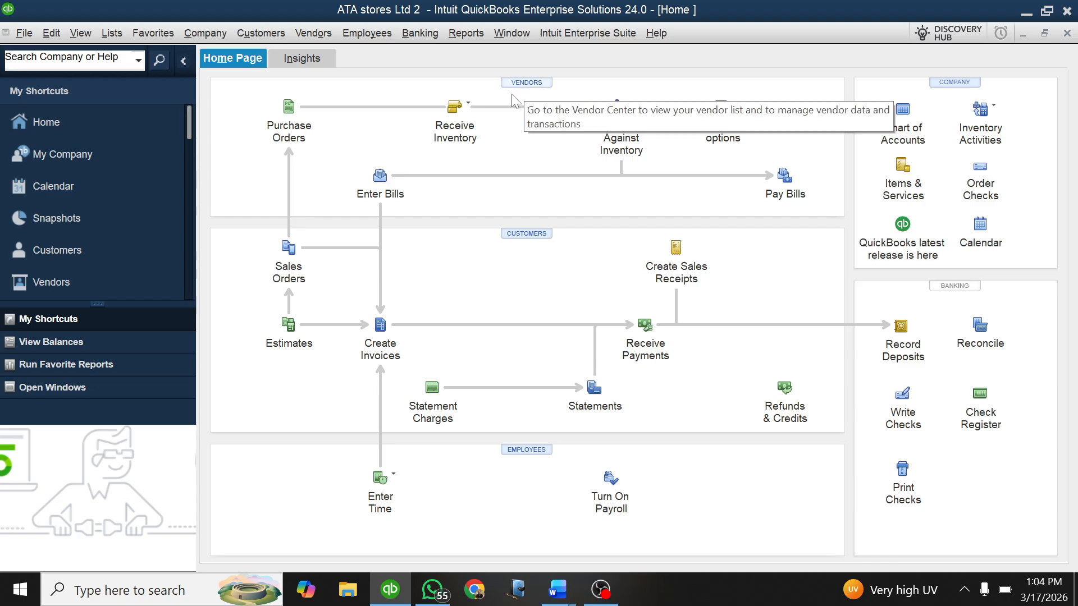
# Step: In the Lesson Practice 1 Qbks Word document, bold the Customers heading and the customer balances line and highlight them in yellow
pyautogui.moveTo(561, 594)
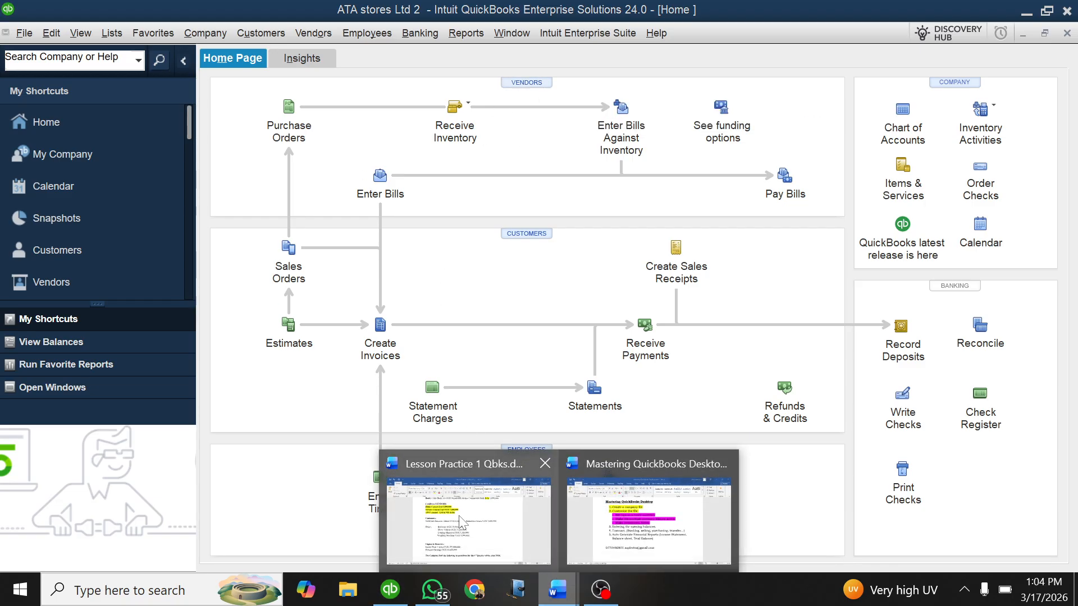
pyautogui.click(460, 525)
pyautogui.scroll(-1, 460, 524)
pyautogui.scroll(-2, 530, 343)
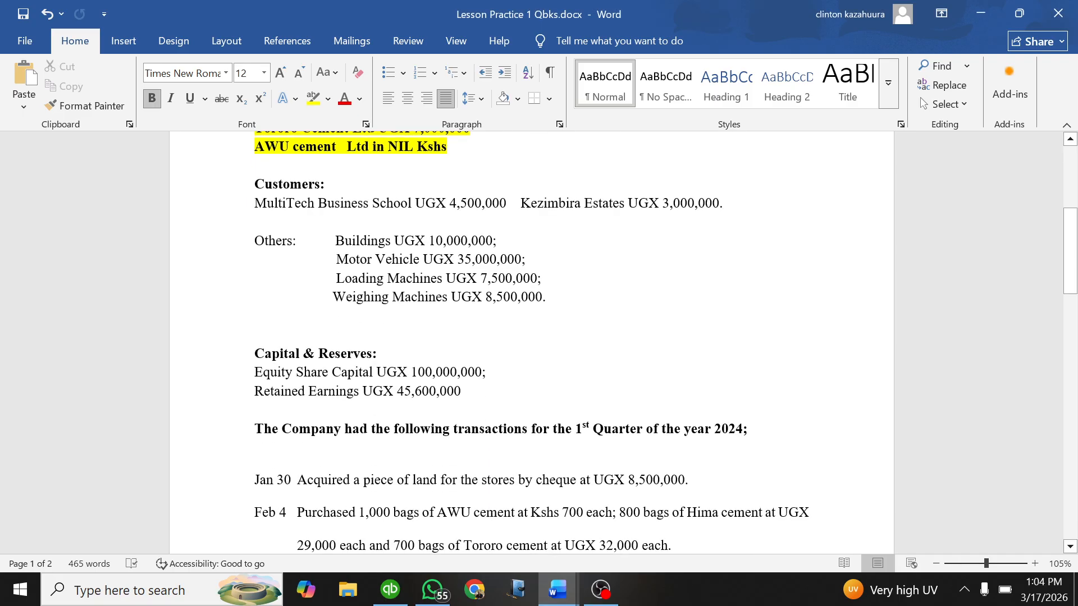
pyautogui.moveTo(727, 204); pyautogui.dragTo(255, 184)
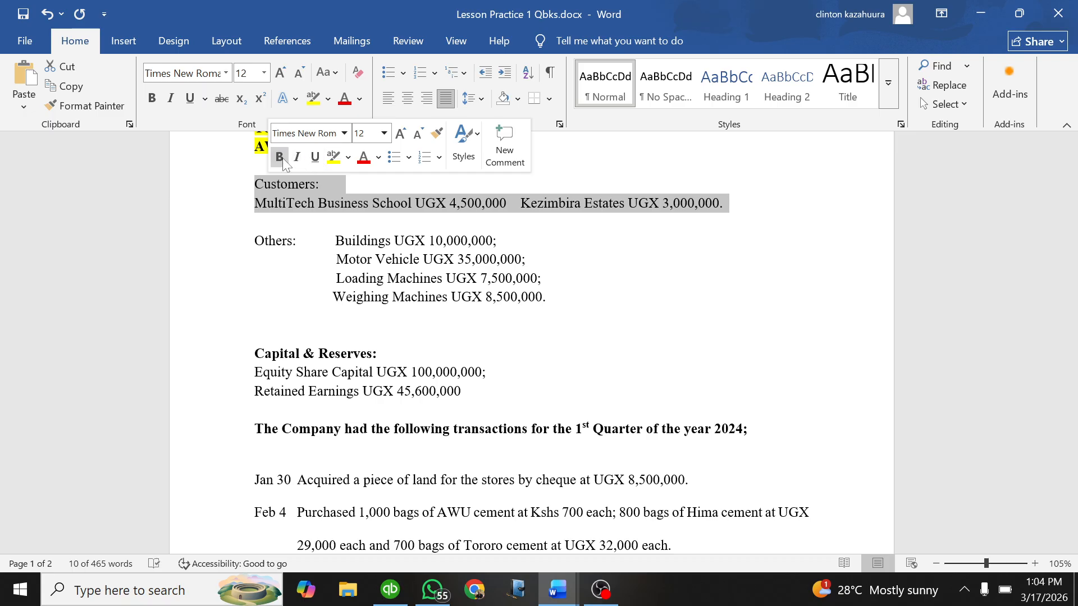
pyautogui.click(279, 158)
pyautogui.click(333, 157)
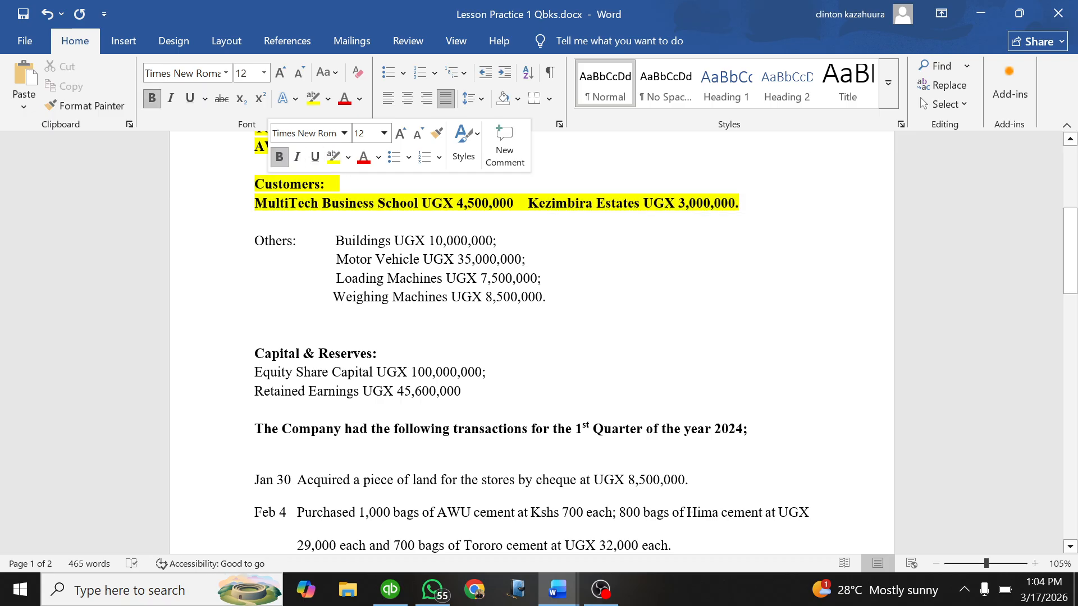
pyautogui.click(555, 277)
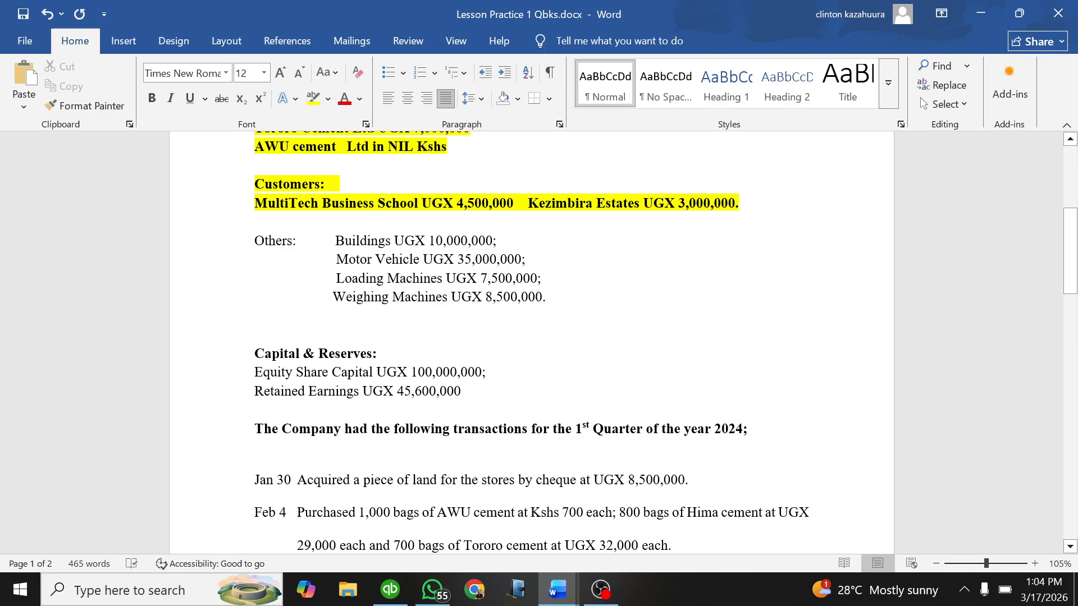
pyautogui.click(340, 185)
# Step: Return to QuickBooks and open a new customer form from the Customer Center
pyautogui.click(390, 590)
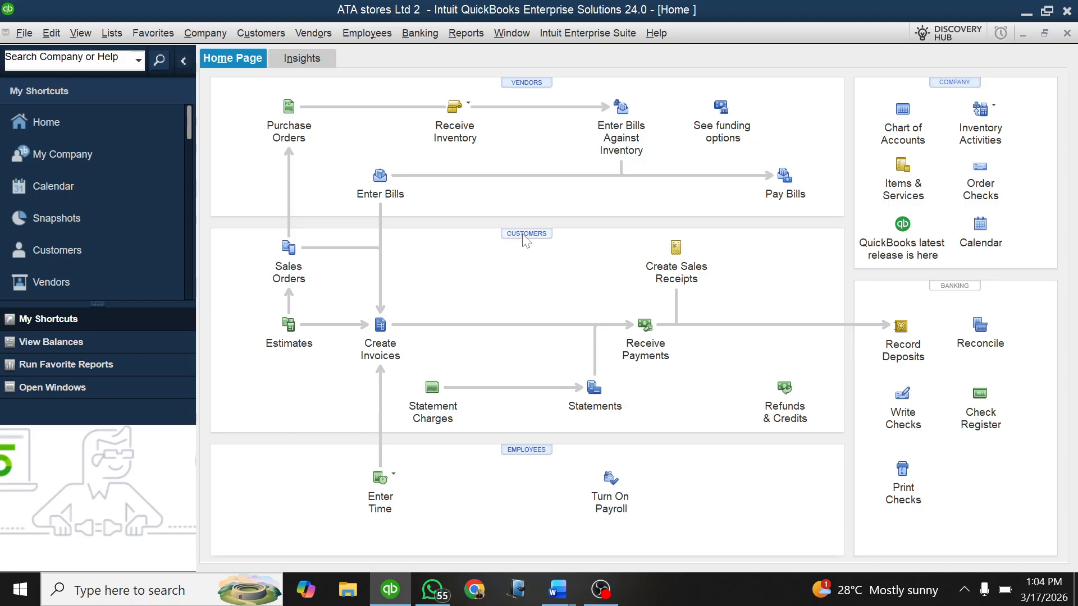
pyautogui.click(523, 235)
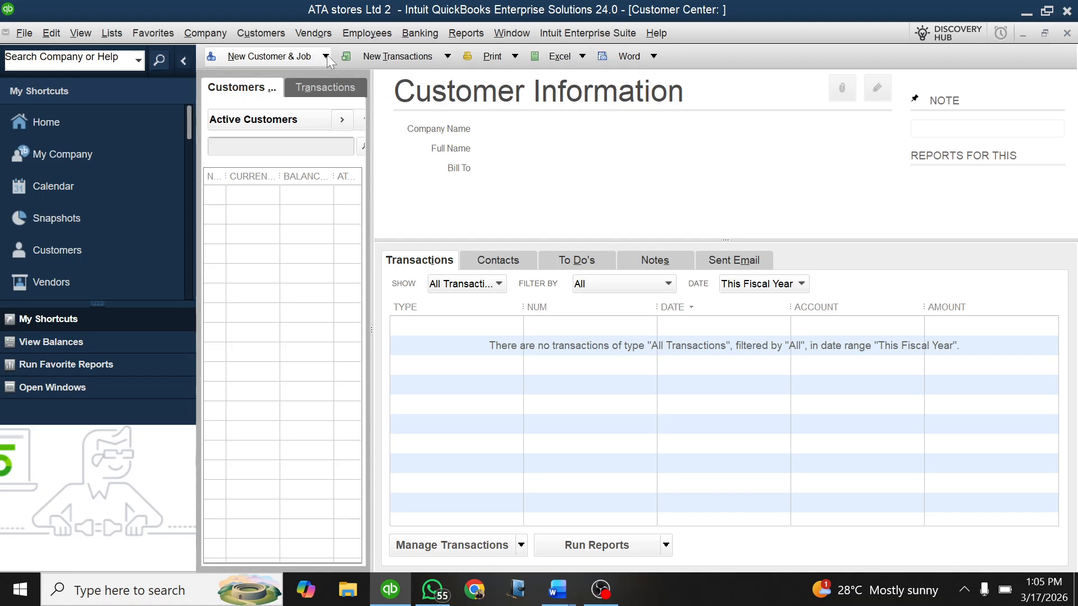
pyautogui.click(325, 55)
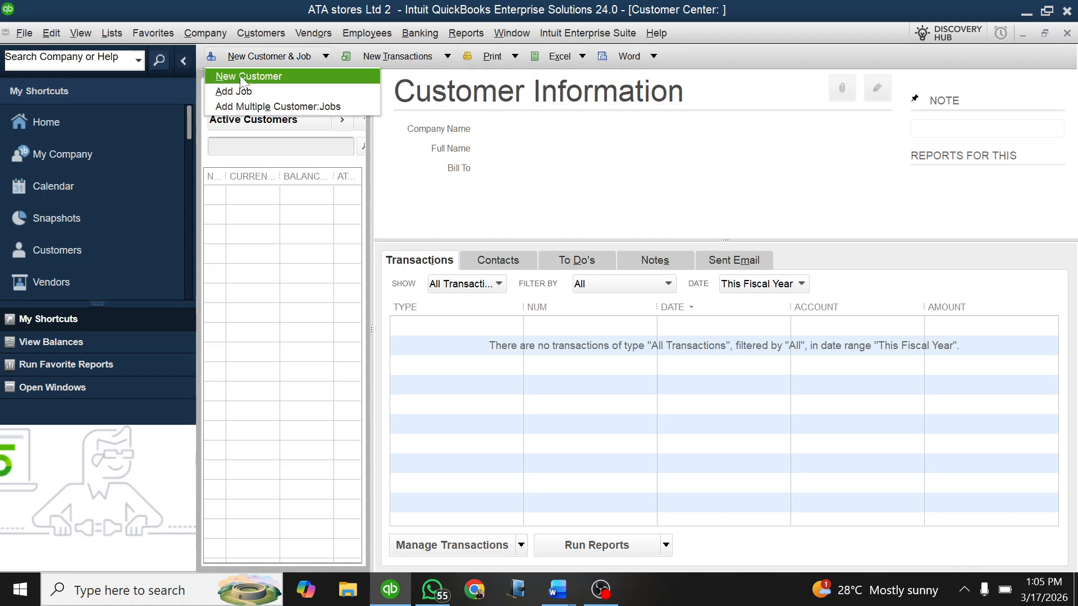
pyautogui.click(262, 74)
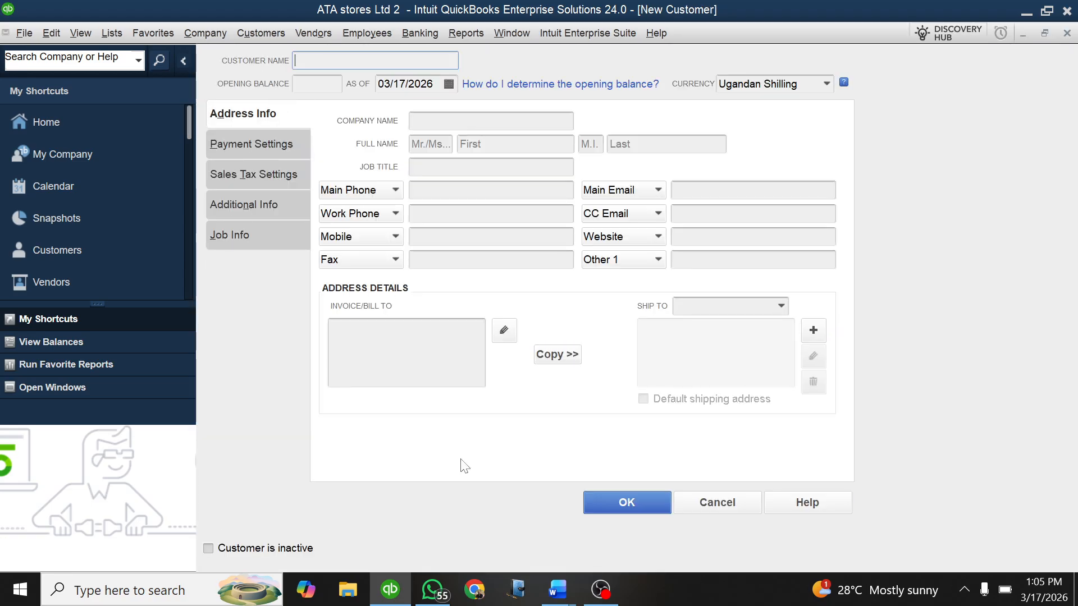
# Step: Check the first customer in the Word document and name the new QuickBooks customer MULTECH BUSINESS SCHOOL
pyautogui.moveTo(557, 589)
pyautogui.click(474, 505)
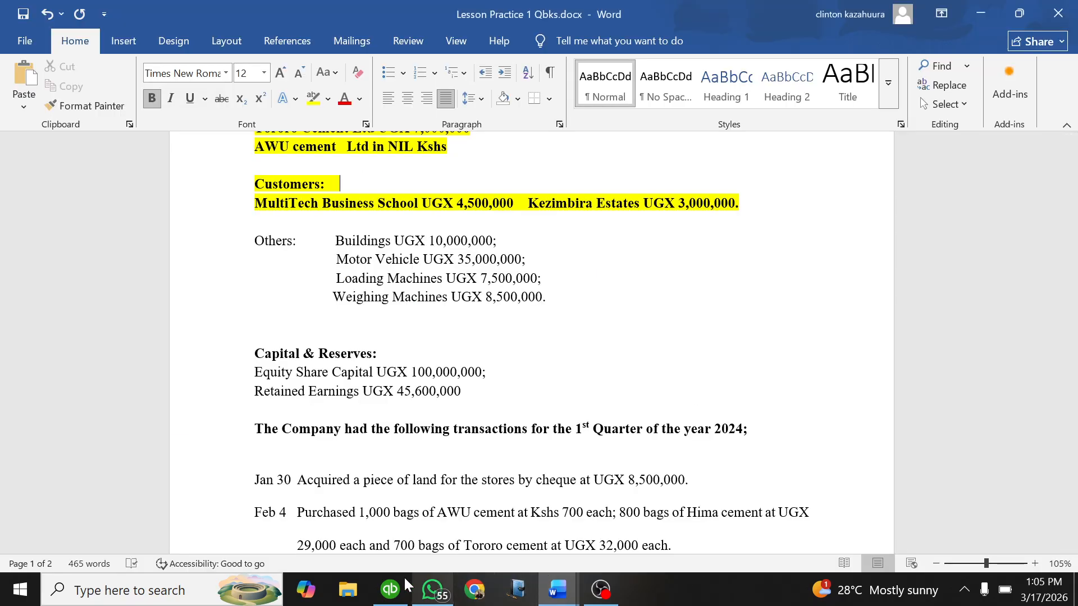
pyautogui.click(390, 589)
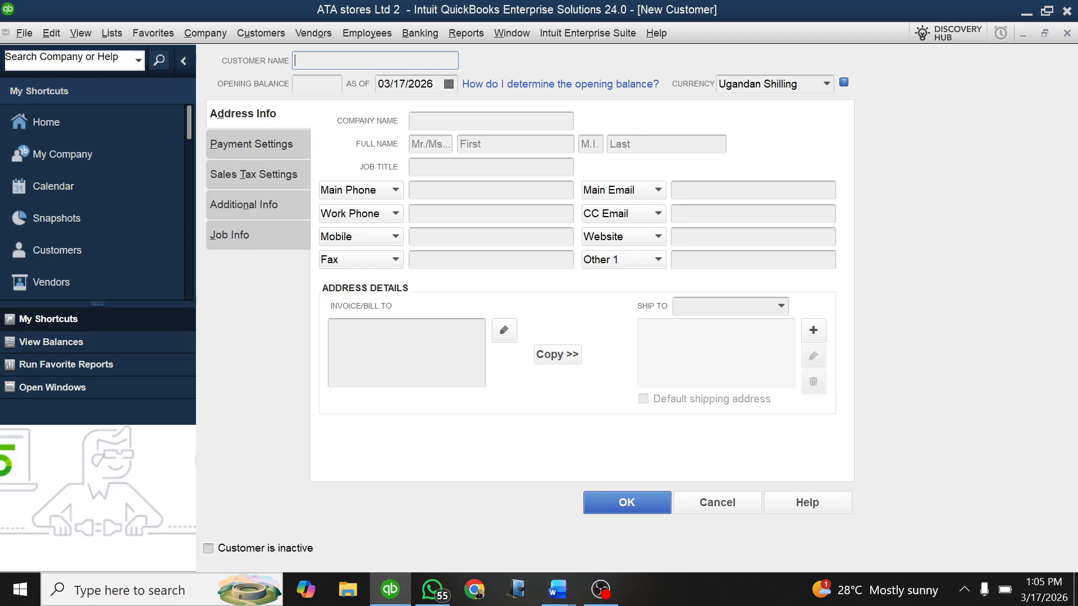
pyautogui.write('MULTECH BUSINE')
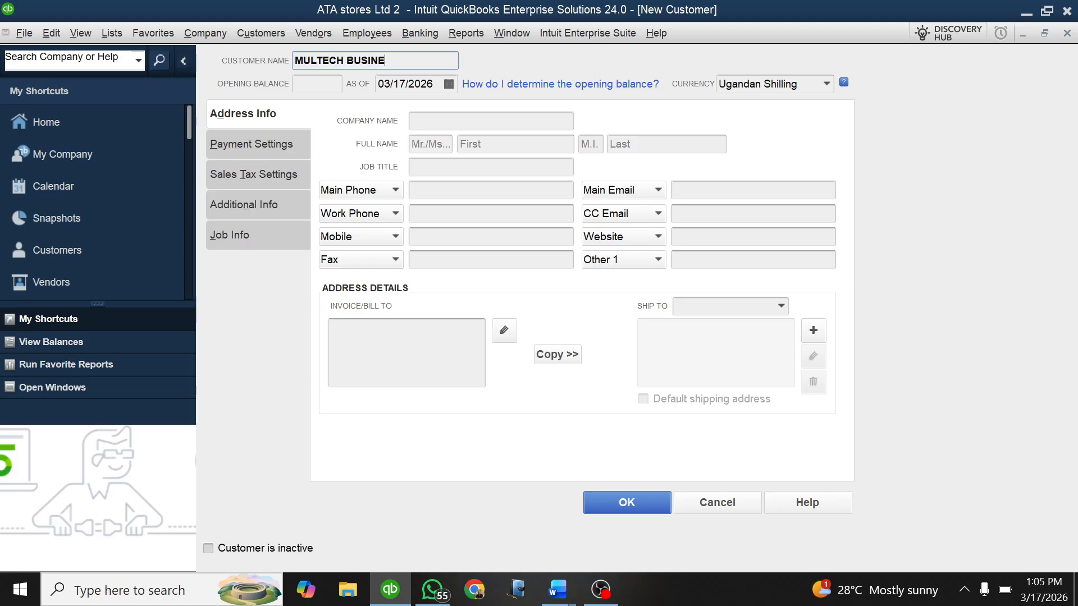
pyautogui.write('SS SCHOOL')
# Step: Set the MULTECH BUSINESS SCHOOL opening balance date to 01/01/2025
pyautogui.click(449, 84)
pyautogui.click(393, 110)
pyautogui.click(393, 110)
pyautogui.click(393, 110)
pyautogui.click(393, 110)
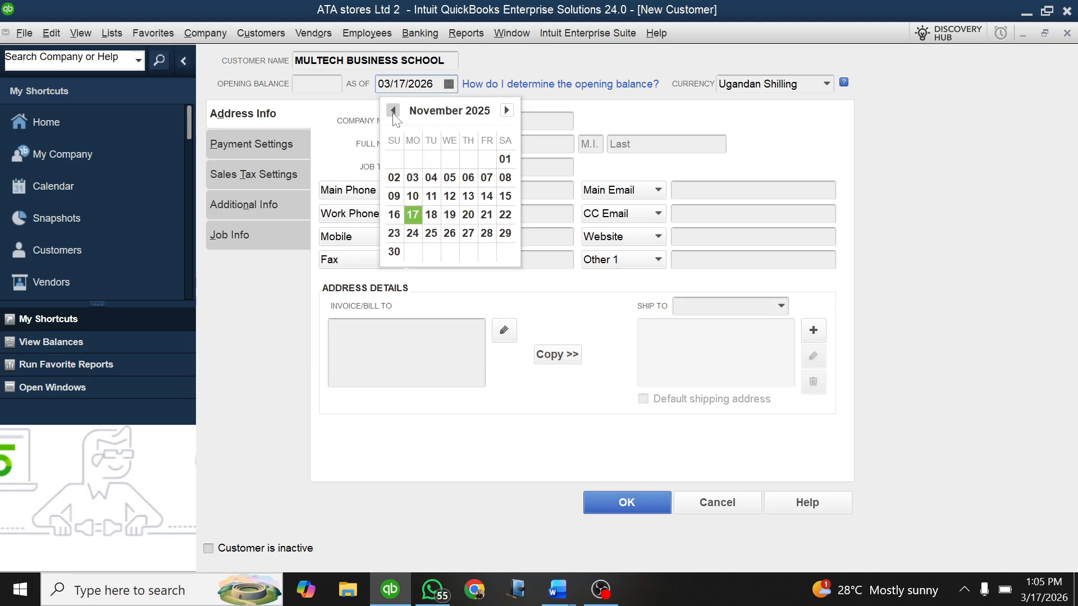
pyautogui.click(393, 110)
pyautogui.click(393, 110)
pyautogui.click(393, 110)
pyautogui.click(393, 110)
pyautogui.click(392, 110)
pyautogui.click(394, 111)
pyautogui.click(394, 111)
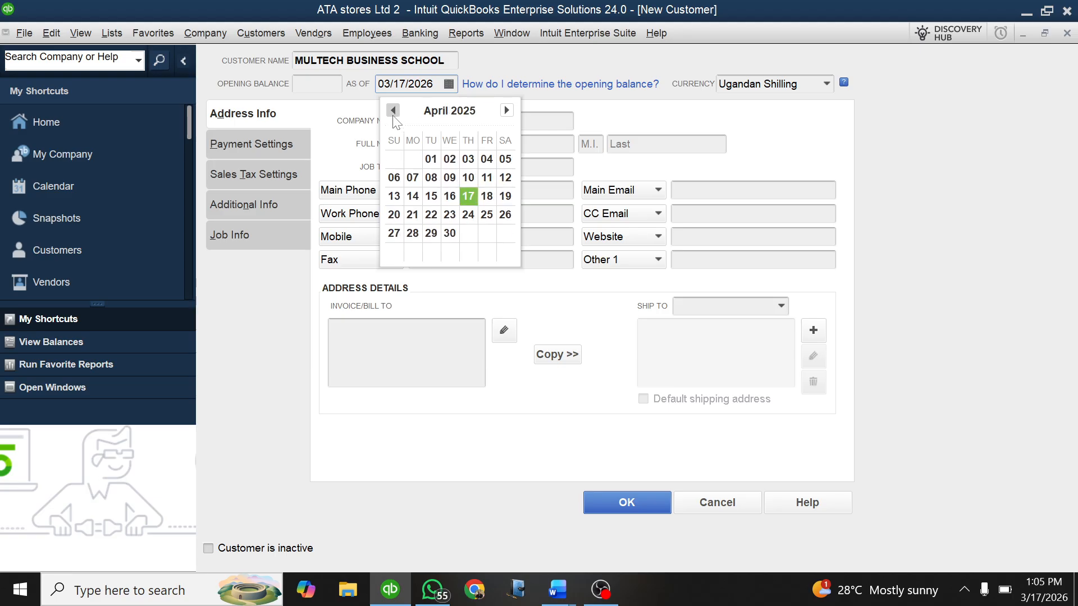
pyautogui.click(394, 111)
pyautogui.click(393, 111)
pyautogui.click(394, 111)
pyautogui.click(393, 112)
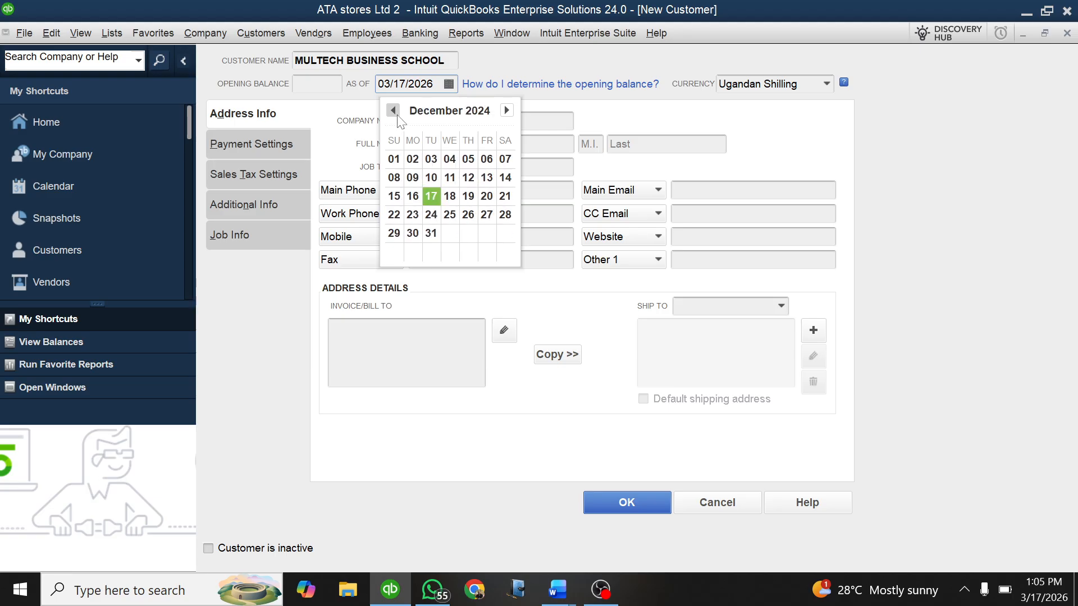
pyautogui.click(506, 110)
pyautogui.click(449, 158)
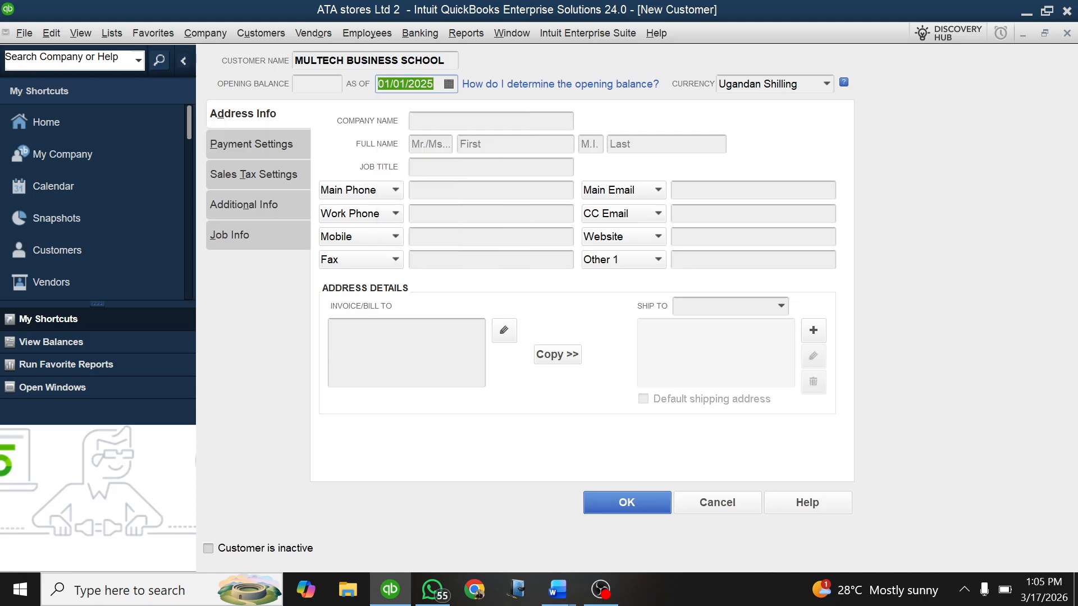
# Step: Save MULTECH BUSINESS SCHOOL with the 4,500,000 opening balance given in the Word document, and widen the customer list
pyautogui.hotkey('shift', 'Tab')
pyautogui.moveTo(557, 590)
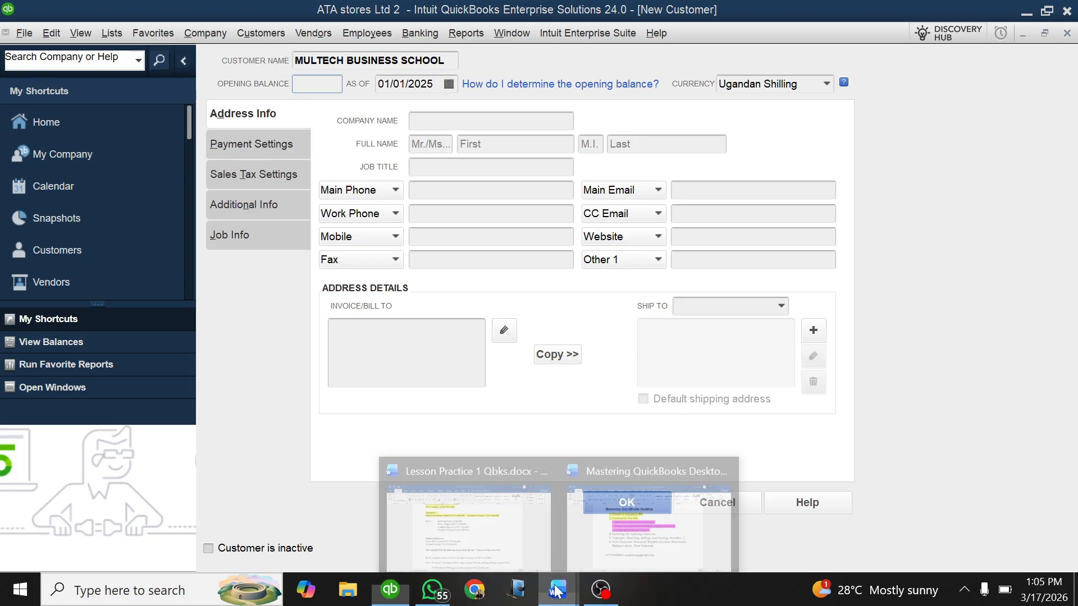
pyautogui.click(481, 517)
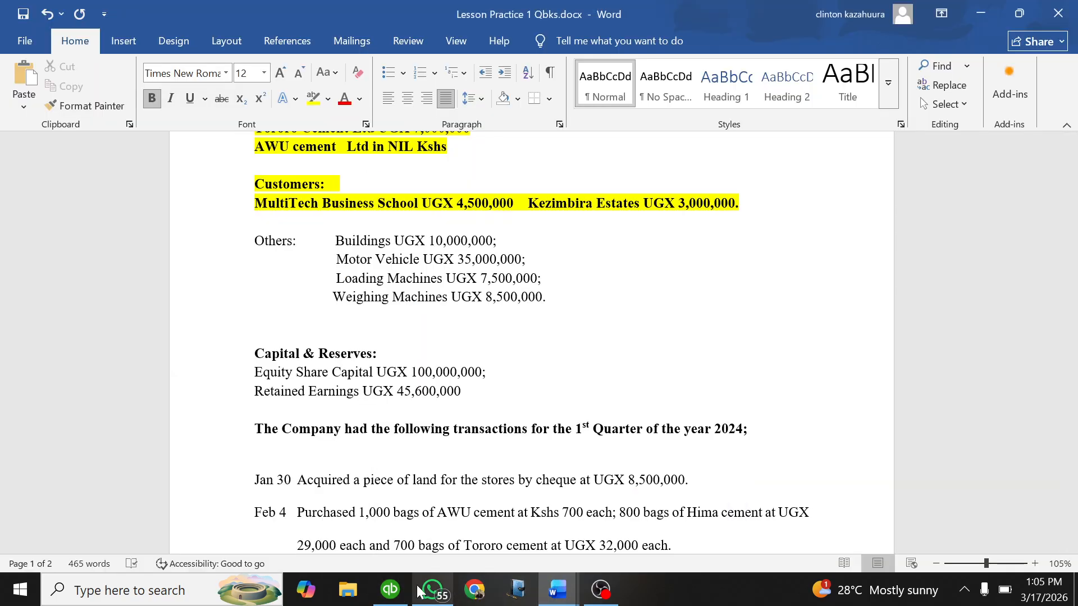
pyautogui.click(392, 590)
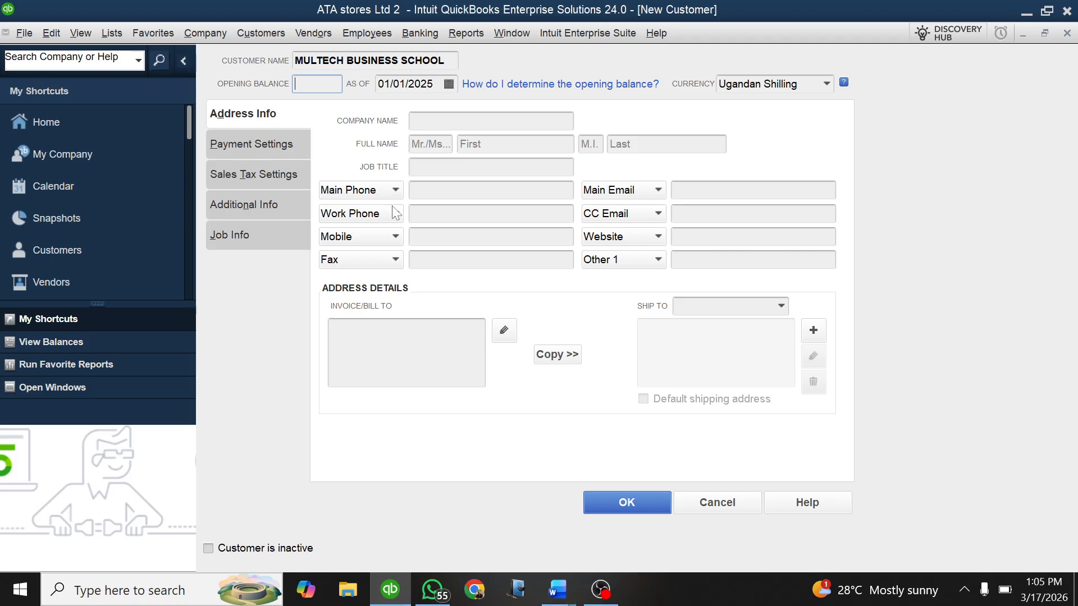
pyautogui.write('4500000')
pyautogui.click(638, 498)
pyautogui.click(512, 296)
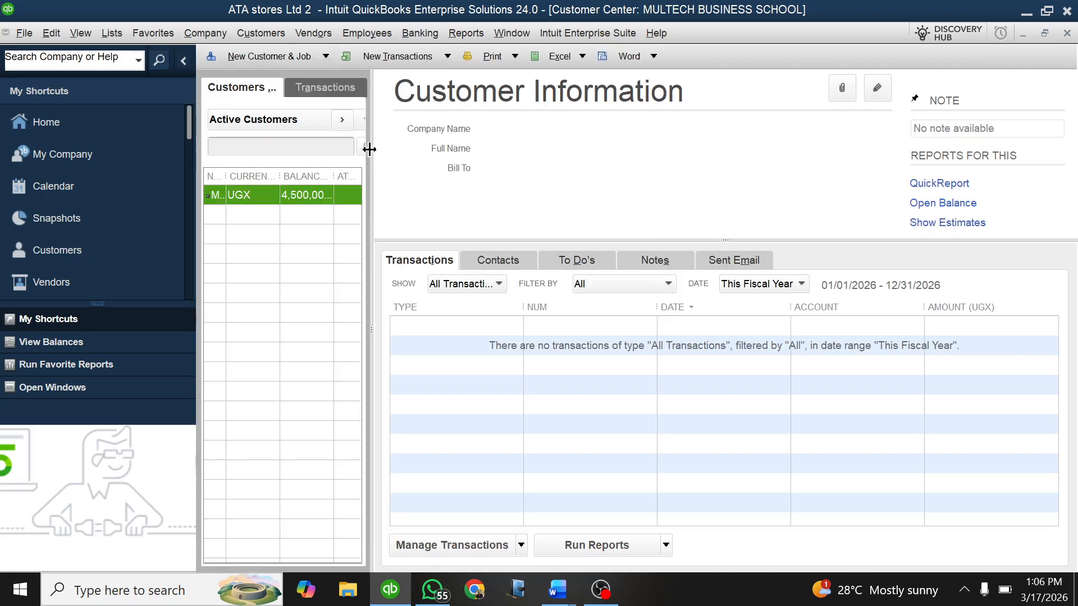
pyautogui.moveTo(368, 150); pyautogui.dragTo(696, 166)
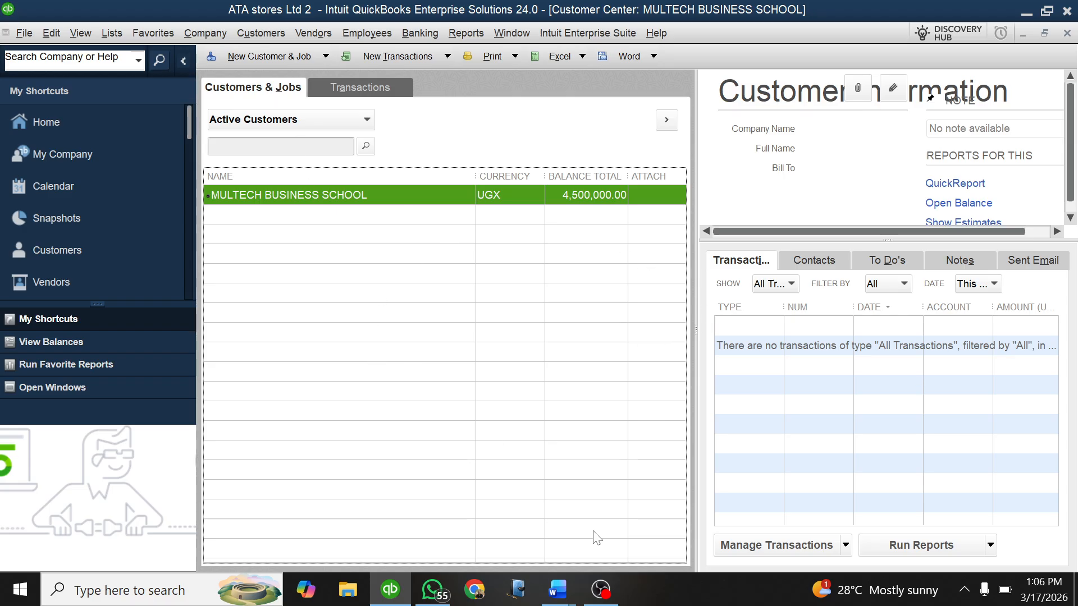
# Step: Check the Kezimbira Estates entry in the Word document, return to QuickBooks and open a second new customer form
pyautogui.moveTo(540, 599)
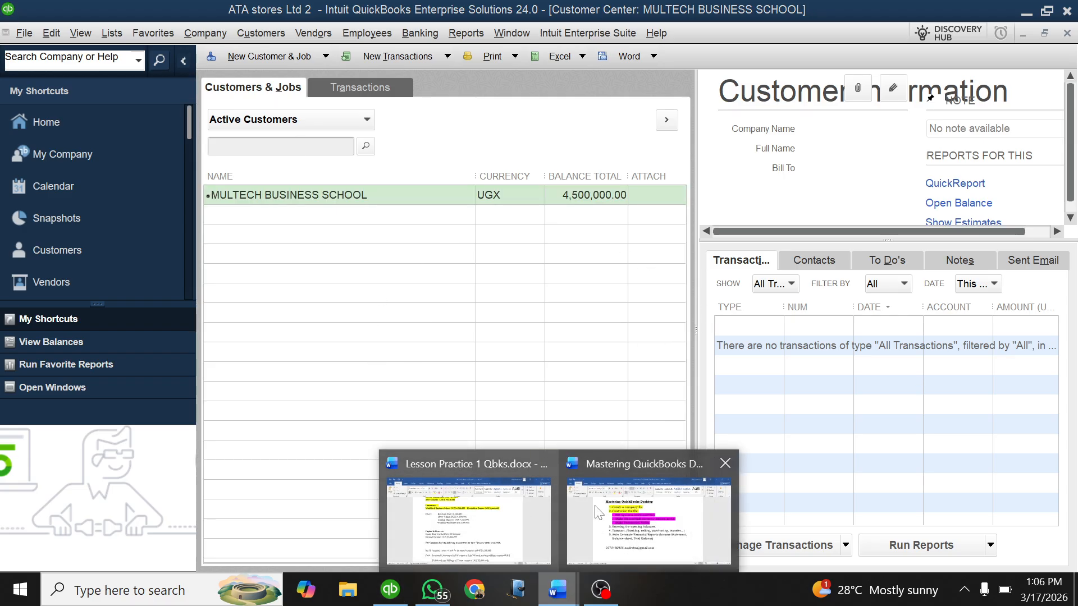
pyautogui.click(481, 519)
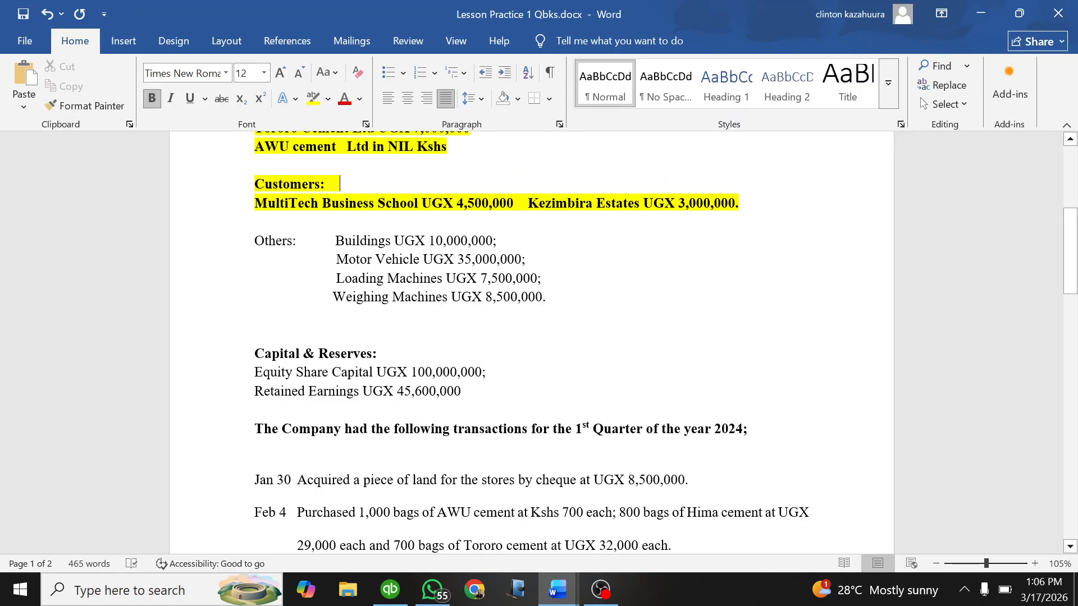
pyautogui.click(390, 590)
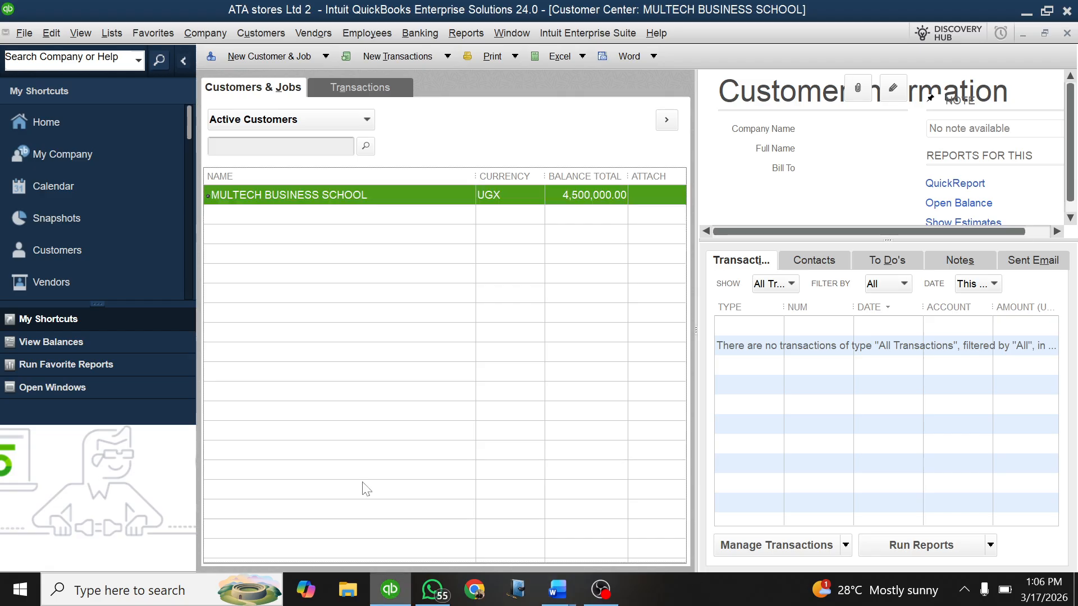
pyautogui.click(324, 56)
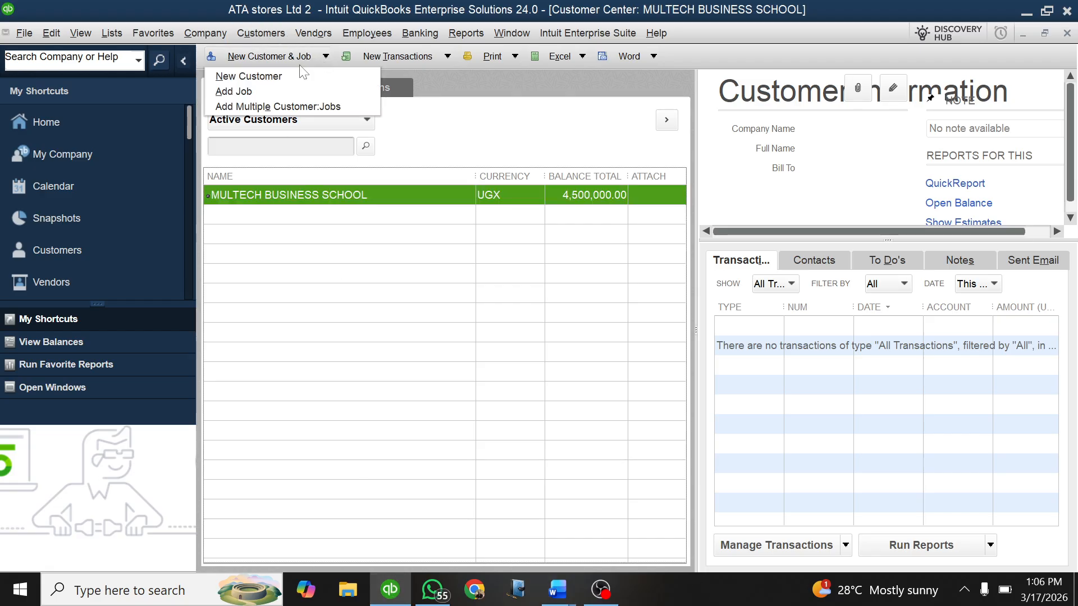
pyautogui.click(237, 76)
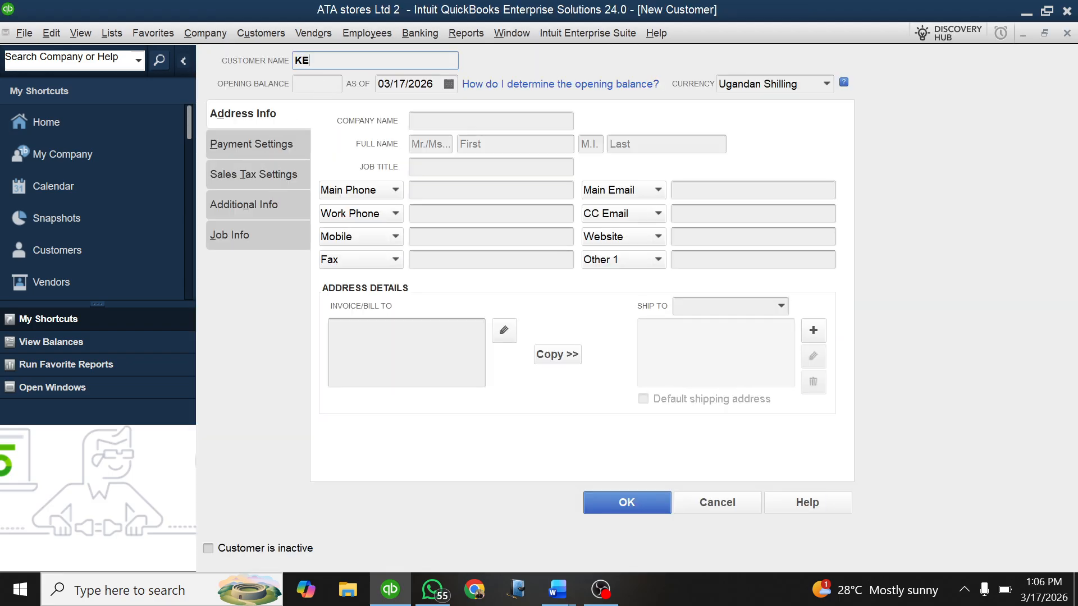
# Step: Name the new customer KEZIMBIRA and enter an opening balance of 3,000,000
pyautogui.write('KEZIMBIRA')
pyautogui.press('Tab')
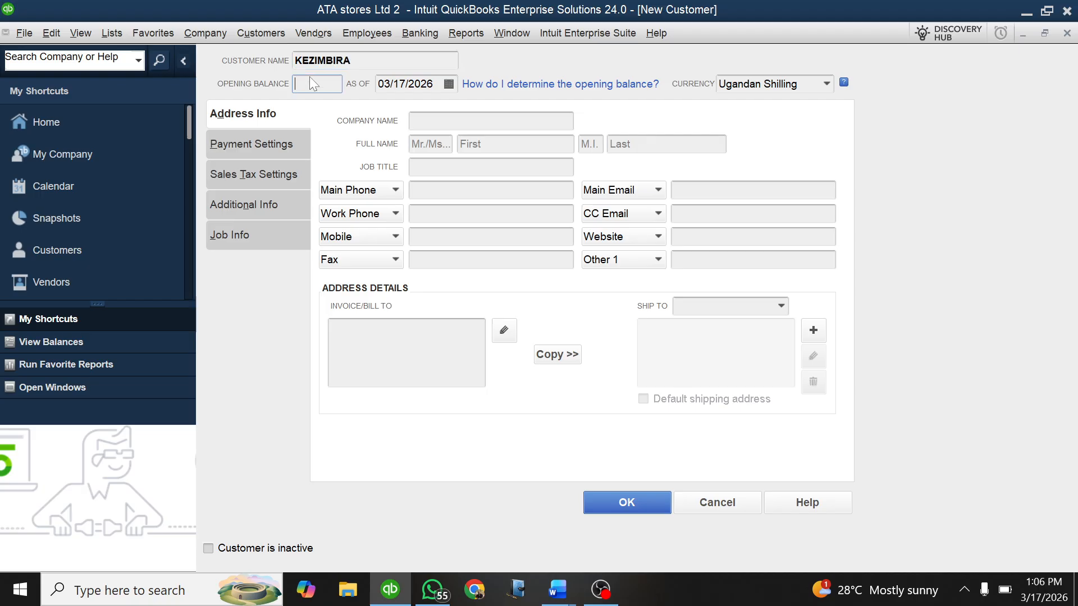
pyautogui.write('3000000')
# Step: Date the KEZIMBIRA opening balance 01/01/2025, save the customer despite the past-date warning, and close the customer list
pyautogui.click(448, 84)
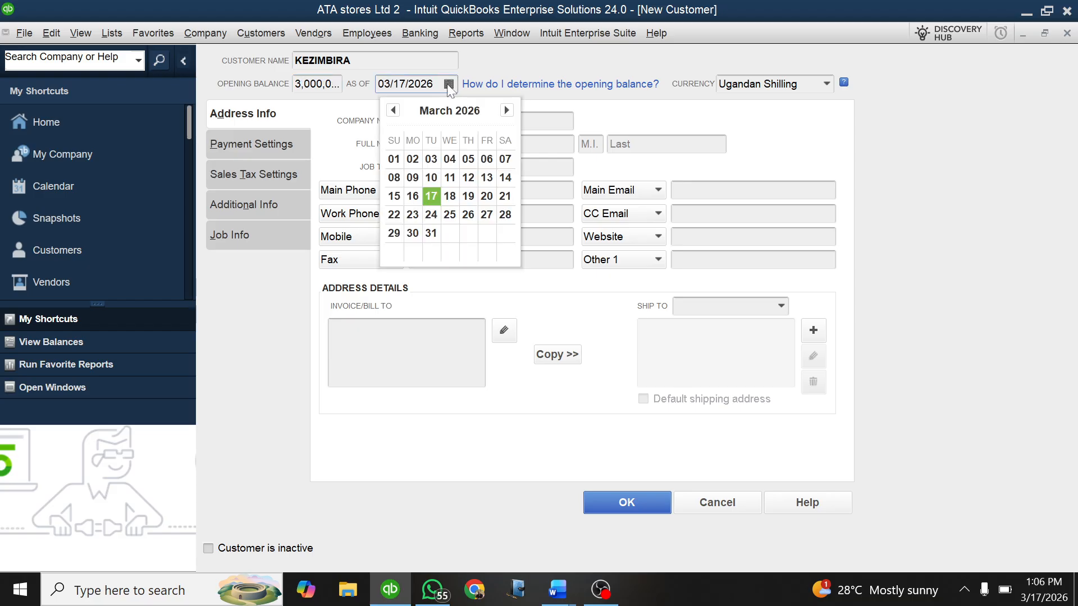
pyautogui.click(396, 111)
pyautogui.click(395, 111)
pyautogui.click(395, 111)
pyautogui.click(395, 111)
pyautogui.click(395, 110)
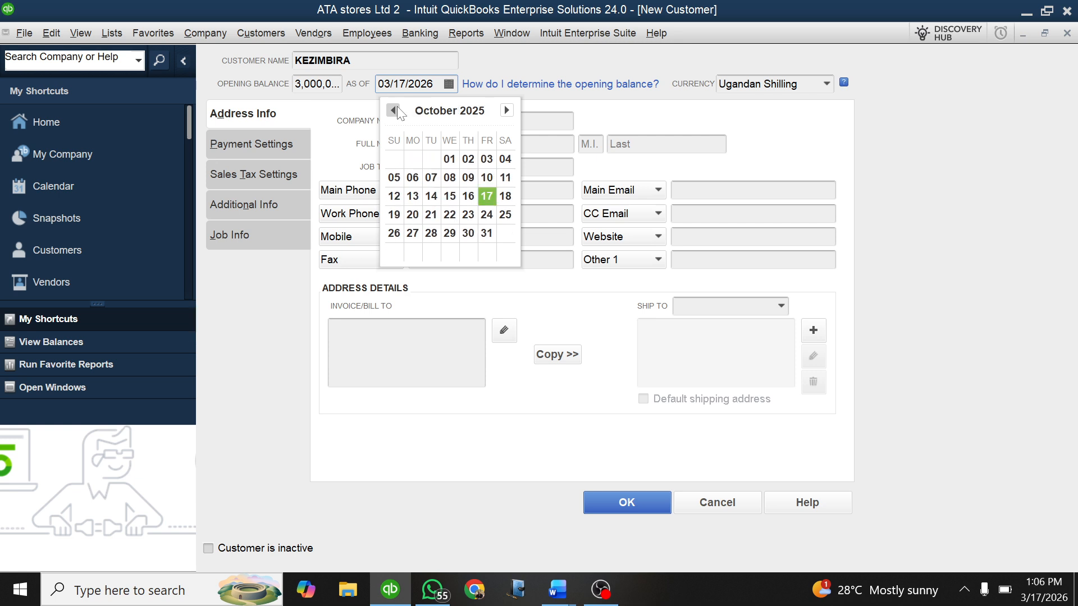
pyautogui.click(395, 111)
pyautogui.click(395, 111)
pyautogui.click(395, 110)
pyautogui.click(395, 111)
pyautogui.click(395, 110)
pyautogui.click(395, 111)
pyautogui.click(395, 111)
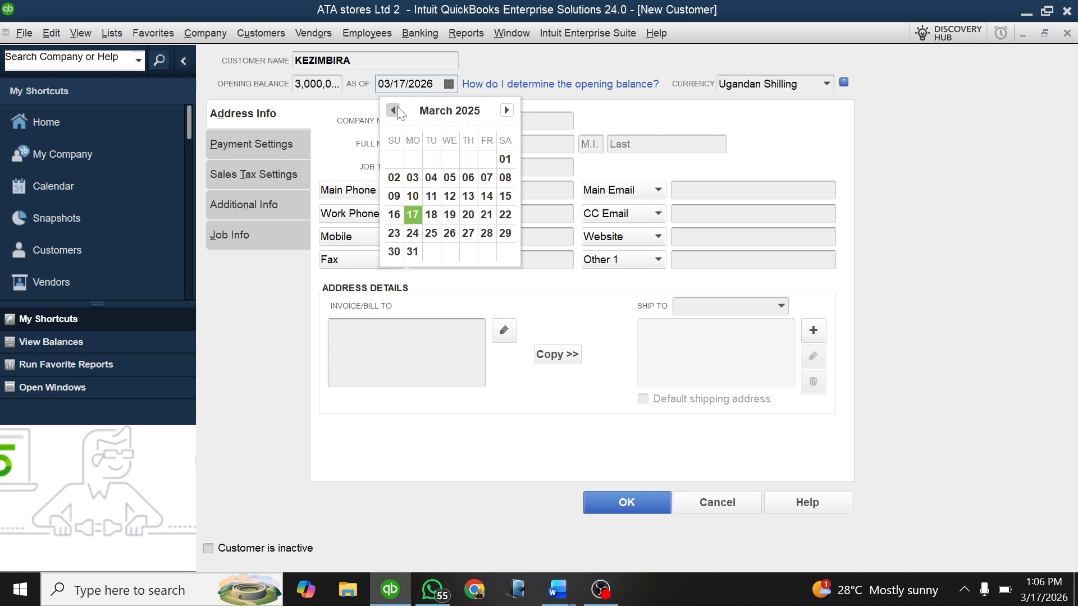
pyautogui.click(395, 111)
pyautogui.click(395, 110)
pyautogui.click(395, 111)
pyautogui.click(506, 111)
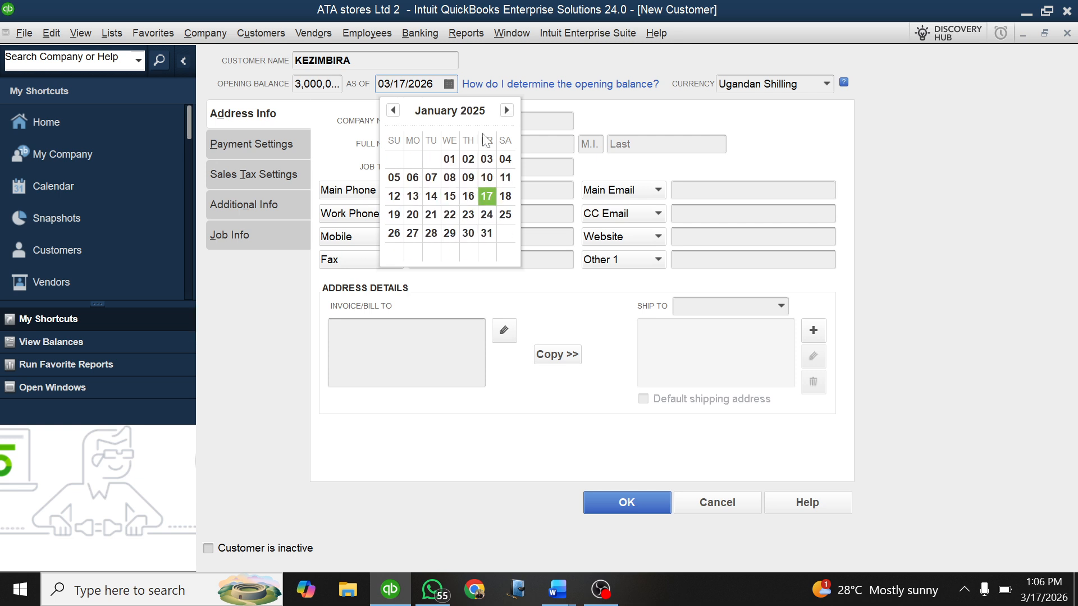
pyautogui.click(450, 159)
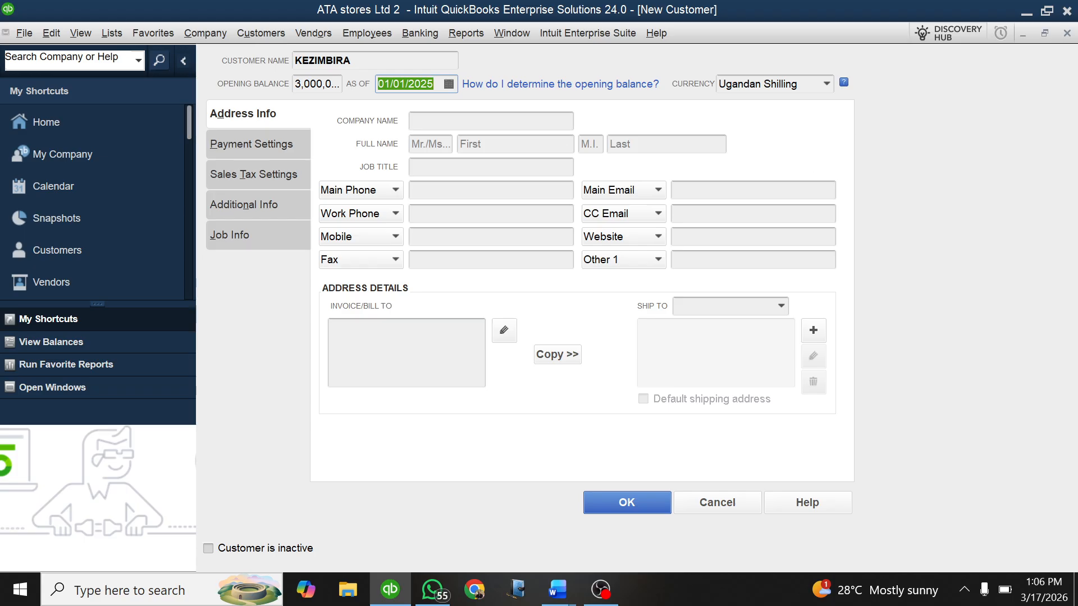
pyautogui.click(620, 501)
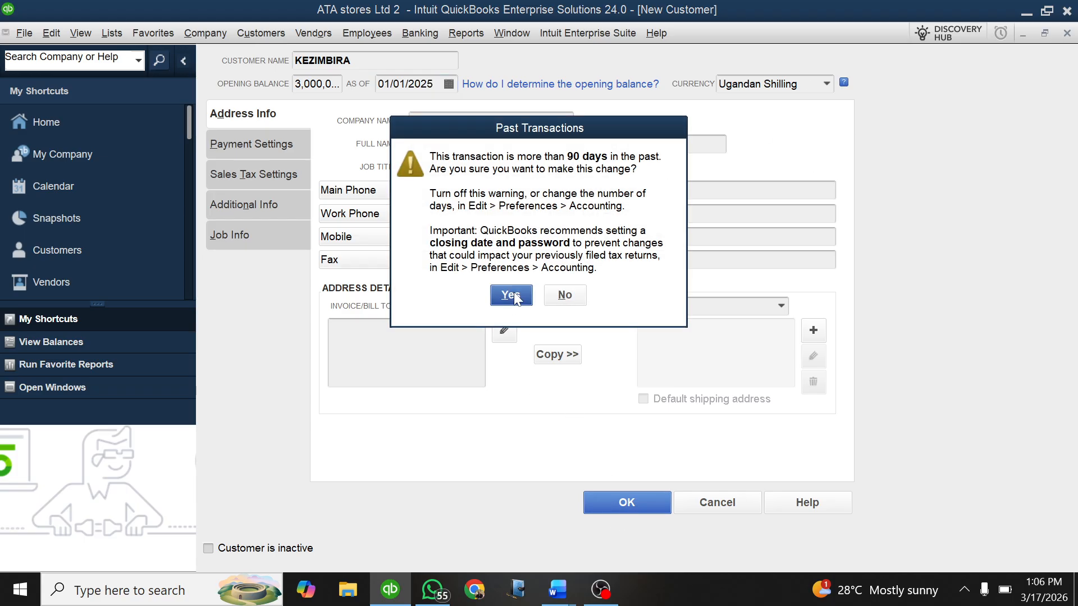
pyautogui.click(511, 295)
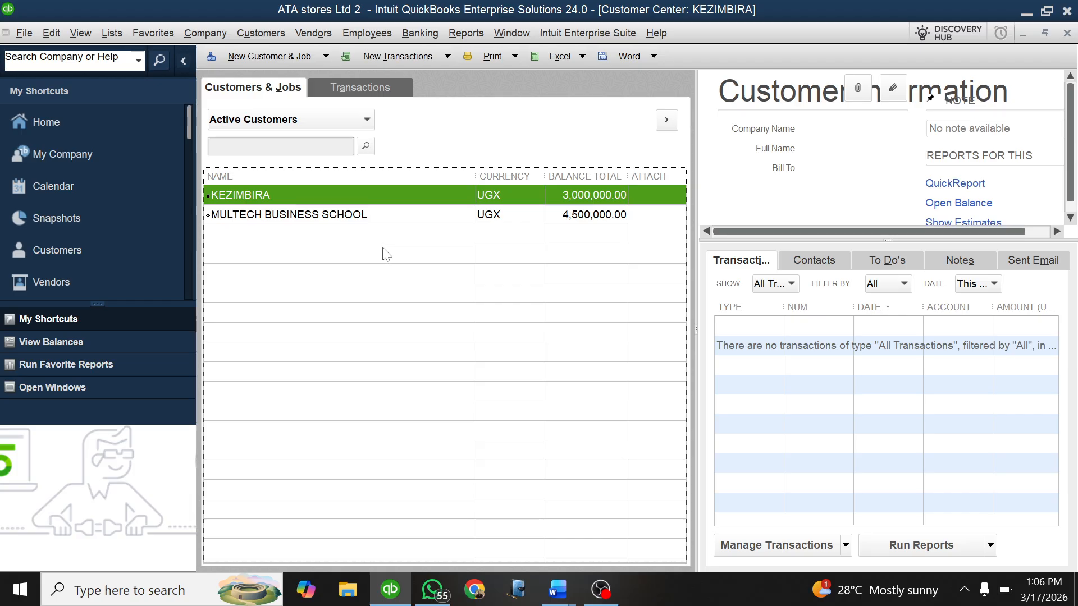
pyautogui.press('Escape')
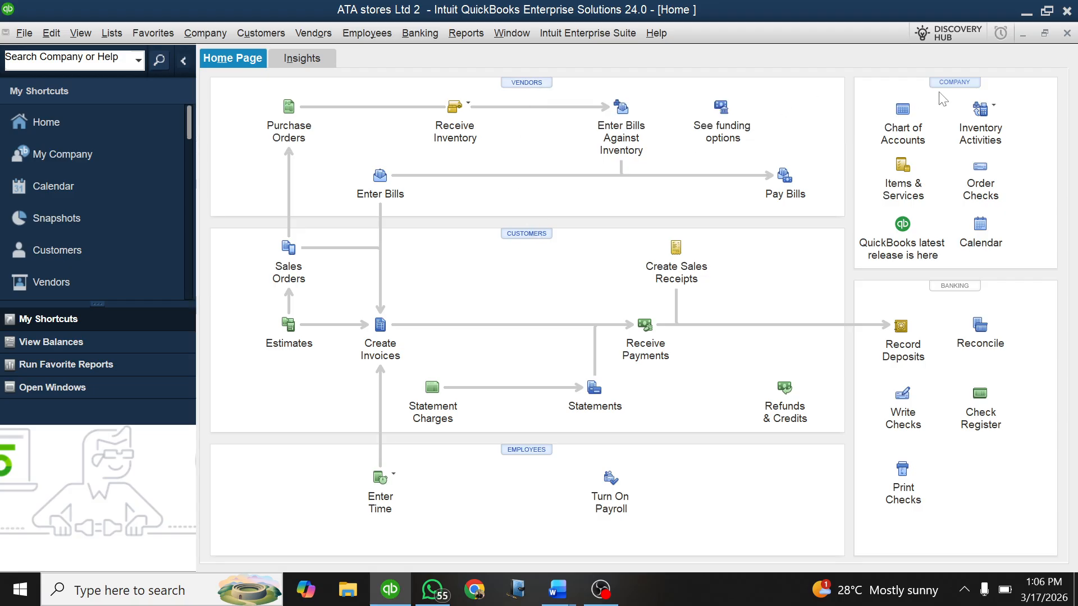
# Step: Open the Chart of Accounts and examine the Accounts Payable - KES register for vendor entries
pyautogui.click(902, 112)
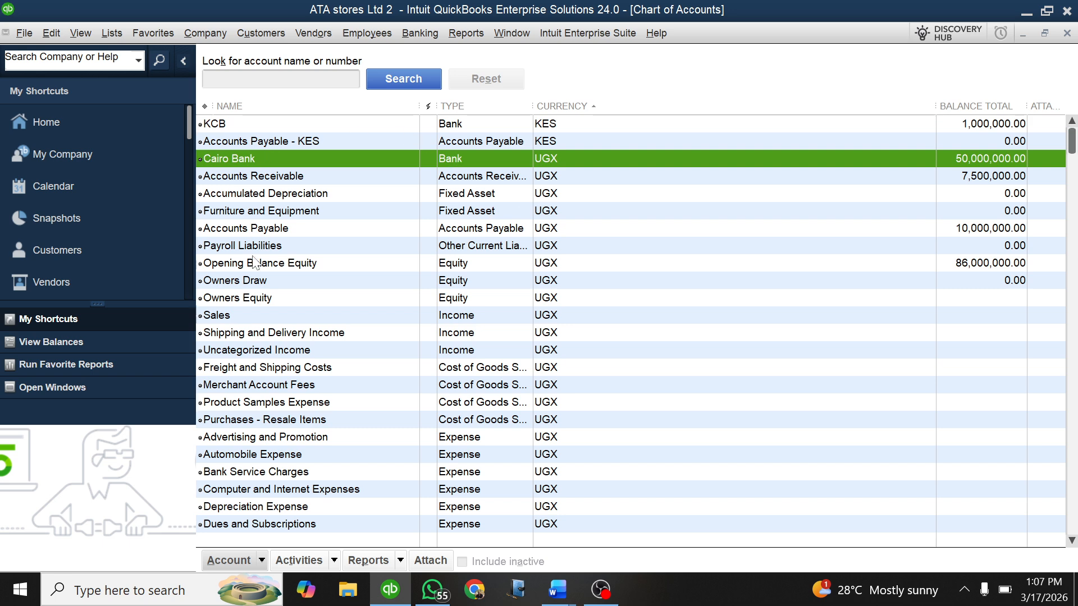
pyautogui.click(273, 141)
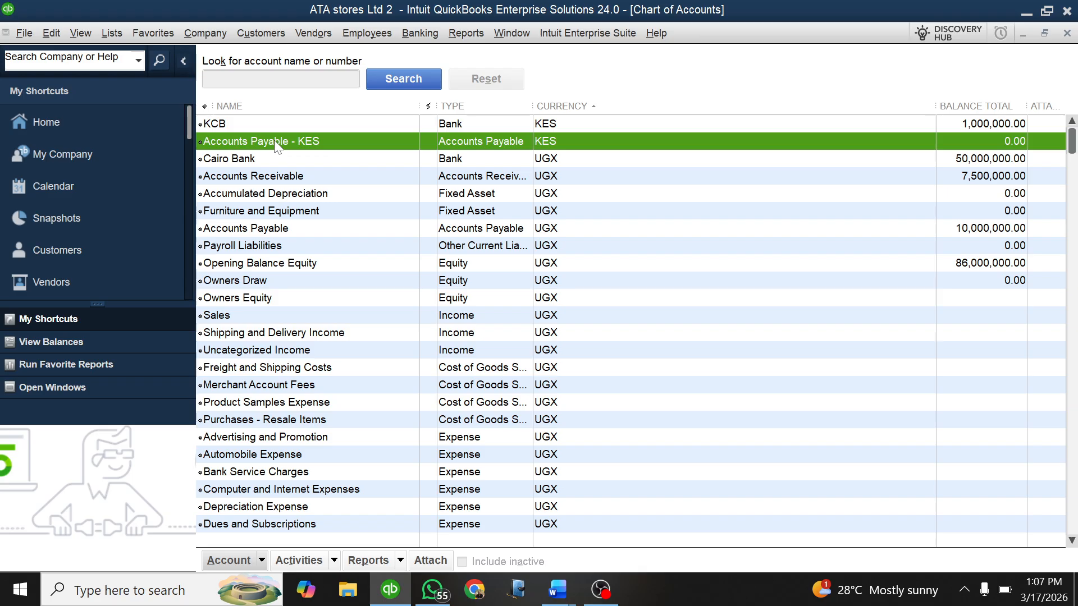
pyautogui.doubleClick(274, 140)
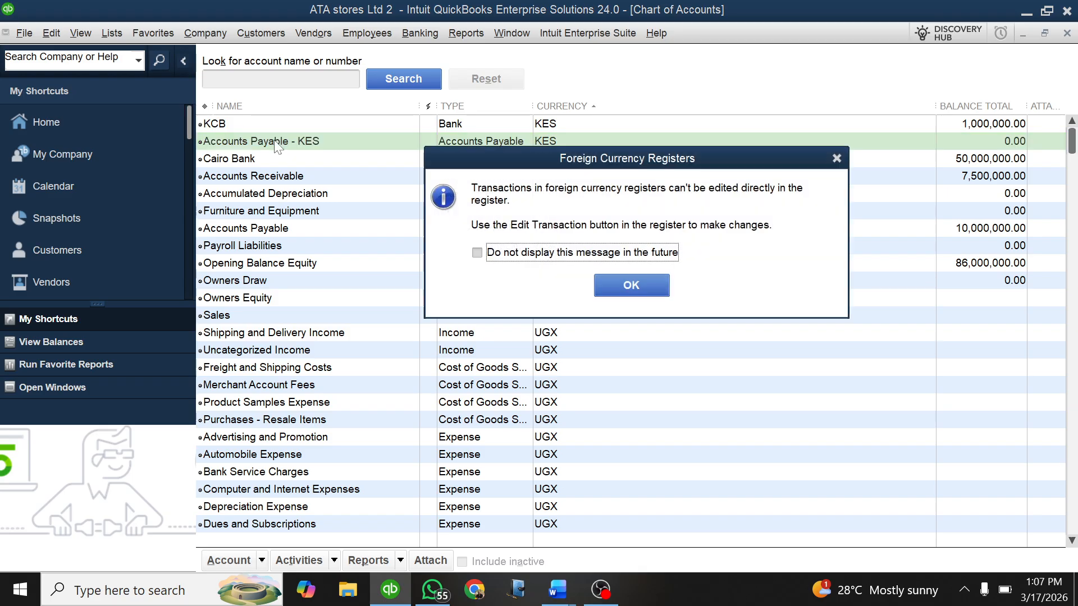
pyautogui.click(836, 158)
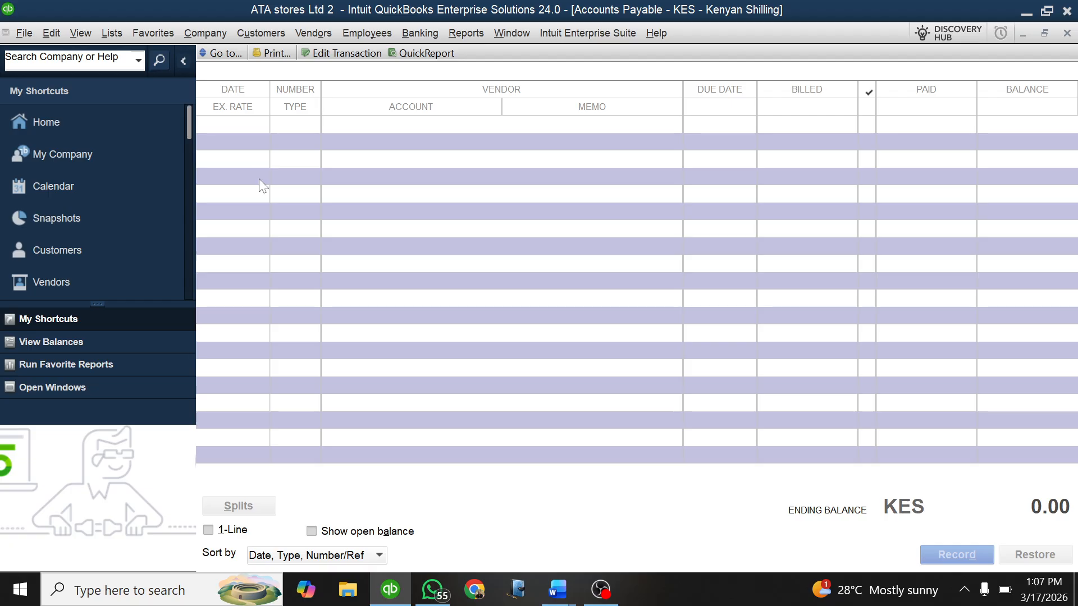
pyautogui.press('Escape')
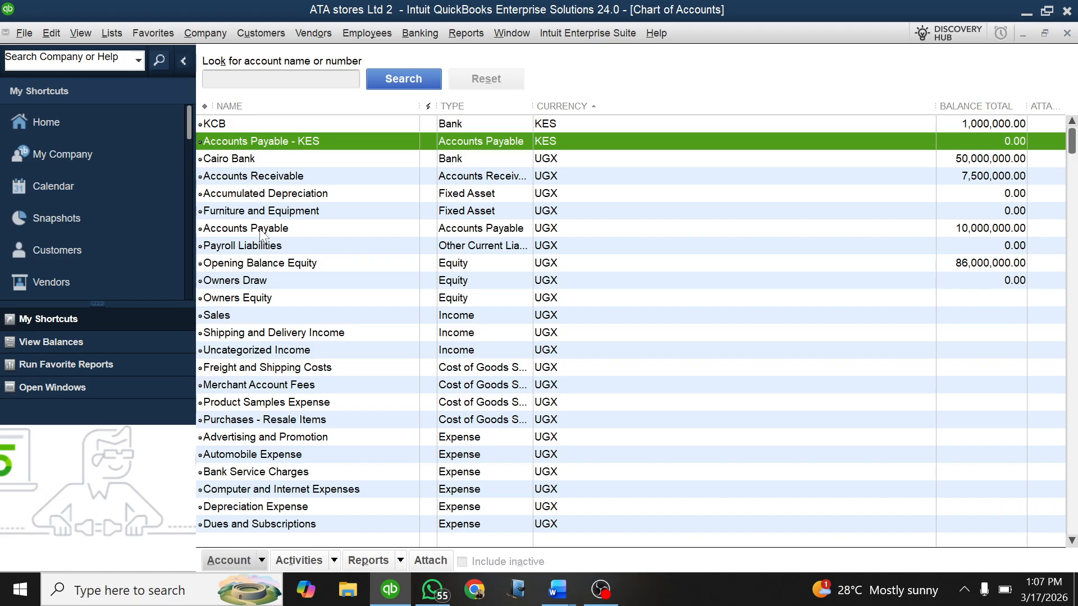
# Step: Review the opening balance entries in the Accounts Receivable and UGX Accounts Payable registers, and close the Chart of Accounts
pyautogui.click(283, 178)
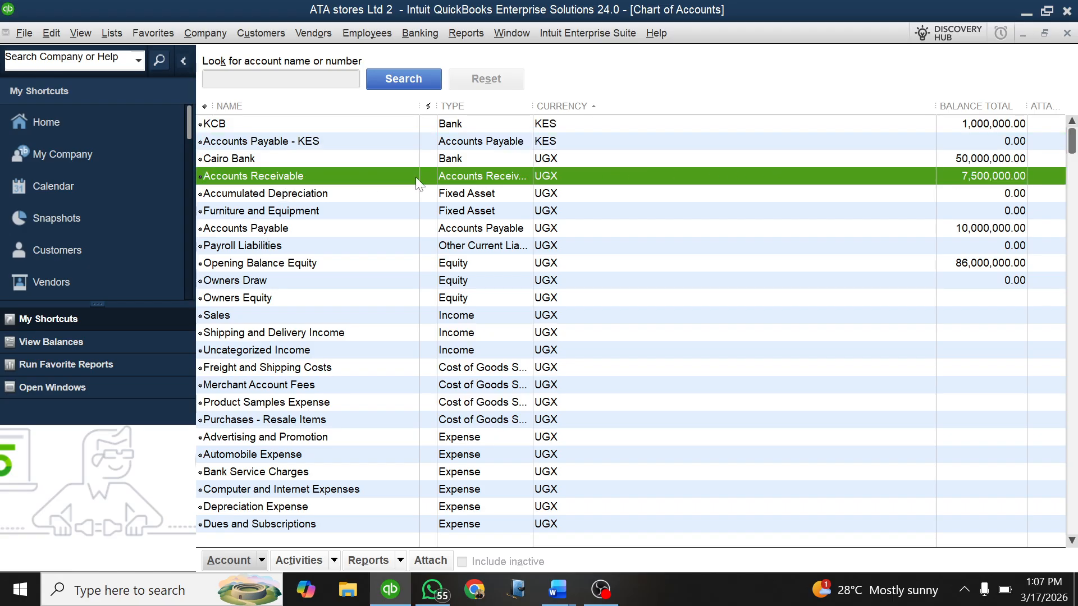
pyautogui.doubleClick(350, 175)
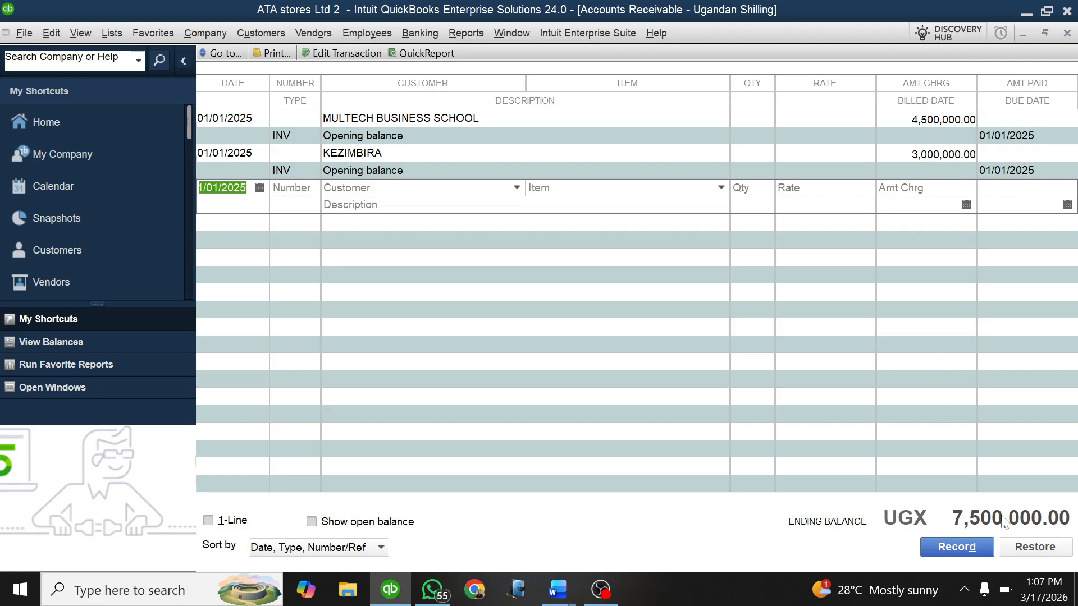
pyautogui.press('Escape')
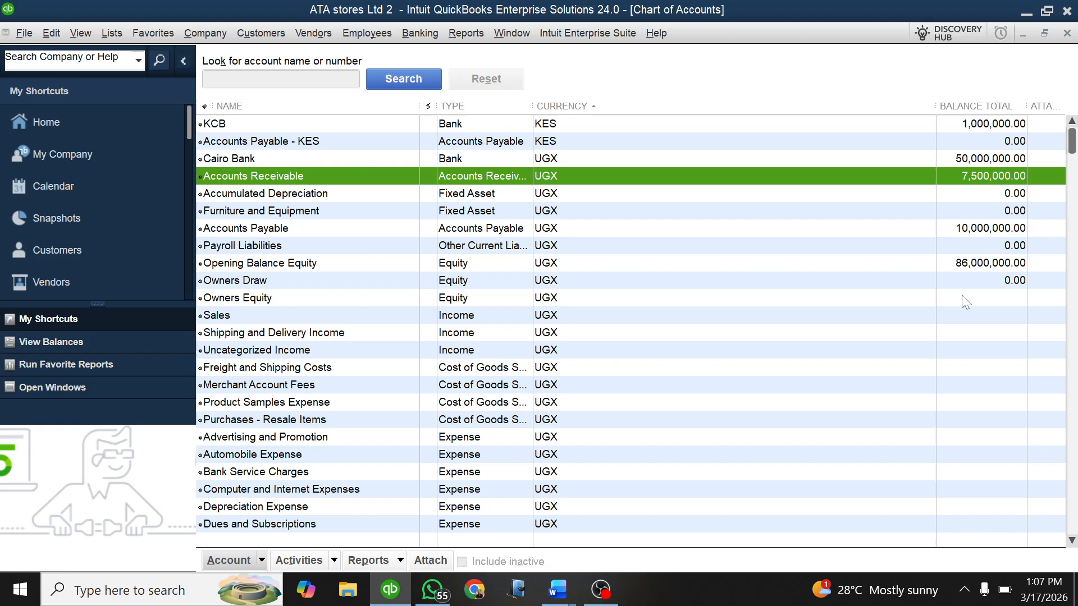
pyautogui.click(397, 229)
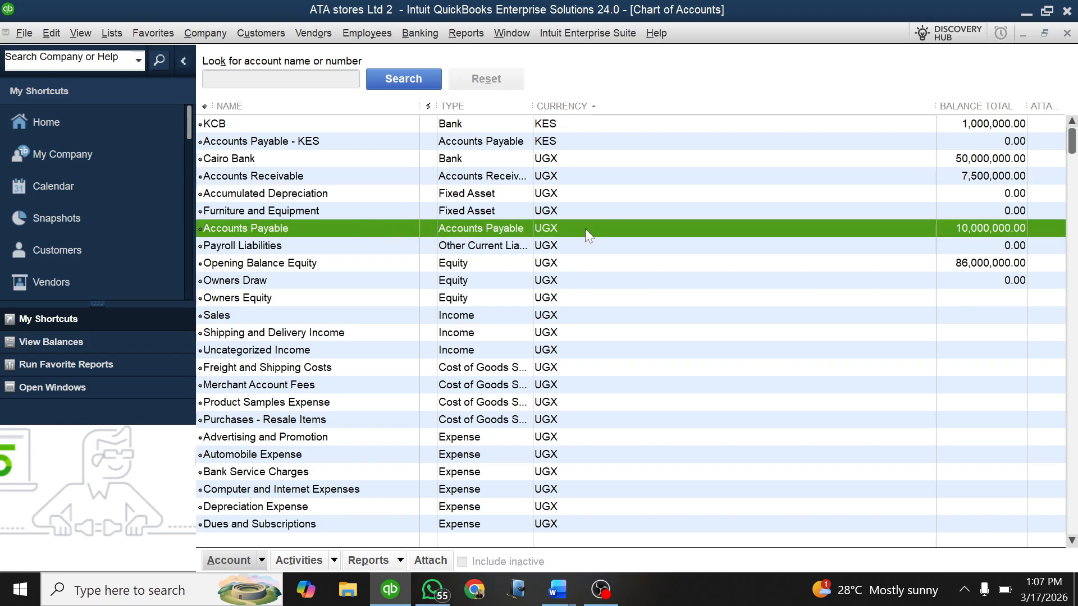
pyautogui.doubleClick(500, 228)
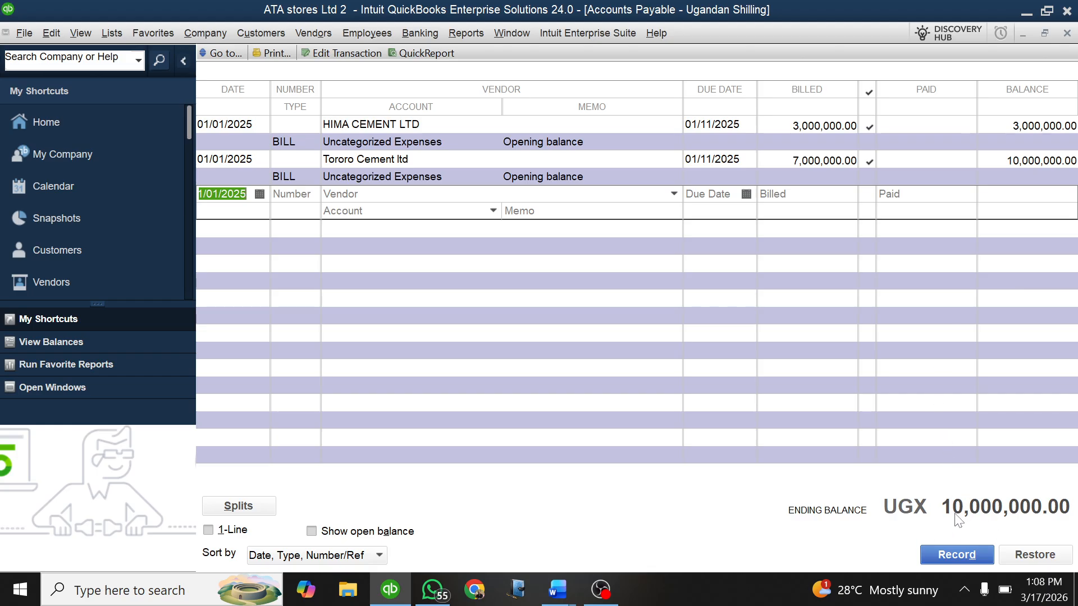
pyautogui.press('Escape')
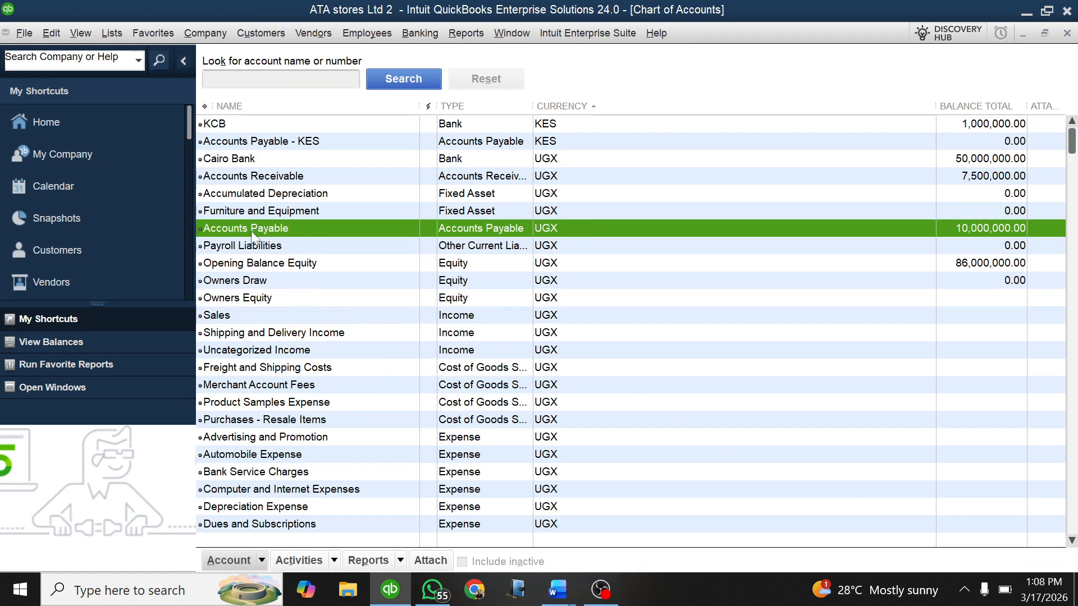
pyautogui.press('Escape')
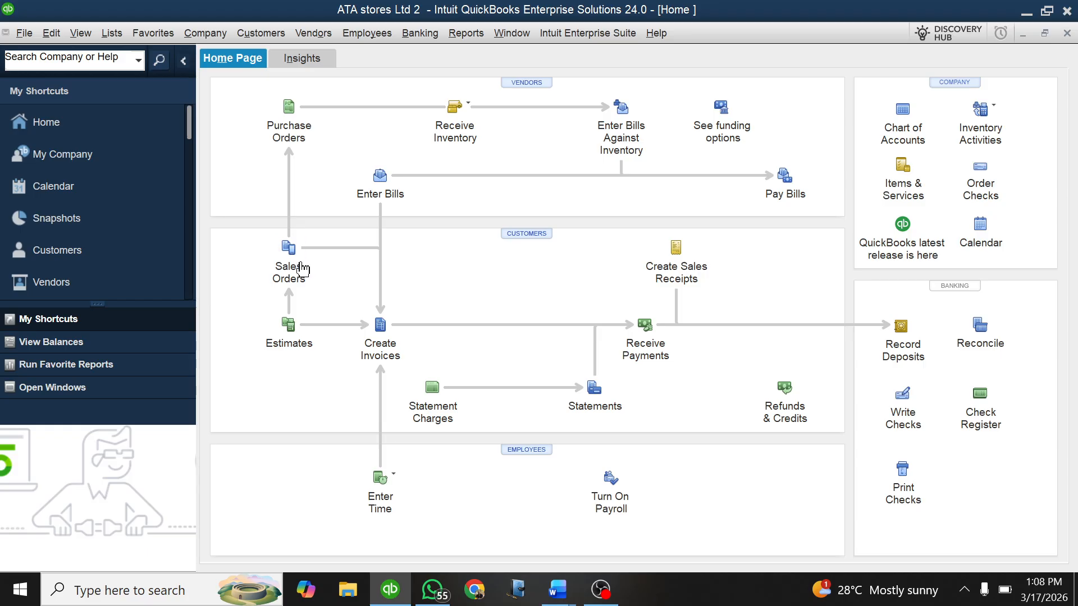
# Step: In the Lesson Practice 1 Qbks Word document, highlight the Others items from Buildings to Weighing Machines in bright green
pyautogui.moveTo(557, 589)
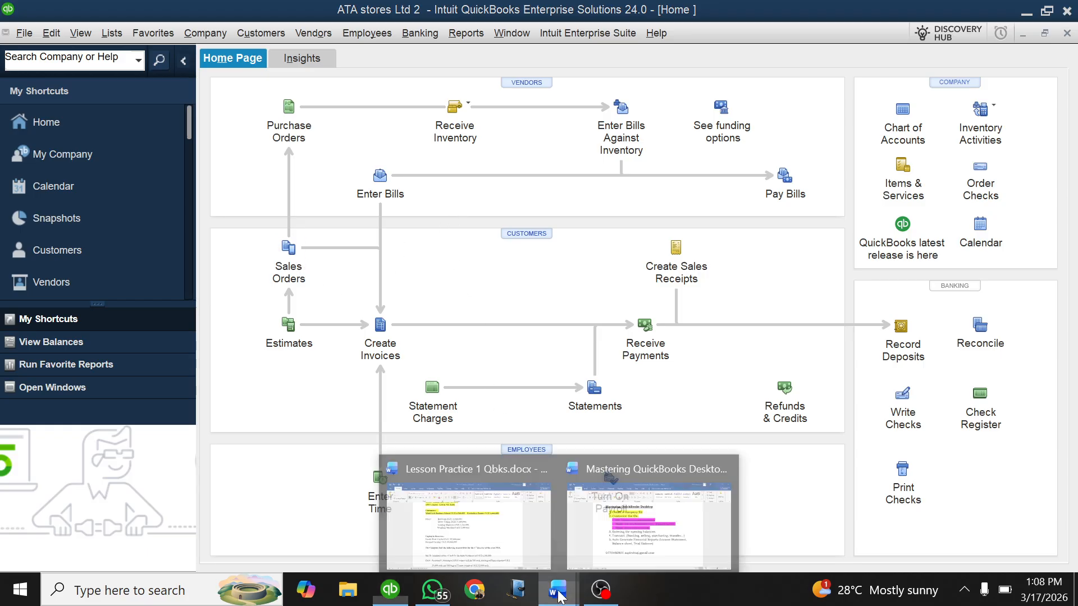
pyautogui.click(460, 526)
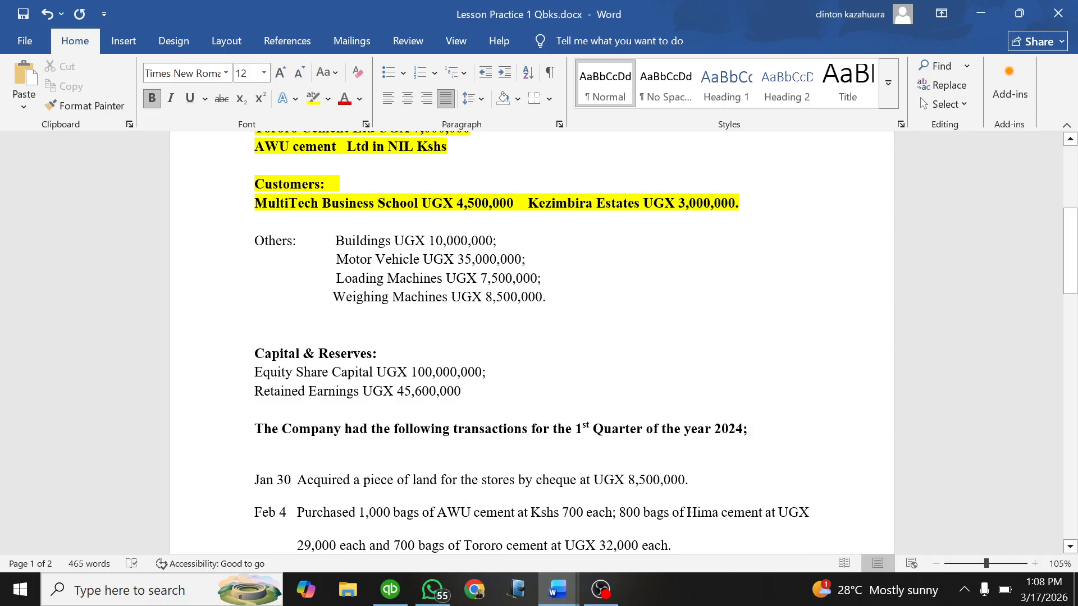
pyautogui.scroll(-1, 461, 526)
pyautogui.moveTo(550, 255); pyautogui.dragTo(335, 198)
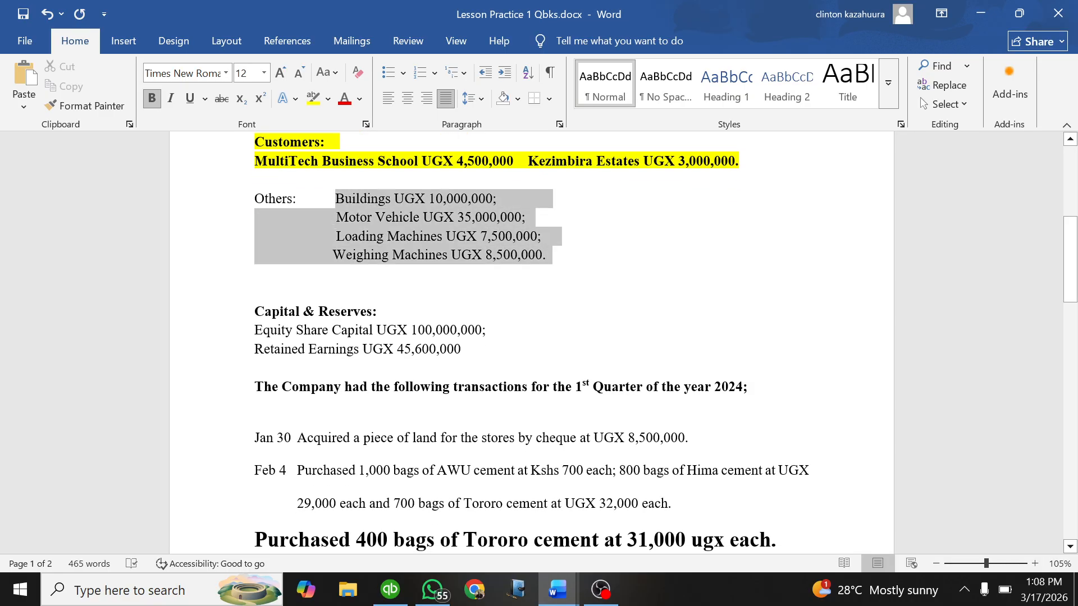
pyautogui.click(328, 99)
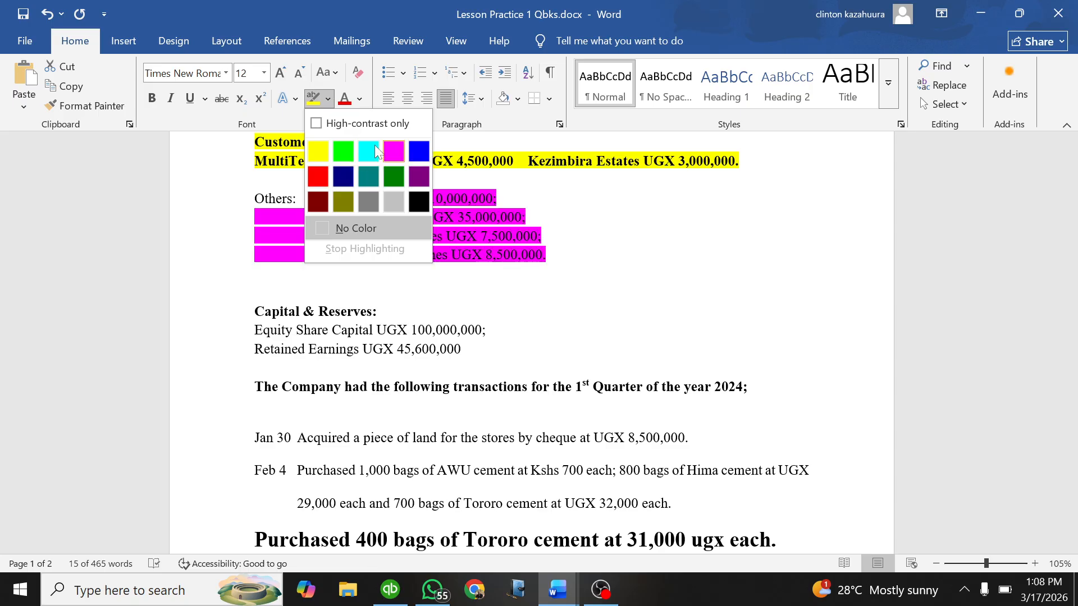
pyautogui.click(344, 151)
pyautogui.press('Right')
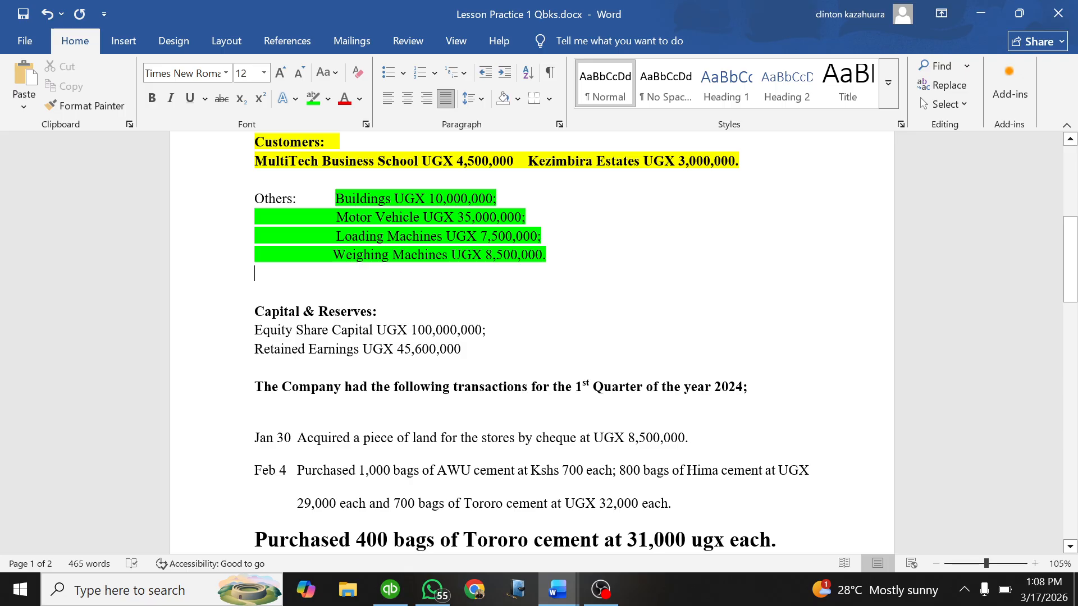
# Step: Return to QuickBooks and start a new account of type Fixed Asset in the Chart of Accounts
pyautogui.click(390, 589)
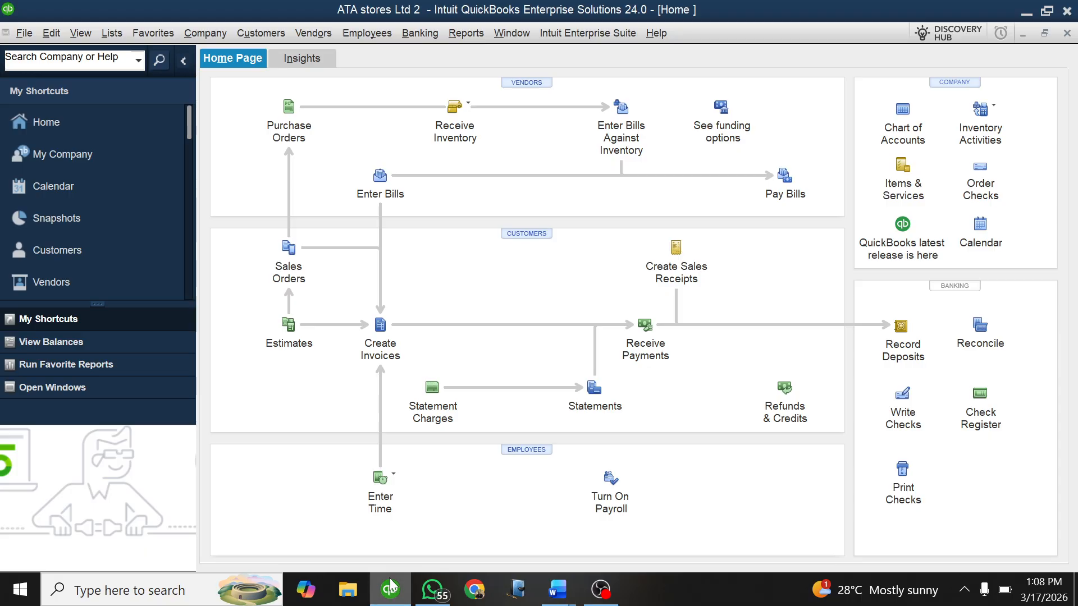
pyautogui.click(903, 110)
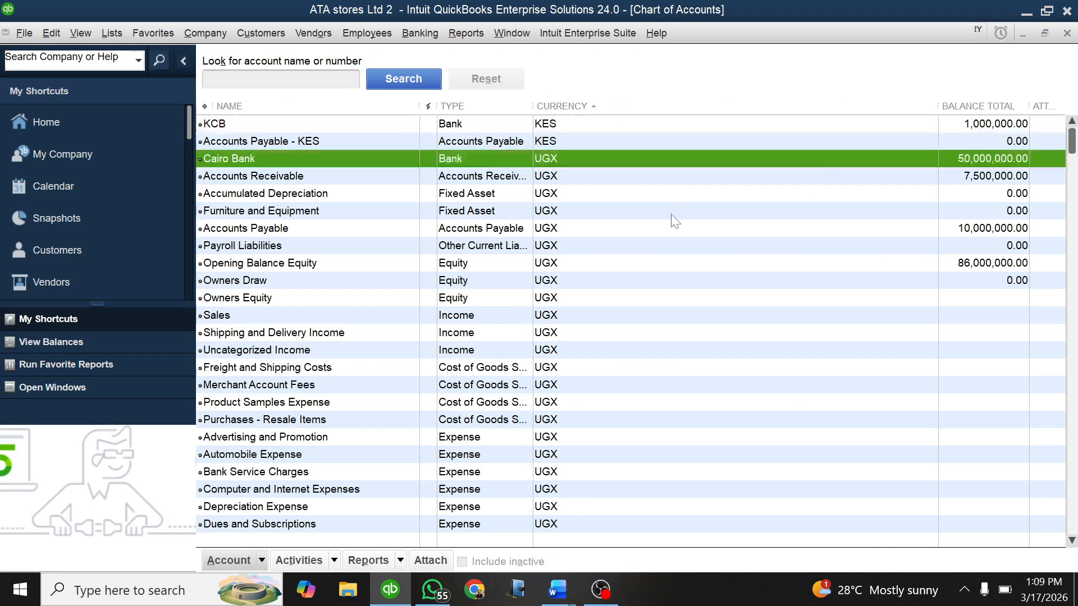
pyautogui.click(262, 560)
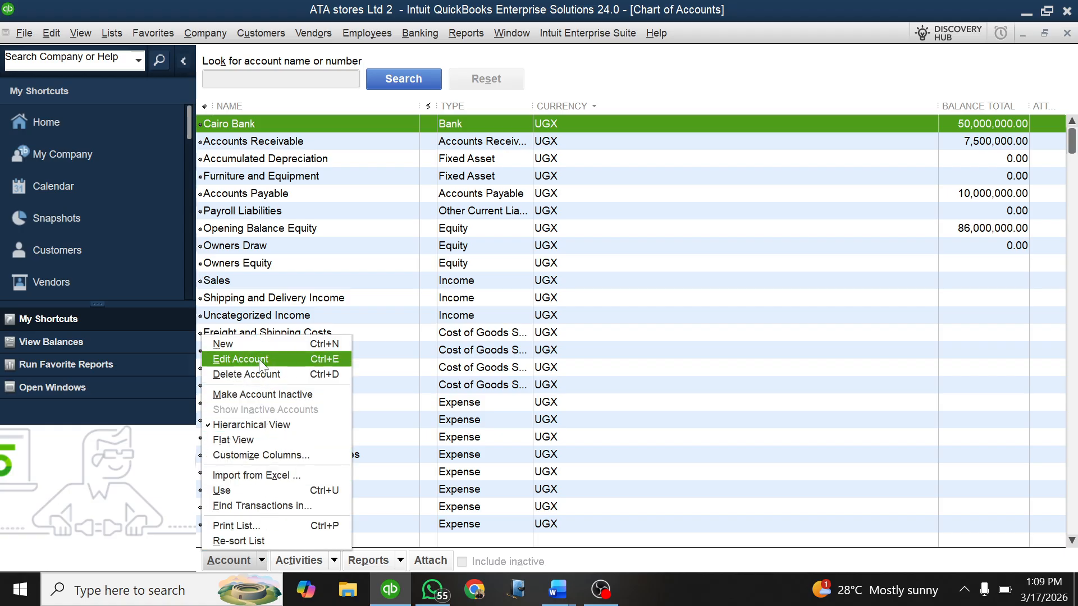
pyautogui.click(251, 344)
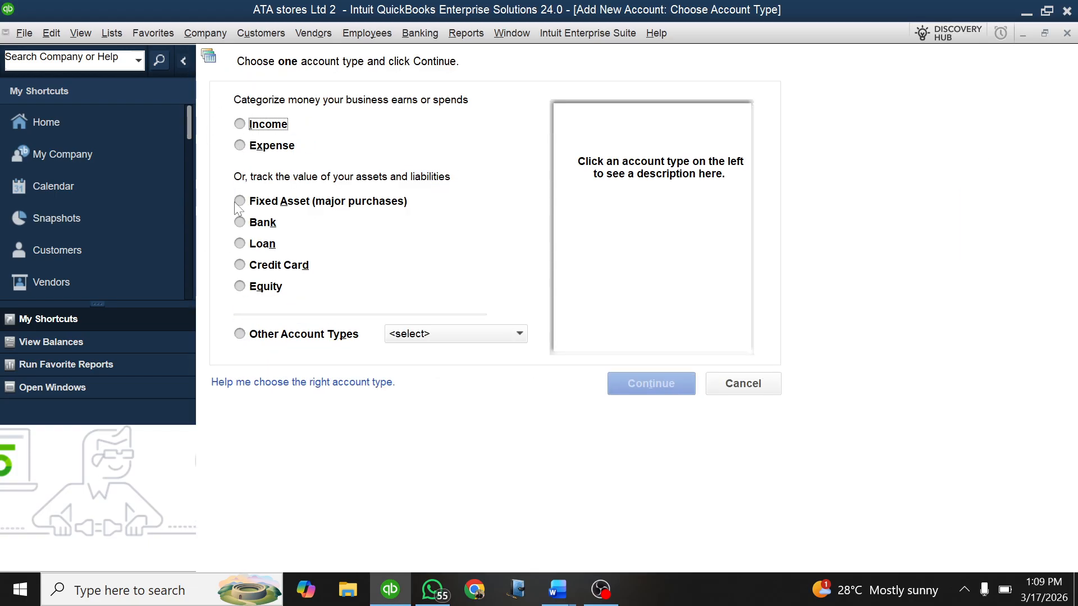
pyautogui.click(239, 202)
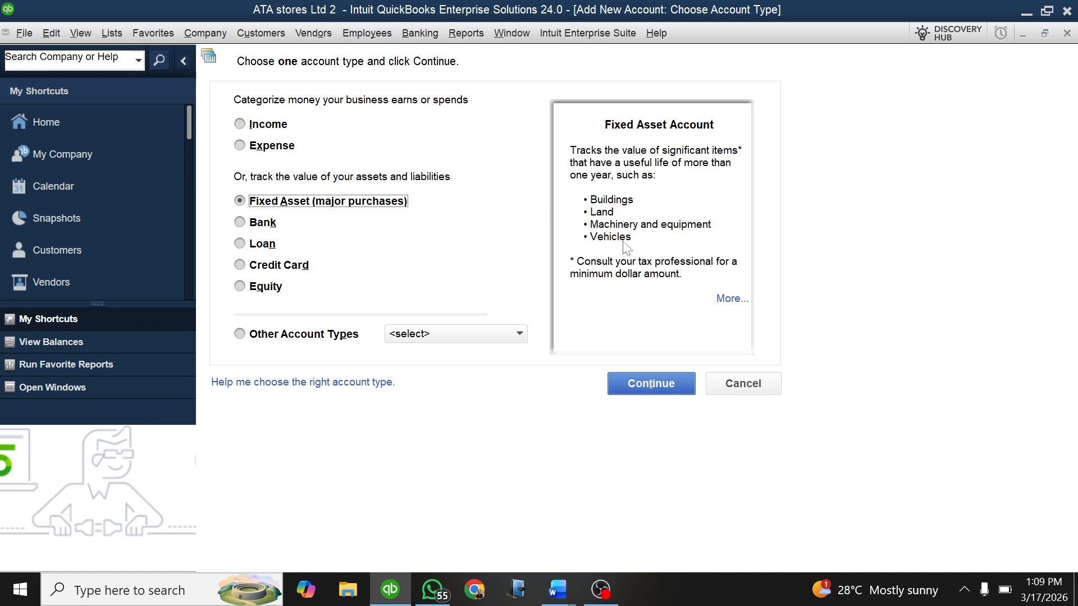
pyautogui.click(649, 383)
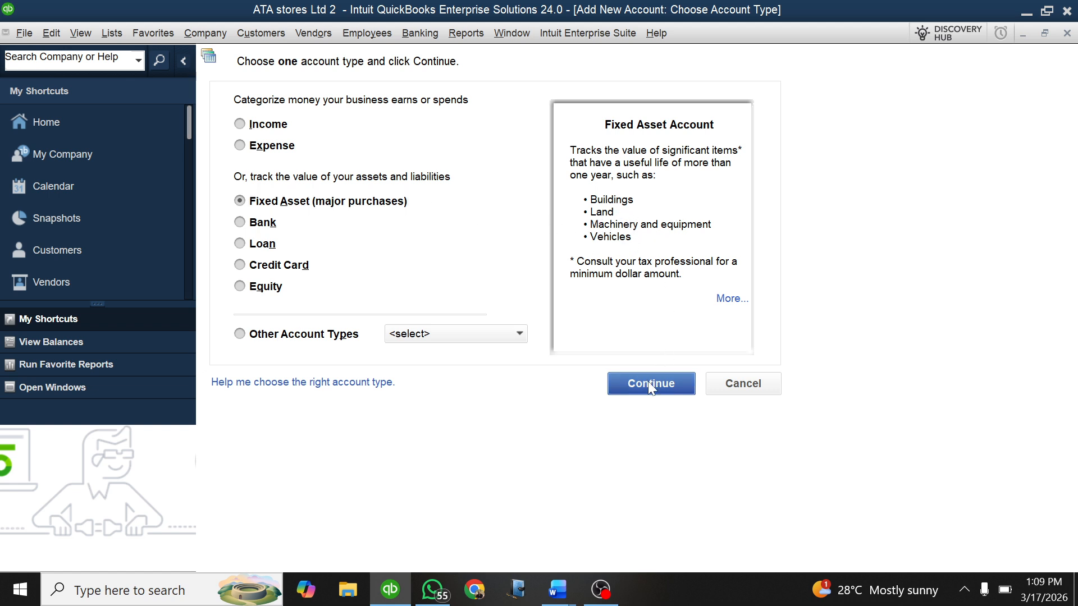
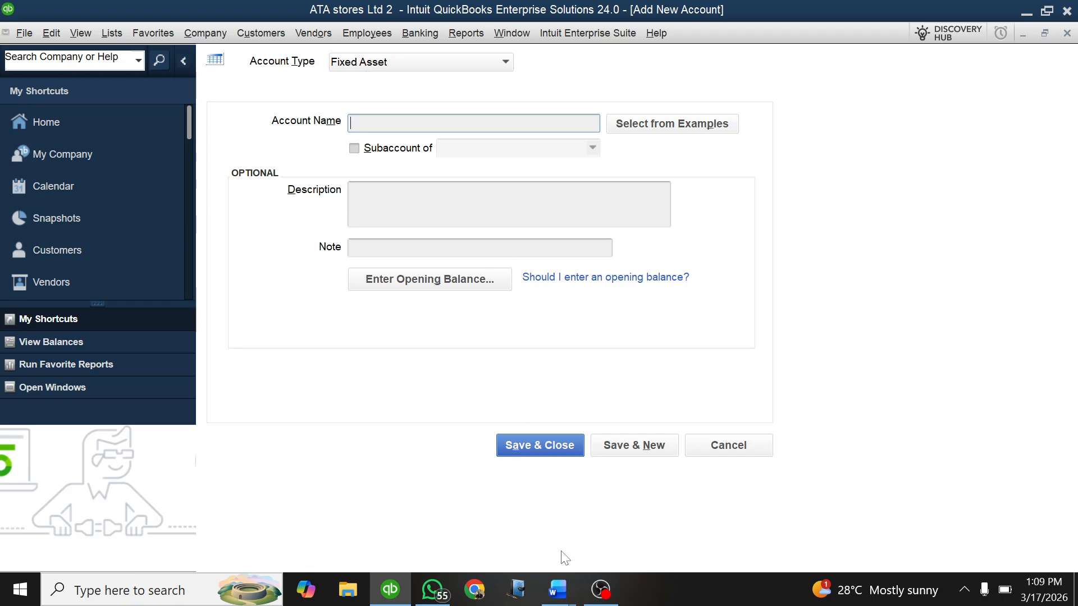
# Step: Check the Buildings item in the Word document, return to QuickBooks and name the new fixed asset account BUILDINGS
pyautogui.moveTo(550, 580)
pyautogui.click(488, 528)
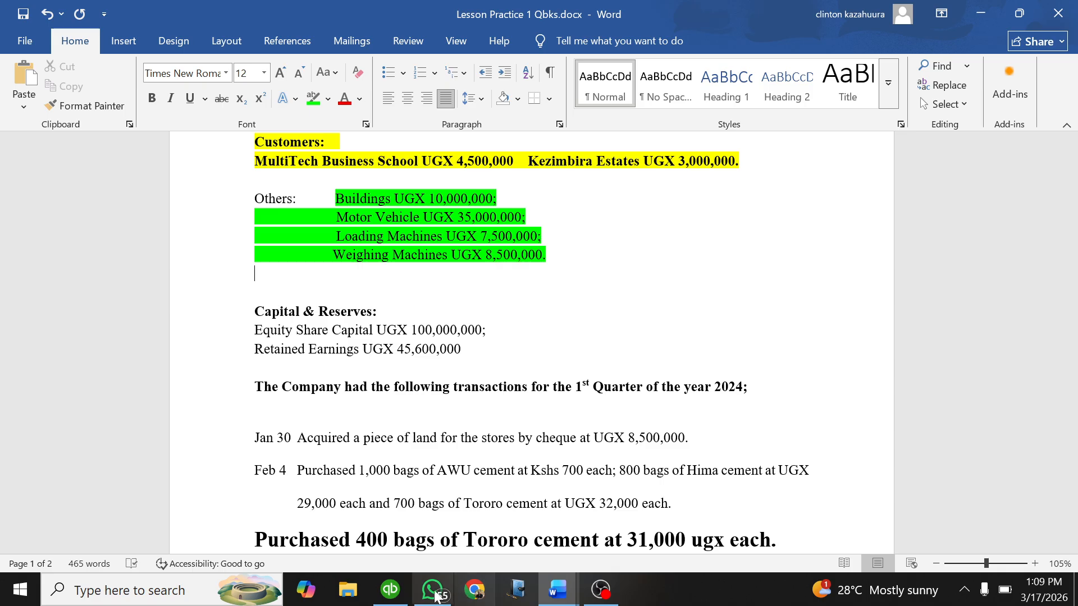
pyautogui.click(390, 589)
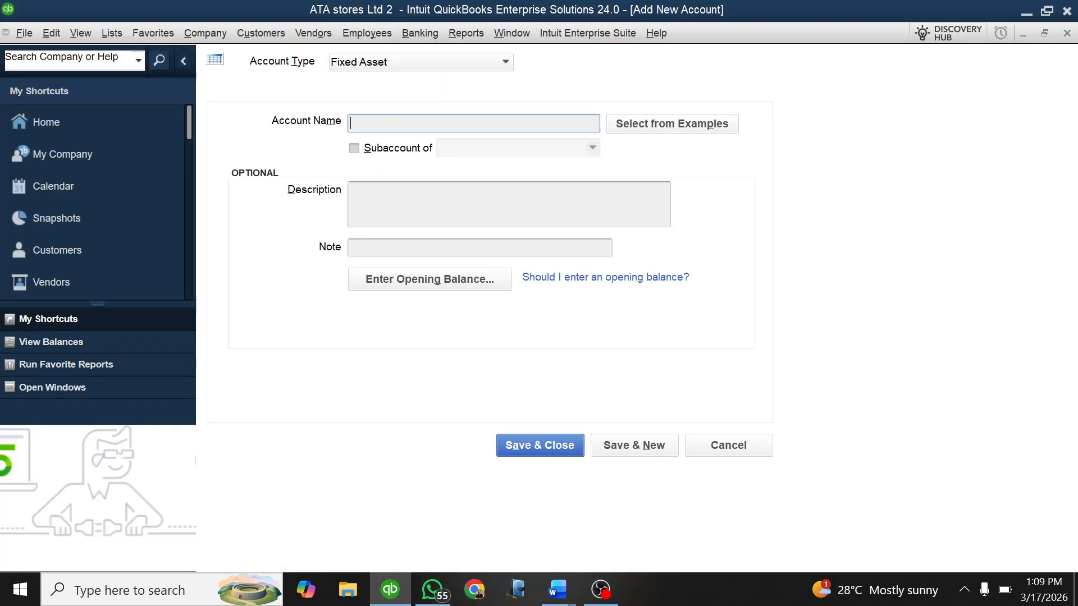
pyautogui.write('BUILDINGS')
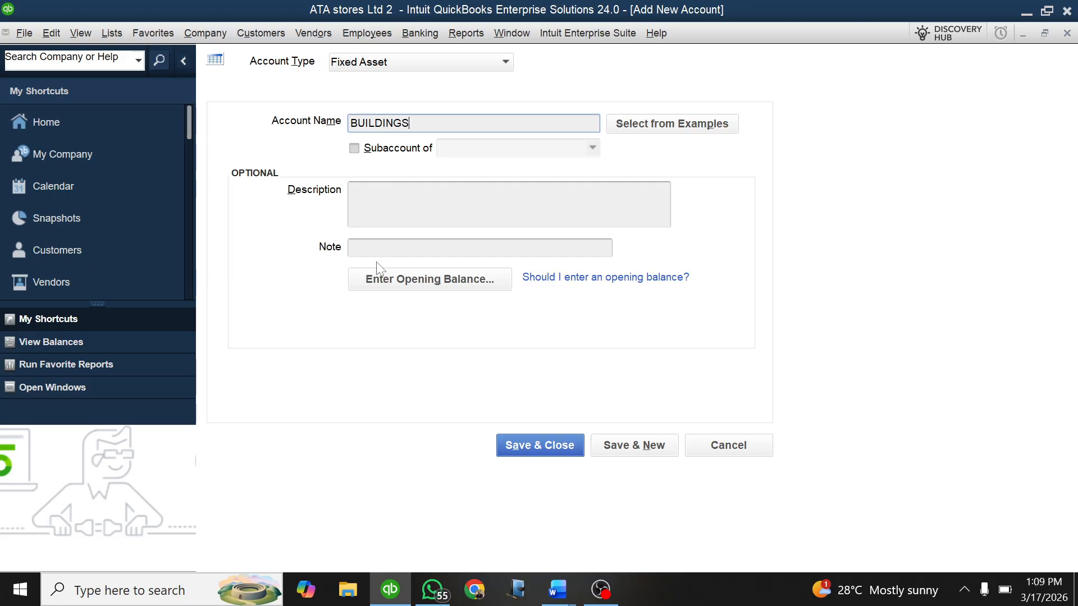
# Step: Give BUILDINGS an opening balance of 10,000,000 as of 01/01/2025, and save it with the past-date entry accepted, continuing to another new account
pyautogui.click(379, 277)
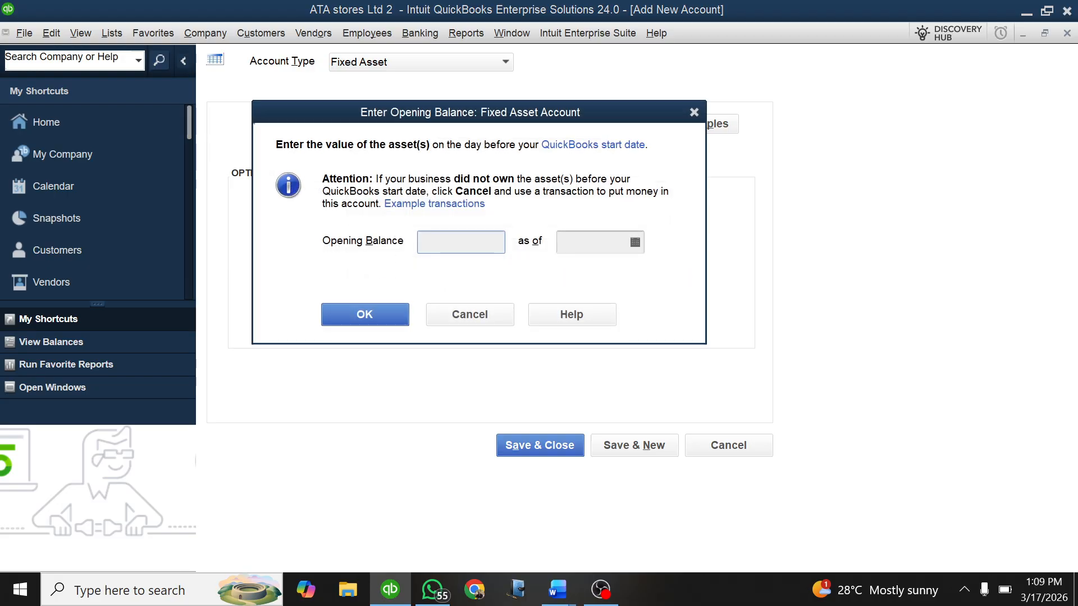
pyautogui.write('10000000')
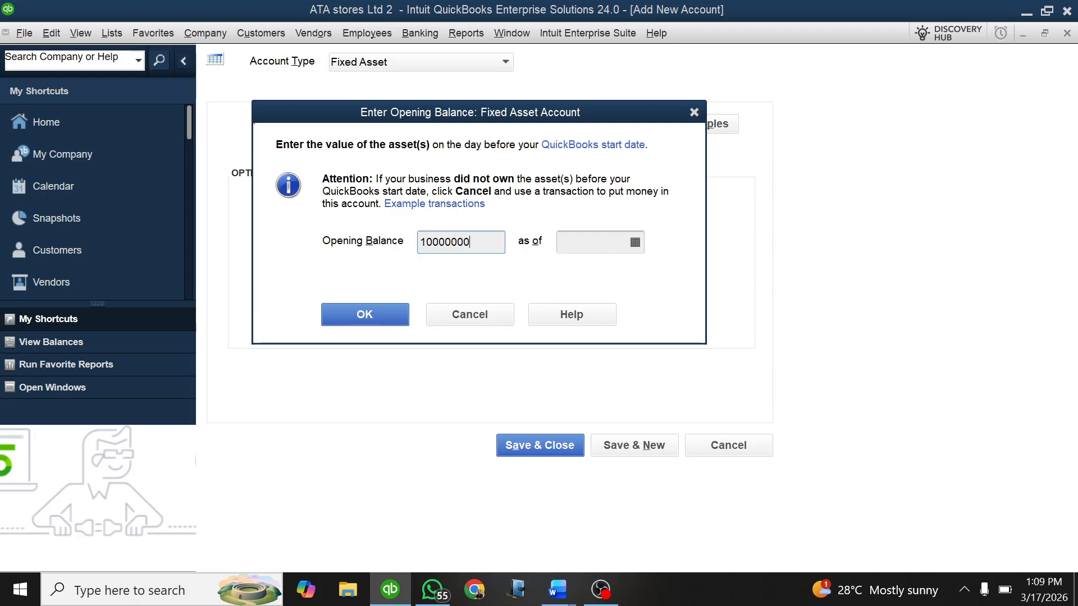
pyautogui.click(635, 242)
pyautogui.click(574, 270)
pyautogui.click(574, 271)
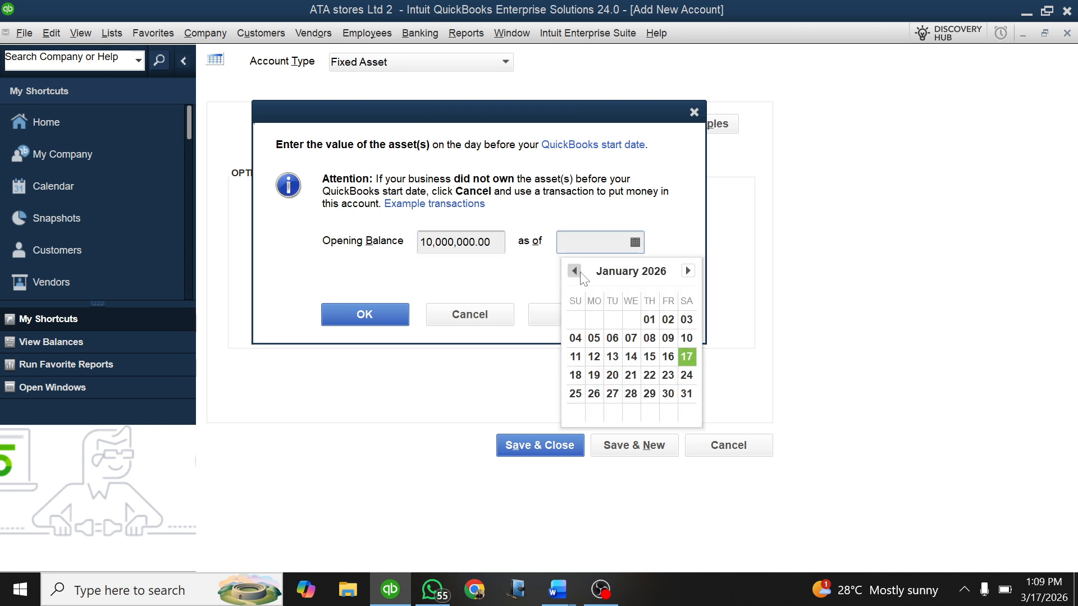
pyautogui.click(580, 274)
pyautogui.click(580, 275)
pyautogui.click(580, 274)
pyautogui.click(580, 275)
pyautogui.click(580, 274)
pyautogui.click(580, 274)
pyautogui.click(580, 274)
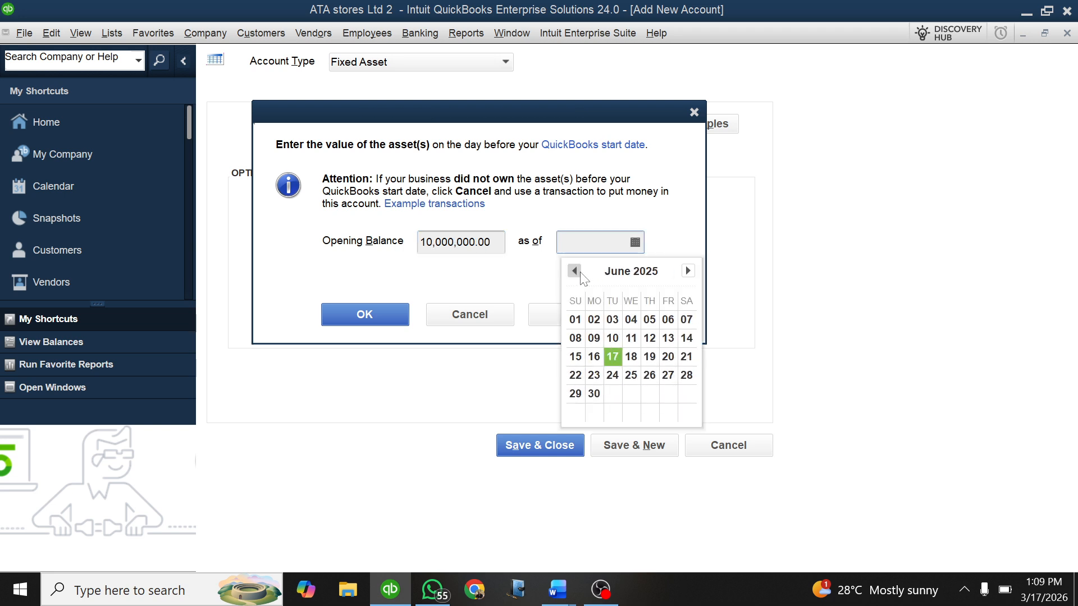
pyautogui.click(582, 275)
pyautogui.click(581, 275)
pyautogui.click(581, 275)
pyautogui.click(582, 275)
pyautogui.click(581, 275)
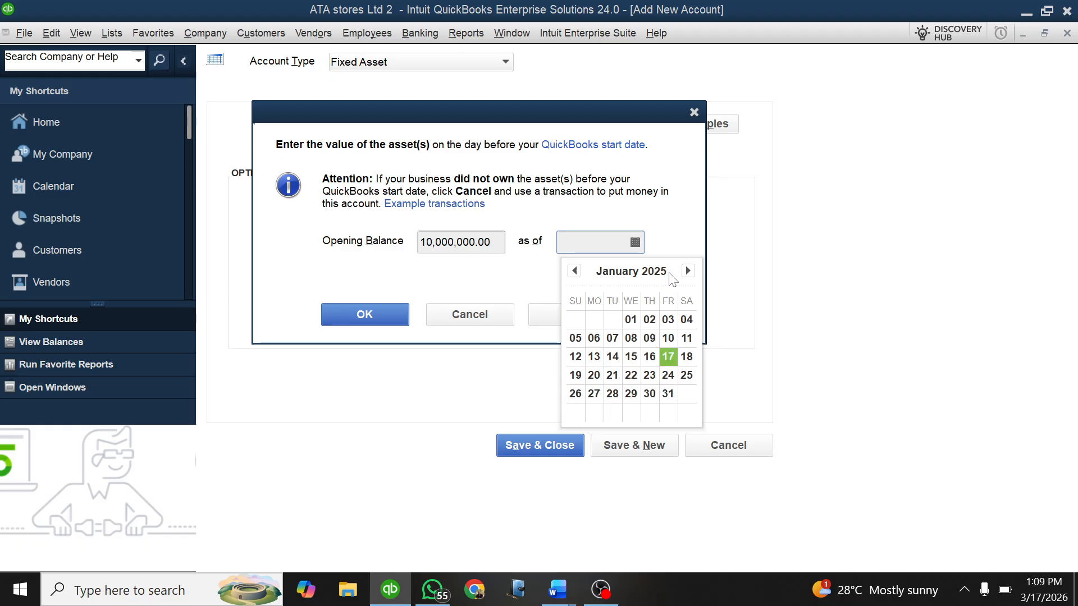
pyautogui.click(630, 319)
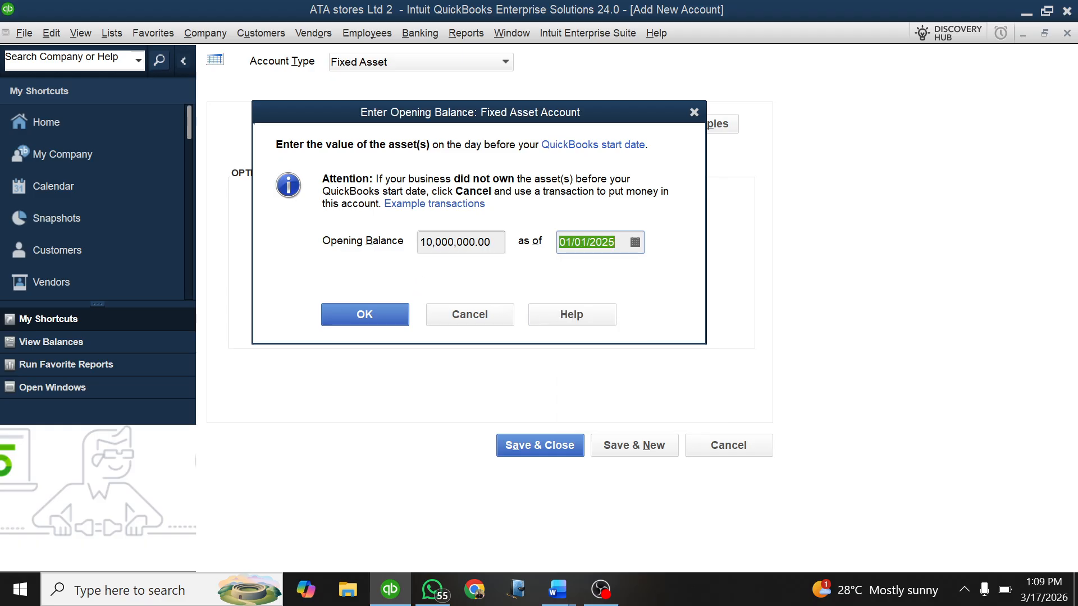
pyautogui.click(361, 318)
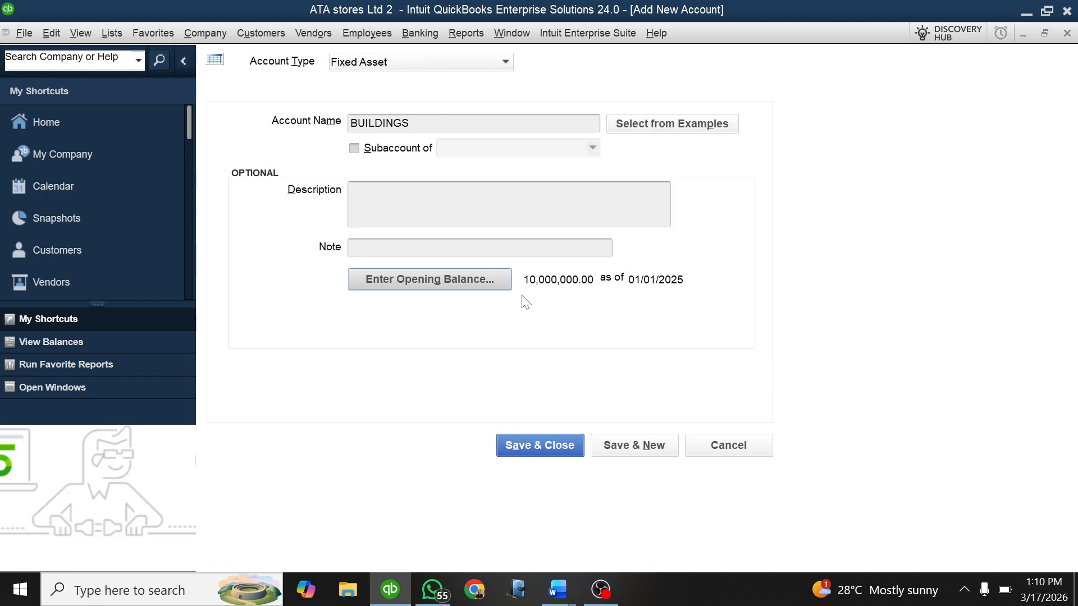
pyautogui.click(619, 454)
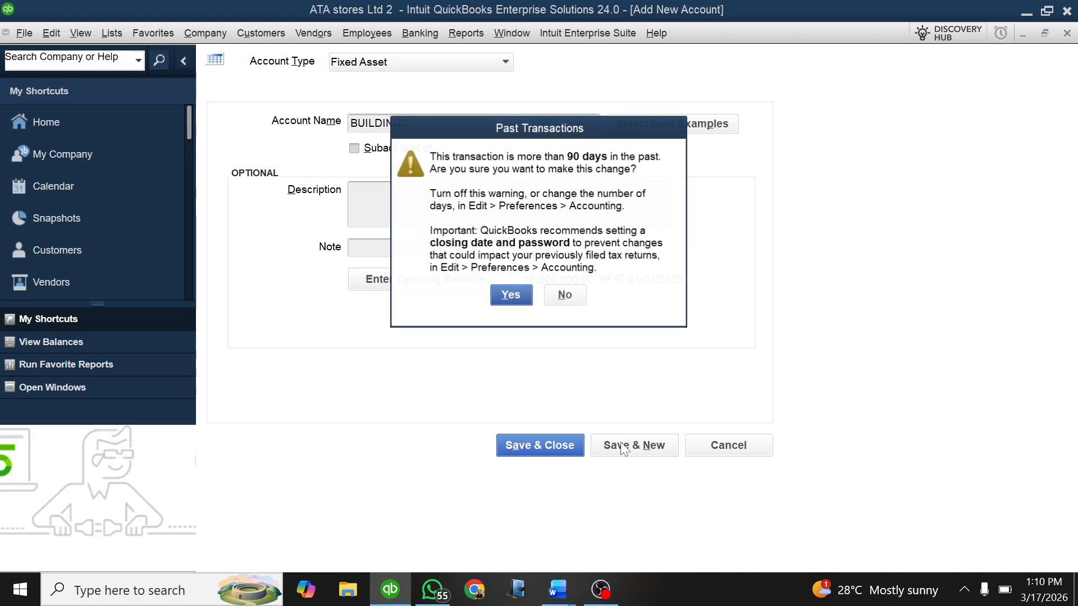
pyautogui.click(511, 294)
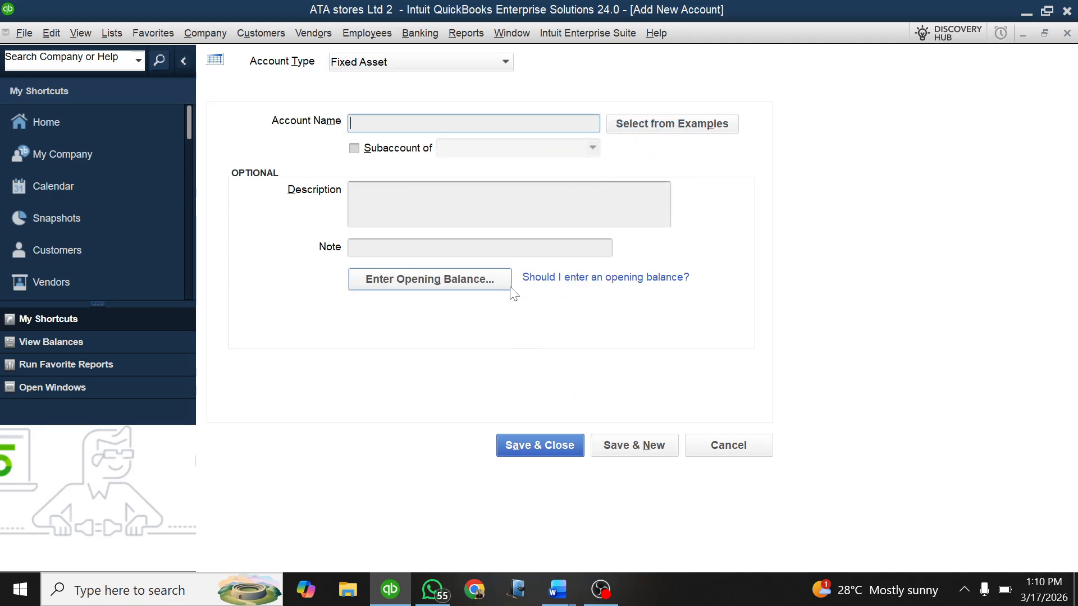
# Step: Name the next fixed asset account MOTORVEHICLES, consulting the Word document for the Motor Vehicle name and amount before returning to QuickBooks
pyautogui.click(556, 595)
pyautogui.click(468, 530)
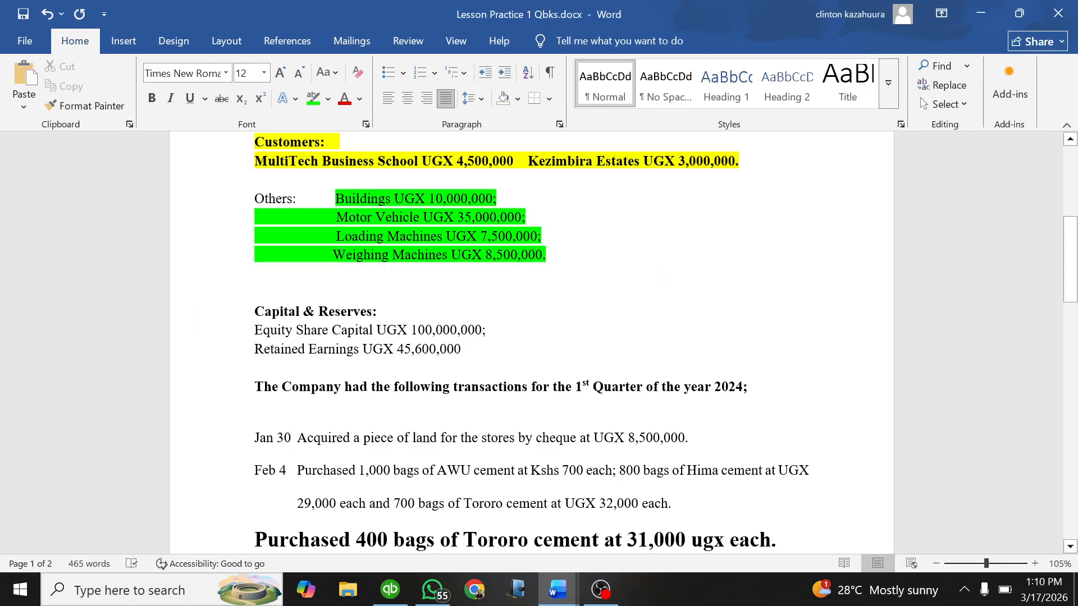
pyautogui.click(390, 589)
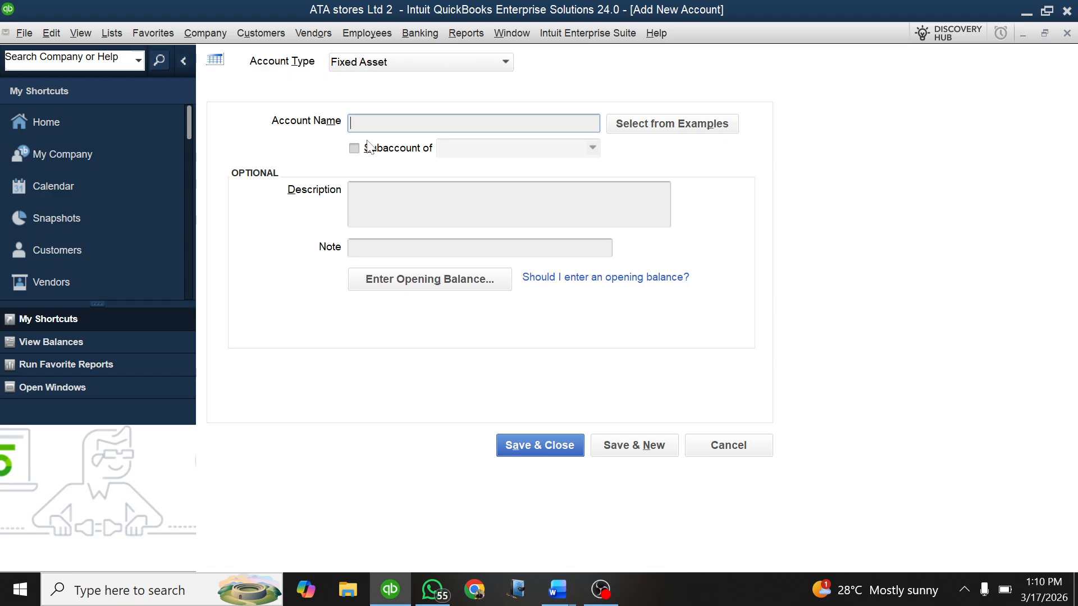
pyautogui.write('MOTORVEHICLES')
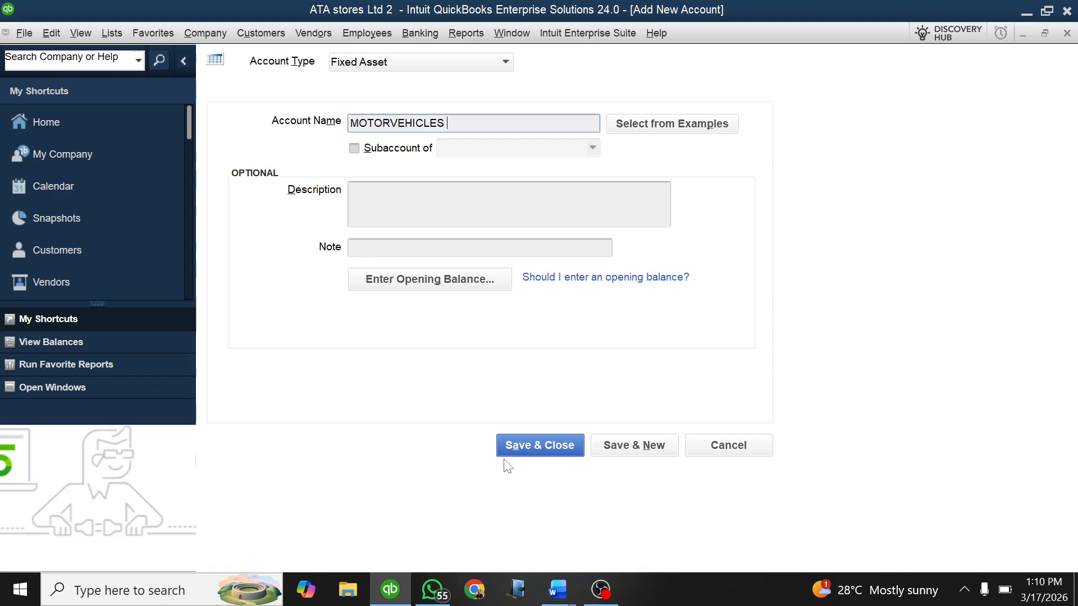
pyautogui.moveTo(558, 589)
pyautogui.click(460, 496)
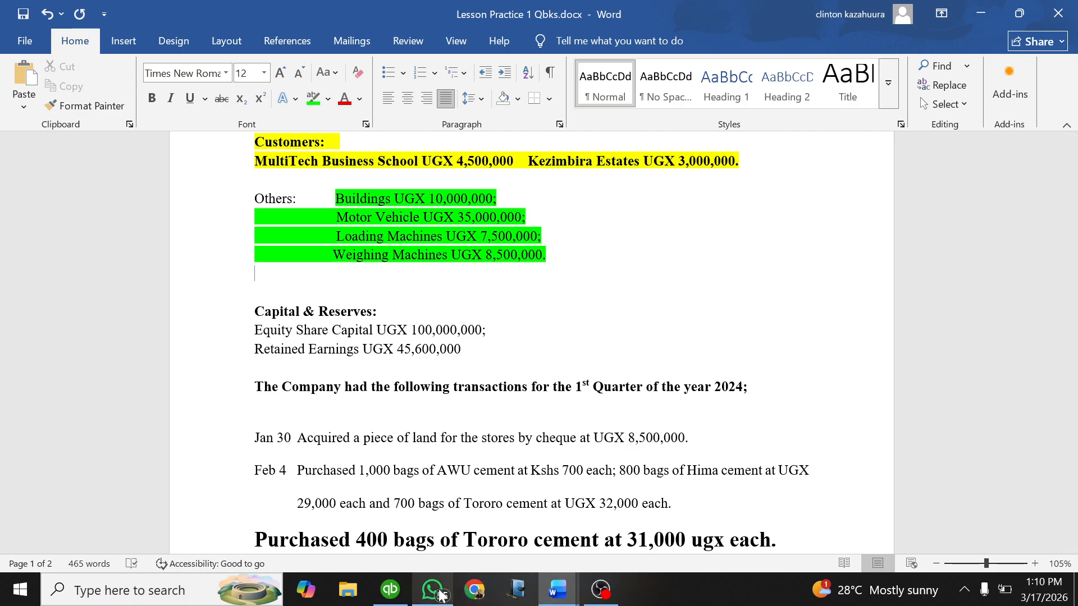
pyautogui.click(390, 590)
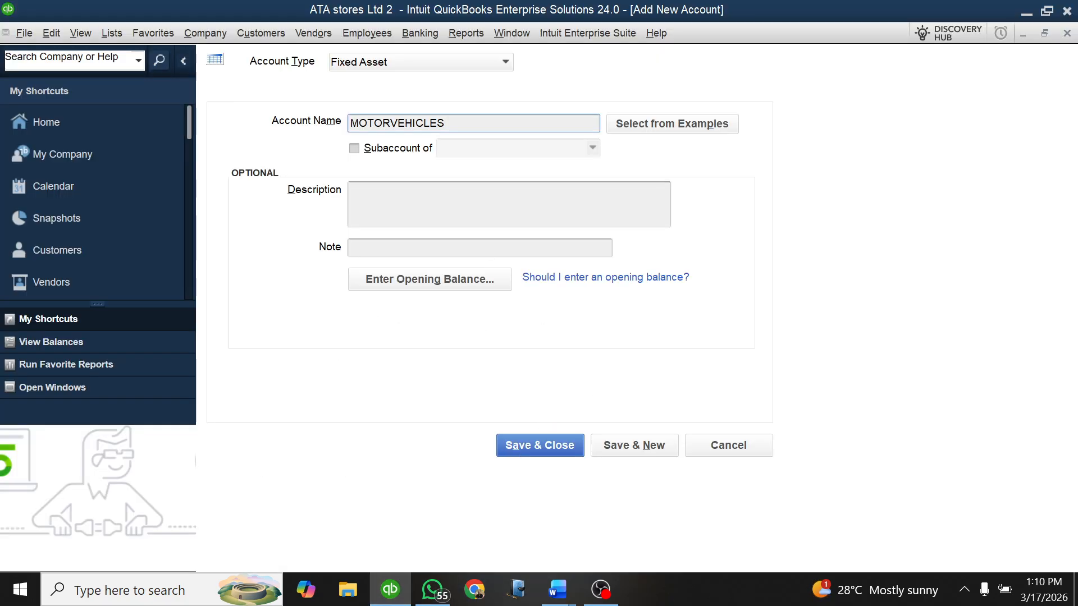
# Step: Give MOTORVEHICLES an opening balance of 35,000,000 as of 01/01/2025, and save it with the past-date entry accepted, continuing to another new account
pyautogui.click(427, 279)
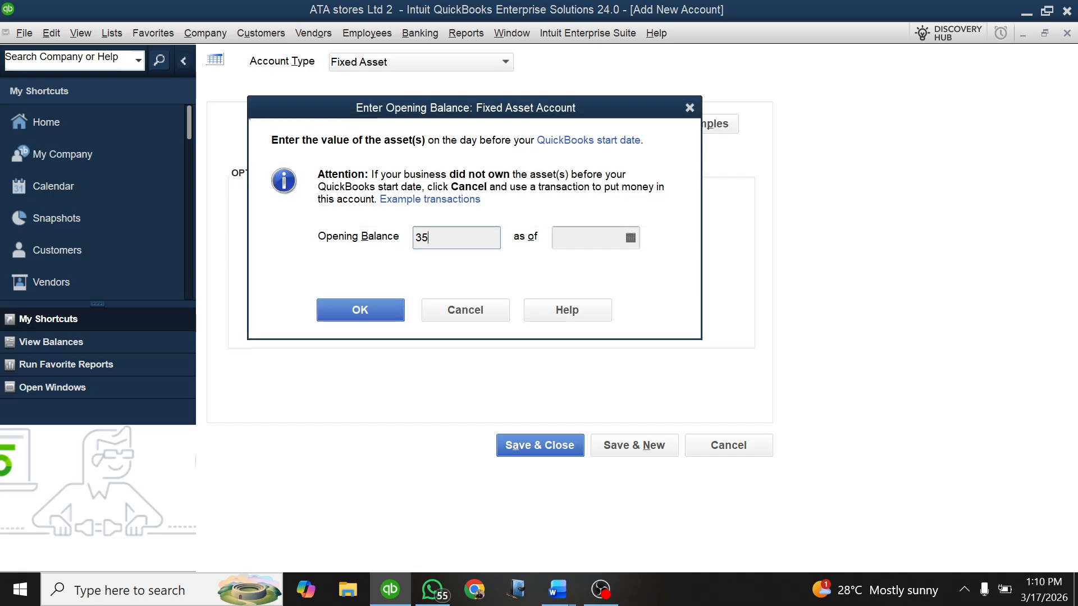
pyautogui.write('35000000')
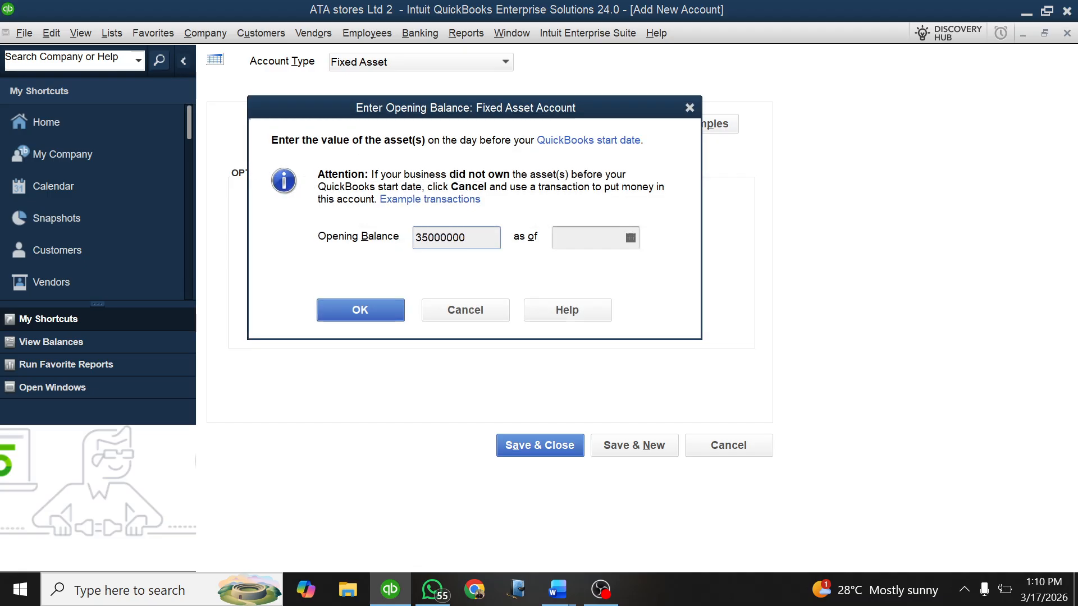
pyautogui.click(630, 239)
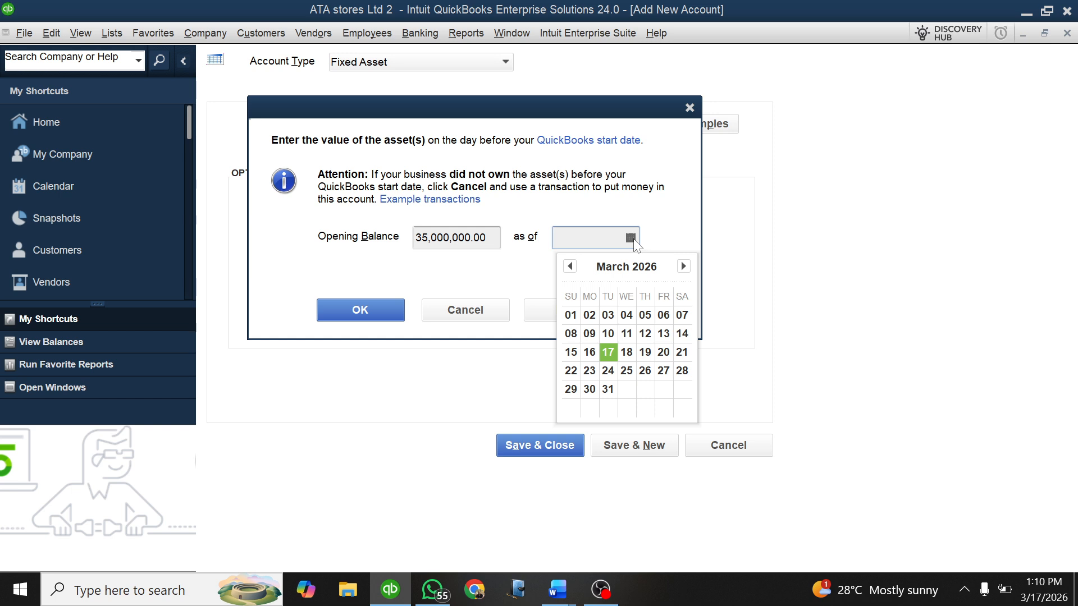
pyautogui.click(569, 266)
pyautogui.click(569, 266)
pyautogui.click(570, 266)
pyautogui.click(569, 266)
pyautogui.click(570, 266)
pyautogui.click(570, 266)
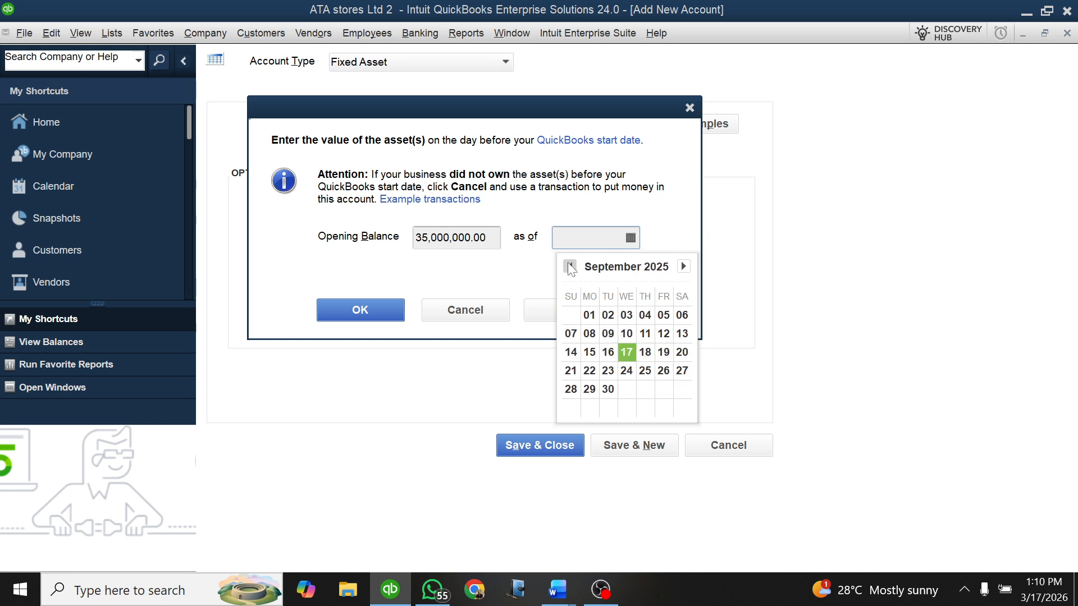
pyautogui.click(569, 266)
pyautogui.click(569, 266)
pyautogui.click(570, 266)
pyautogui.click(569, 266)
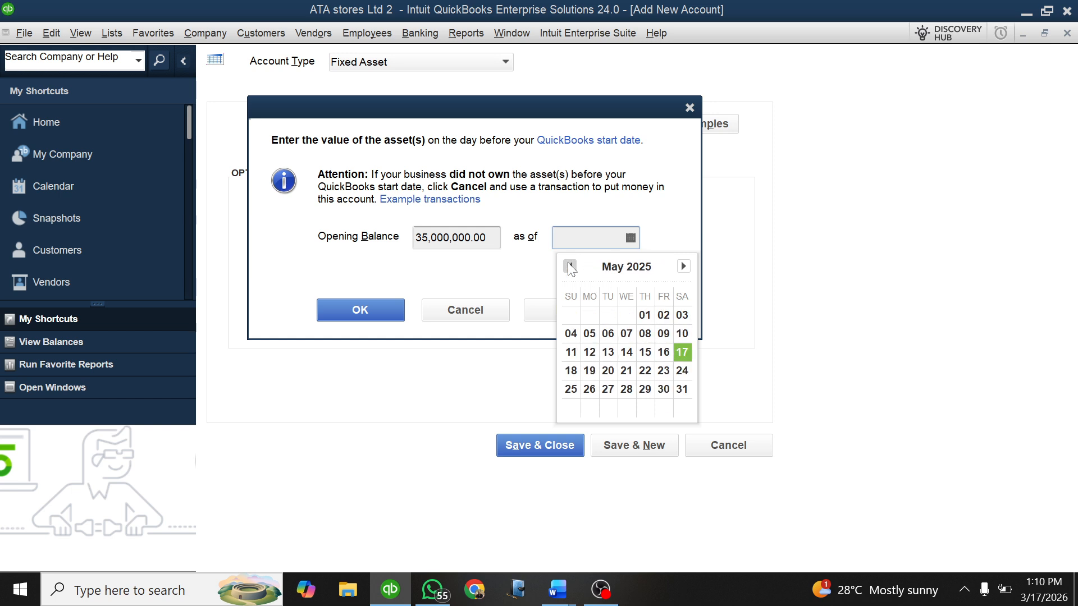
pyautogui.click(569, 266)
pyautogui.click(570, 266)
pyautogui.click(569, 266)
pyautogui.click(569, 266)
pyautogui.click(570, 266)
pyautogui.click(570, 266)
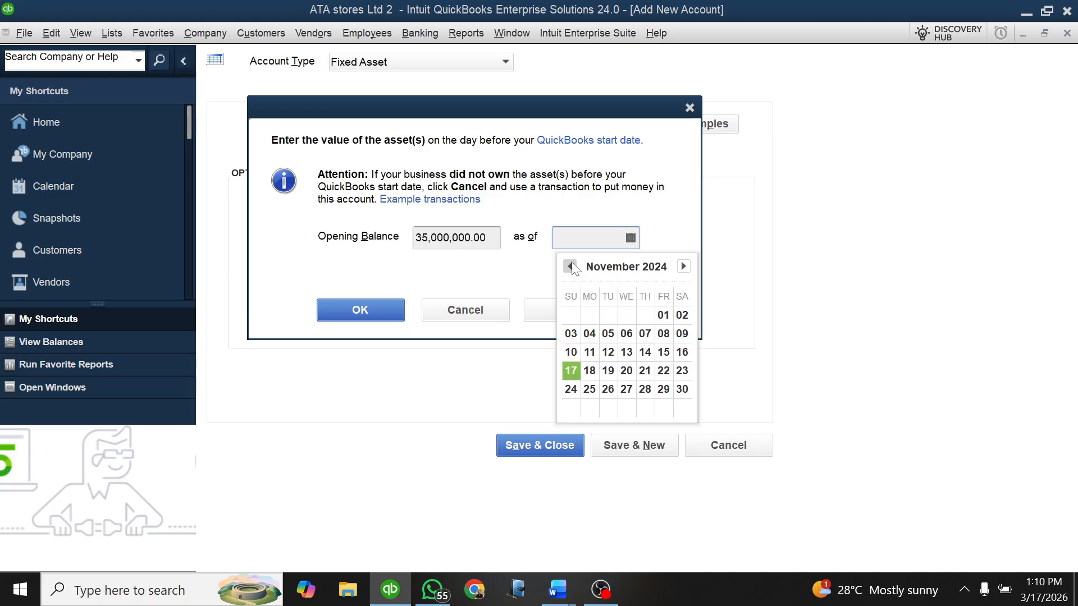
pyautogui.click(682, 266)
pyautogui.click(682, 266)
pyautogui.click(627, 314)
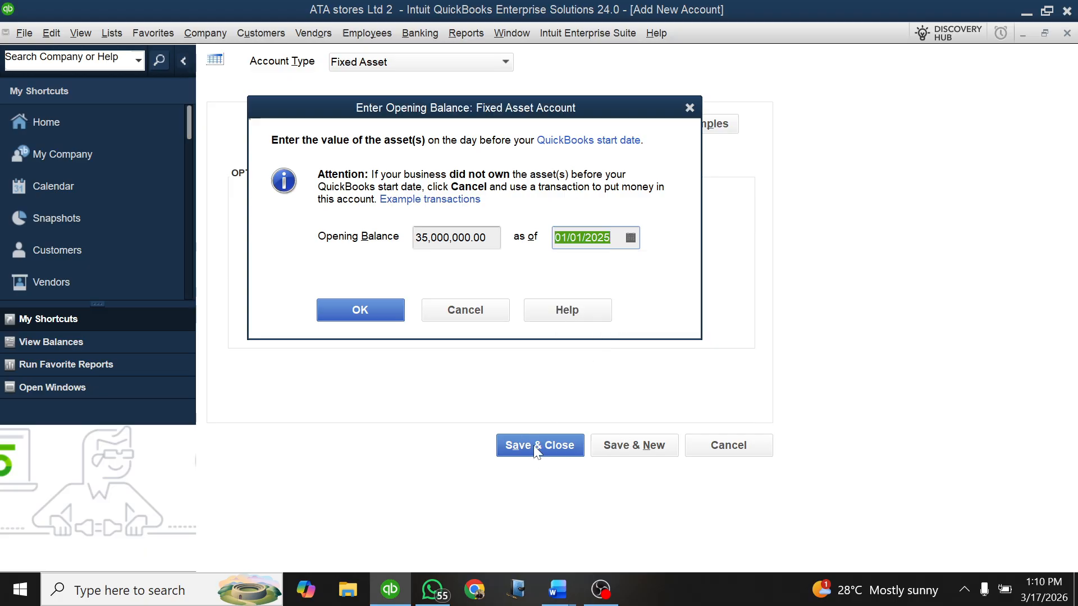
pyautogui.click(366, 310)
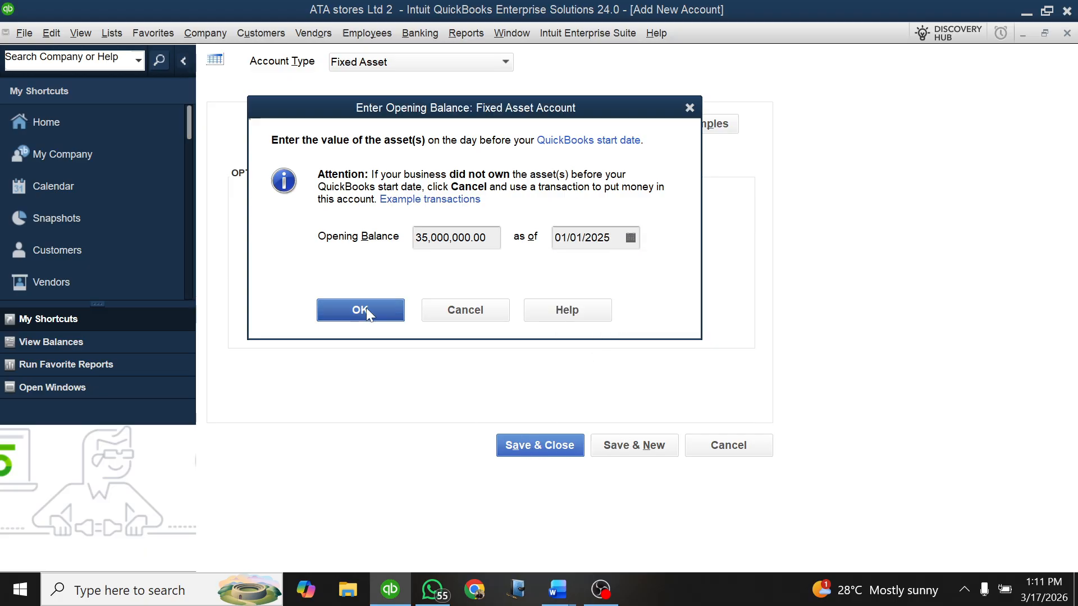
pyautogui.click(627, 446)
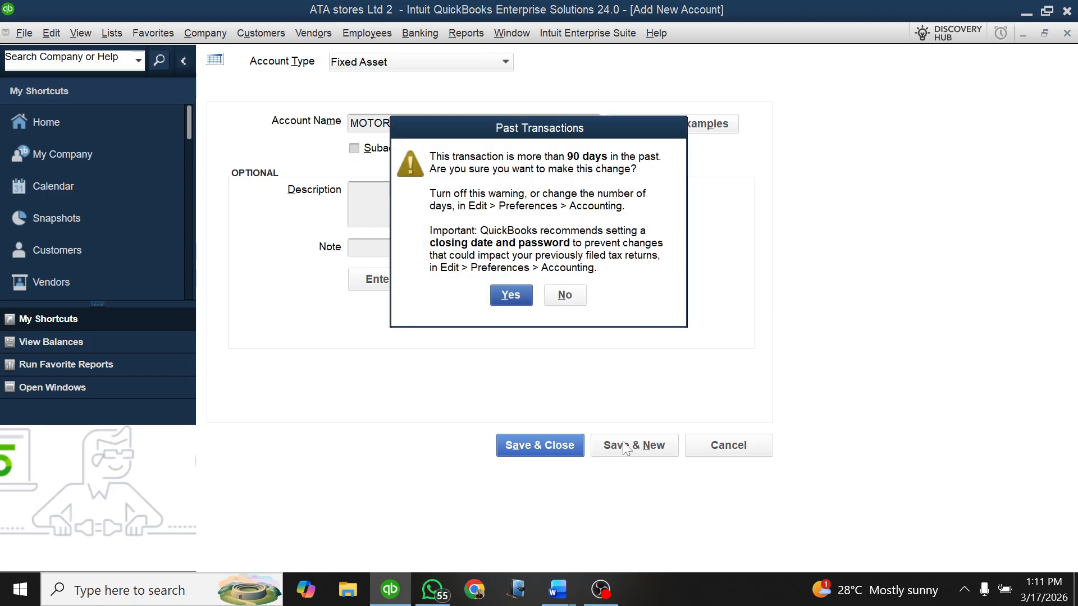
pyautogui.click(525, 299)
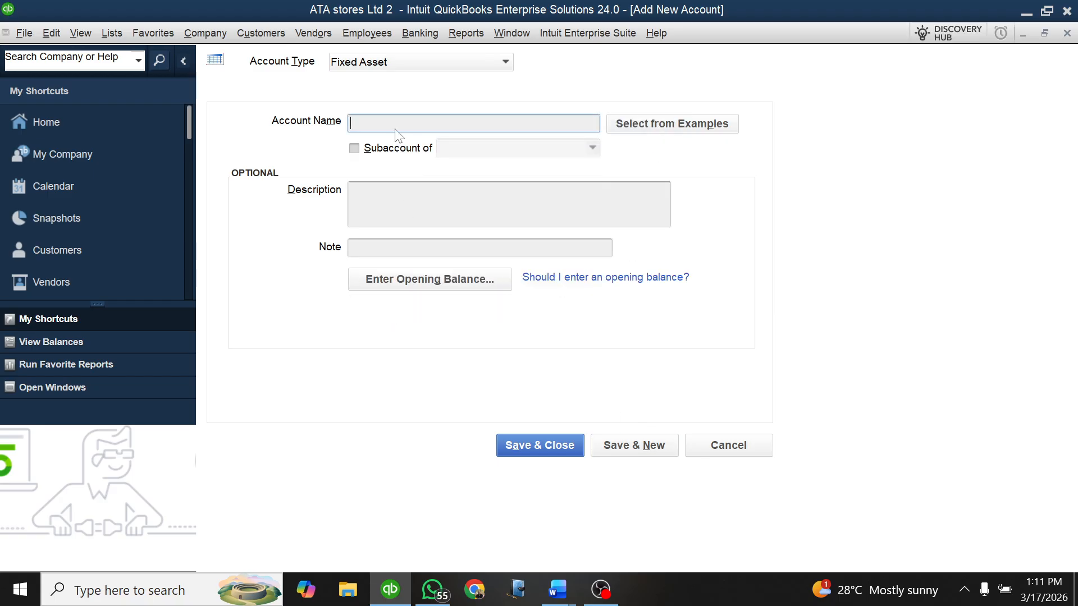
# Step: Check the next Others item in the Word document and name the new QuickBooks fixed asset account LOADING MACHINES in capitals
pyautogui.moveTo(557, 590)
pyautogui.click(473, 515)
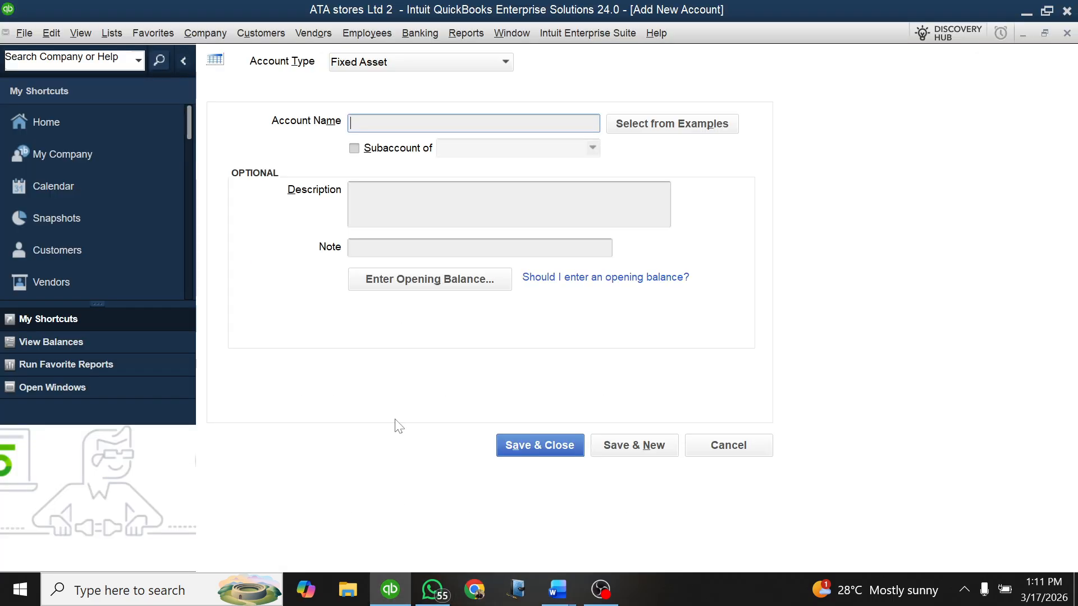
pyautogui.click(390, 589)
pyautogui.write('IOA')
pyautogui.write('DING mACHINE')
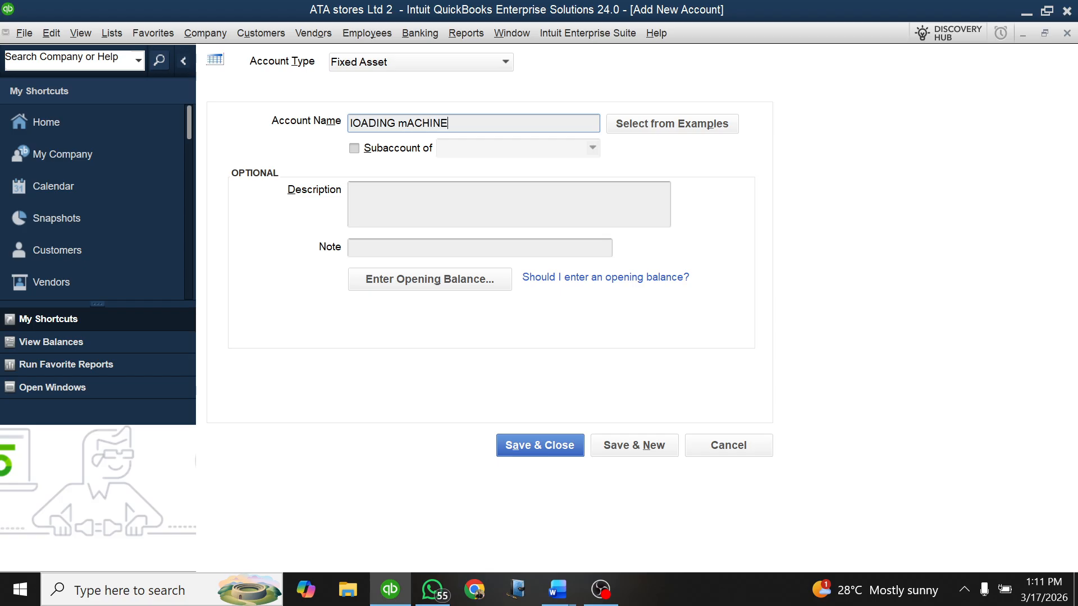
pyautogui.write('S')
pyautogui.press('BackSpace')
pyautogui.press('BackSpace')
pyautogui.press('BackSpace')
pyautogui.press('BackSpace')
pyautogui.press('BackSpace')
pyautogui.press('BackSpace')
pyautogui.press('BackSpace')
pyautogui.press('BackSpace')
pyautogui.press('BackSpace')
pyautogui.press('BackSpace')
pyautogui.press('BackSpace')
pyautogui.press('BackSpace')
pyautogui.press('BackSpace')
pyautogui.press('BackSpace')
pyautogui.press('BackSpace')
pyautogui.press('BackSpace')
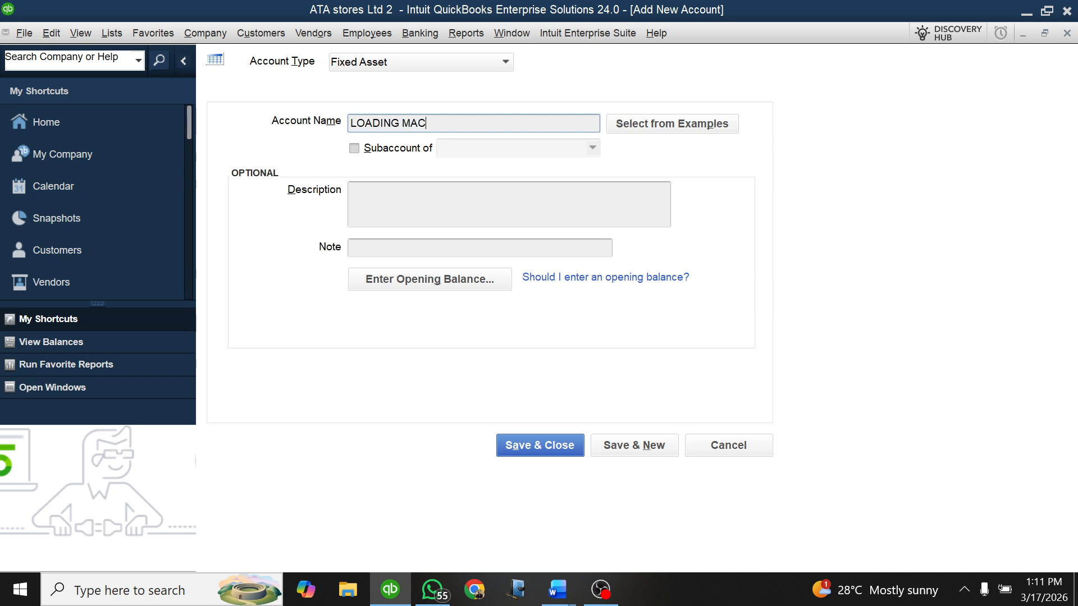
pyautogui.write('NES')
# Step: Give LOADING MACHINES an opening balance of 7,500,000 as of 01/01/2025, and save it with the past-date entry accepted, continuing to another new account
pyautogui.click(430, 279)
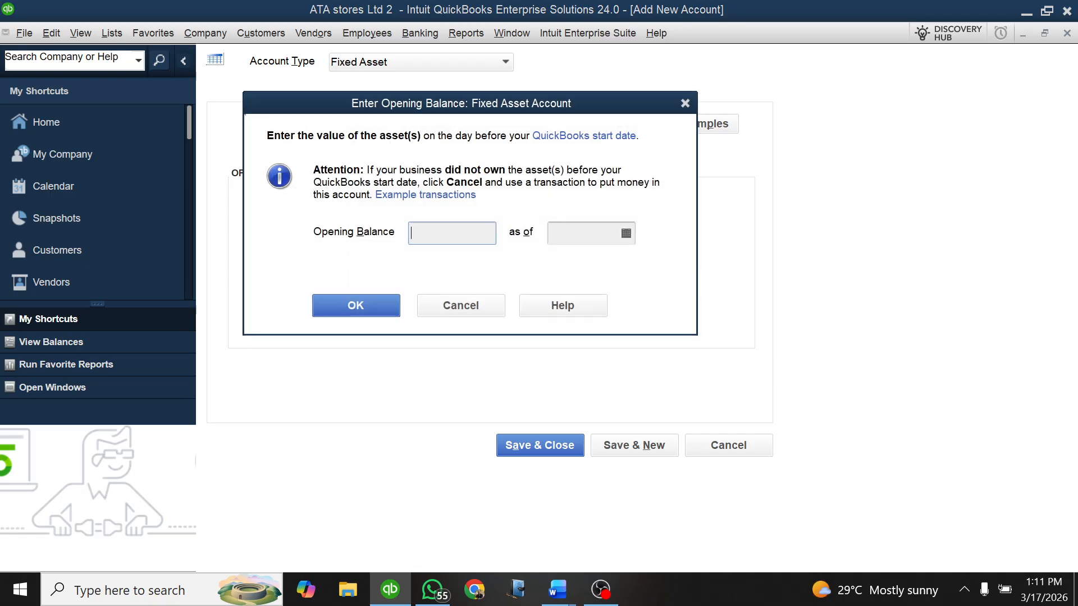
pyautogui.write('7500000')
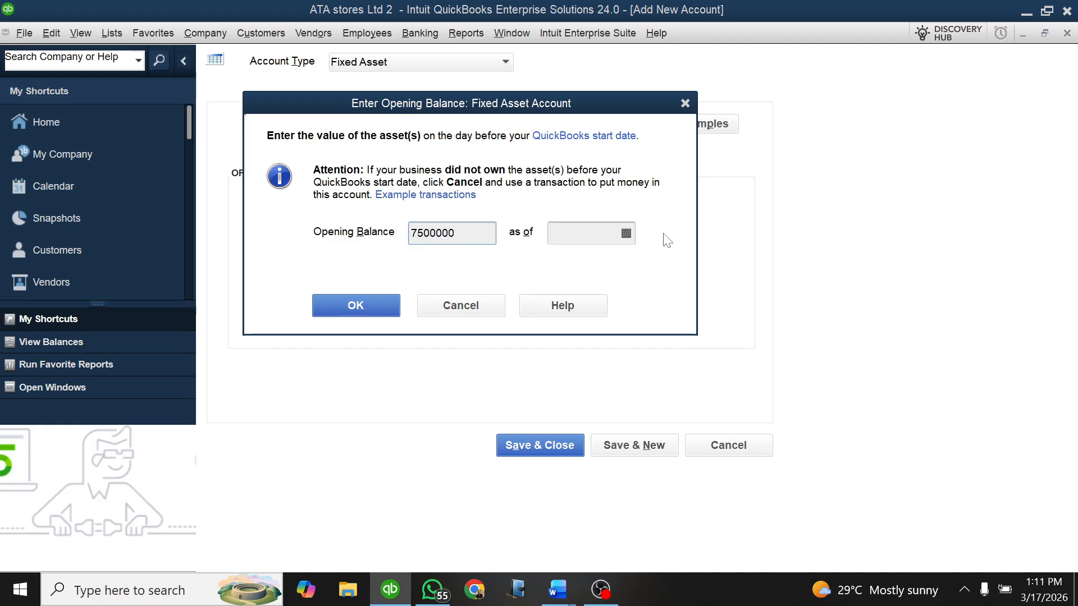
pyautogui.click(626, 233)
pyautogui.click(565, 262)
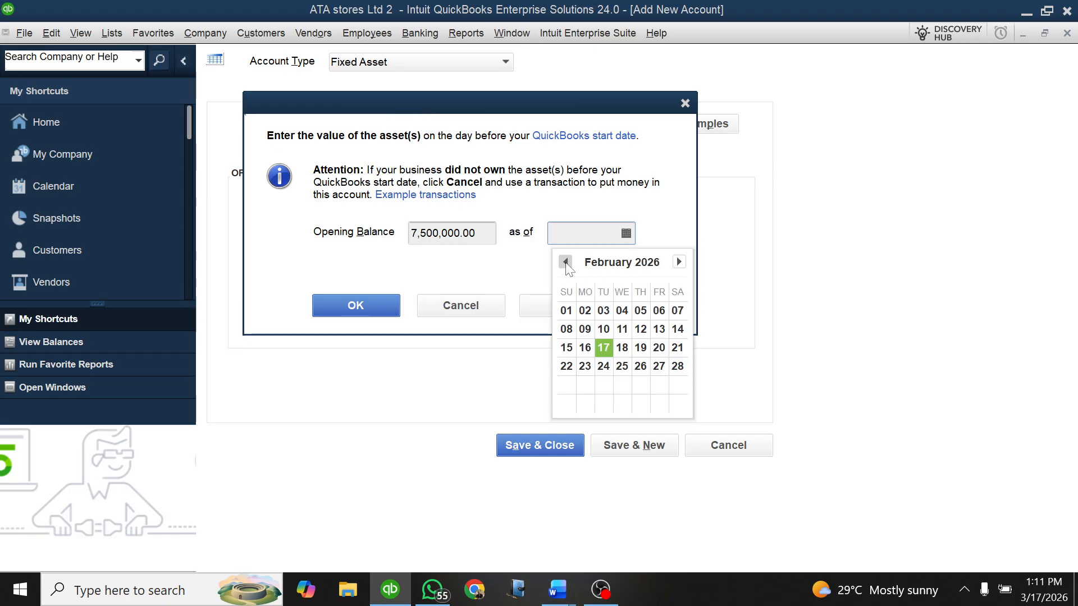
pyautogui.click(565, 262)
pyautogui.click(565, 262)
pyautogui.click(565, 262)
pyautogui.click(566, 262)
pyautogui.click(565, 262)
pyautogui.click(566, 262)
pyautogui.click(565, 263)
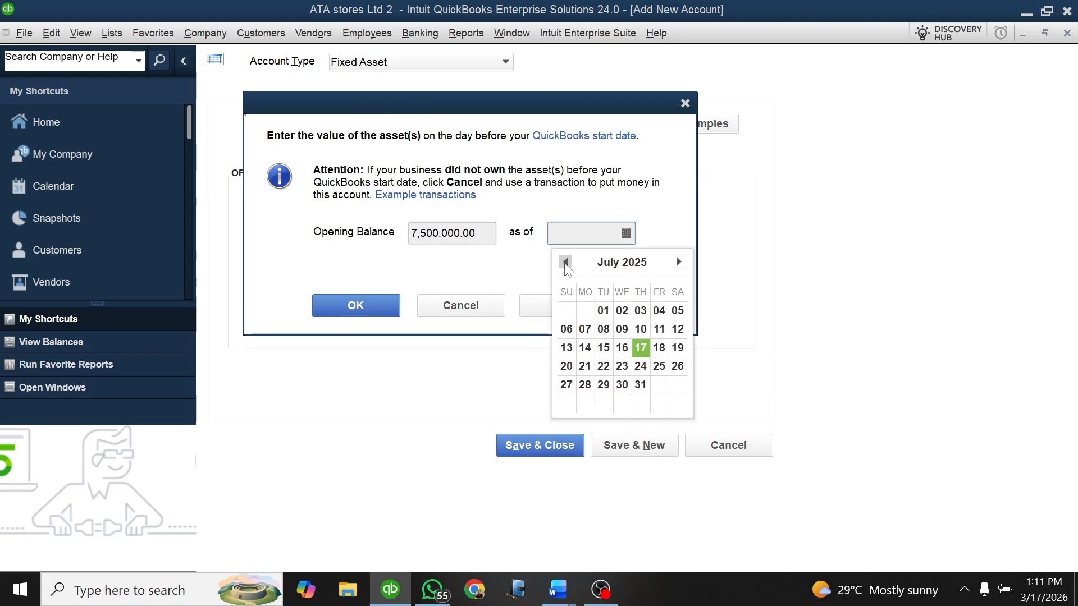
pyautogui.click(565, 262)
pyautogui.click(566, 262)
pyautogui.click(565, 262)
pyautogui.click(565, 263)
pyautogui.click(565, 263)
pyautogui.click(566, 262)
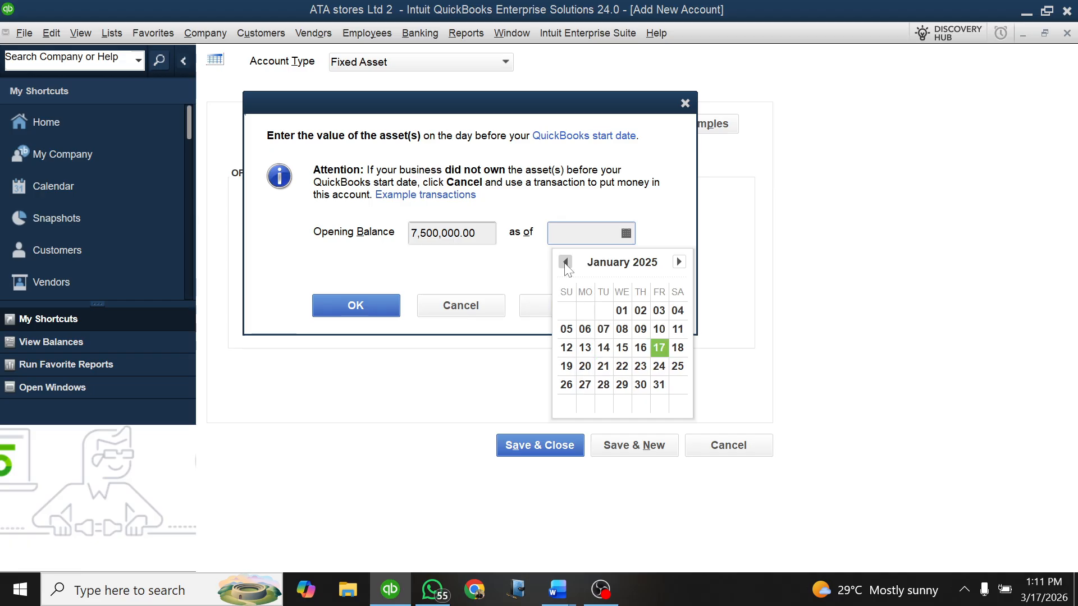
pyautogui.click(565, 262)
pyautogui.click(680, 262)
pyautogui.click(620, 309)
pyautogui.click(375, 308)
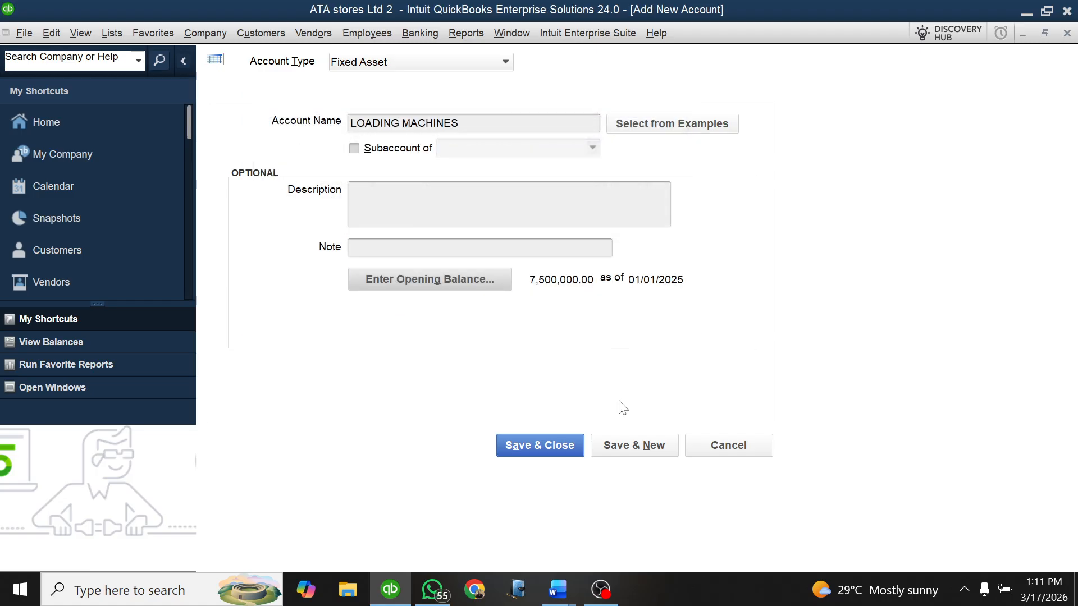
pyautogui.click(623, 447)
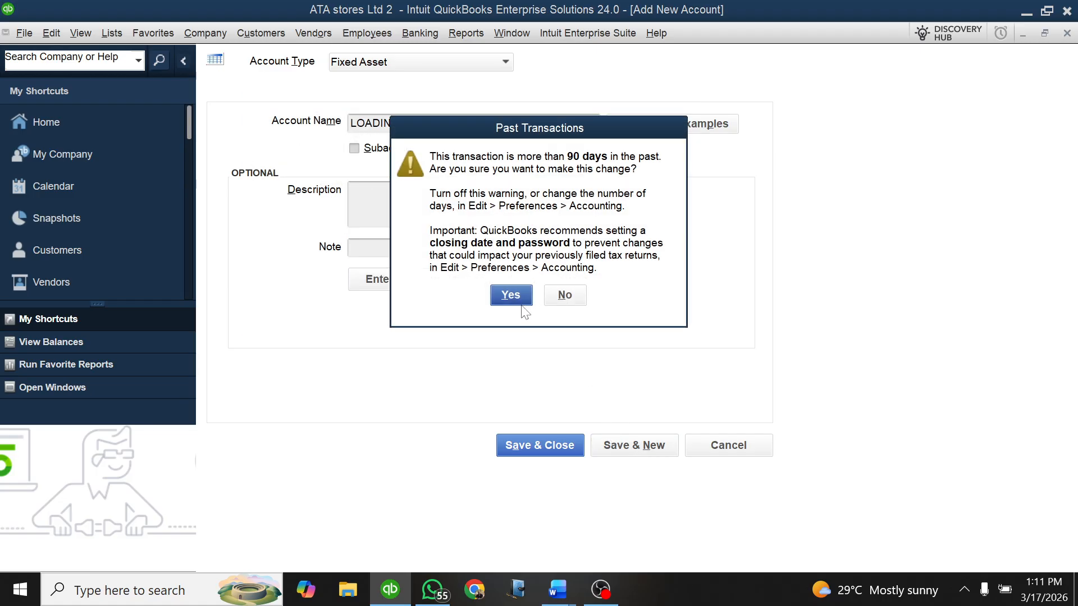
pyautogui.click(513, 296)
# Step: Check the last Others item in the Lesson Practice 1 Qbks Word document and name the new QuickBooks fixed asset account WEIGHING MACHINES
pyautogui.moveTo(564, 592)
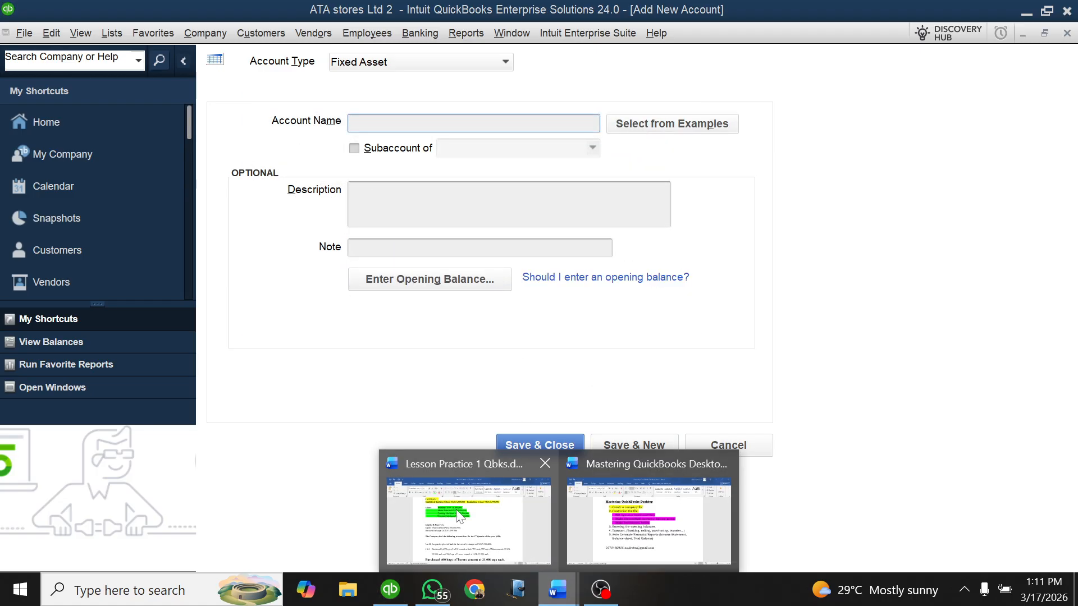
pyautogui.click(462, 508)
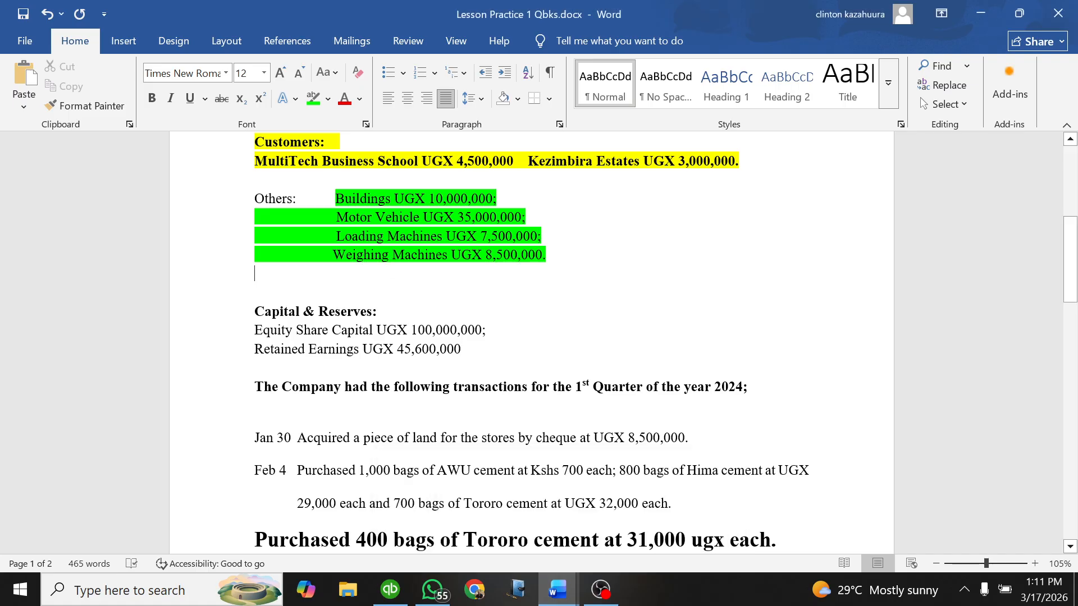
pyautogui.click(391, 589)
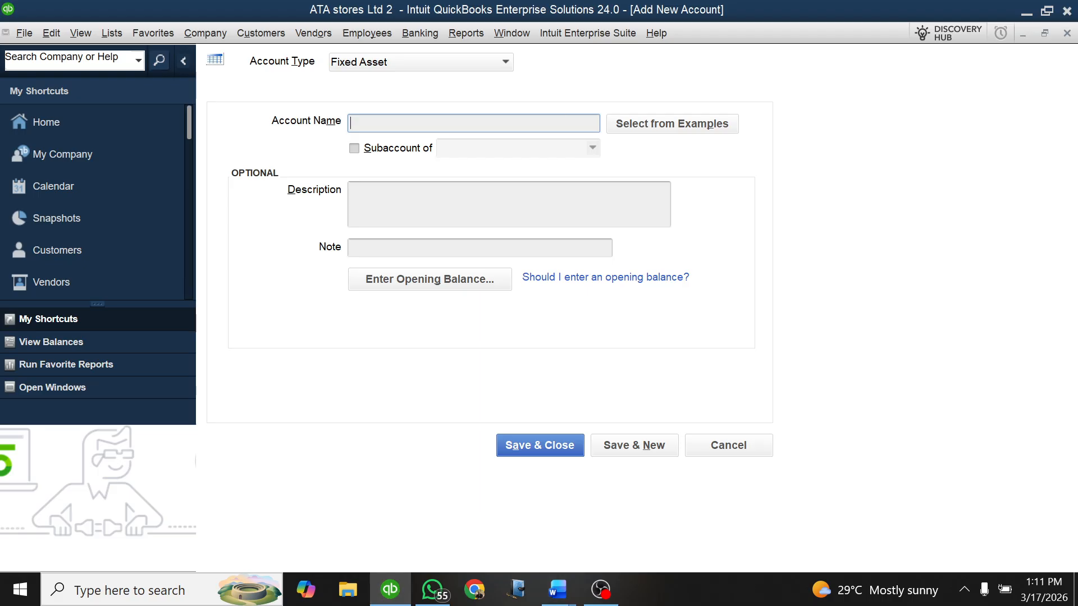
pyautogui.write('WEIGHING MACHI')
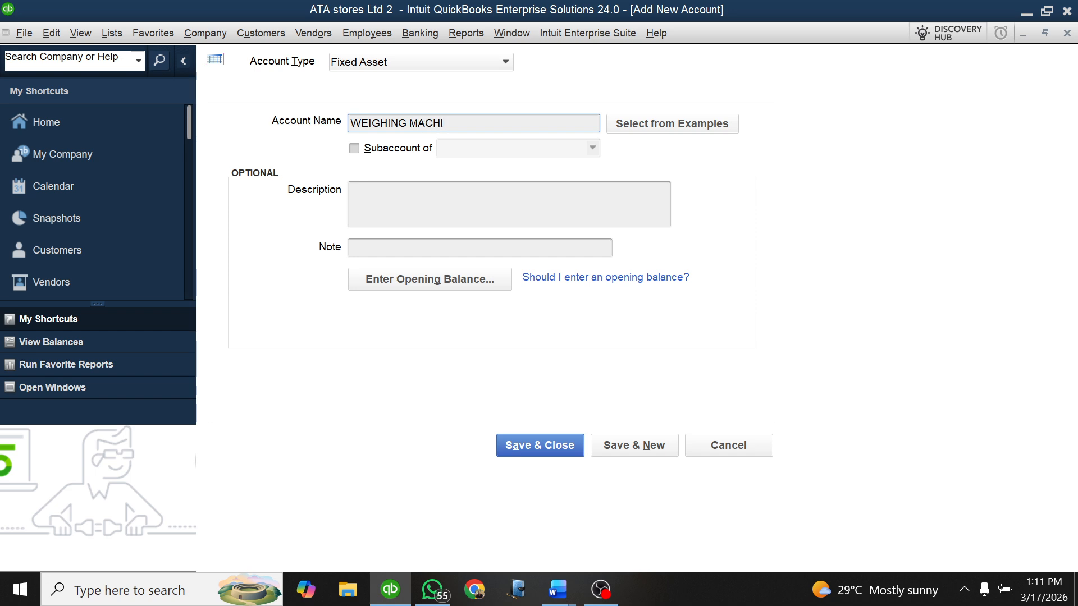
pyautogui.write('NES')
# Step: Give WEIGHING MACHINES an opening balance of 8,500,000 as of 01/01/2025, and save and close it with the past-date entry accepted
pyautogui.click(489, 279)
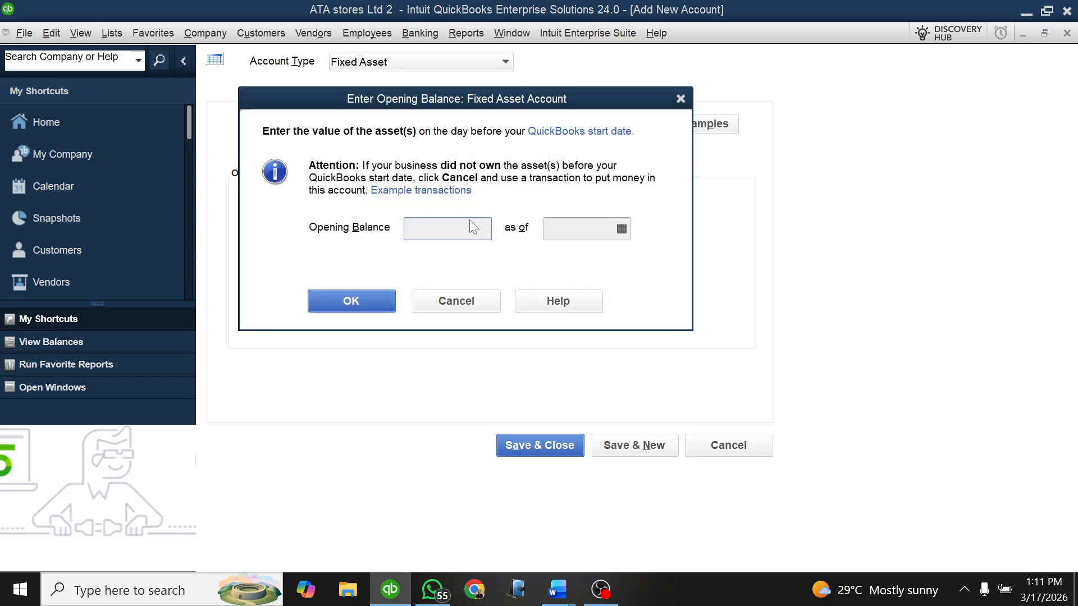
pyautogui.write('8500000')
pyautogui.click(622, 229)
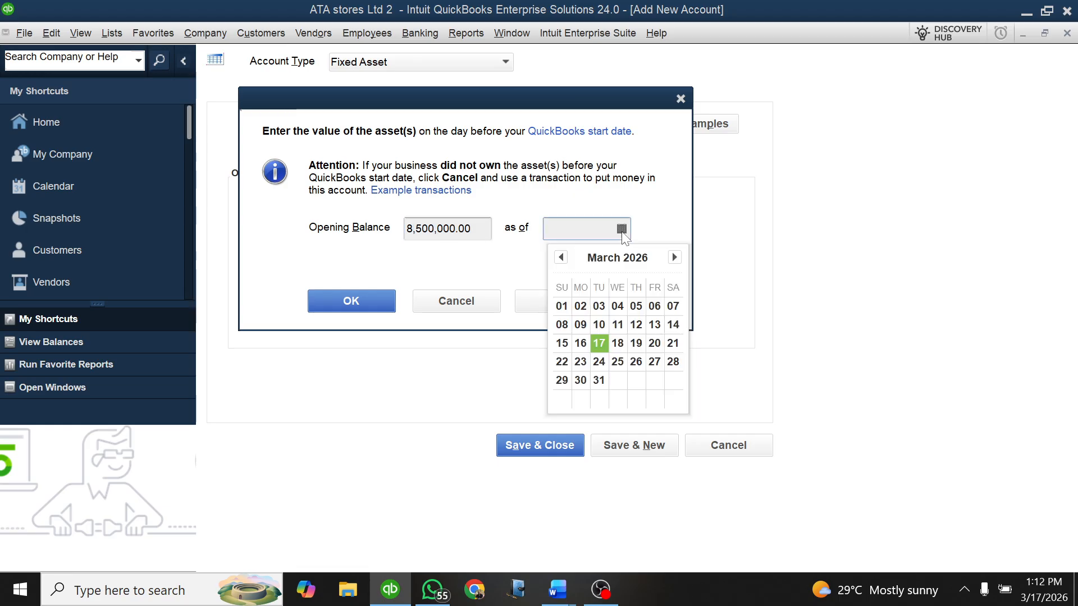
pyautogui.click(560, 257)
pyautogui.click(561, 258)
pyautogui.click(561, 257)
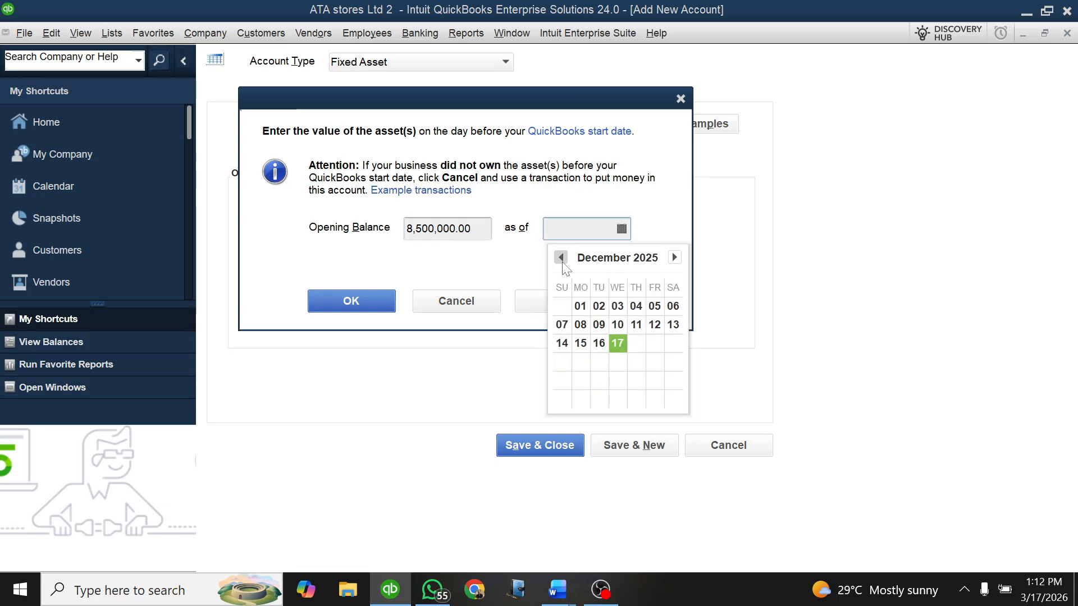
pyautogui.click(560, 257)
pyautogui.click(561, 257)
pyautogui.click(560, 258)
pyautogui.click(561, 257)
pyautogui.click(561, 258)
pyautogui.click(561, 257)
pyautogui.click(561, 258)
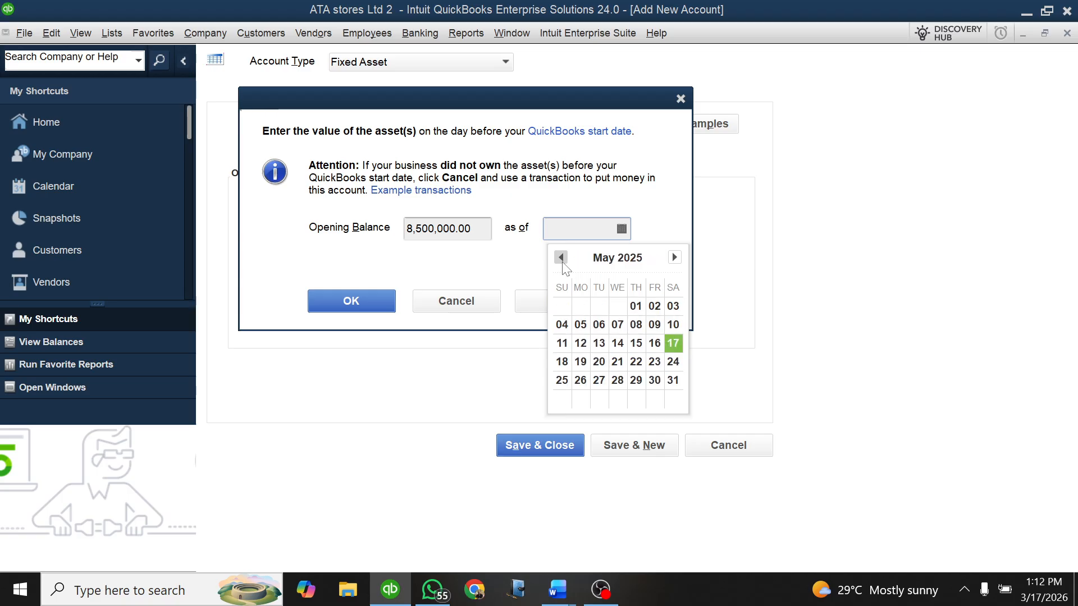
pyautogui.click(560, 258)
pyautogui.click(561, 258)
pyautogui.click(561, 257)
pyautogui.click(561, 257)
pyautogui.click(561, 258)
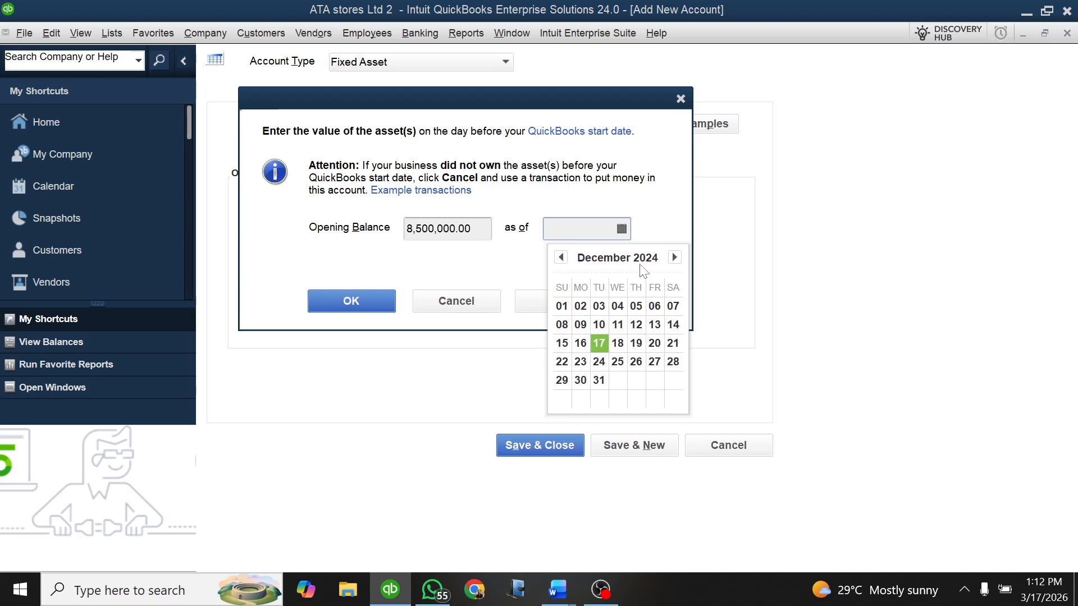
pyautogui.click(674, 258)
pyautogui.click(617, 306)
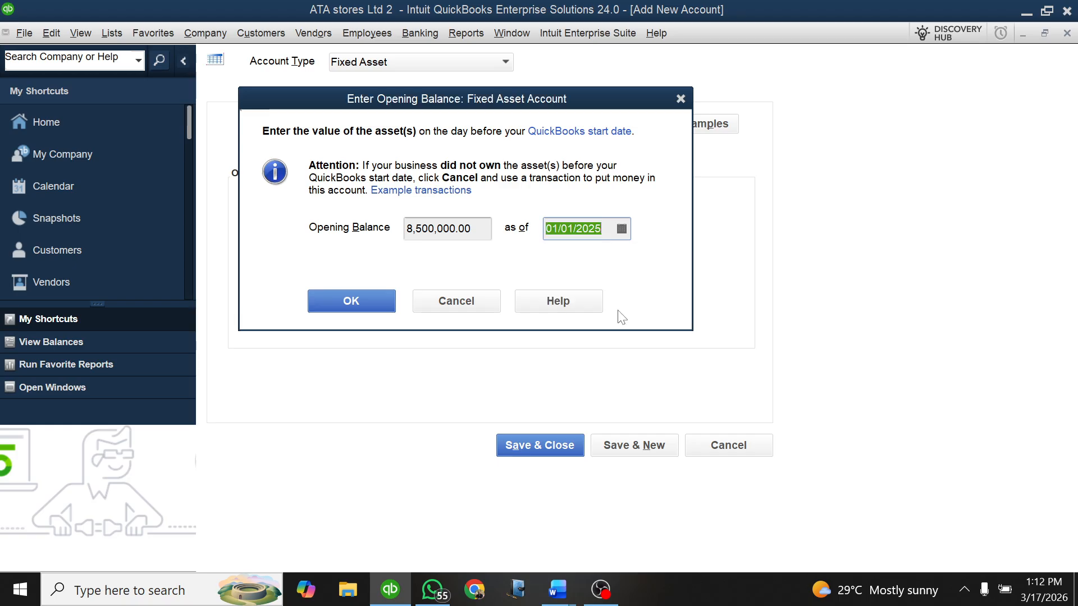
pyautogui.click(359, 302)
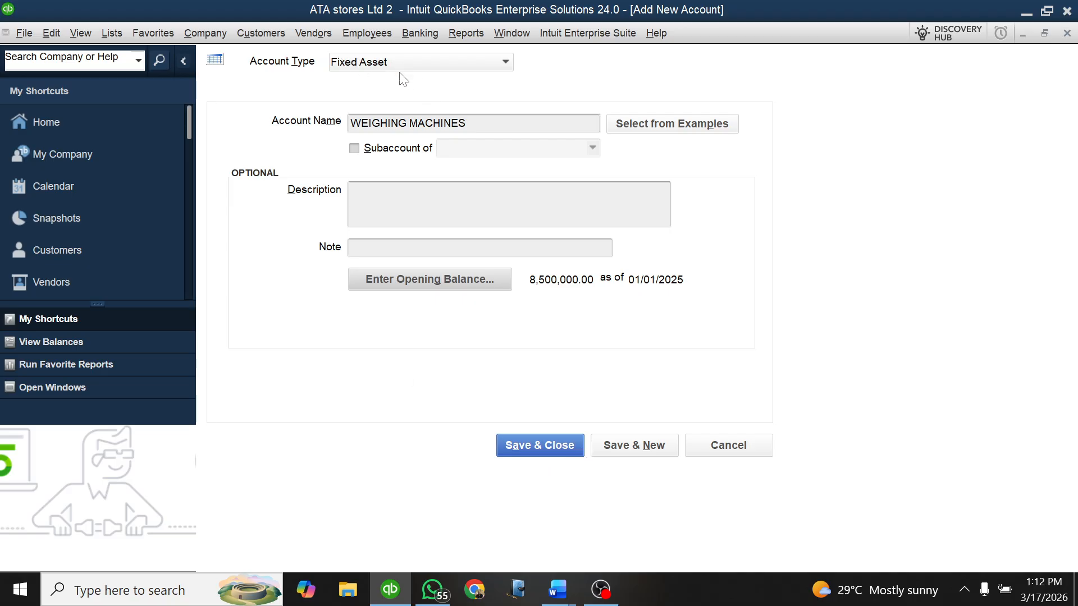
pyautogui.click(538, 447)
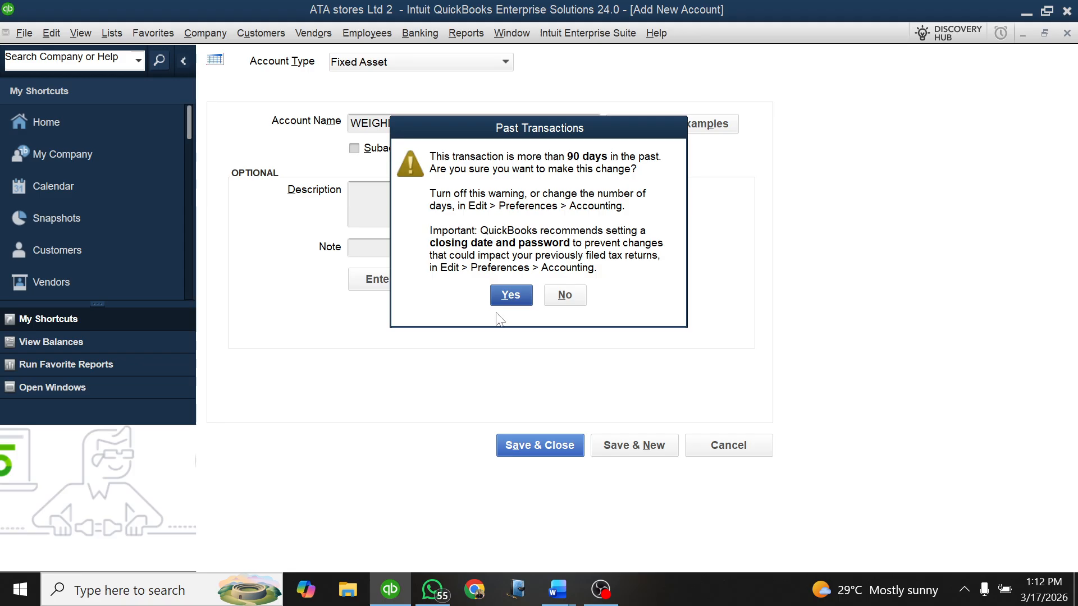
pyautogui.click(508, 297)
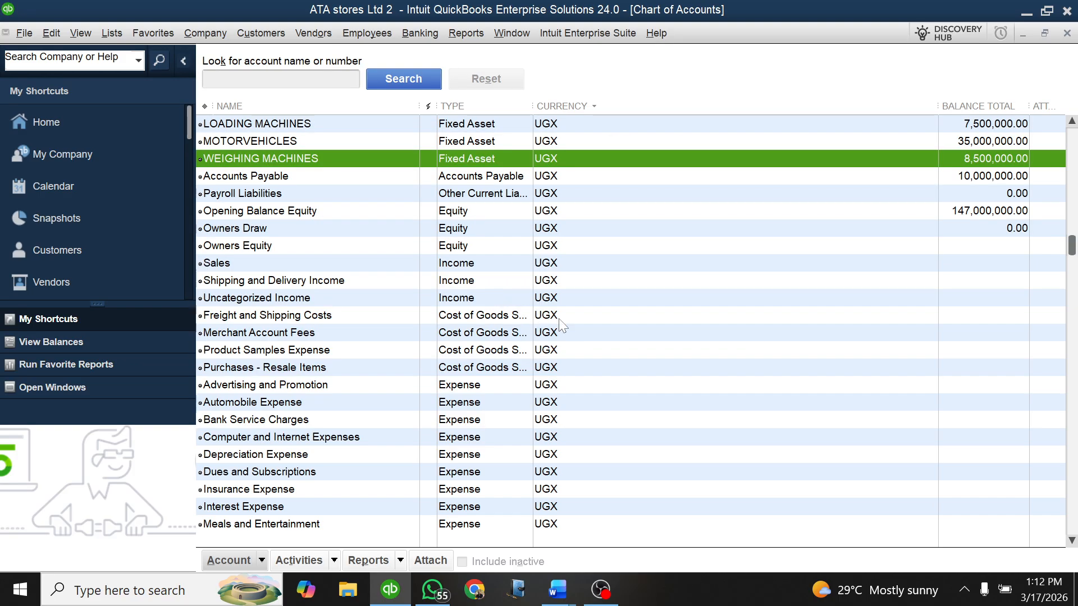
# Step: Review the Buildings, Loading Machines and Weighing Machines fixed asset accounts, Accounts Receivable and Cairo Bank in the chart of accounts
pyautogui.scroll(2, 650, 331)
pyautogui.click(264, 177)
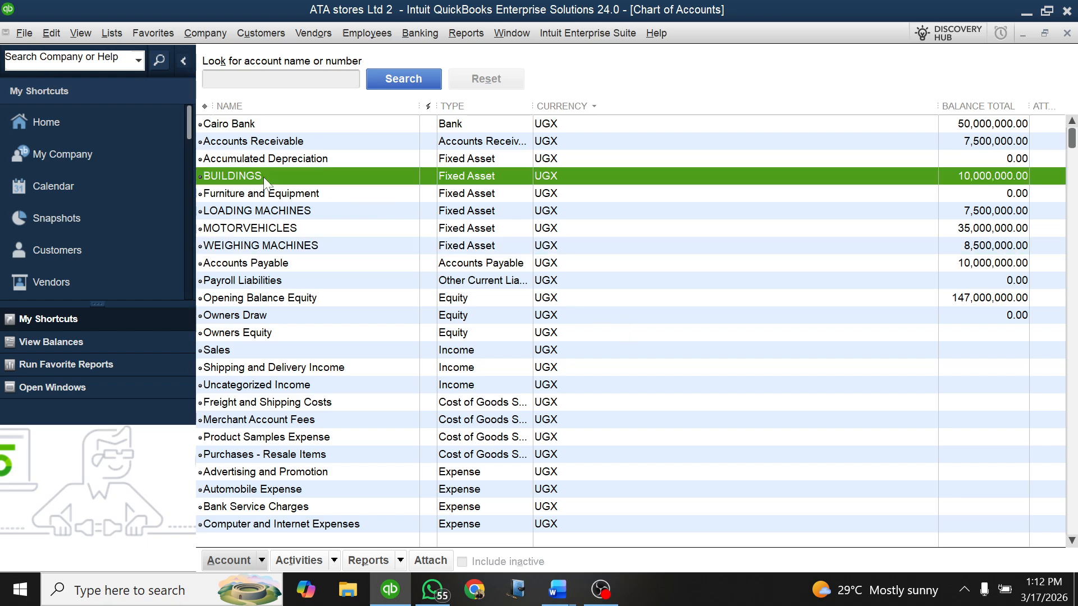
pyautogui.click(286, 212)
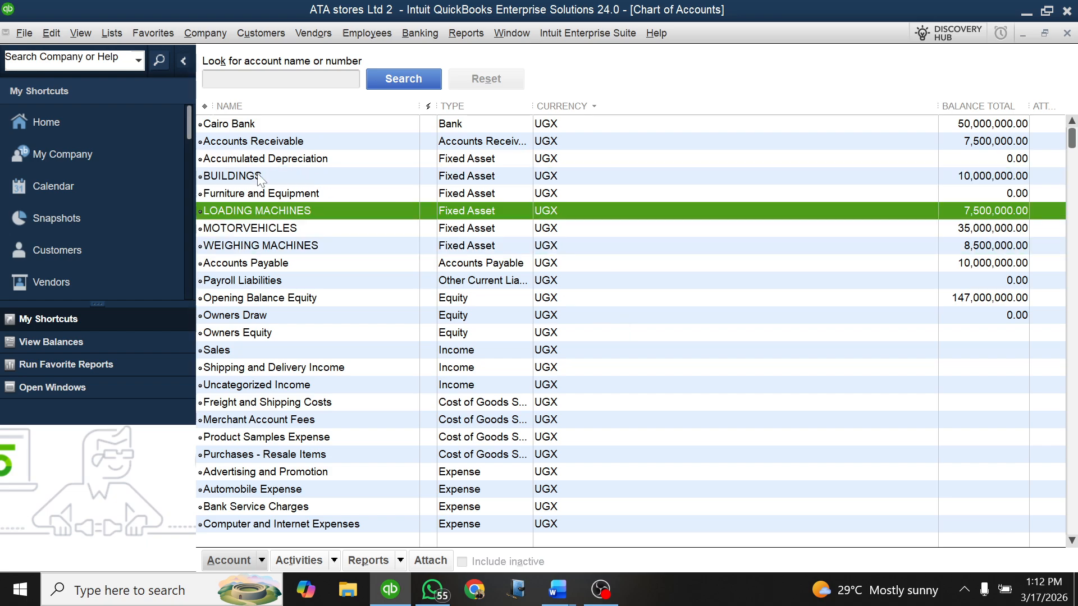
pyautogui.click(261, 177)
pyautogui.click(269, 213)
pyautogui.click(257, 176)
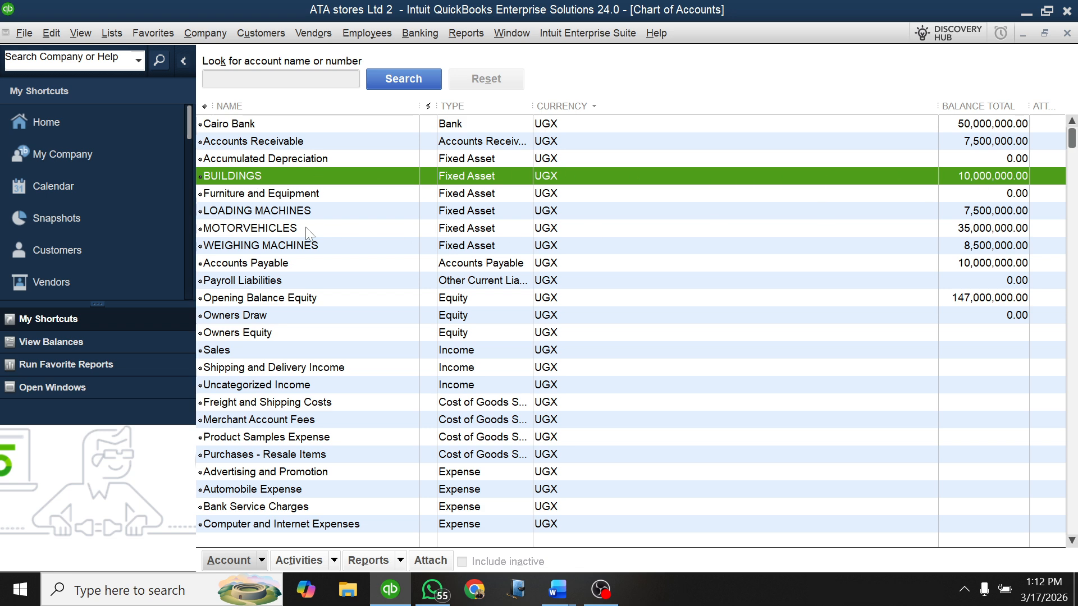
pyautogui.click(249, 213)
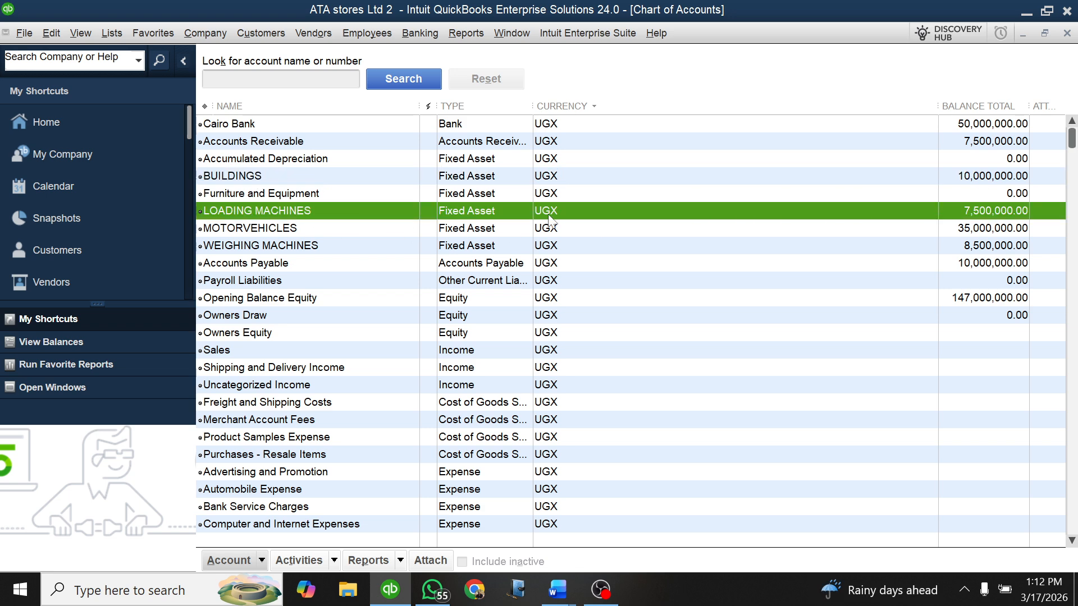
pyautogui.click(279, 249)
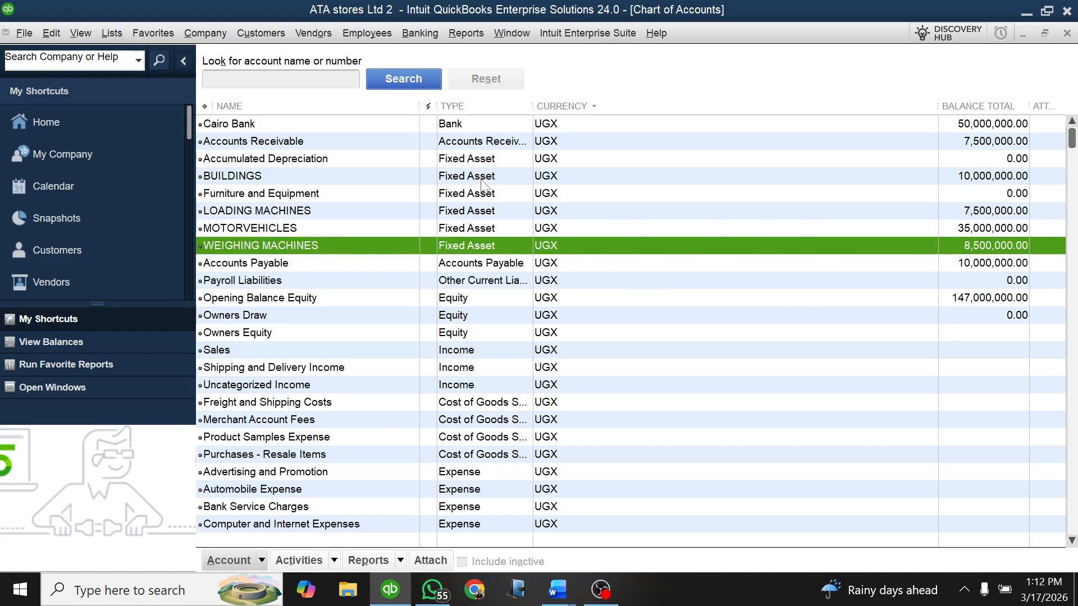
pyautogui.scroll(-3, 406, 159)
pyautogui.scroll(3, 401, 215)
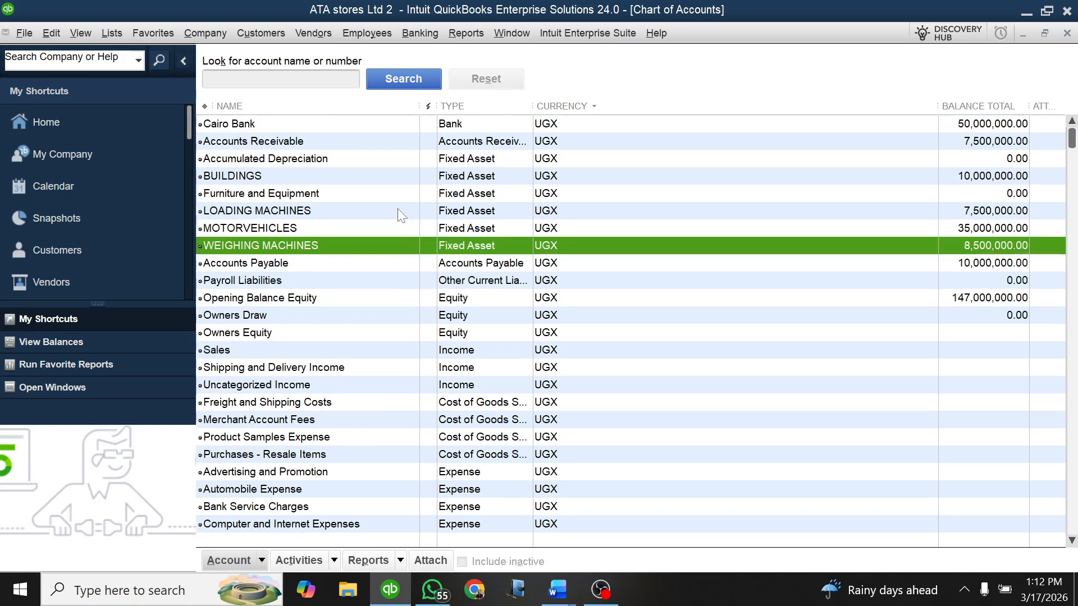
pyautogui.click(236, 143)
pyautogui.click(234, 126)
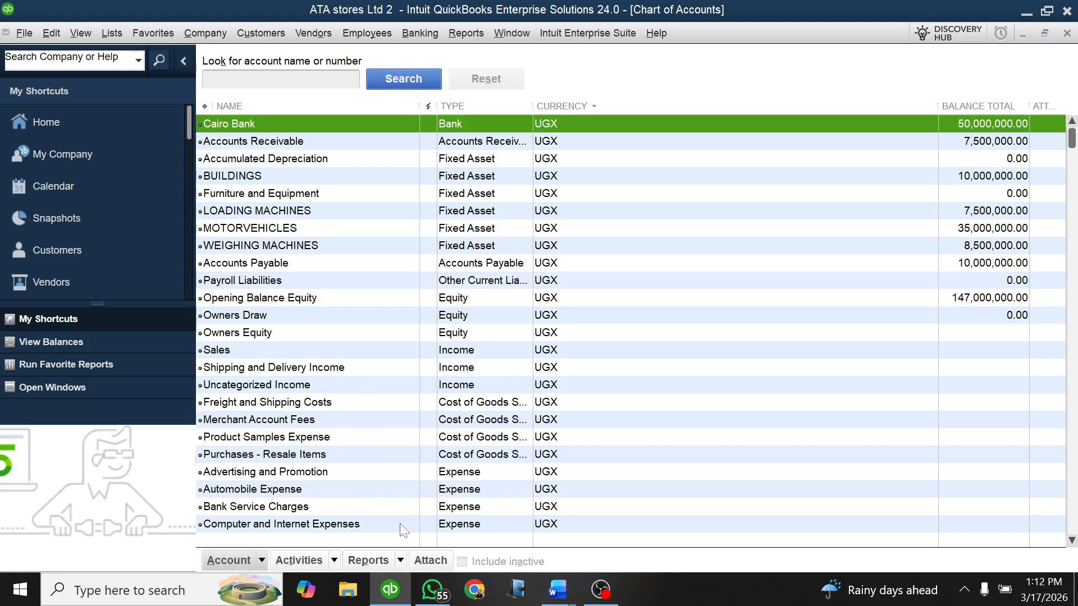
# Step: Generate the standard Balance Sheet report on all accounts from the chart of accounts
pyautogui.click(400, 560)
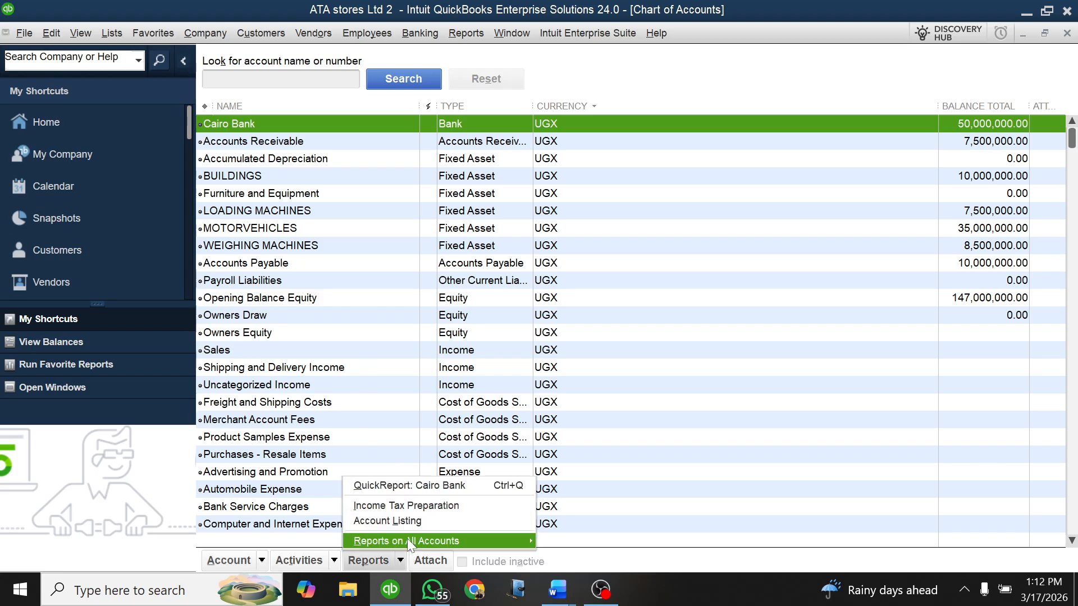
pyautogui.moveTo(417, 539)
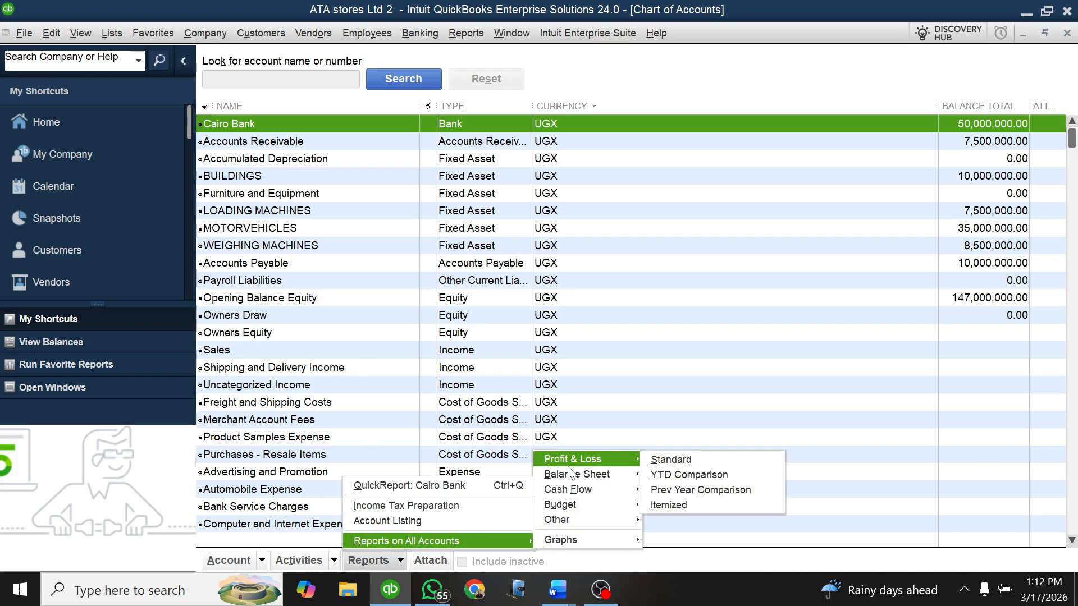
pyautogui.moveTo(571, 474)
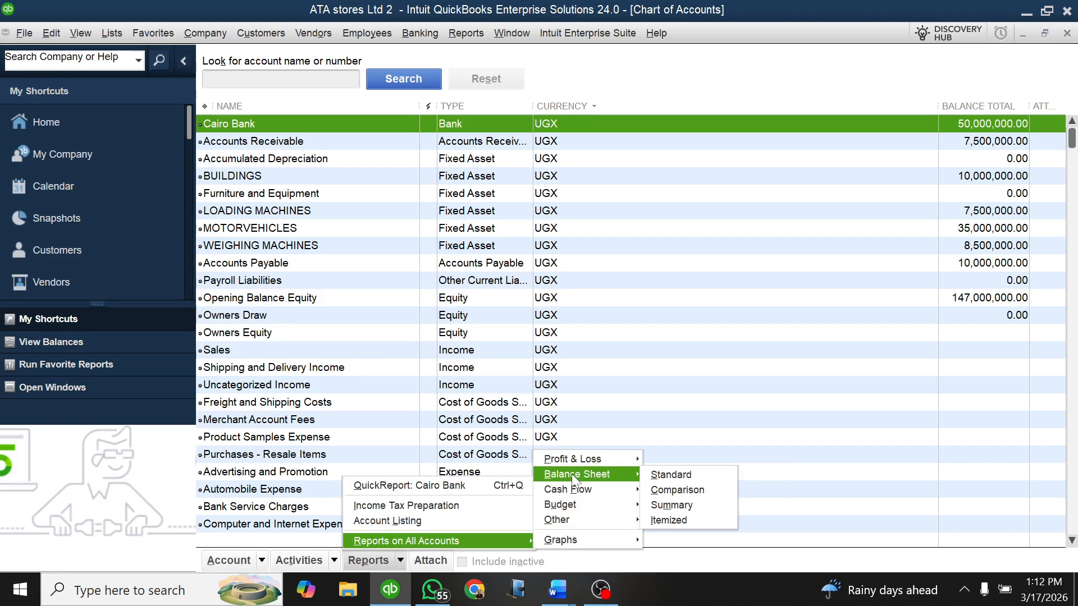
pyautogui.click(672, 475)
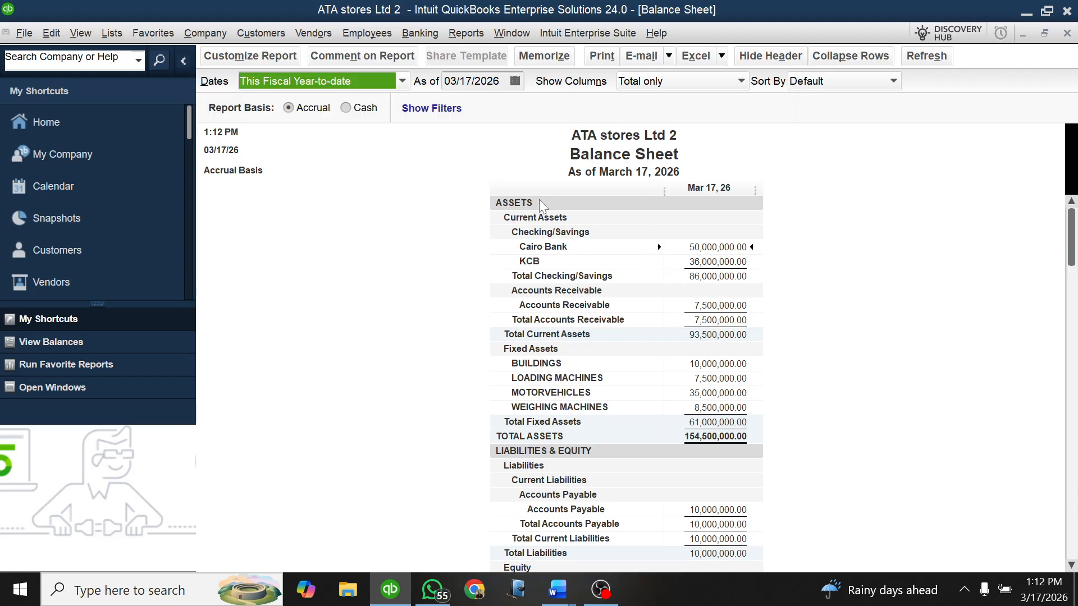
# Step: Examine the assets, liabilities and equity sections of the Balance Sheet, and close the report and chart of accounts to return to the Home page
pyautogui.scroll(-2, 618, 415)
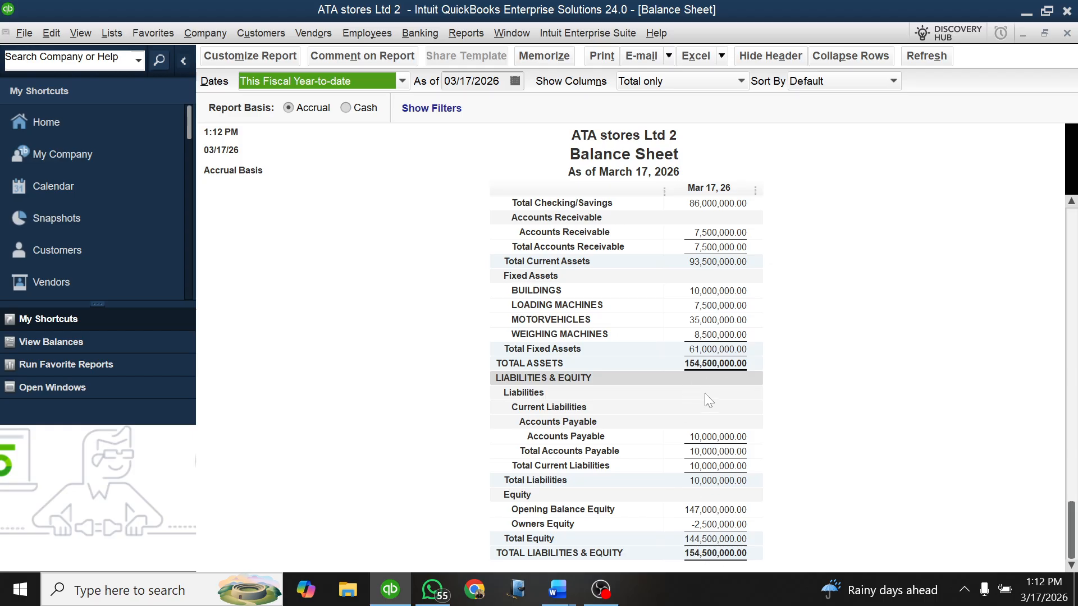
pyautogui.scroll(2, 709, 399)
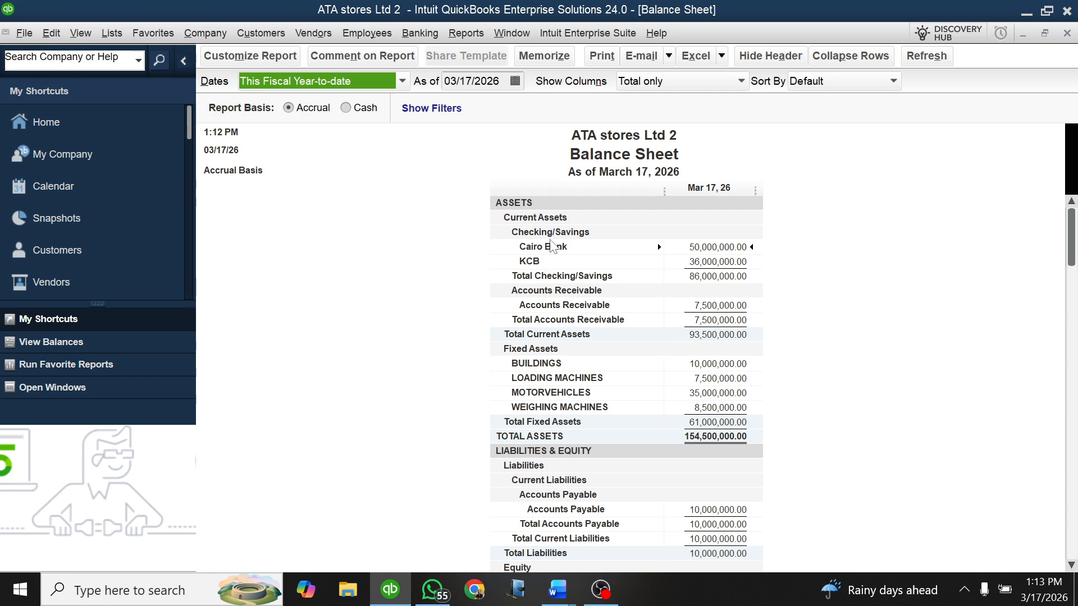
pyautogui.scroll(-2, 549, 388)
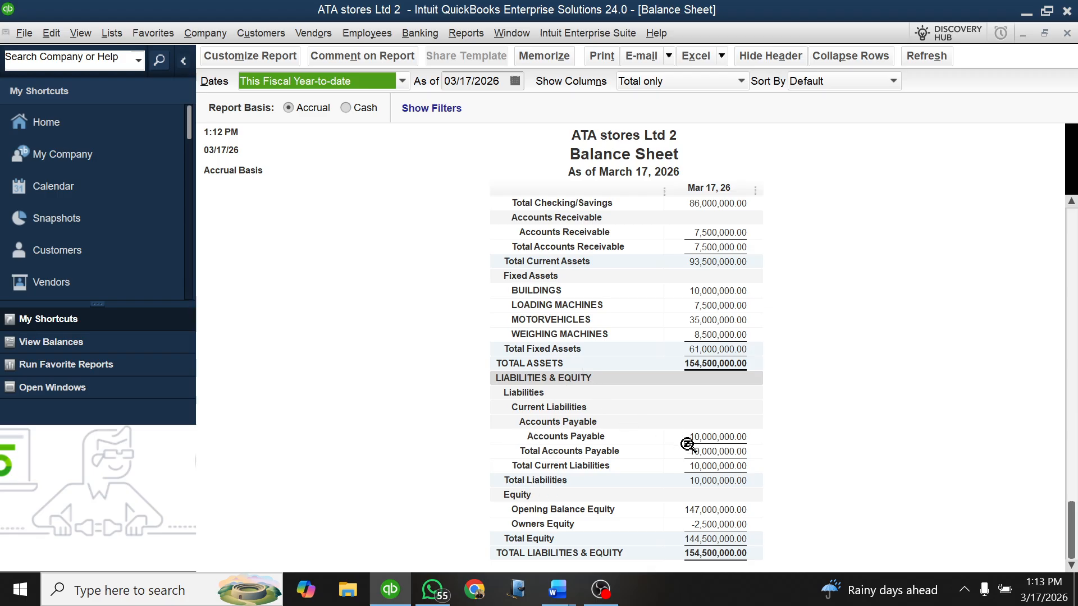
pyautogui.scroll(2, 685, 440)
pyautogui.scroll(-1, 684, 350)
pyautogui.scroll(-2, 685, 349)
pyautogui.hotkey('ctrl', 'a')
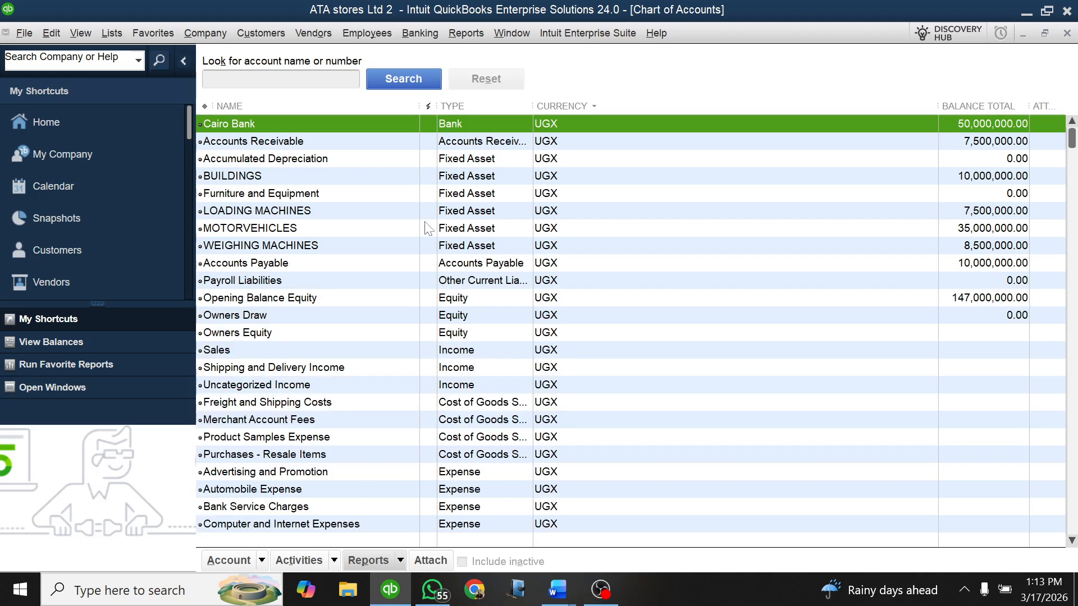
pyautogui.press('Escape')
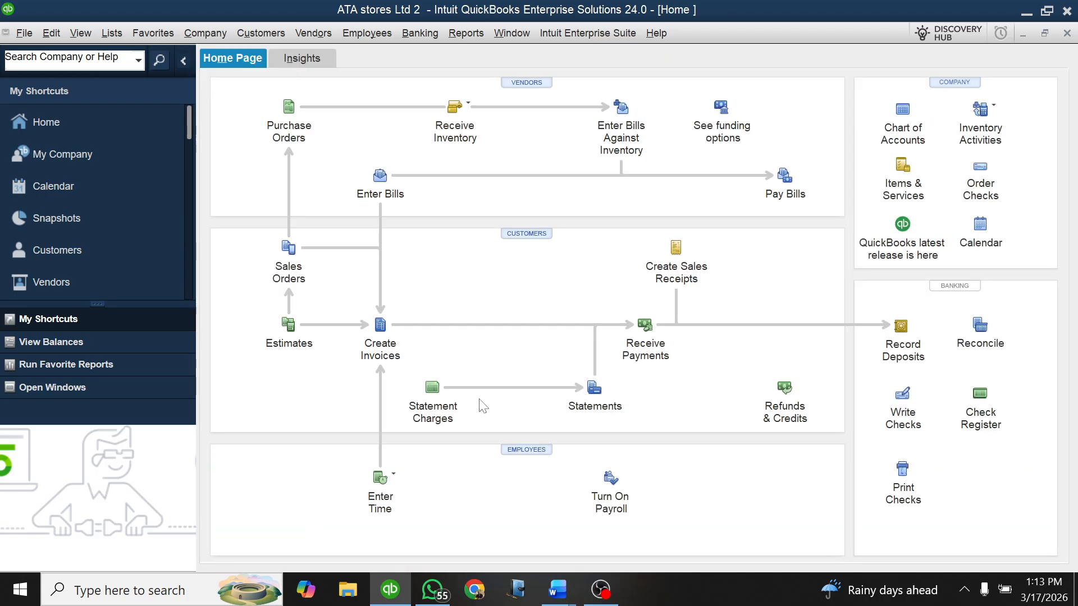
# Step: Switch to the Lesson Practice 1 Qbks document in Word and highlight the Capital & Reserves heading and its two entries in yellow
pyautogui.moveTo(558, 589)
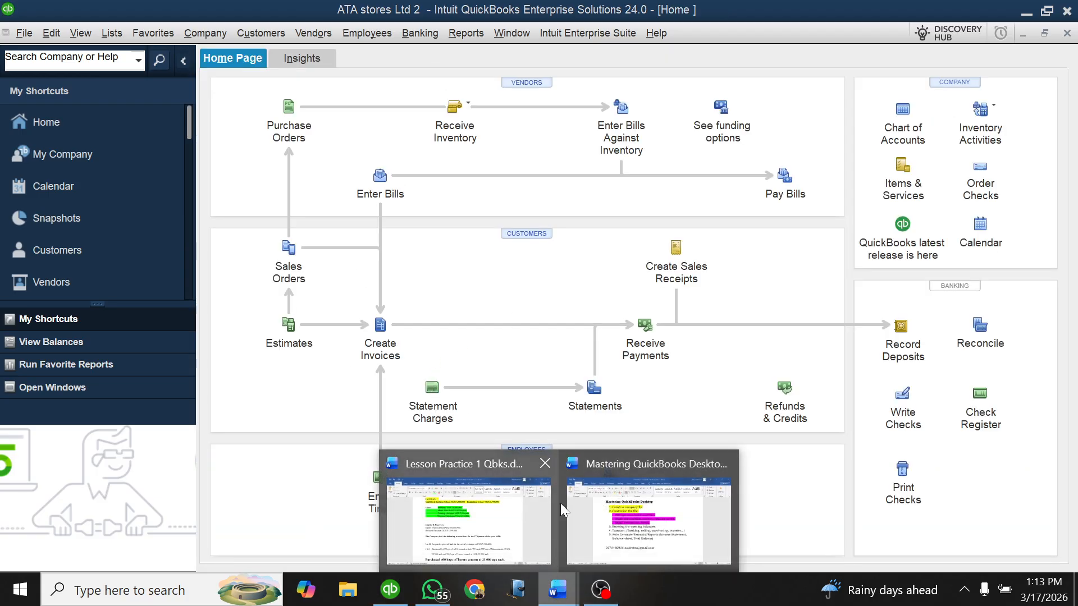
pyautogui.click(476, 531)
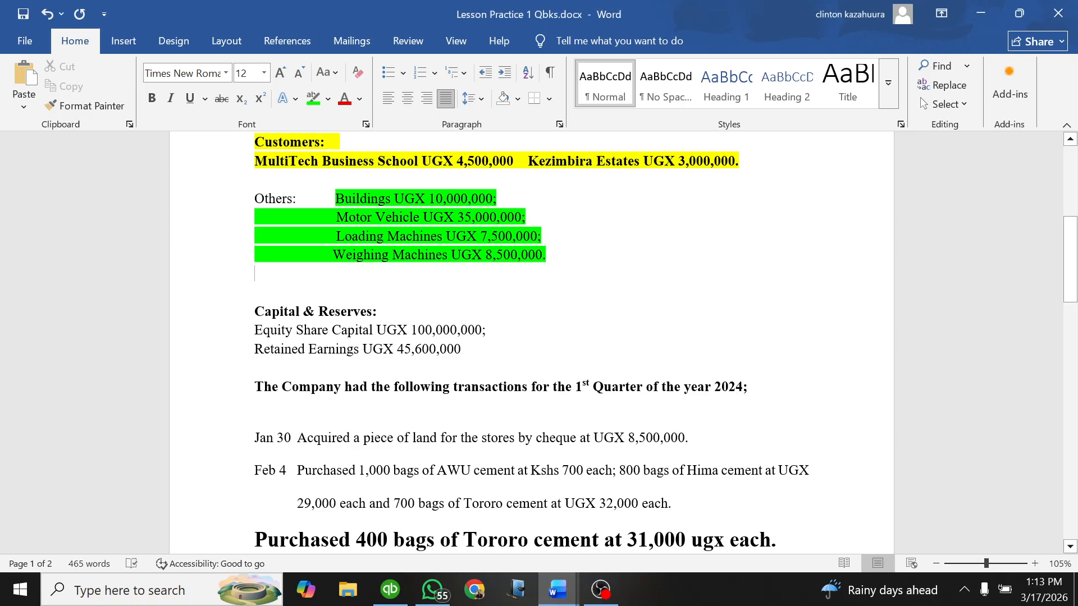
pyautogui.moveTo(468, 350); pyautogui.dragTo(275, 303)
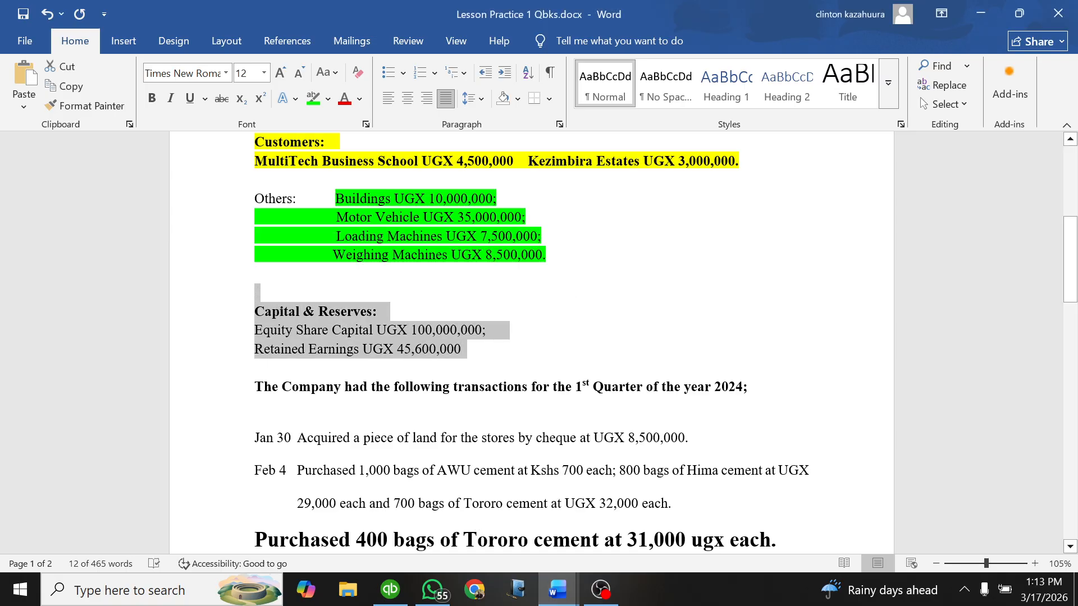
pyautogui.click(328, 99)
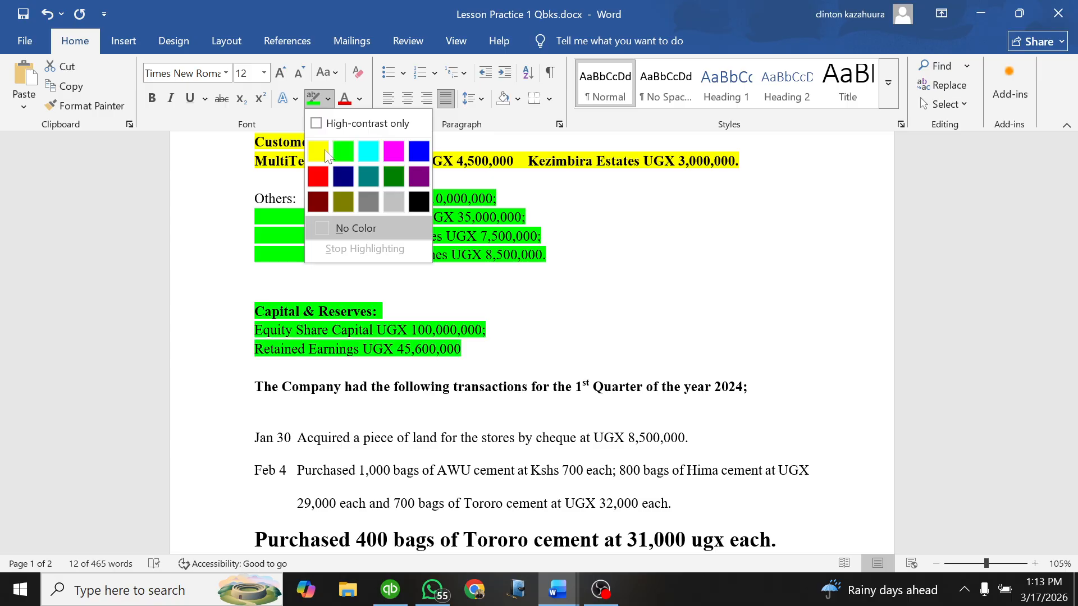
pyautogui.click(318, 152)
pyautogui.scroll(-3, 531, 342)
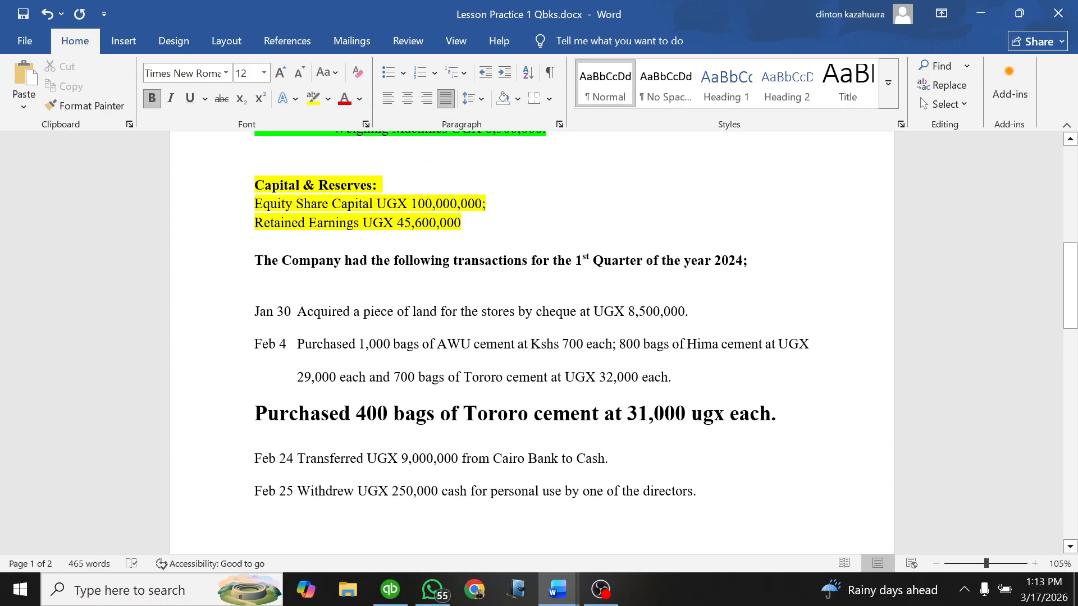
pyautogui.click(470, 238)
# Step: Switch to QuickBooks and start a new Equity account named Equity Share Capital from the chart of accounts
pyautogui.click(390, 590)
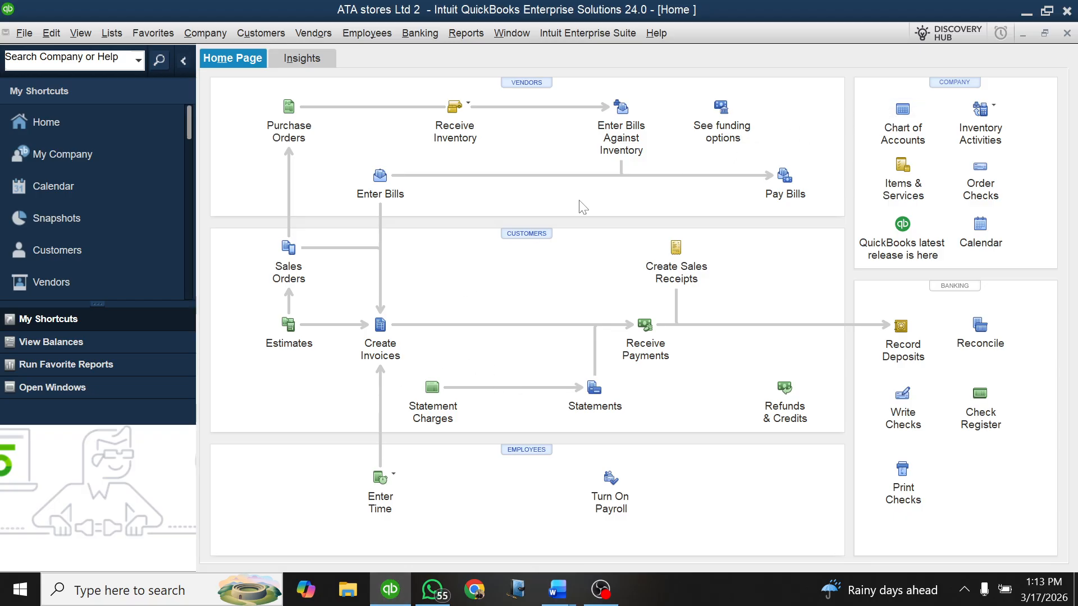
pyautogui.click(904, 110)
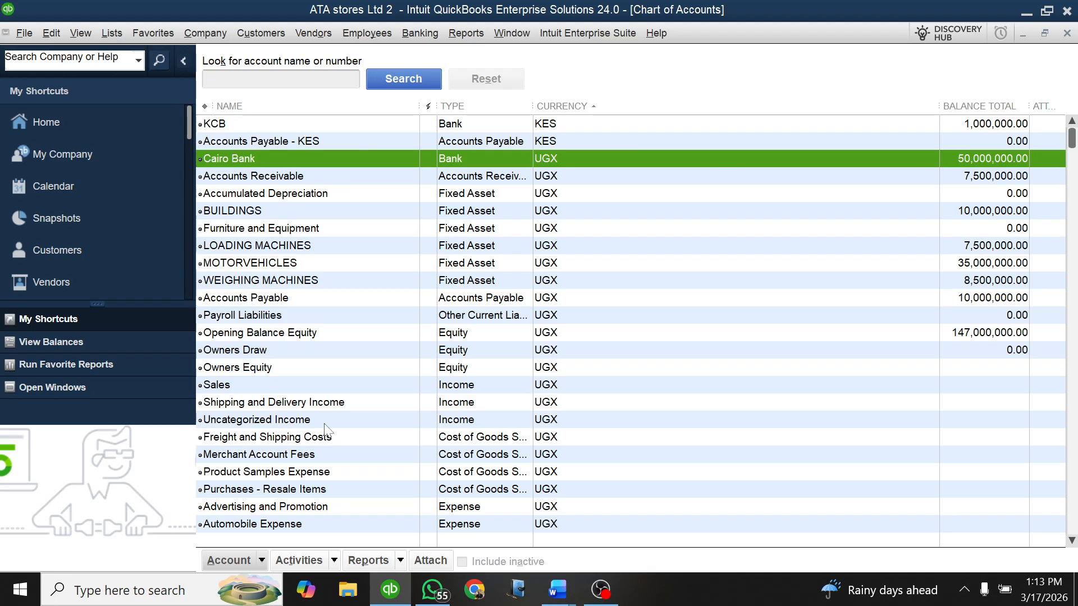
pyautogui.click(261, 561)
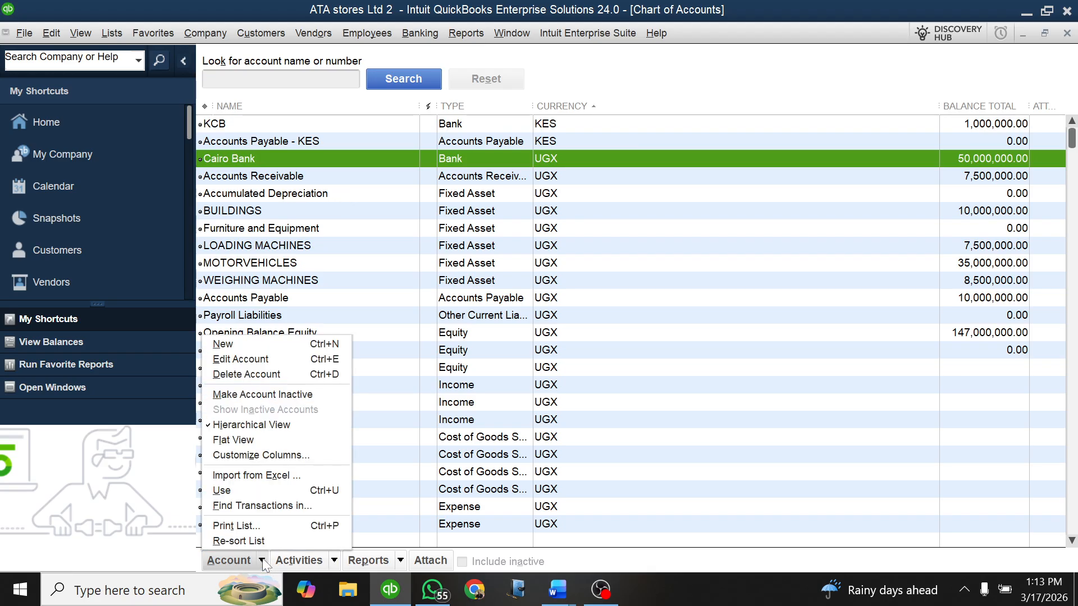
pyautogui.click(252, 345)
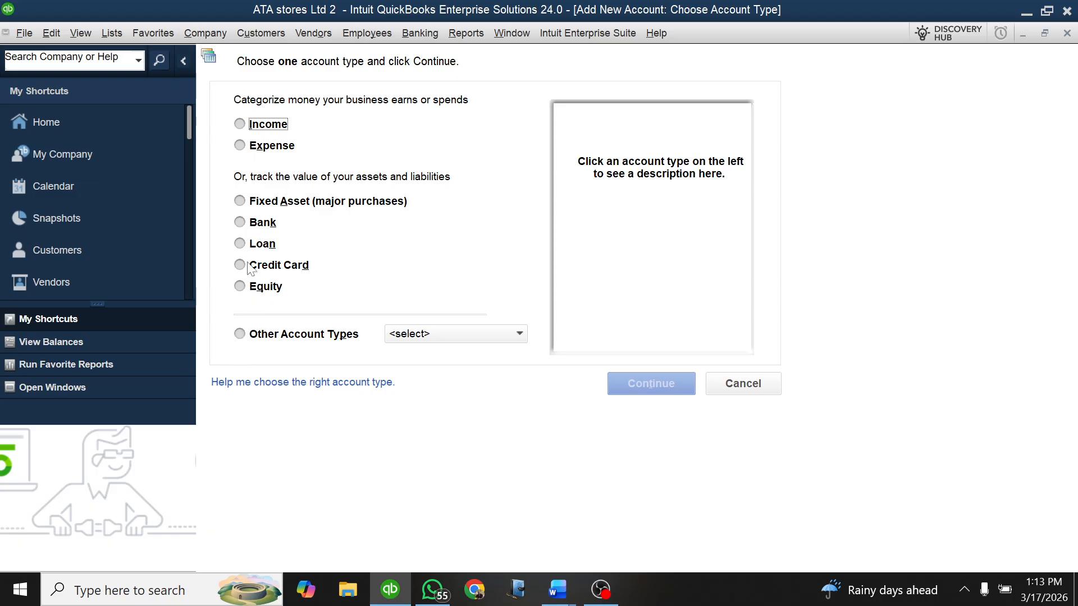
pyautogui.click(240, 287)
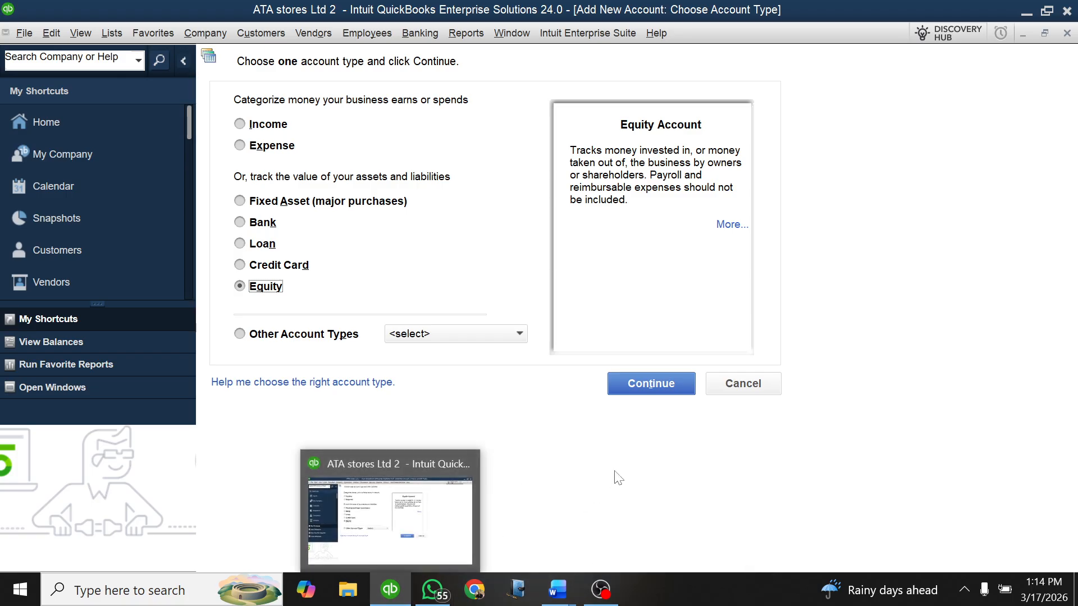
pyautogui.click(647, 386)
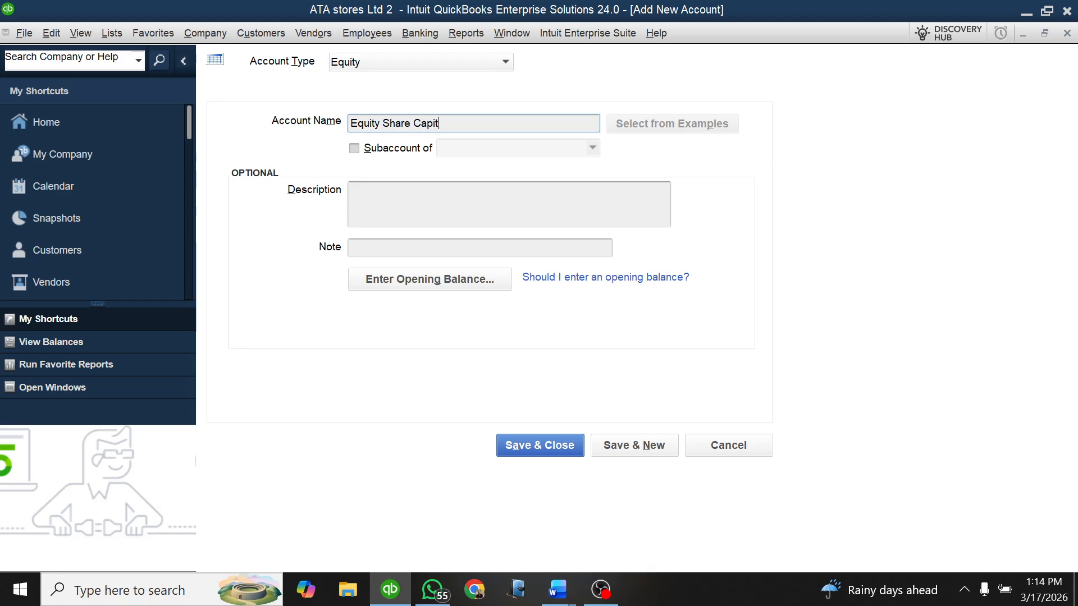
# Step: Enter an opening balance of 100,000,000 for Equity Share Capital, checking the share capital figure in the Word lesson document
pyautogui.click(391, 281)
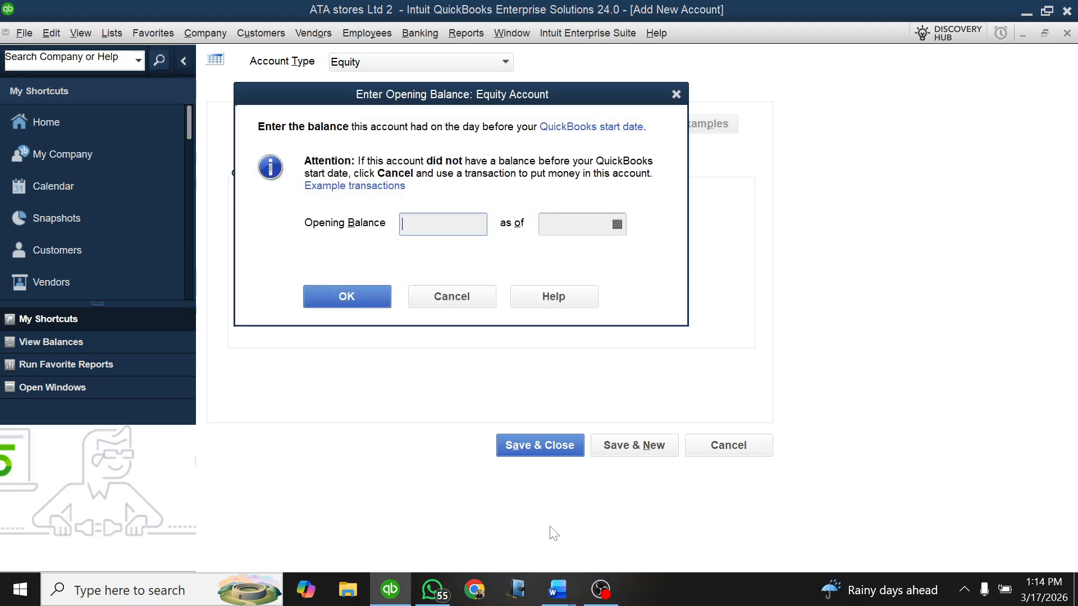
pyautogui.moveTo(557, 592)
pyautogui.click(521, 553)
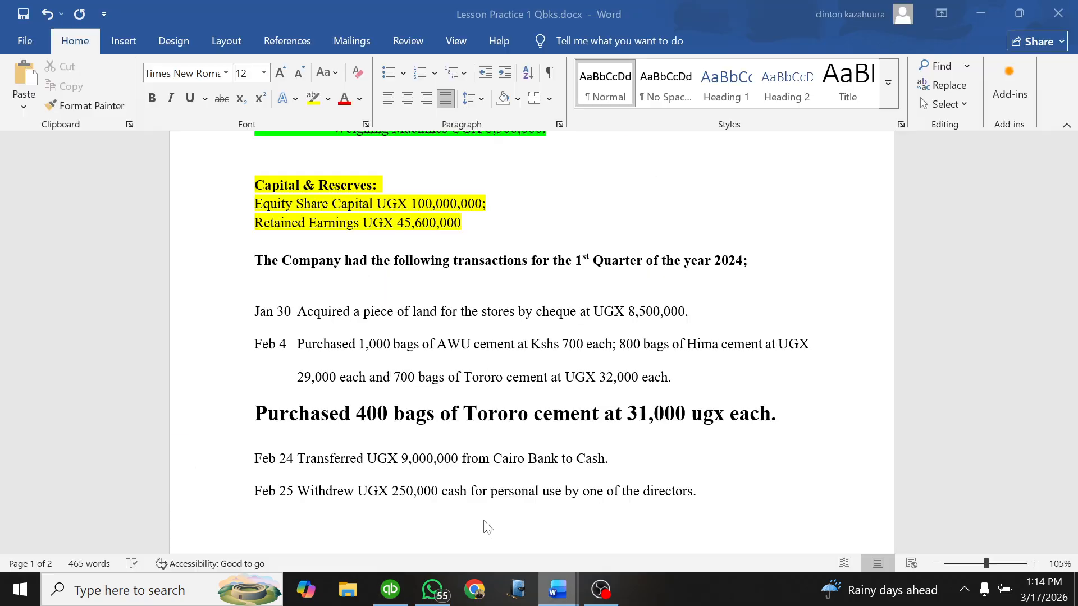
pyautogui.click(390, 589)
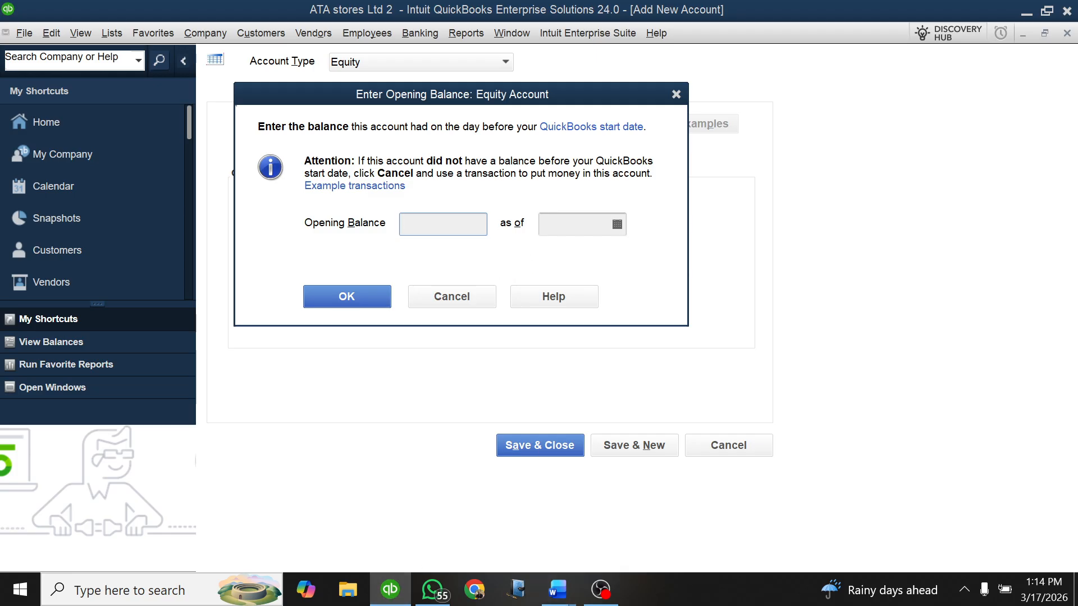
pyautogui.write('00000000')
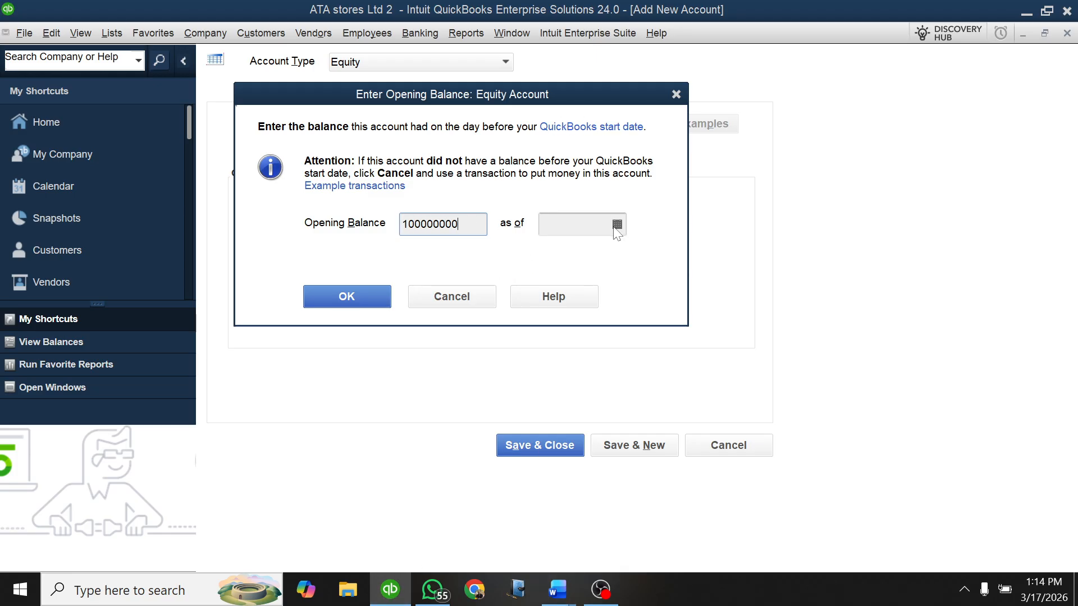
# Step: Date the Equity Share Capital opening balance 01/01/2025 and save the account, accepting the past-date entry and continuing with another new account
pyautogui.click(616, 226)
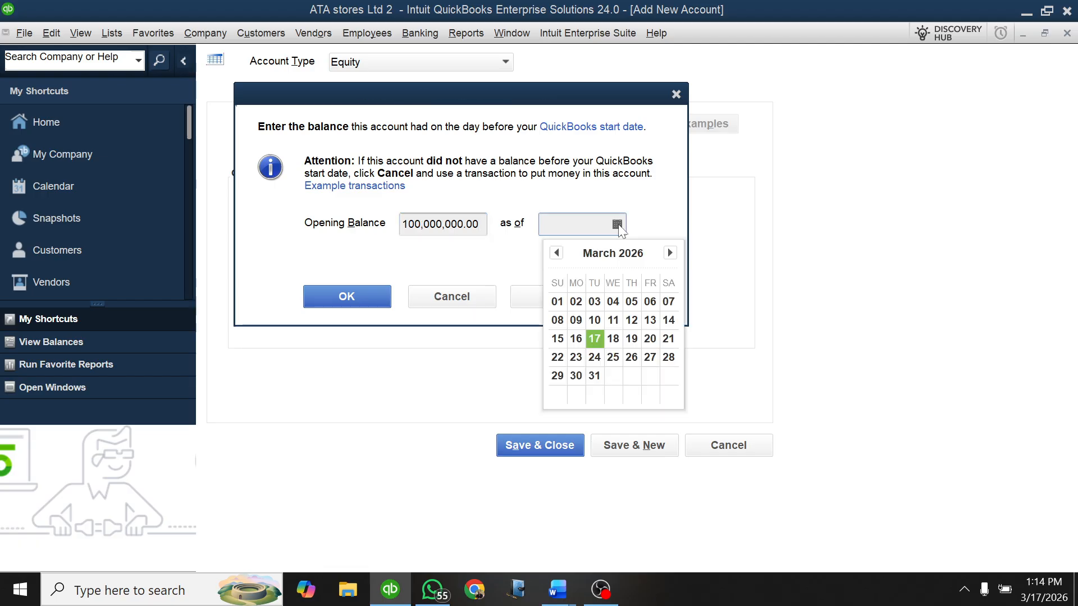
pyautogui.click(558, 253)
pyautogui.click(559, 254)
pyautogui.click(558, 254)
pyautogui.click(558, 254)
pyautogui.click(558, 254)
pyautogui.click(558, 254)
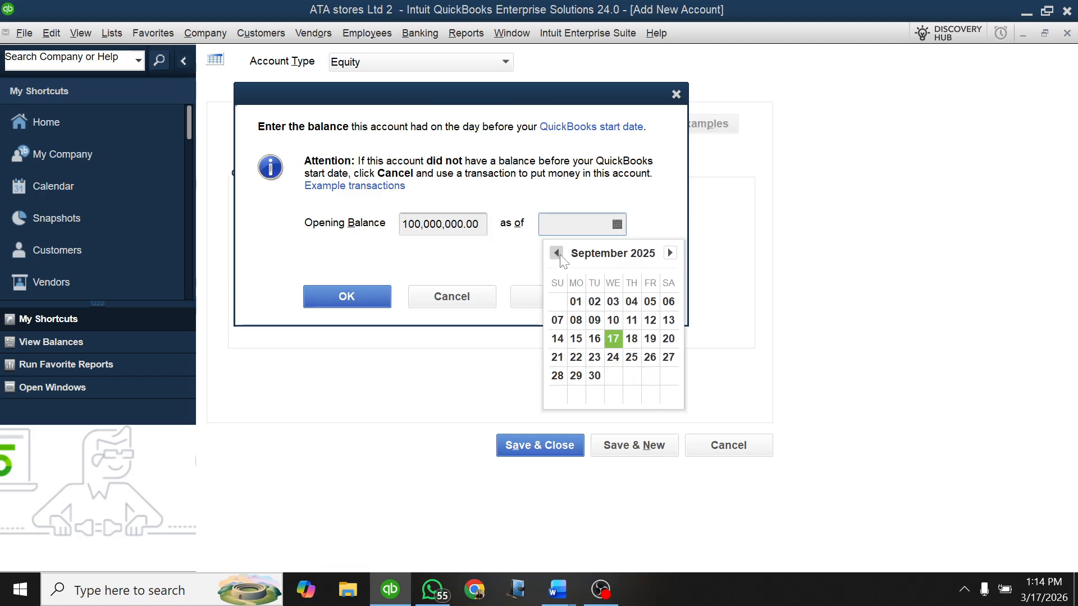
pyautogui.click(558, 253)
pyautogui.click(558, 253)
pyautogui.click(558, 254)
pyautogui.click(559, 254)
pyautogui.click(558, 253)
pyautogui.click(557, 254)
pyautogui.click(557, 253)
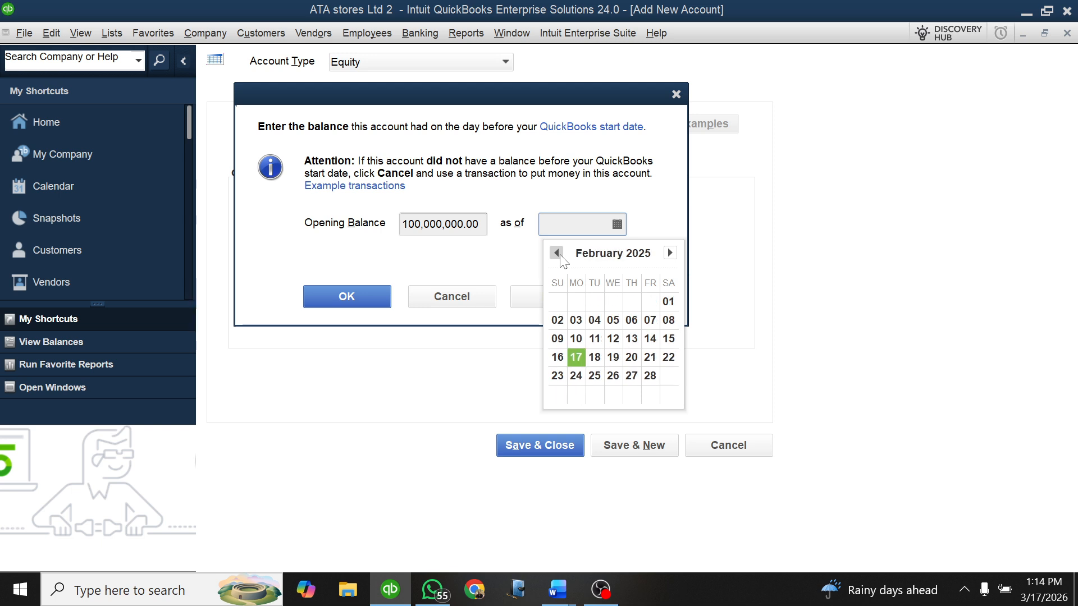
pyautogui.click(558, 253)
pyautogui.click(557, 253)
pyautogui.click(557, 253)
pyautogui.click(670, 253)
pyautogui.click(670, 253)
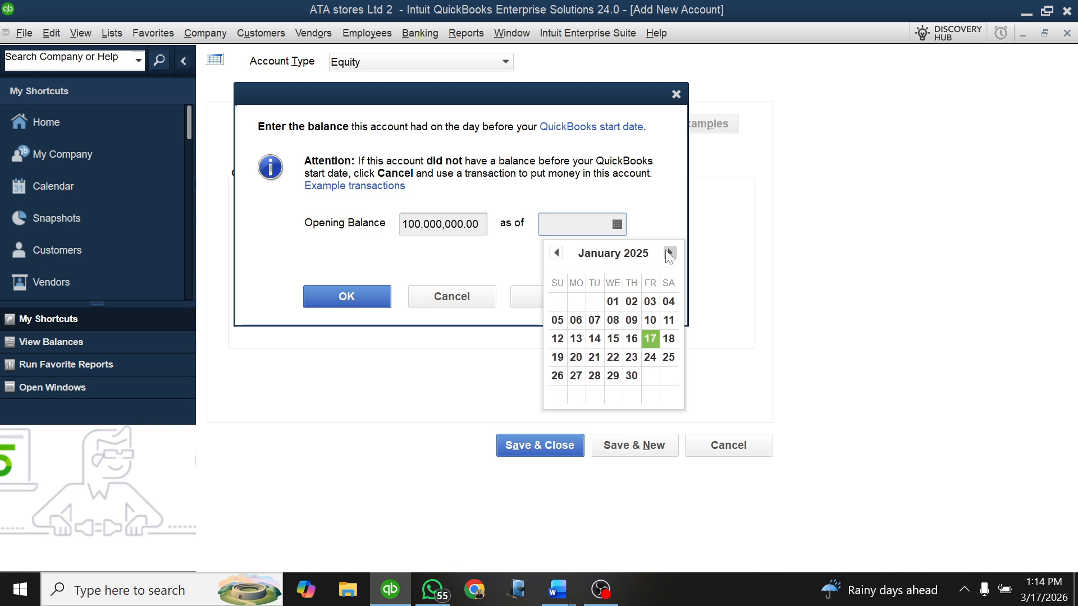
pyautogui.click(670, 254)
pyautogui.click(556, 253)
pyautogui.click(612, 301)
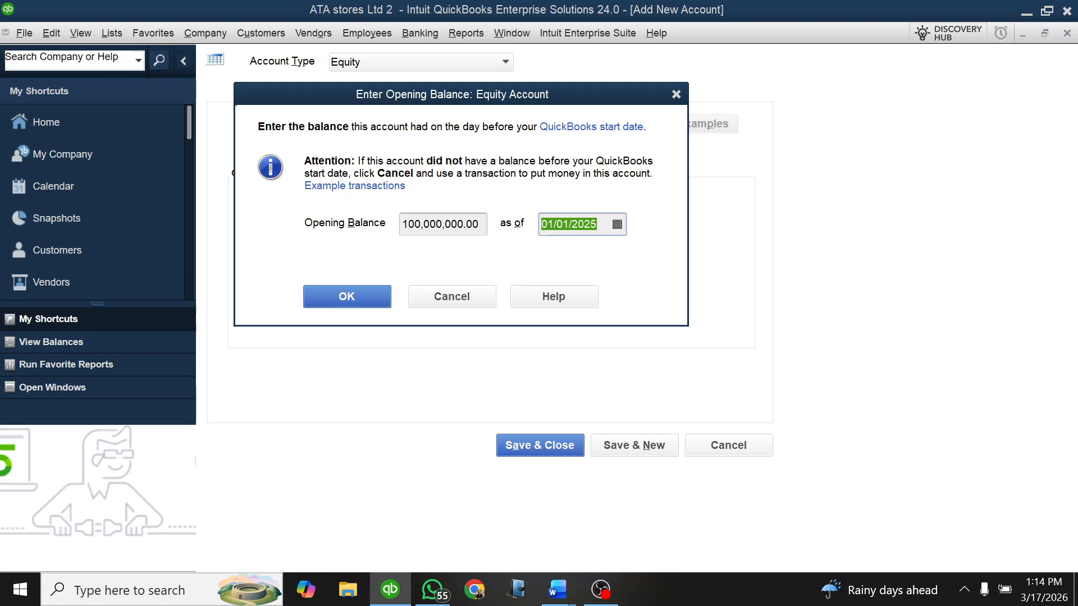
pyautogui.click(346, 296)
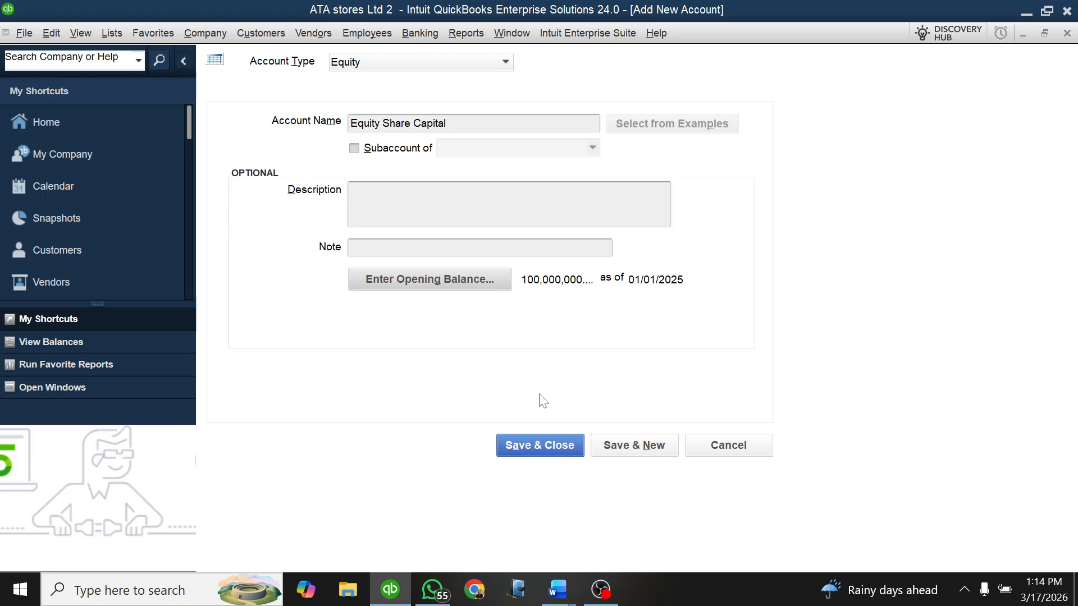
pyautogui.click(621, 445)
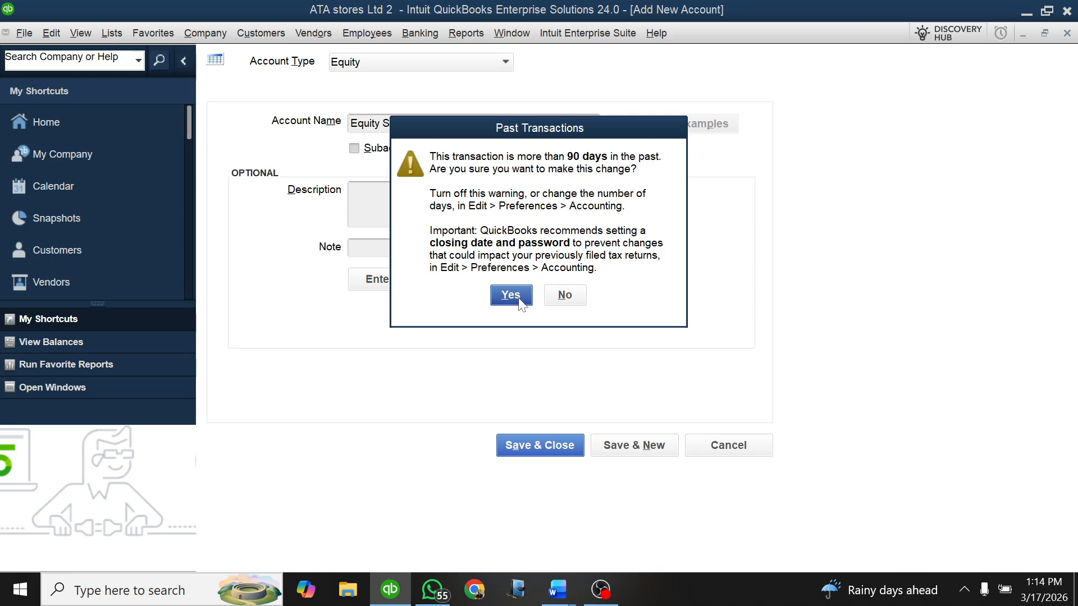
pyautogui.click(511, 296)
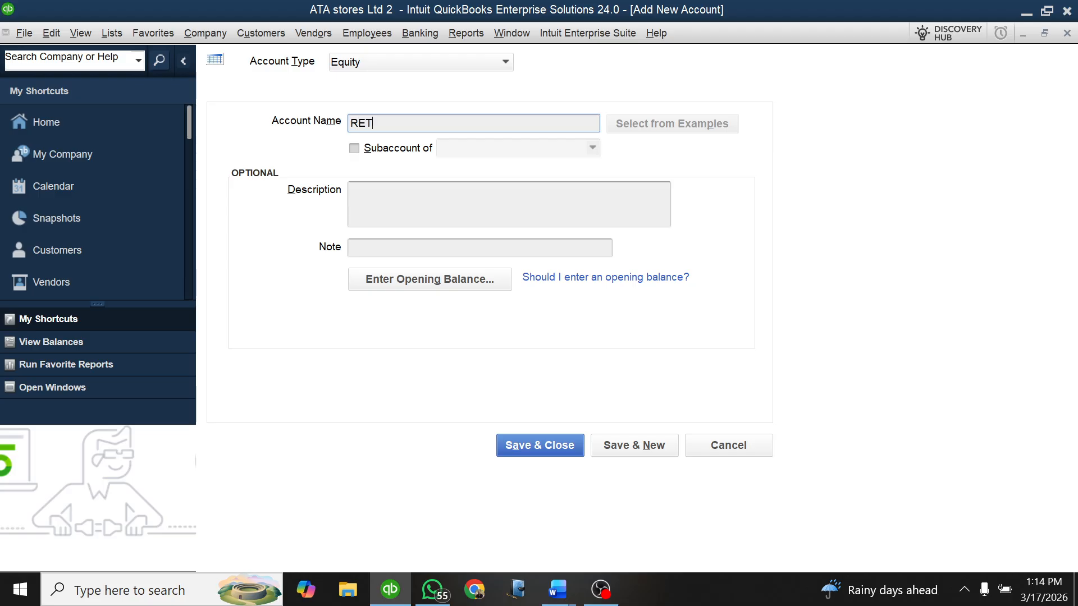
# Step: Name the new equity account RETAINED EARNINGS and enter an opening balance of 45,600,000
pyautogui.write('RETAINED EARNINGS')
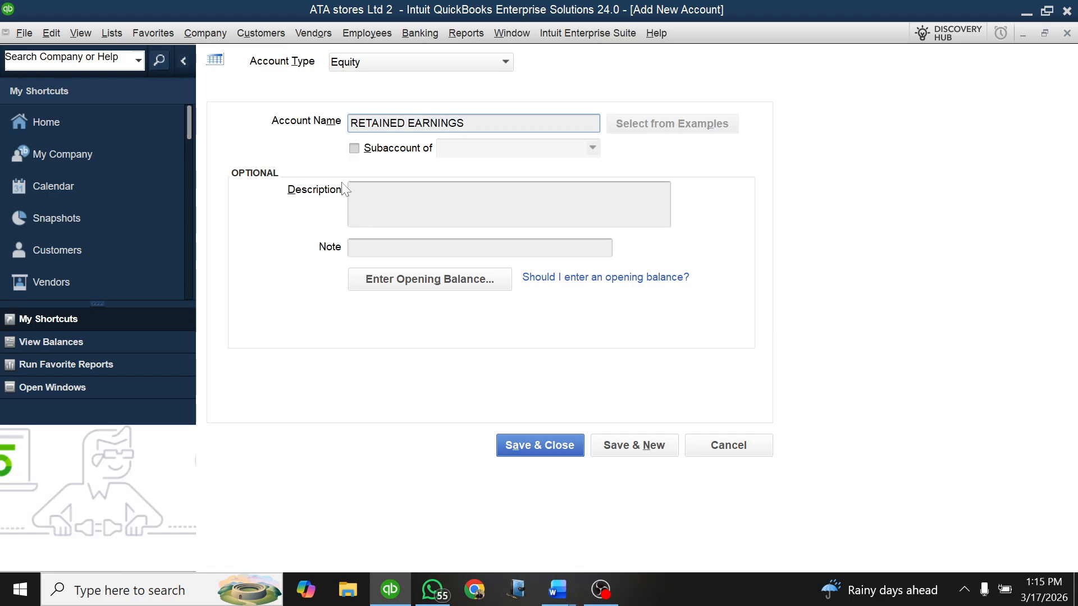
pyautogui.click(394, 284)
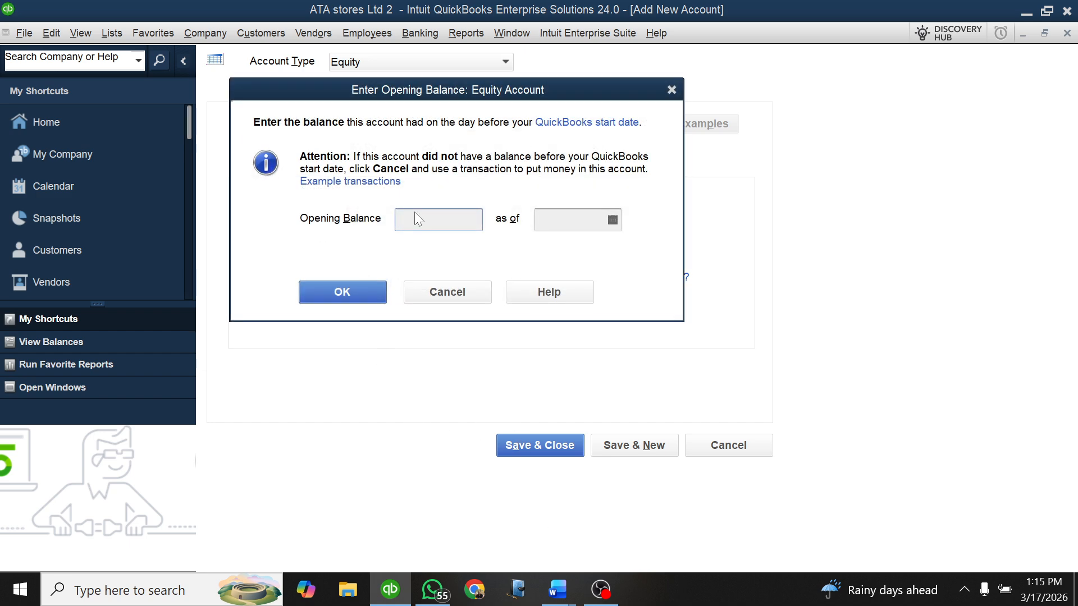
pyautogui.write('45,600,000.00')
# Step: Set the RETAINED EARNINGS opening balance date to 01/01/2025 and confirm the opening balance
pyautogui.click(613, 220)
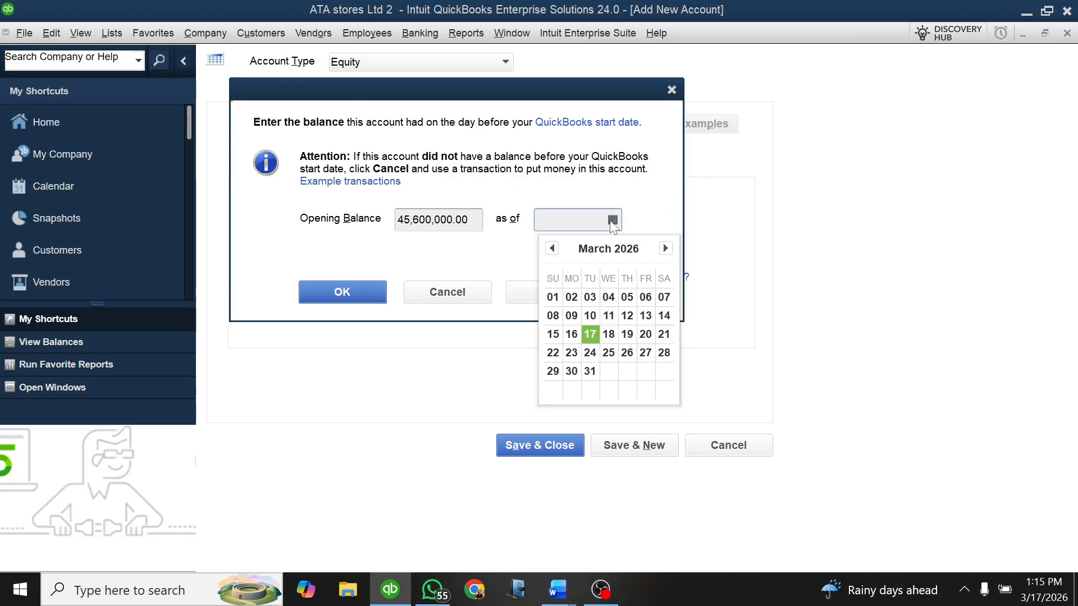
pyautogui.click(552, 249)
pyautogui.click(551, 249)
pyautogui.click(551, 249)
pyautogui.click(552, 248)
pyautogui.click(552, 249)
pyautogui.click(551, 248)
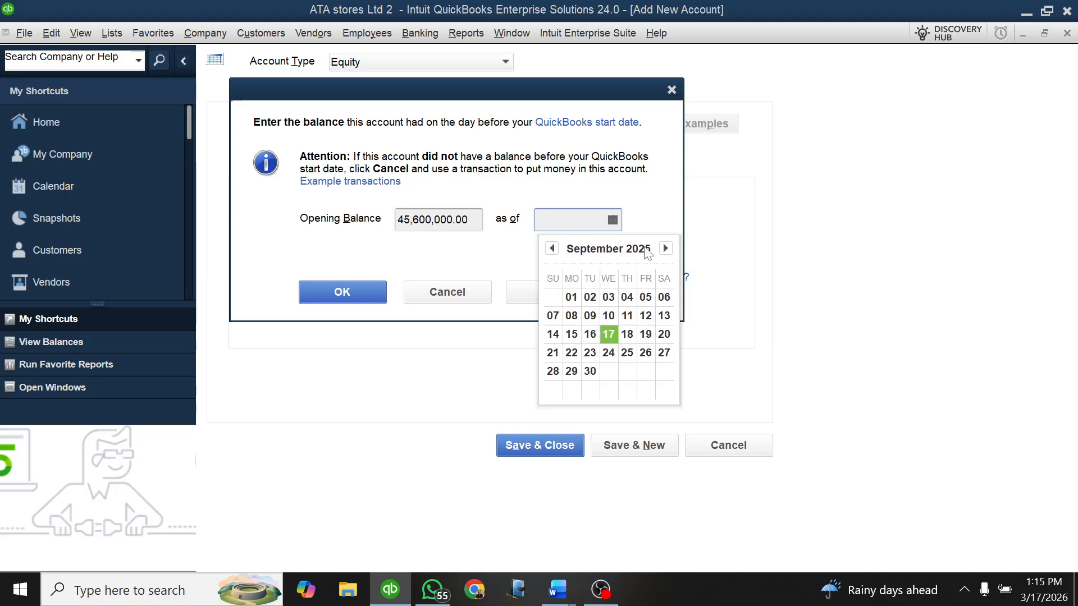
pyautogui.click(664, 249)
pyautogui.click(552, 249)
pyautogui.click(551, 249)
pyautogui.click(552, 249)
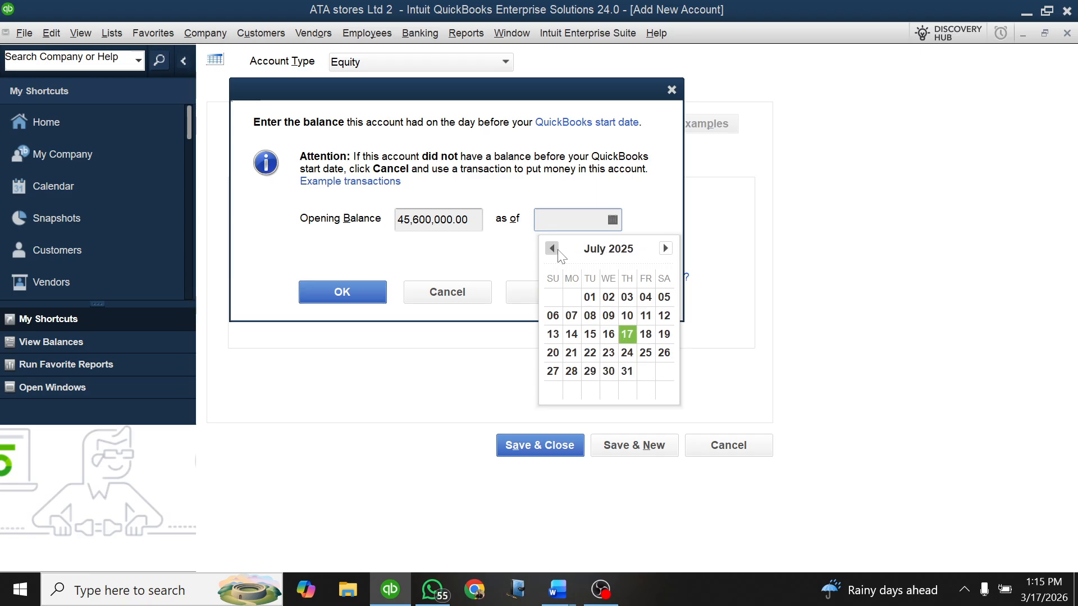
pyautogui.click(552, 248)
pyautogui.click(552, 249)
pyautogui.click(551, 249)
pyautogui.click(552, 248)
pyautogui.click(551, 248)
pyautogui.click(552, 249)
pyautogui.click(551, 249)
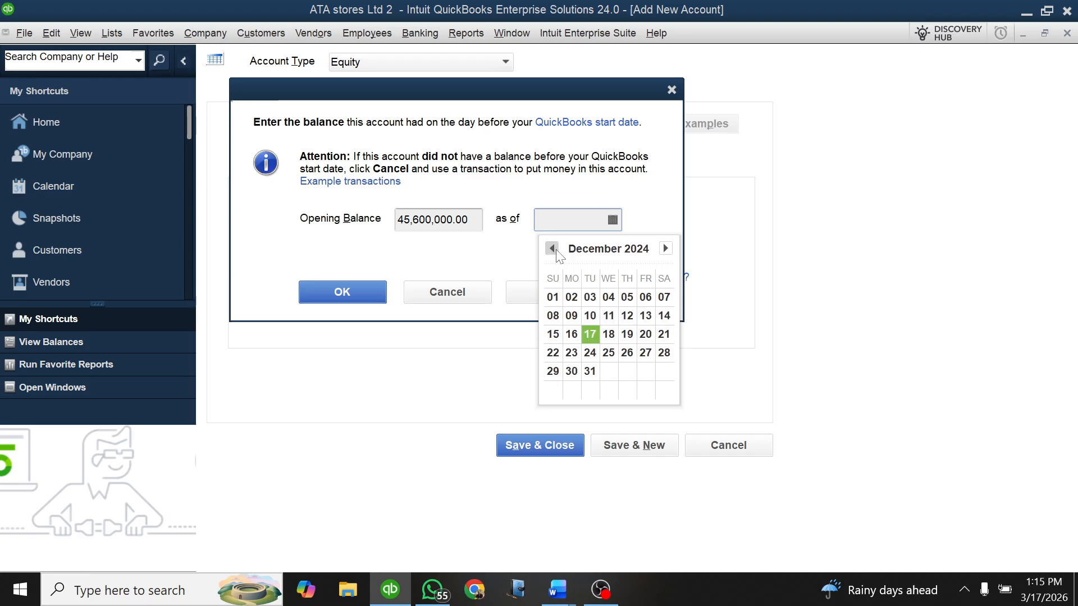
pyautogui.click(552, 249)
pyautogui.click(665, 249)
pyautogui.click(665, 248)
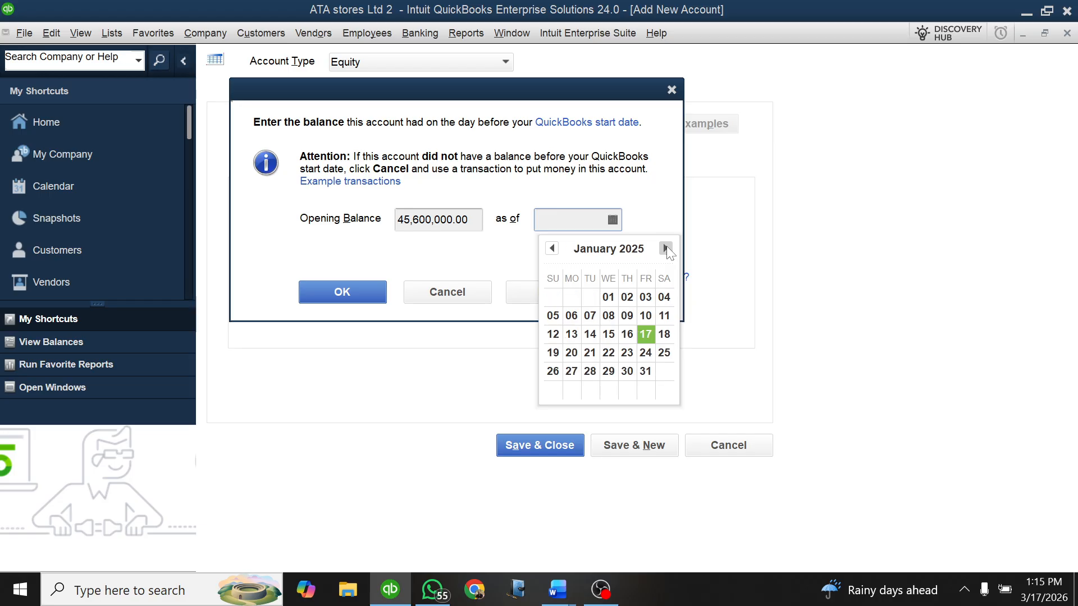
pyautogui.click(608, 298)
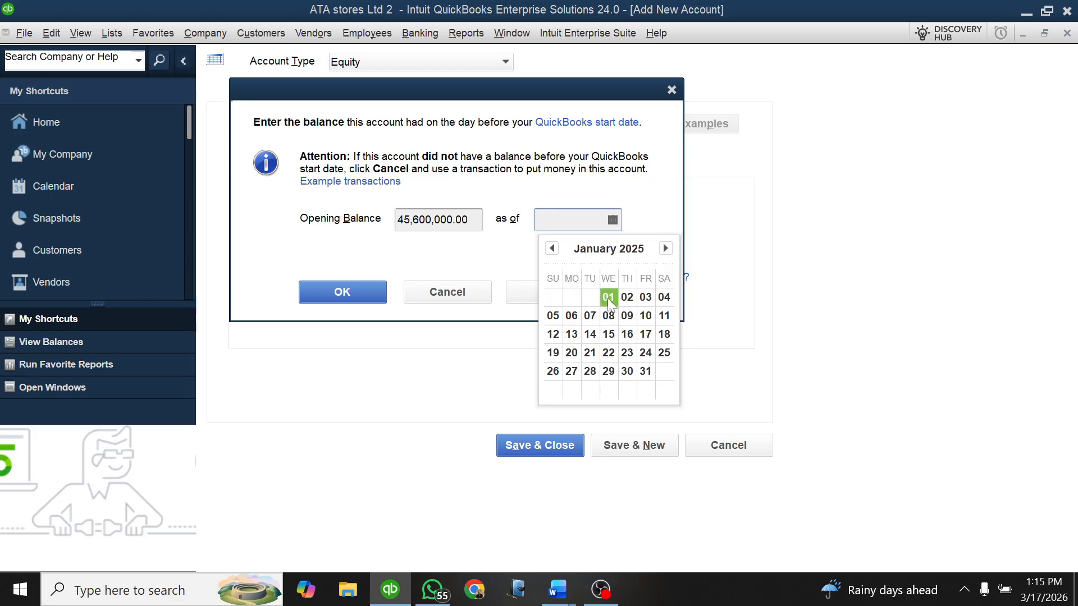
pyautogui.click(351, 293)
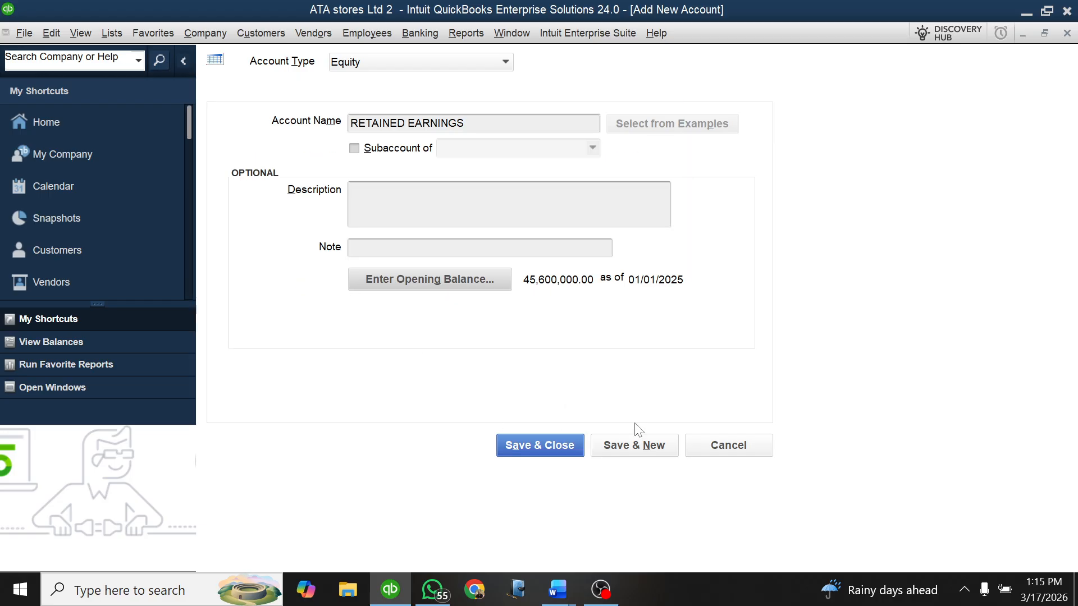
# Step: Check the retained earnings figure in the Word lesson document, and save and close the RETAINED EARNINGS account, accepting the past-date entry
pyautogui.moveTo(555, 586)
pyautogui.click(442, 521)
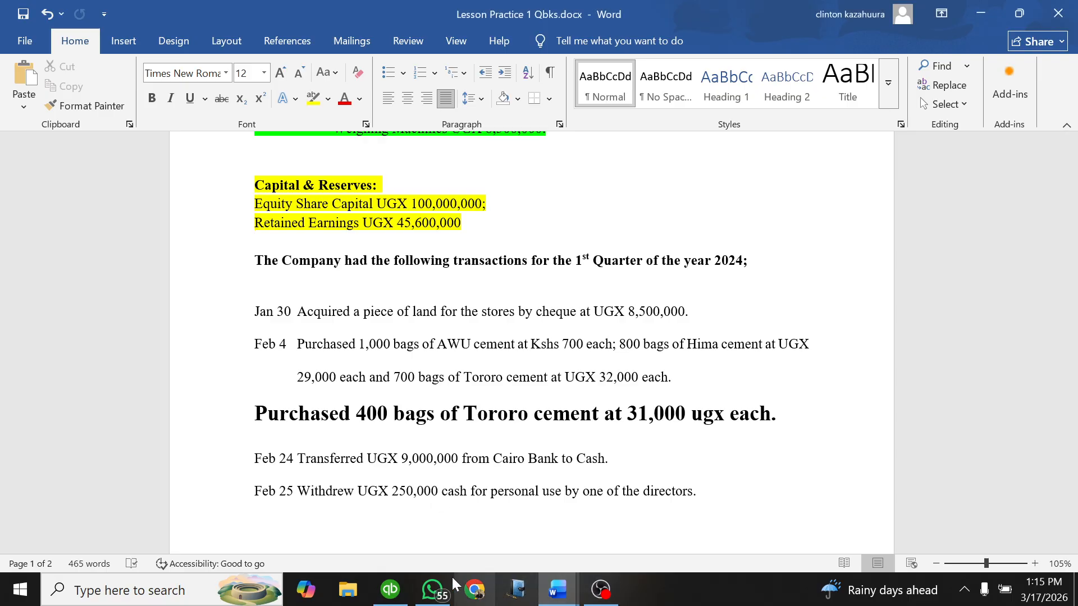
pyautogui.click(390, 589)
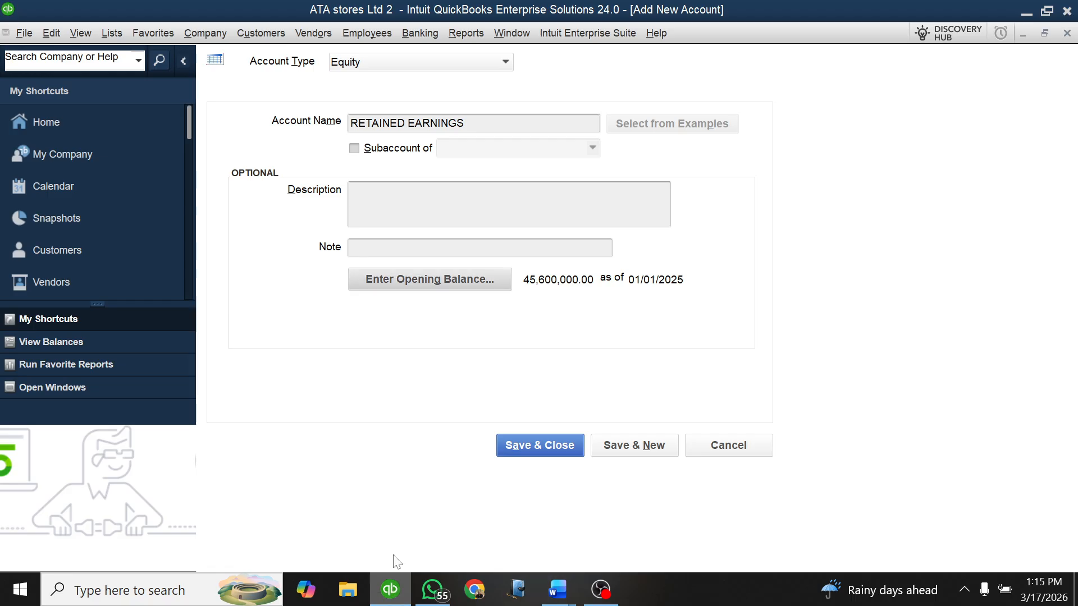
pyautogui.click(542, 445)
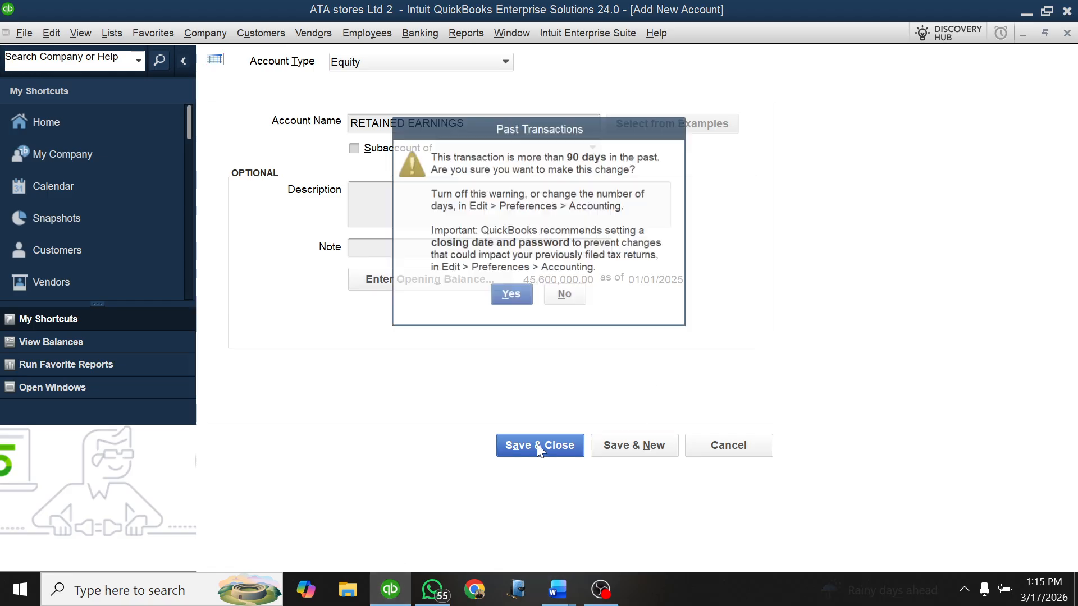
pyautogui.click(510, 296)
# Step: Run the standard Balance Sheet from the chart of accounts, review its assets, liabilities and equity, and close both the report and the account list
pyautogui.scroll(1, 696, 294)
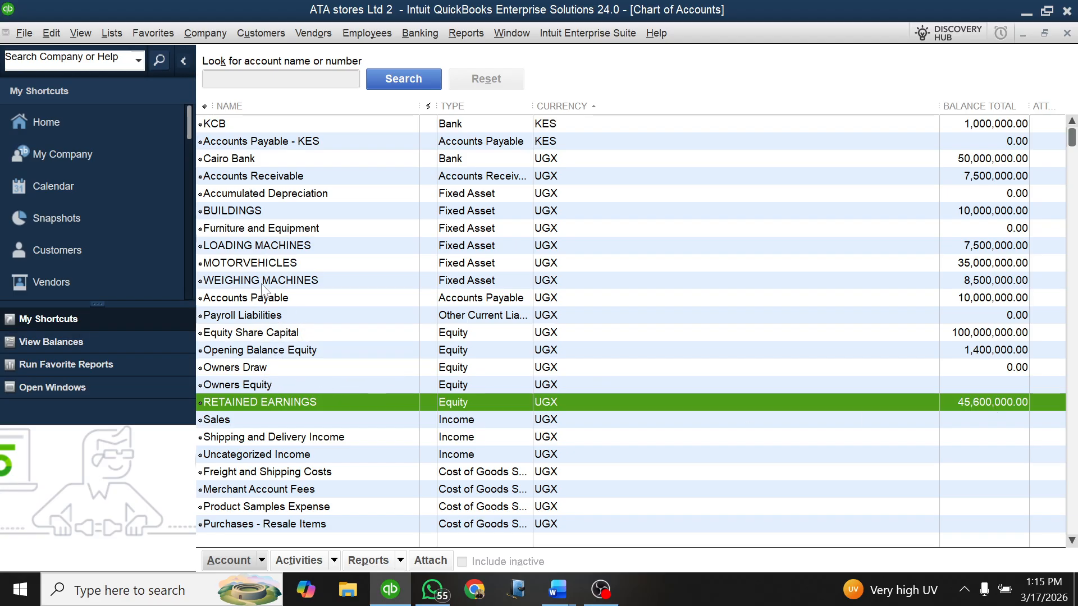
pyautogui.click(271, 333)
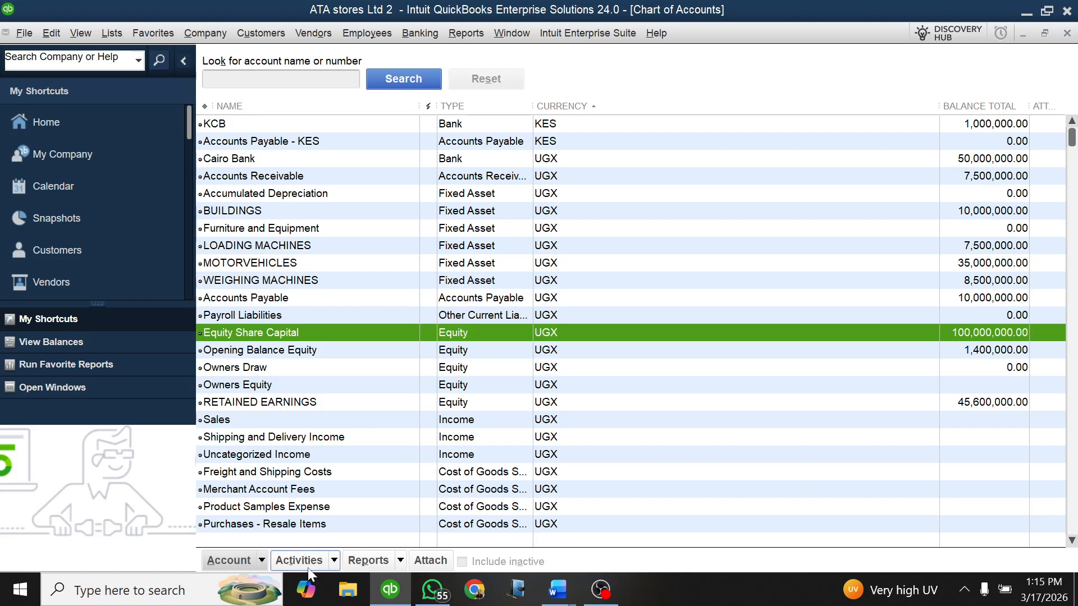
pyautogui.click(400, 555)
pyautogui.moveTo(405, 539)
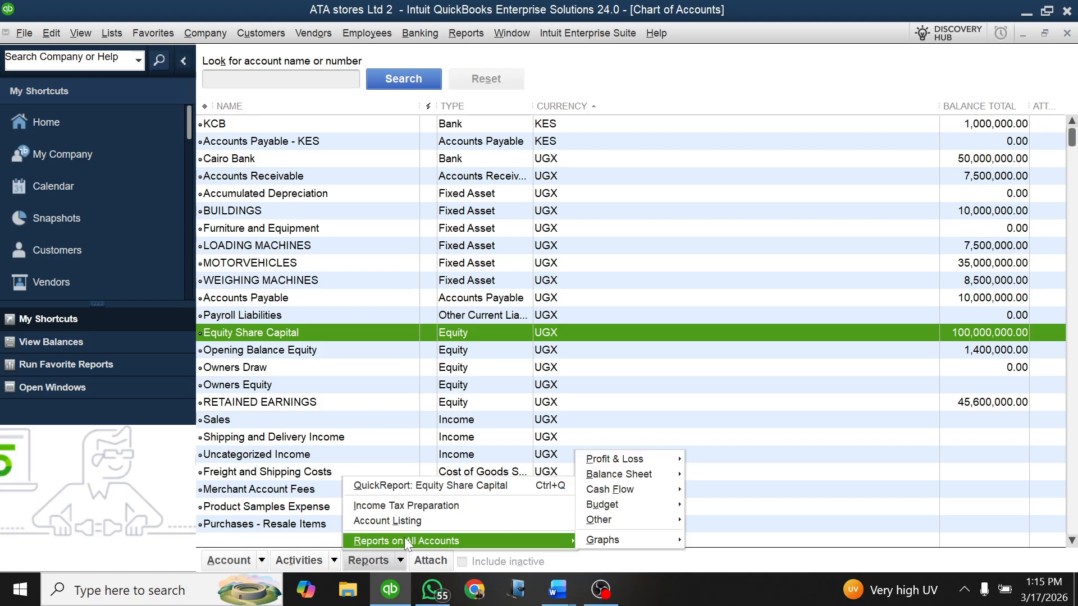
pyautogui.moveTo(614, 473)
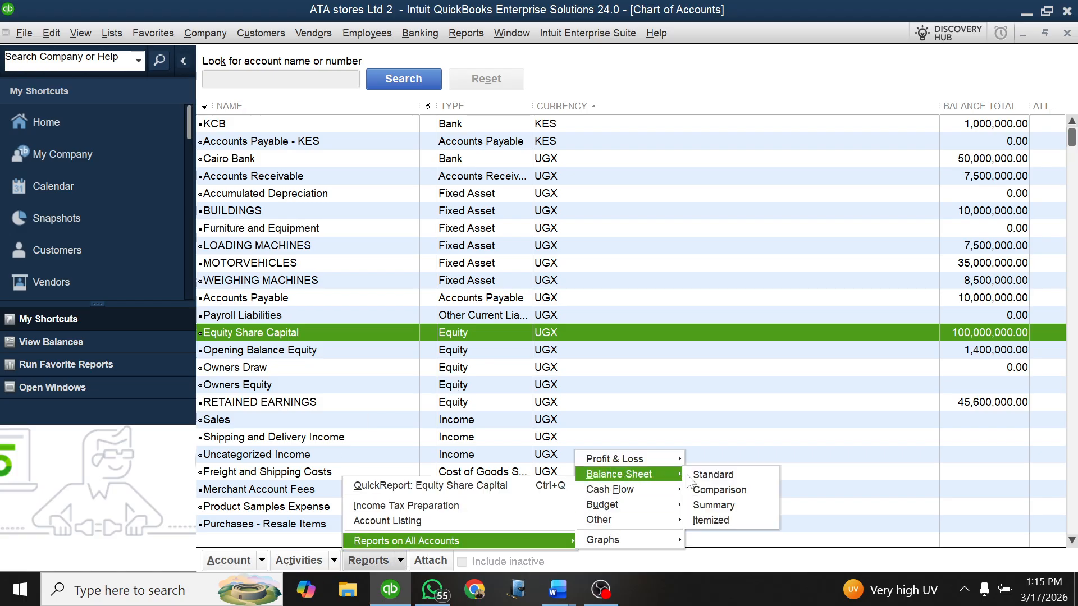
pyautogui.click(711, 475)
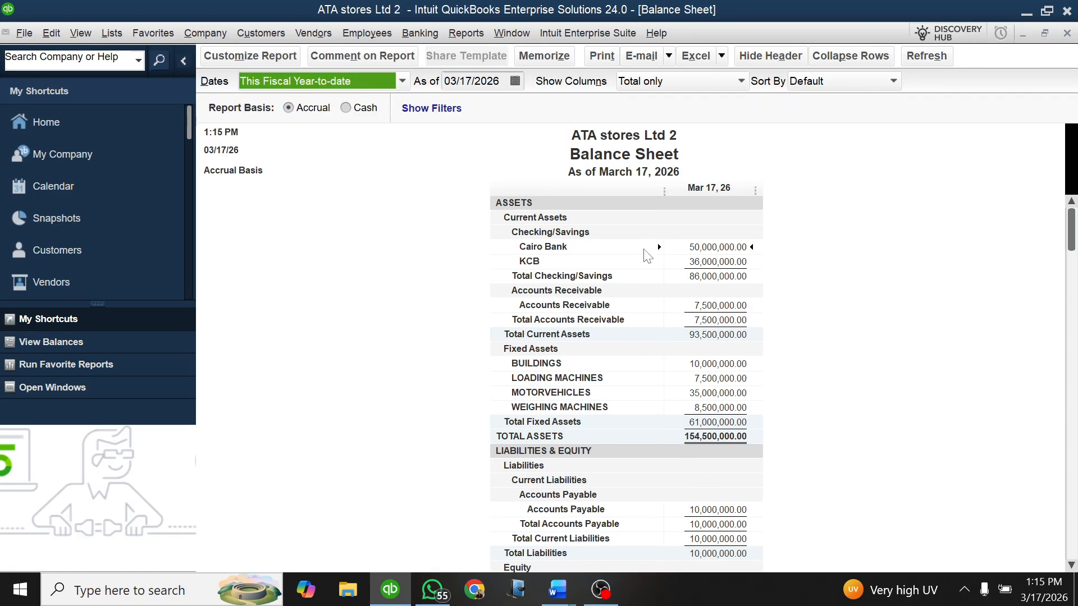
pyautogui.scroll(-5, 645, 264)
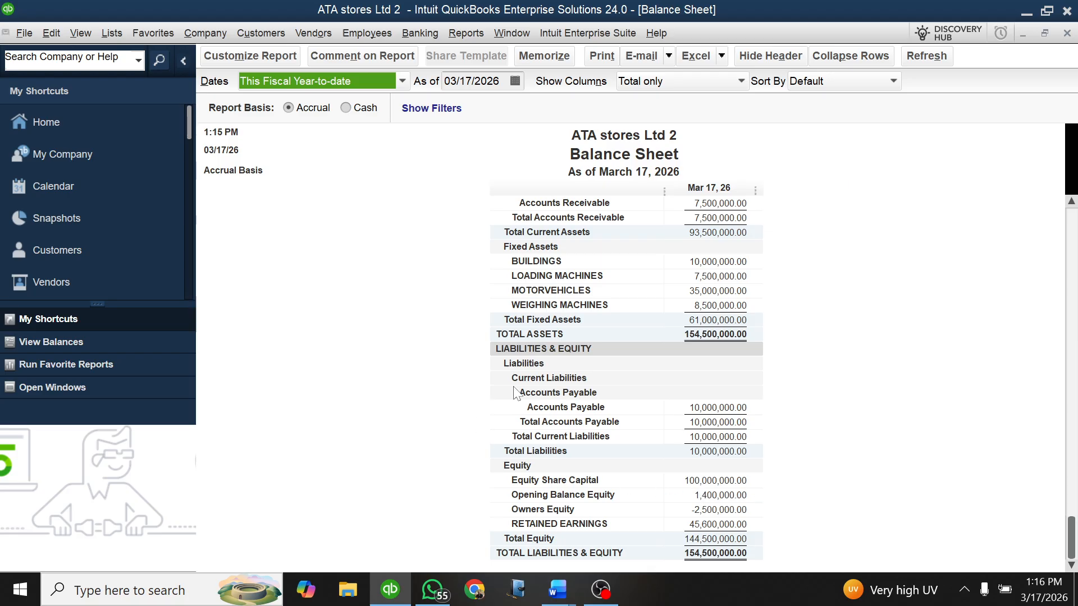
pyautogui.hotkey('ctrl', 'a')
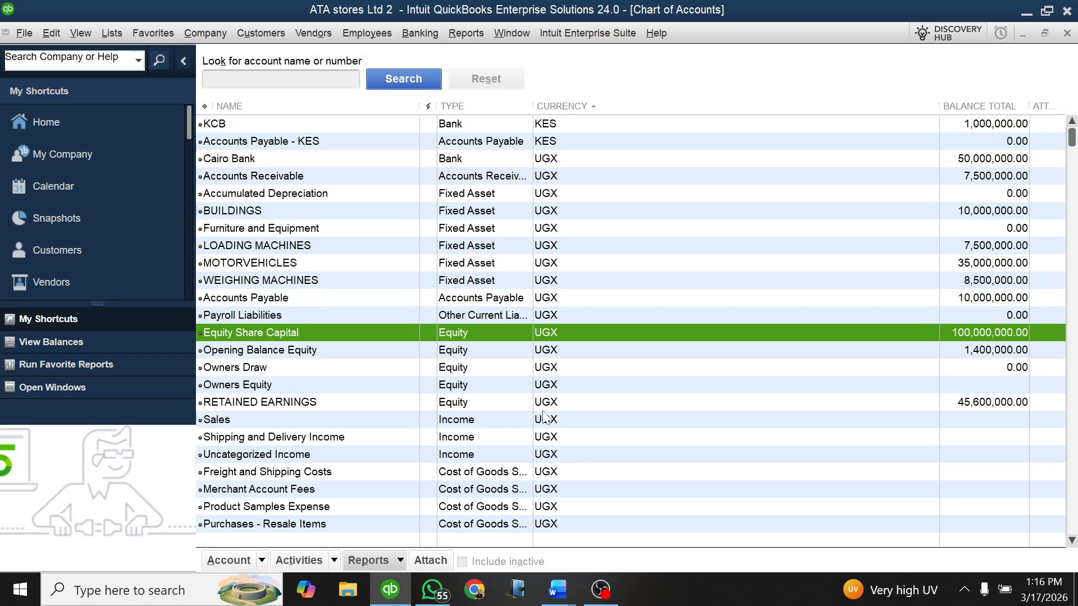
pyautogui.press('Escape')
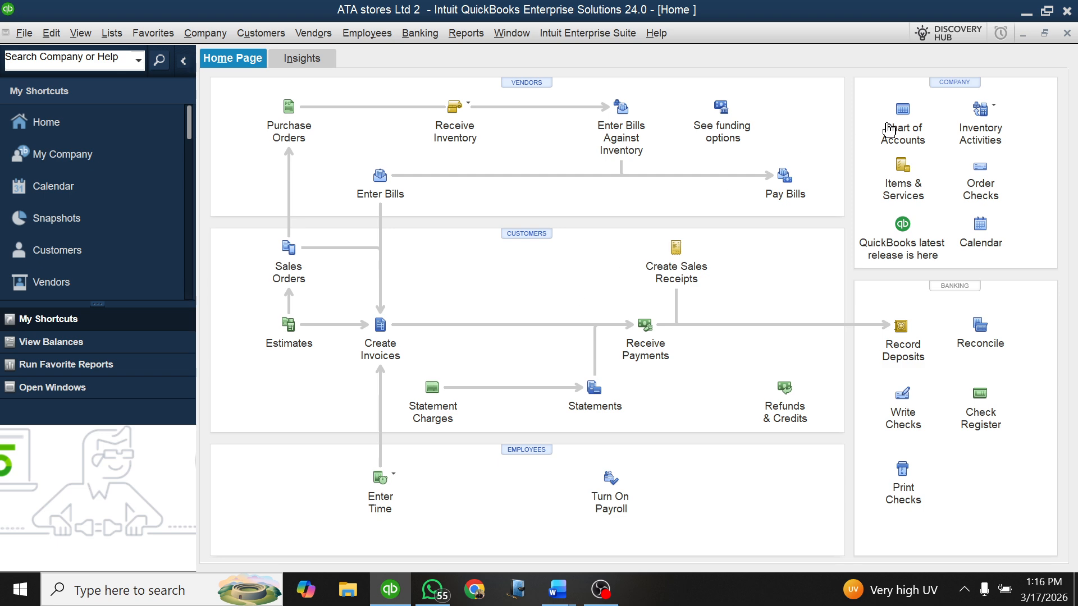
# Step: In the Word document Lesson Practice 1 Qbks, change the year in the 1st Quarter transactions heading to 2025
pyautogui.moveTo(557, 590)
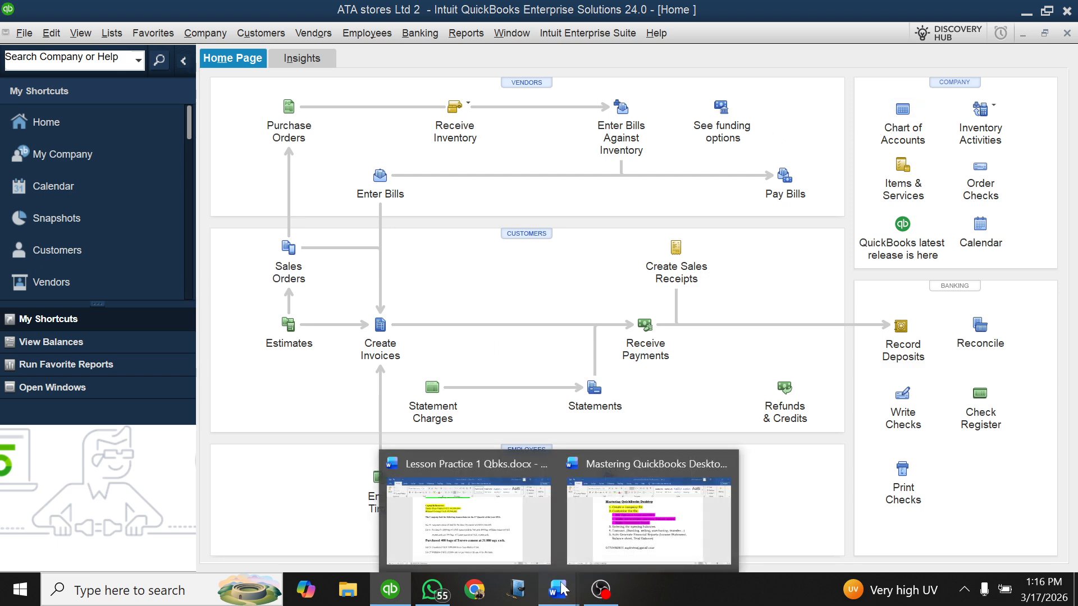
pyautogui.click(432, 522)
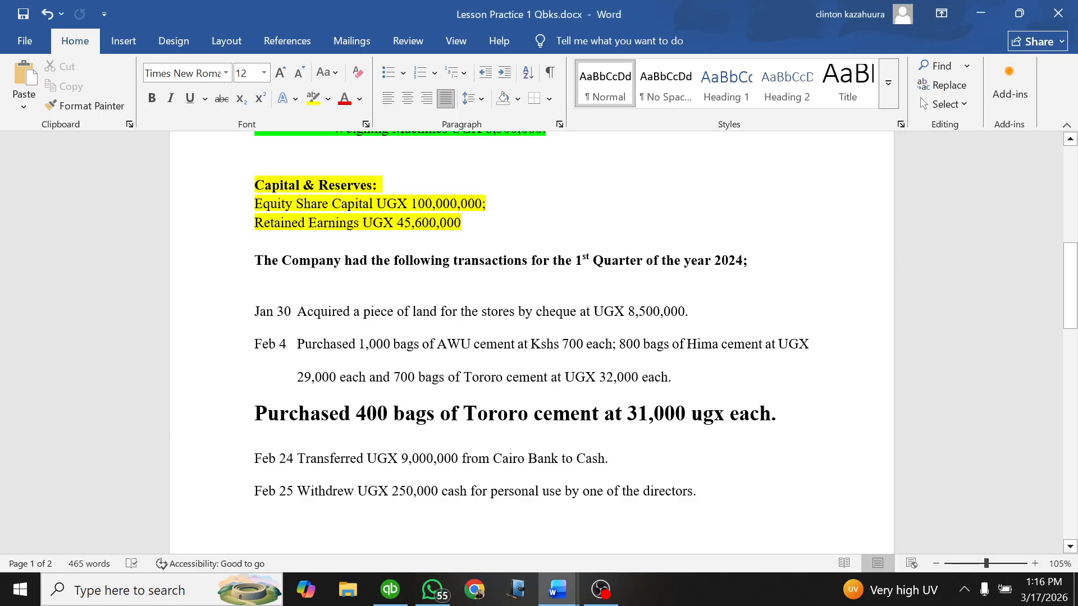
pyautogui.scroll(-1, 530, 314)
pyautogui.scroll(5, 531, 315)
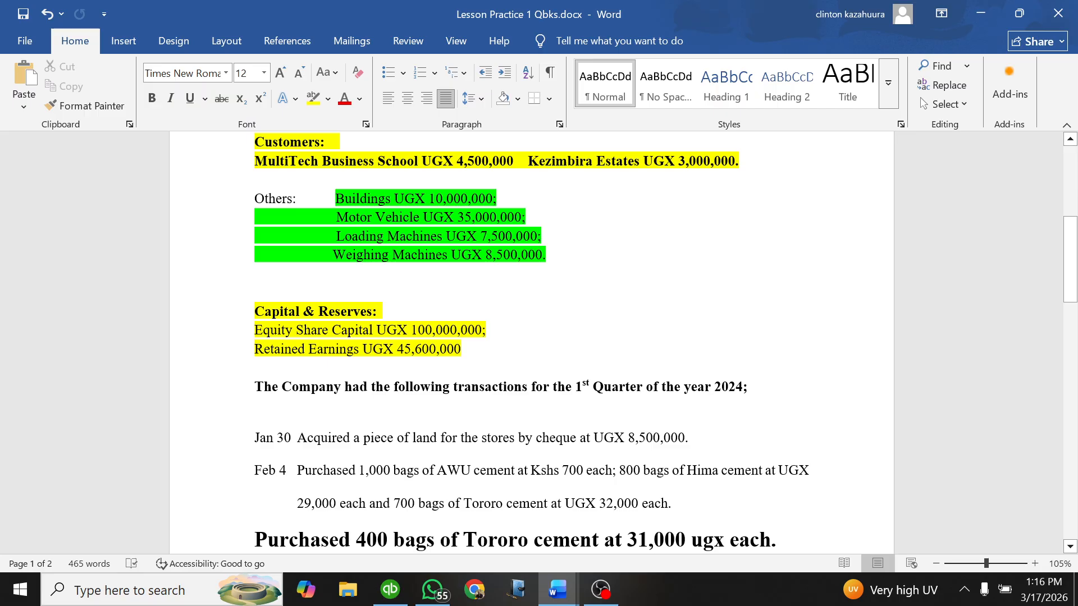
pyautogui.click(745, 391)
pyautogui.press('BackSpace')
pyautogui.write('5')
pyautogui.click(678, 330)
# Step: Switch to the Mastering QuickBooks Desktop document and highlight the contact details line below the list in yellow
pyautogui.click(557, 589)
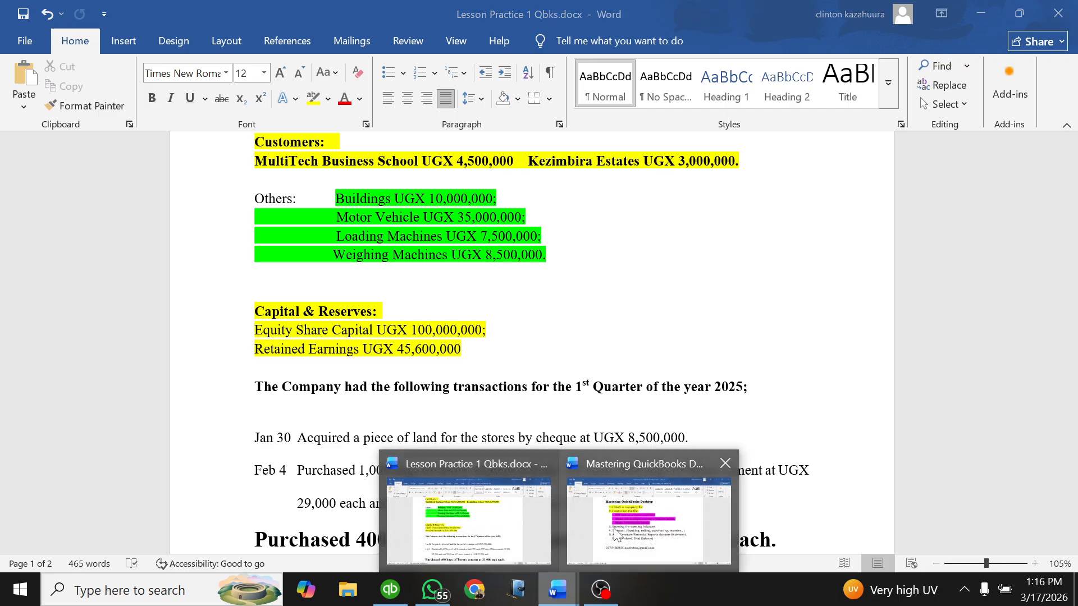
pyautogui.click(542, 324)
pyautogui.click(554, 599)
pyautogui.click(633, 530)
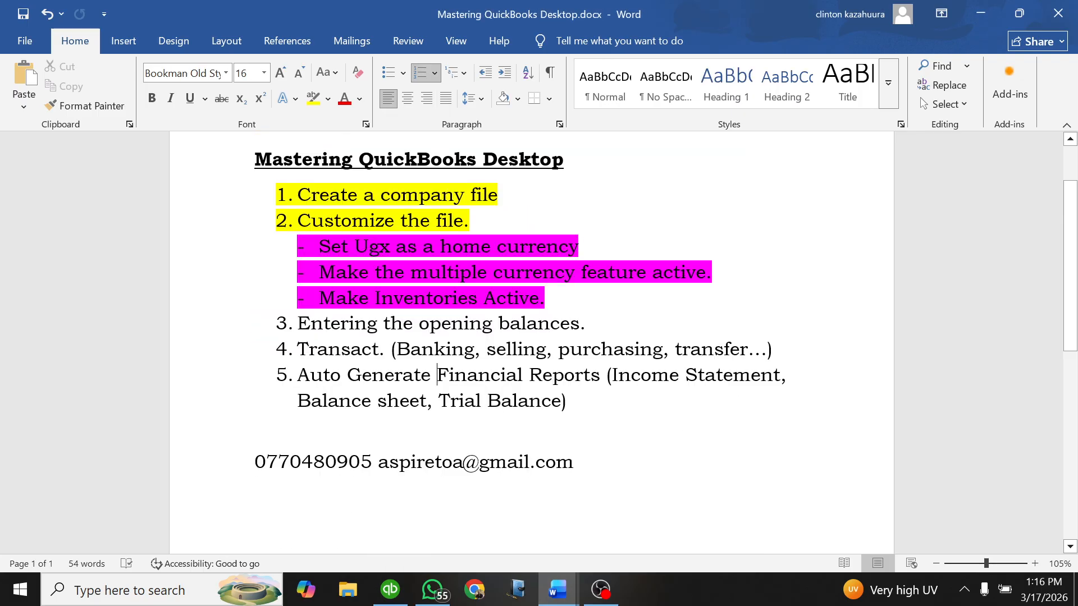
pyautogui.moveTo(578, 461); pyautogui.dragTo(256, 461)
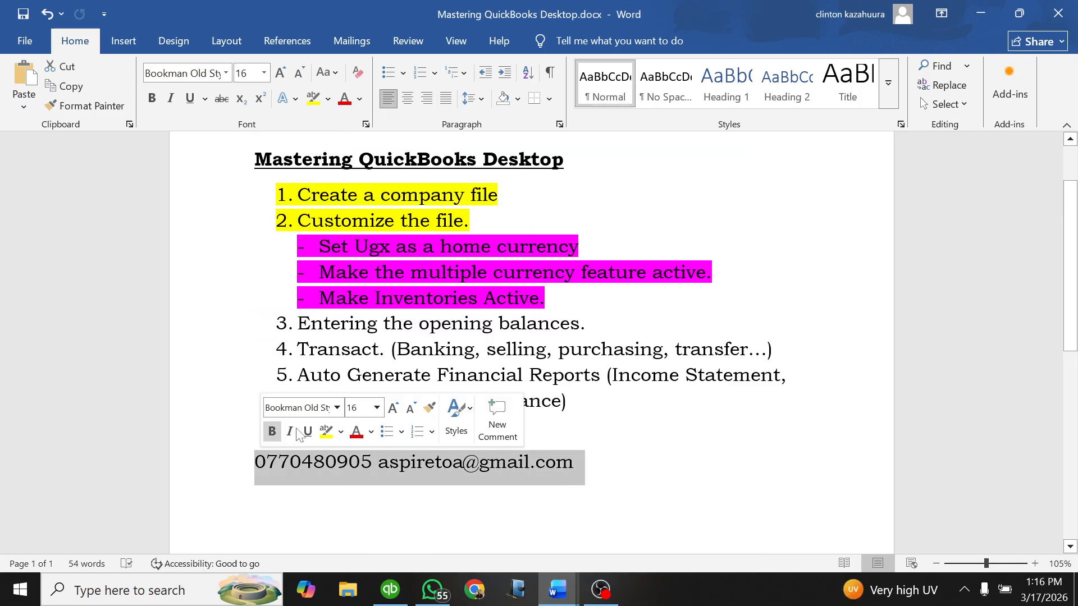
pyautogui.click(325, 431)
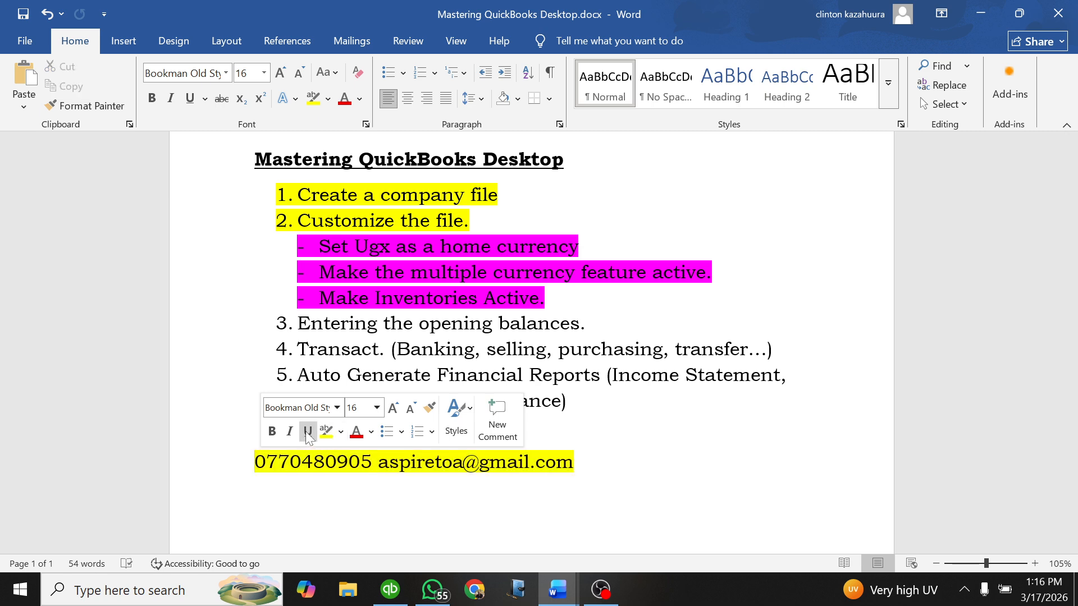
pyautogui.click(306, 431)
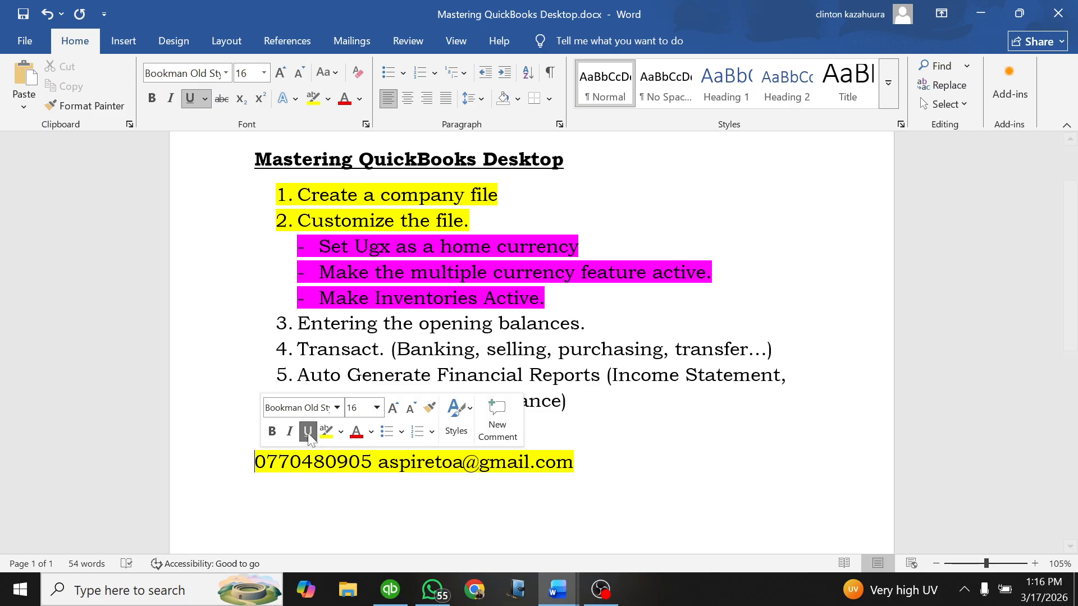
pyautogui.click(488, 464)
pyautogui.moveTo(575, 462); pyautogui.dragTo(379, 462)
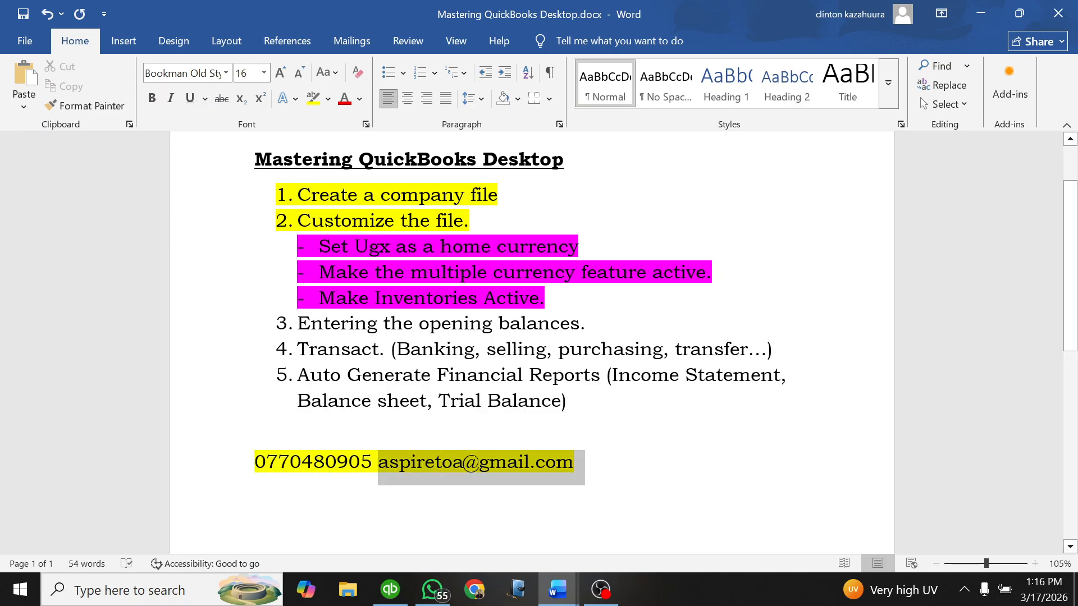
pyautogui.click(360, 461)
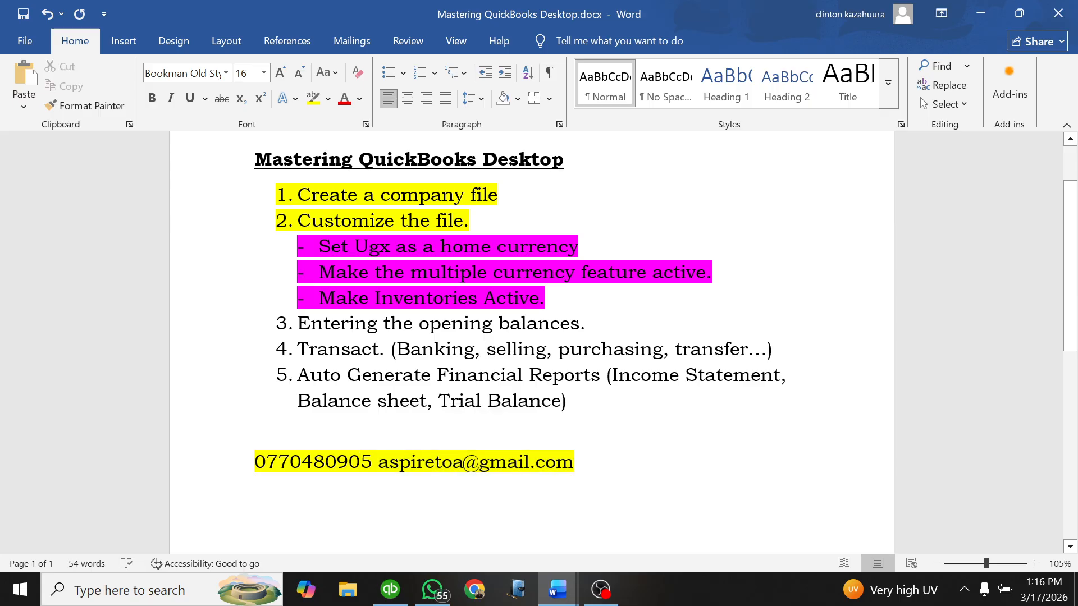
pyautogui.moveTo(372, 463); pyautogui.dragTo(256, 462)
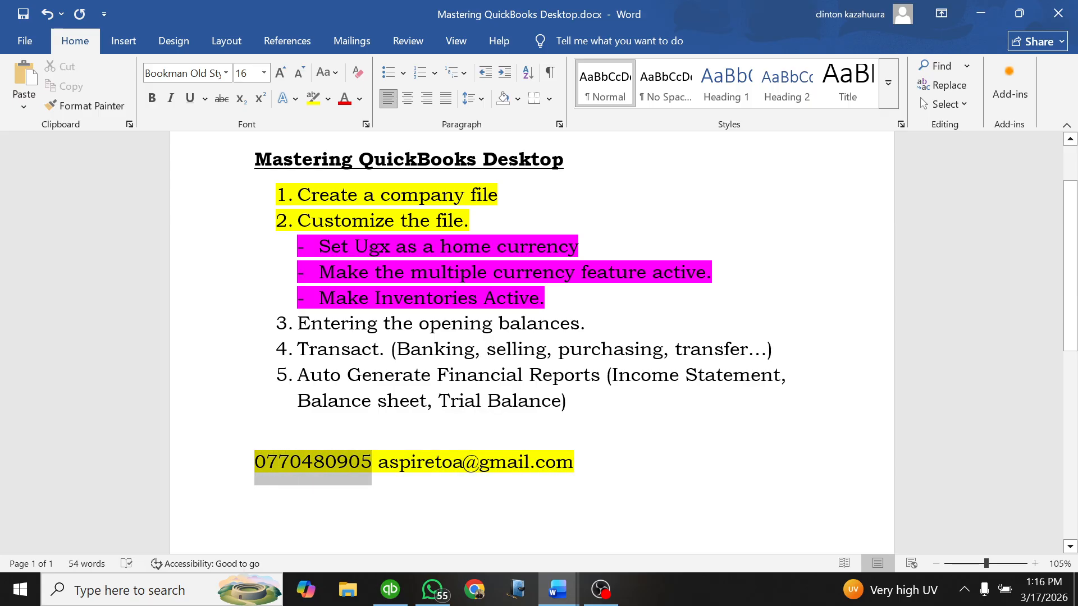
pyautogui.click(333, 487)
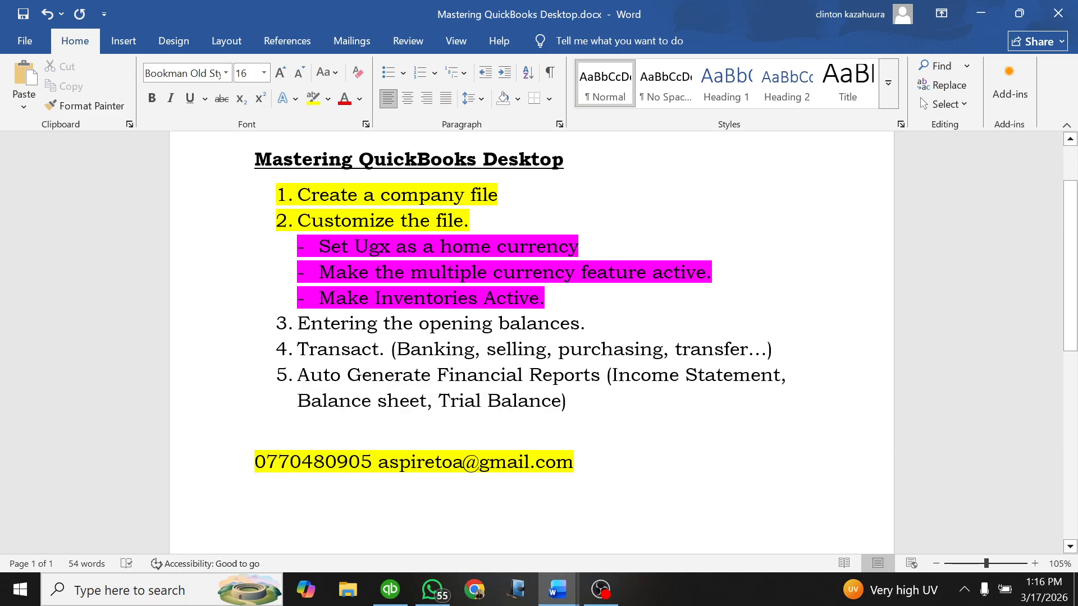
pyautogui.moveTo(372, 463); pyautogui.dragTo(255, 462)
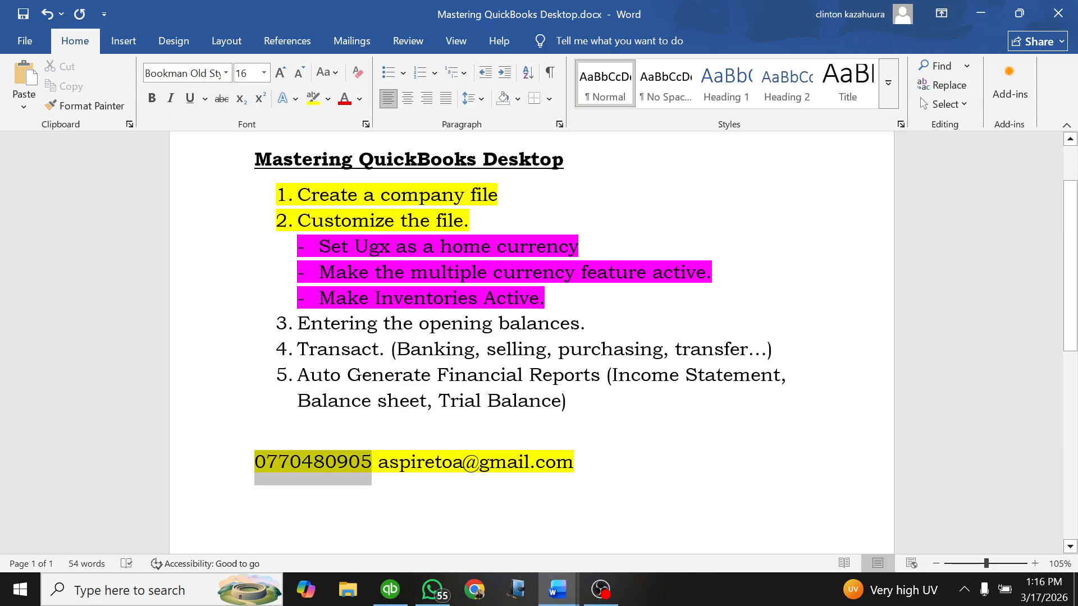
pyautogui.click(437, 494)
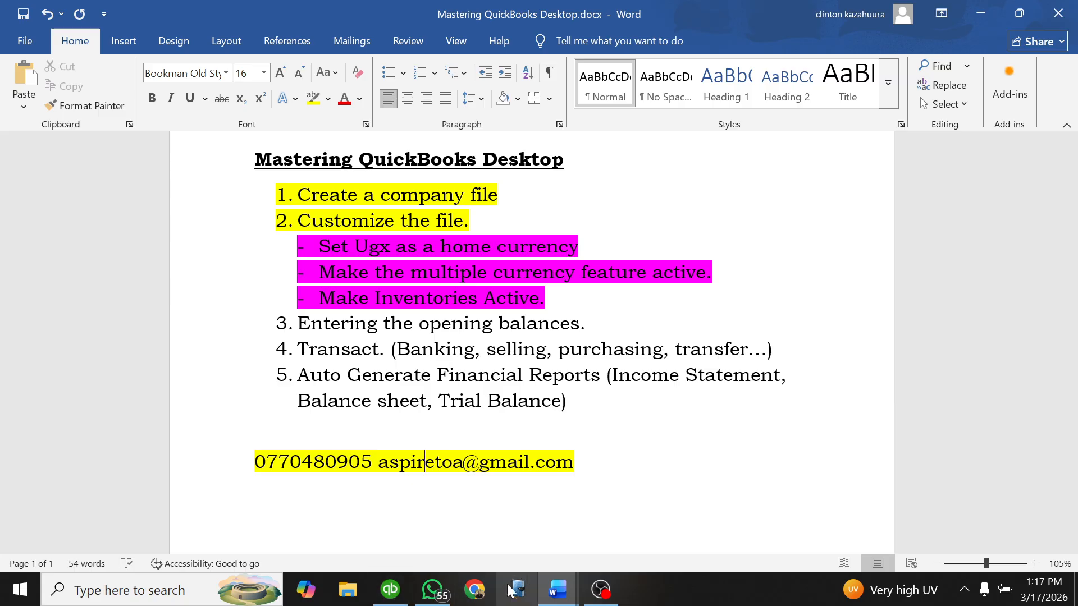
pyautogui.click(388, 587)
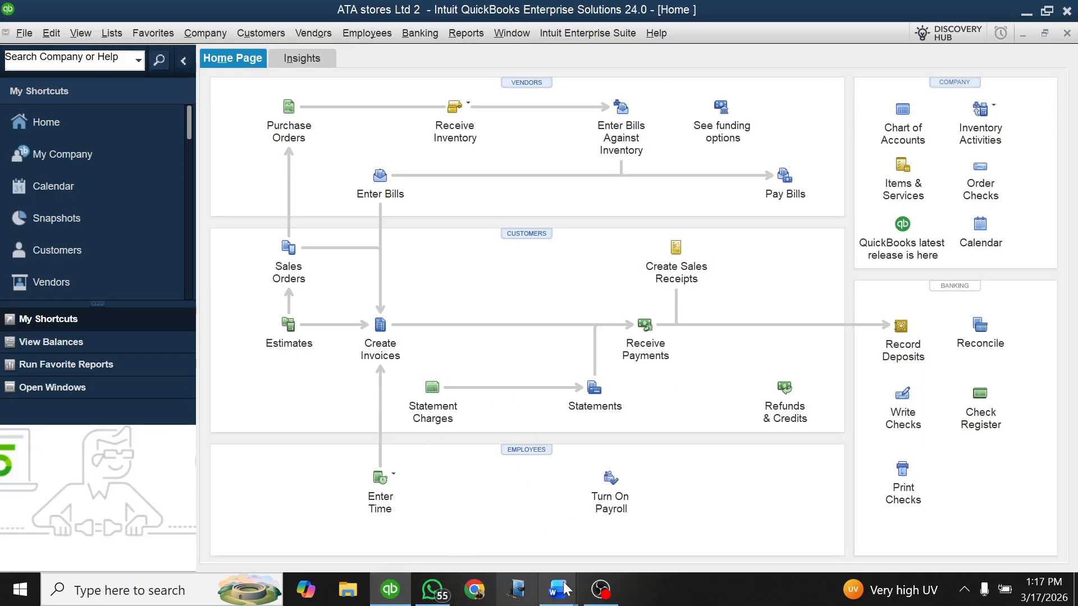
pyautogui.click(533, 561)
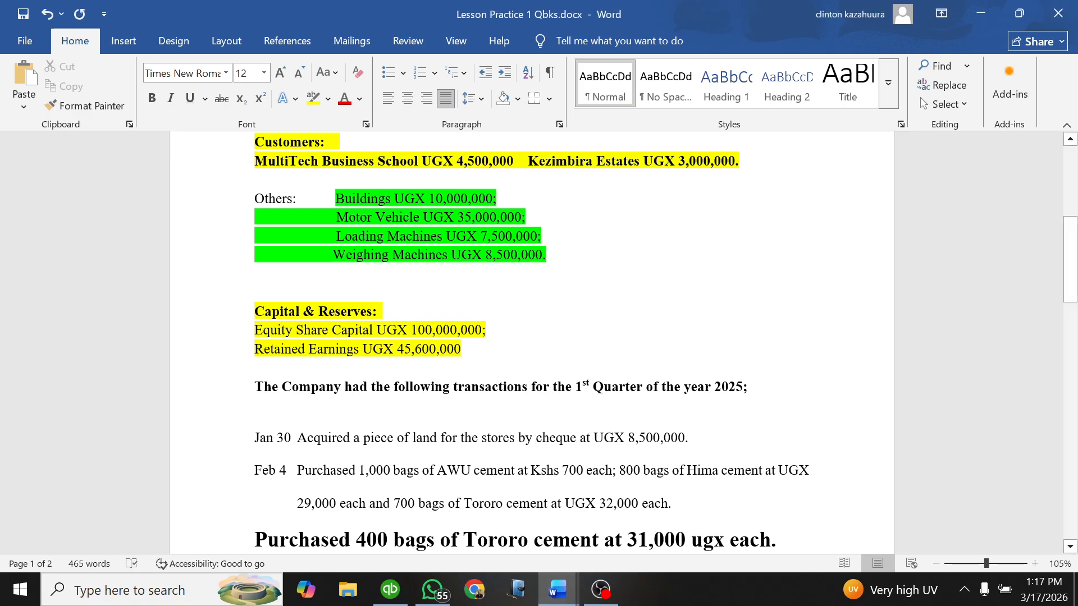
pyautogui.scroll(-3, 531, 342)
pyautogui.scroll(3, 531, 342)
pyautogui.scroll(3, 531, 342)
# Step: In the Mastering QuickBooks Desktop document, highlight list item 3, "Entering the opening balances.", in yellow
pyautogui.moveTo(557, 589)
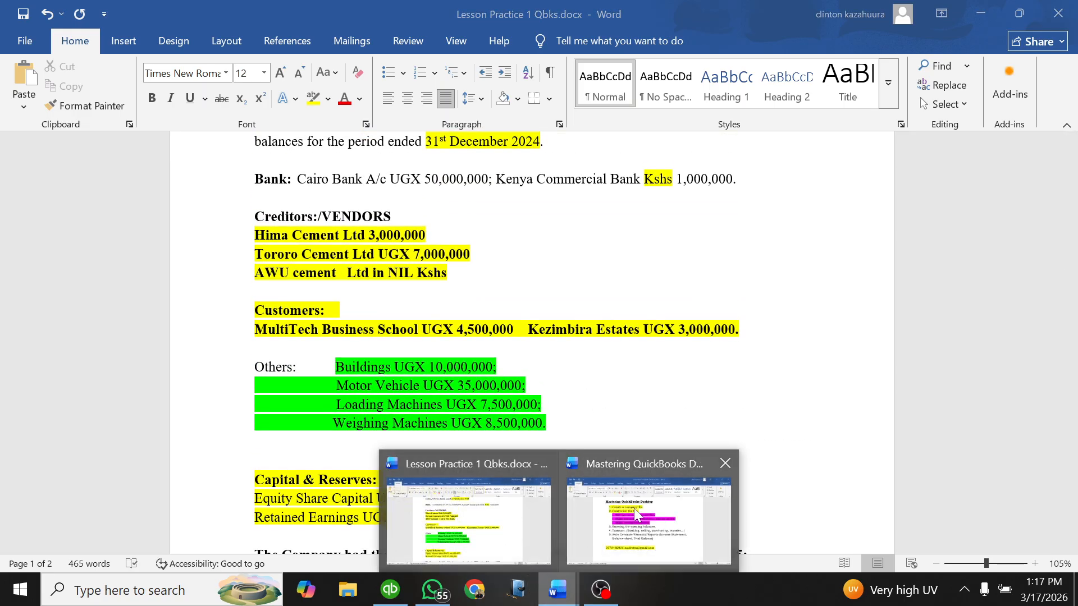
pyautogui.click(636, 514)
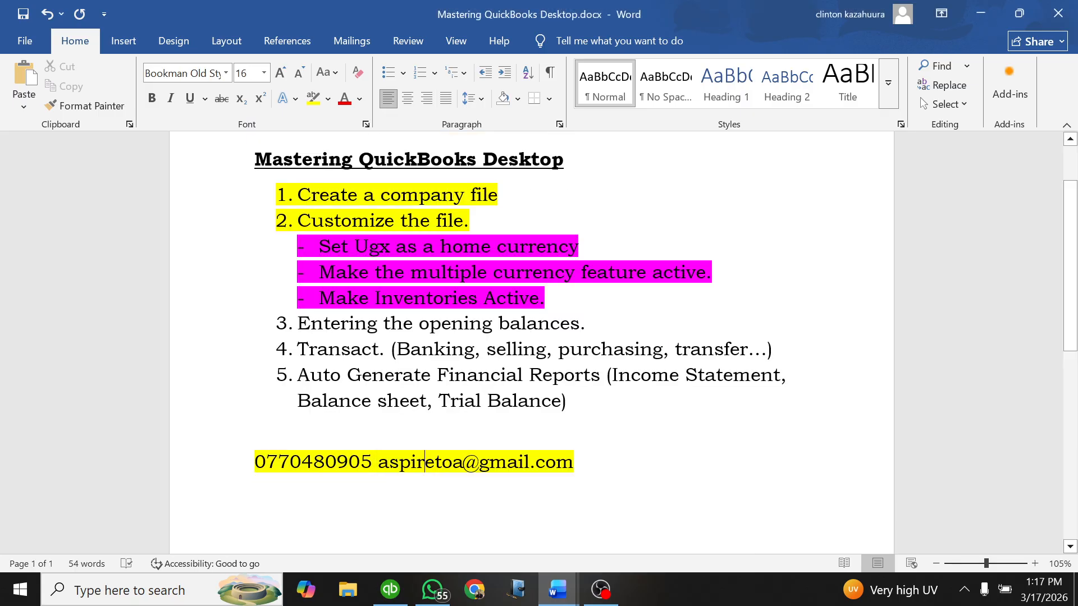
pyautogui.moveTo(589, 324); pyautogui.dragTo(298, 324)
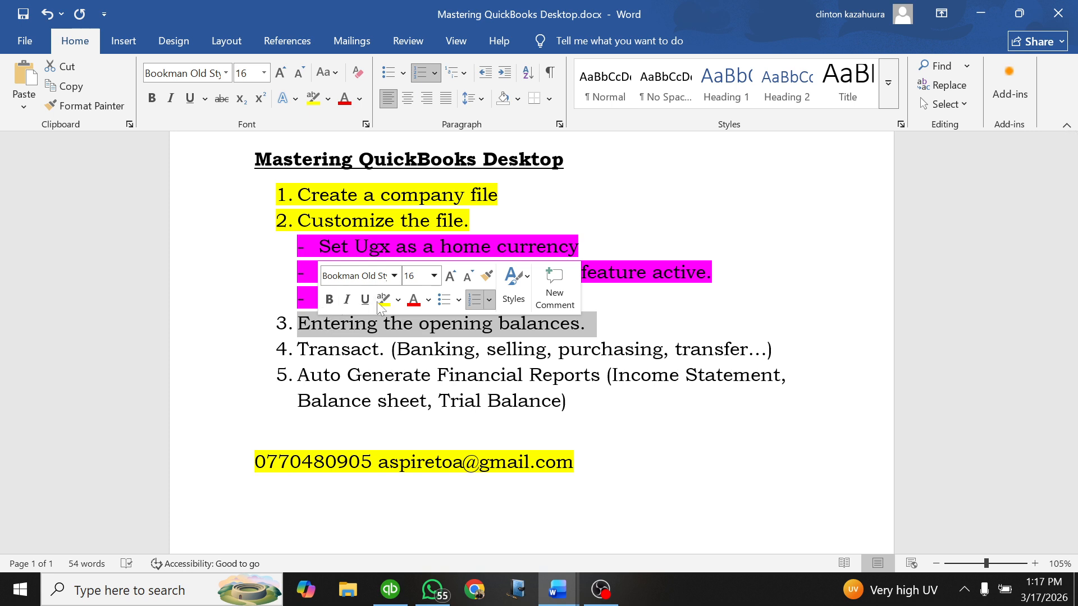
pyautogui.click(381, 300)
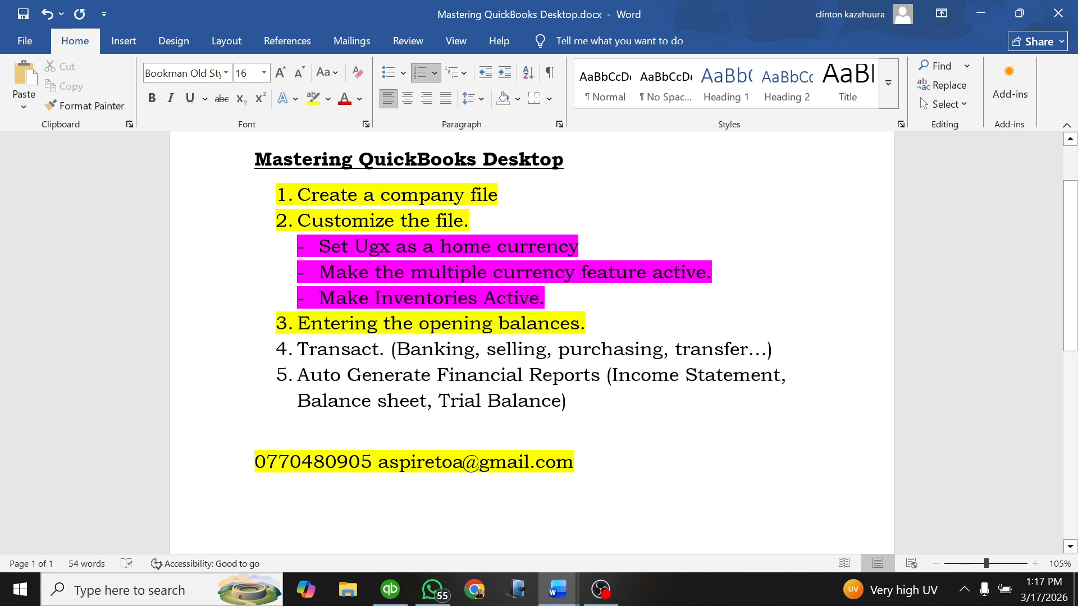
pyautogui.click(586, 324)
pyautogui.scroll(2, 532, 337)
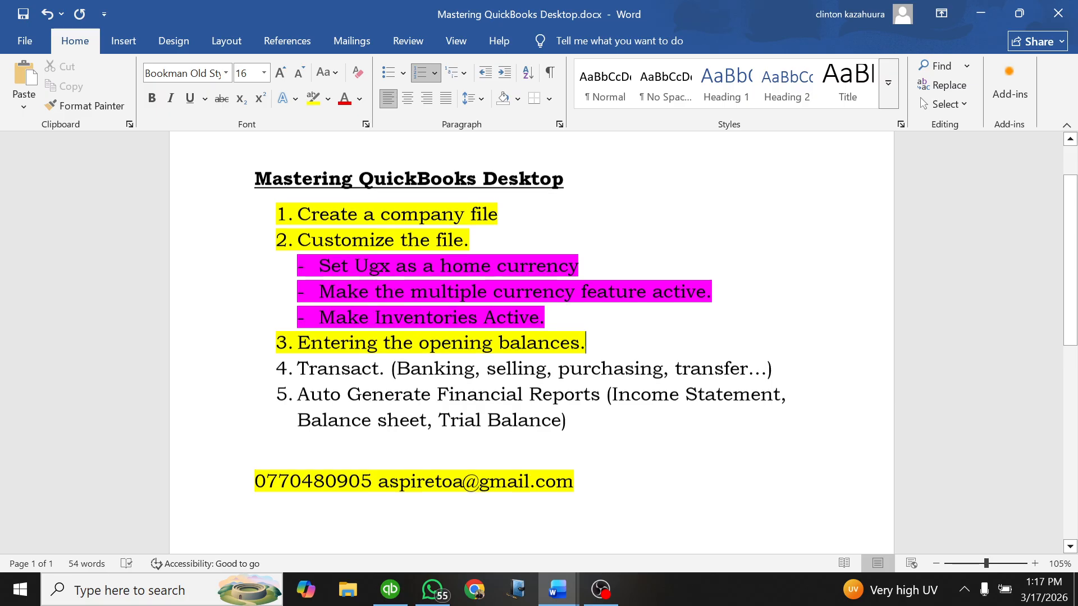
pyautogui.scroll(-3, 532, 336)
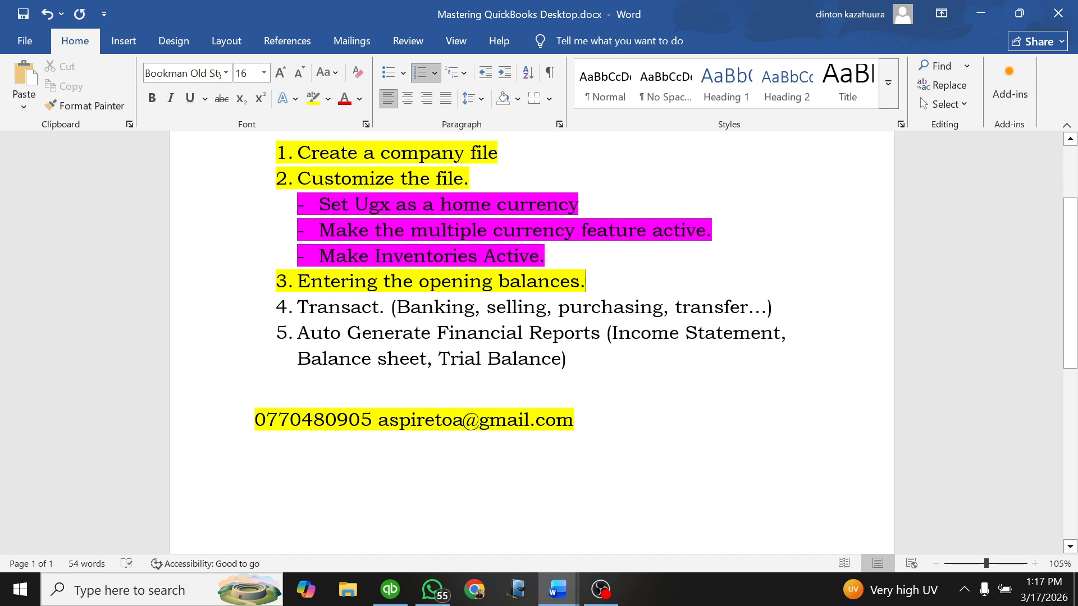
pyautogui.scroll(3, 532, 337)
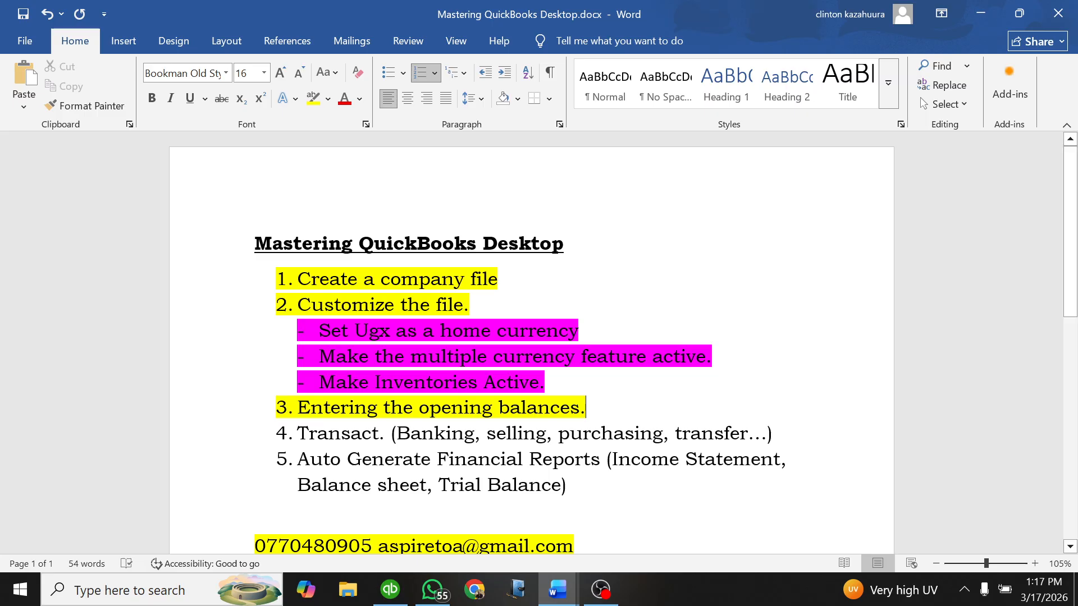
pyautogui.scroll(-1, 531, 343)
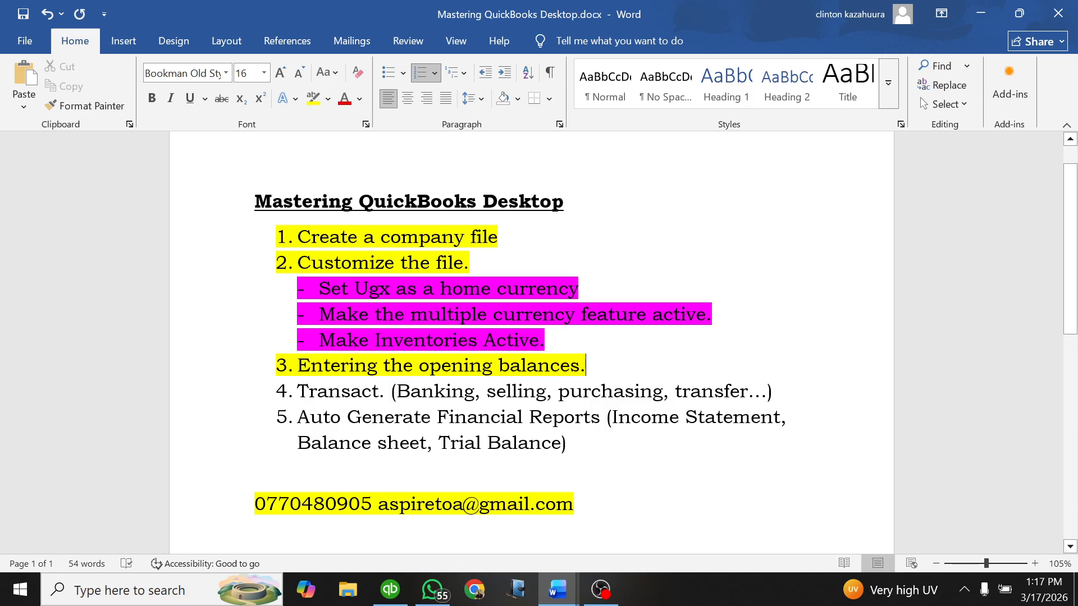
pyautogui.scroll(1, 531, 342)
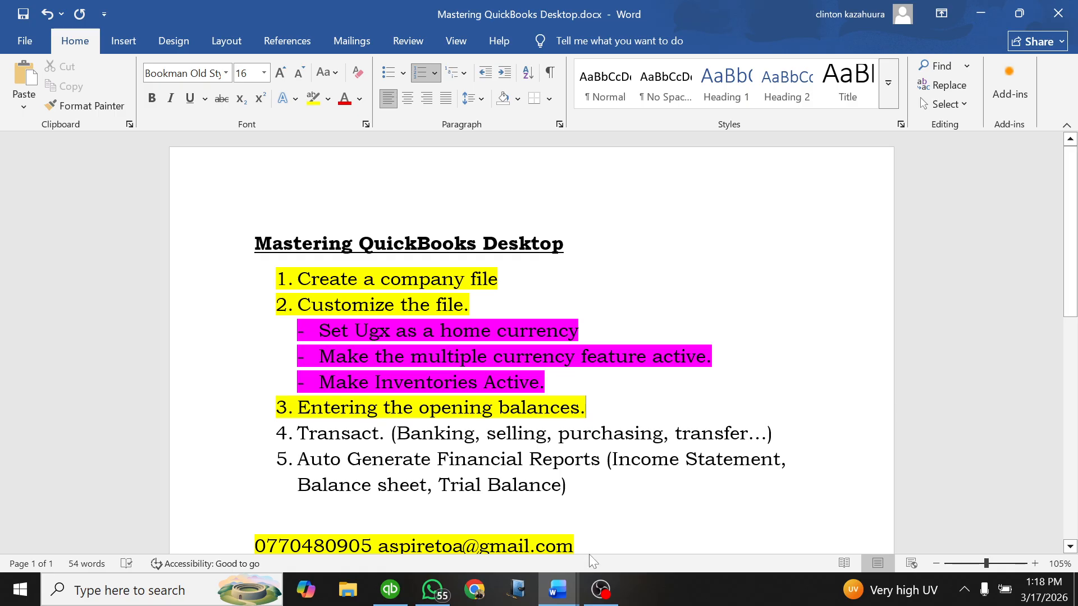
pyautogui.scroll(-3, 532, 342)
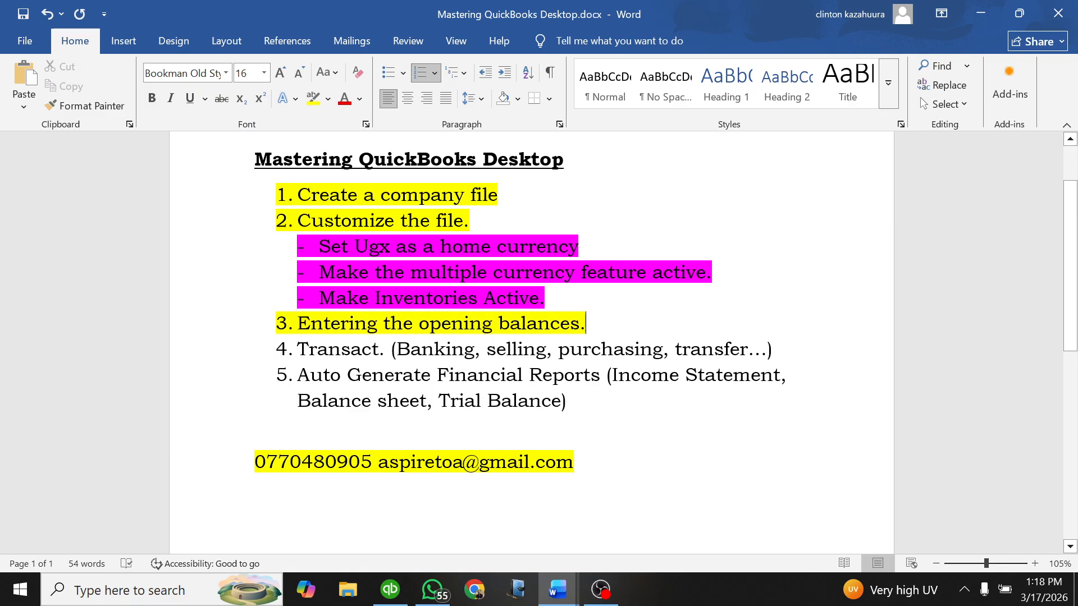
pyautogui.click(619, 539)
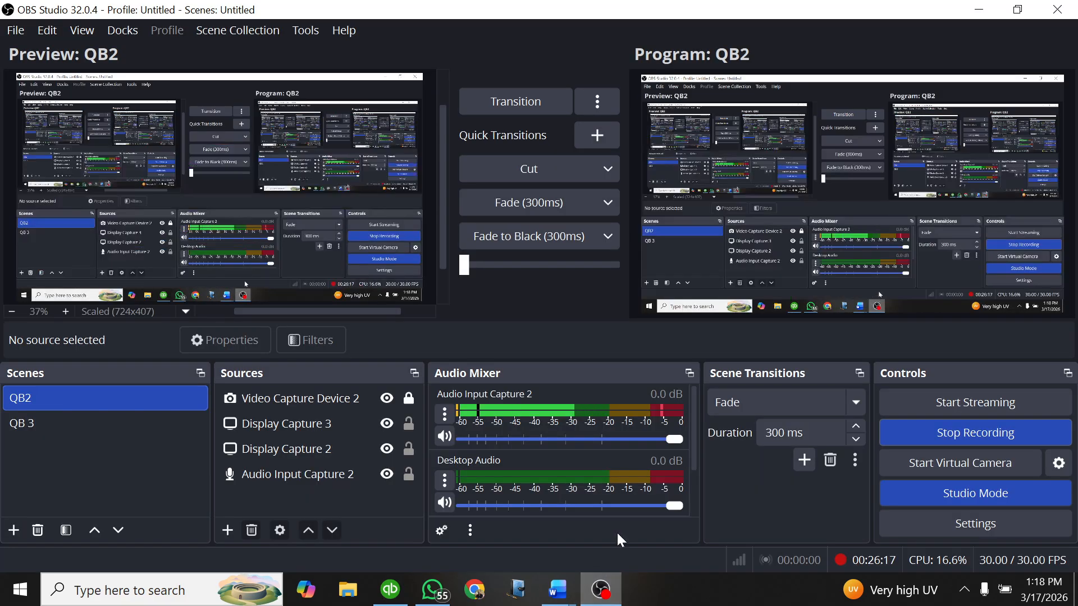